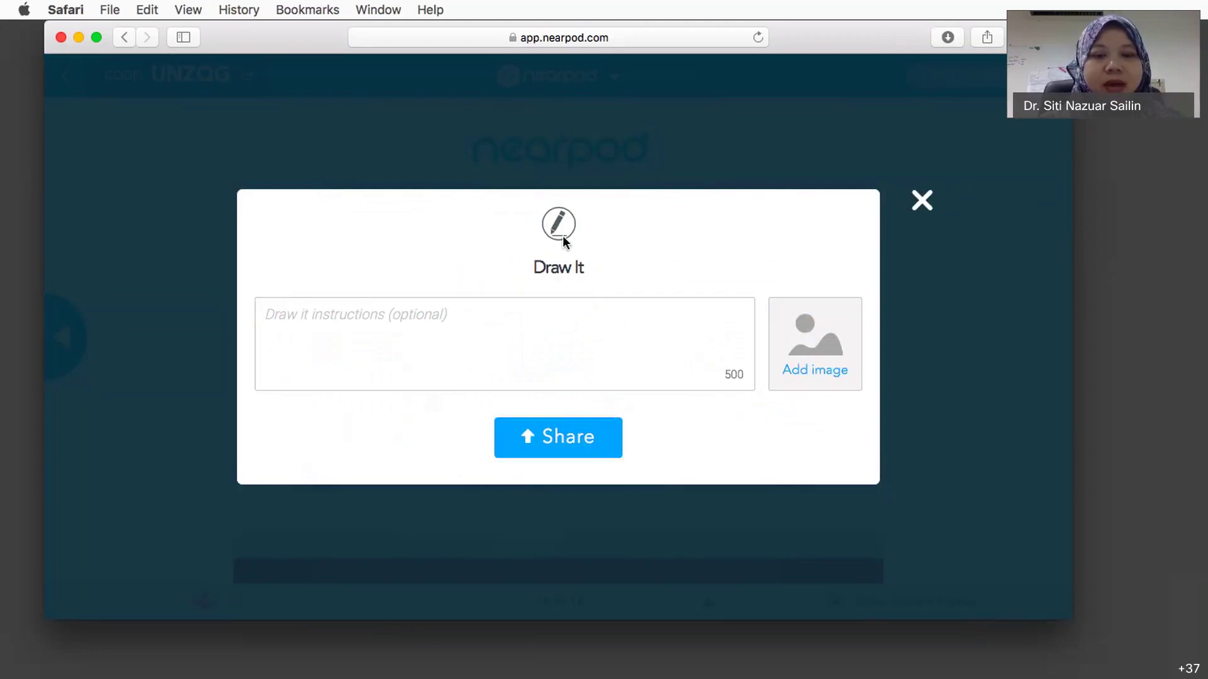
Enter the Draw It instructions "please draw your expression on how you feel now..."
click(381, 314)
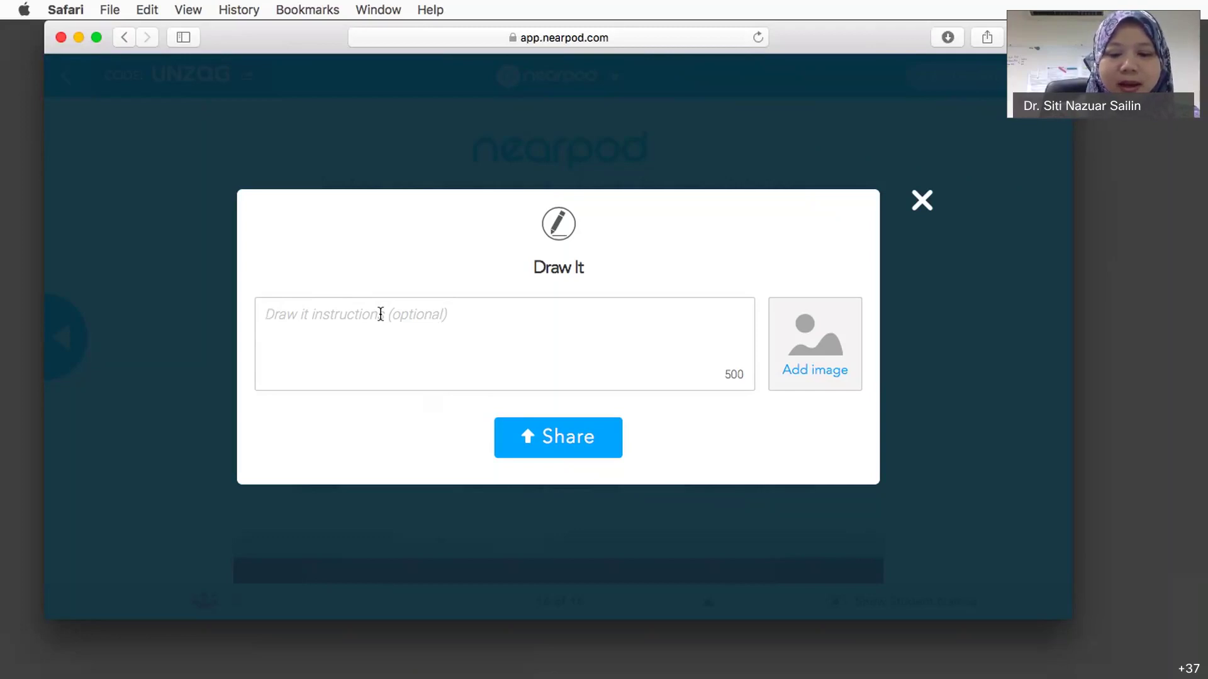
text(please draw y)
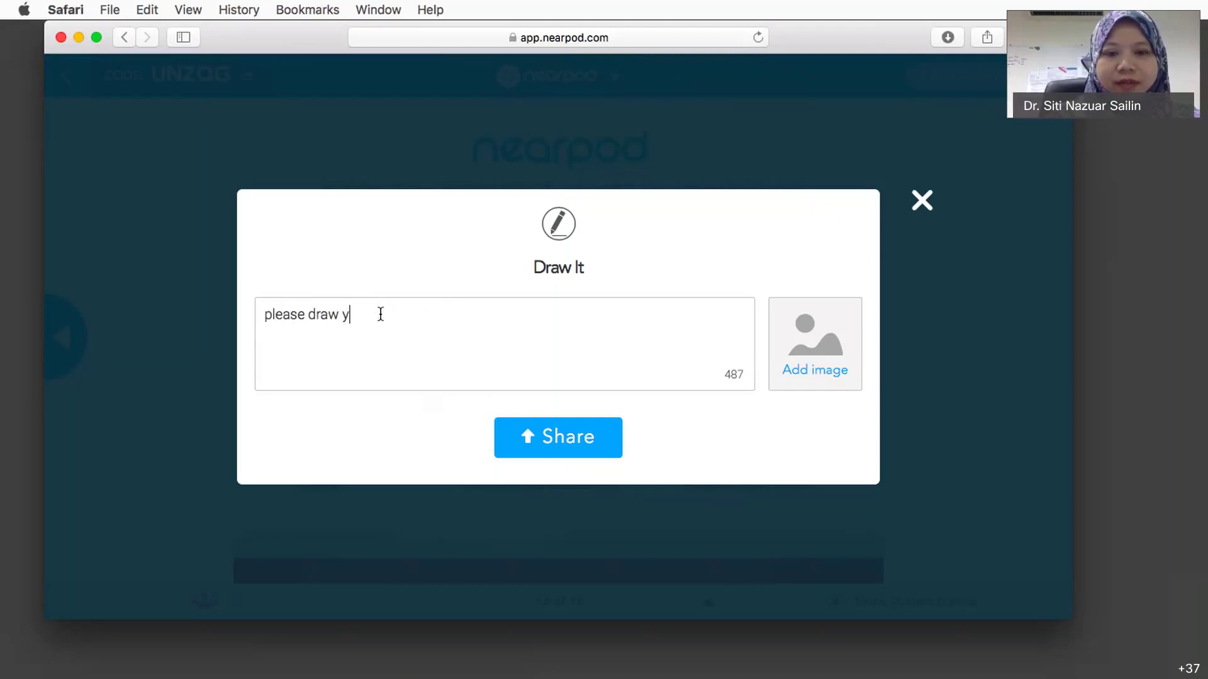
text(our )
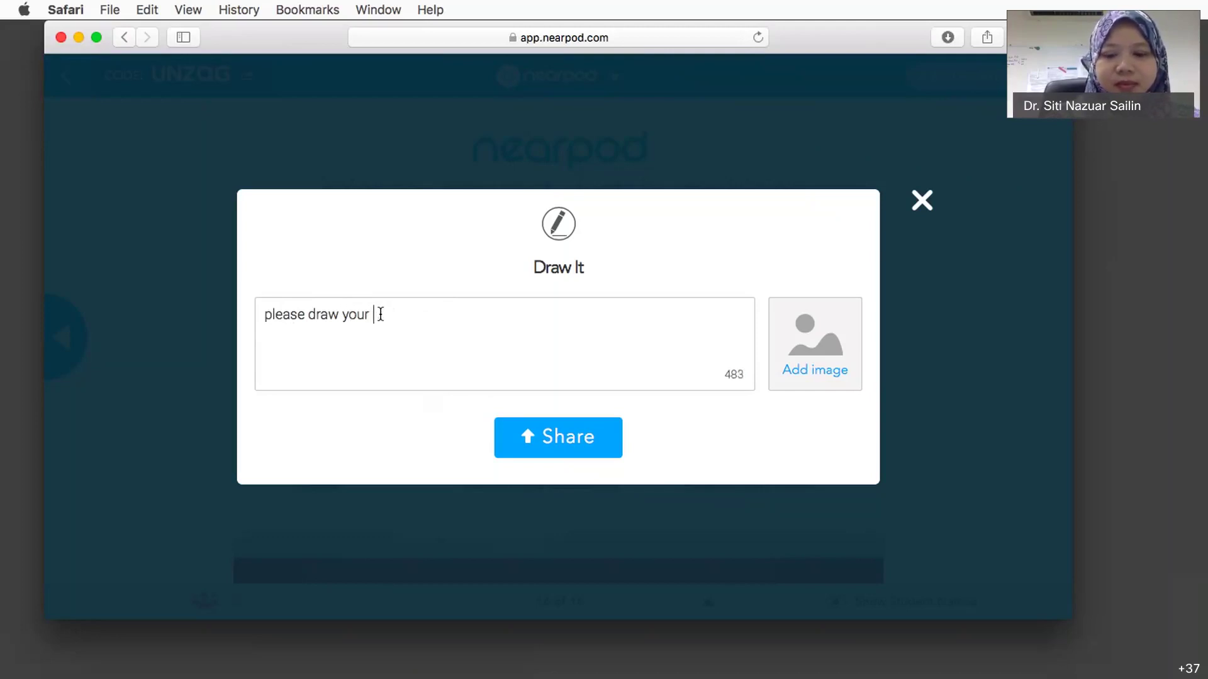
text(expression..)
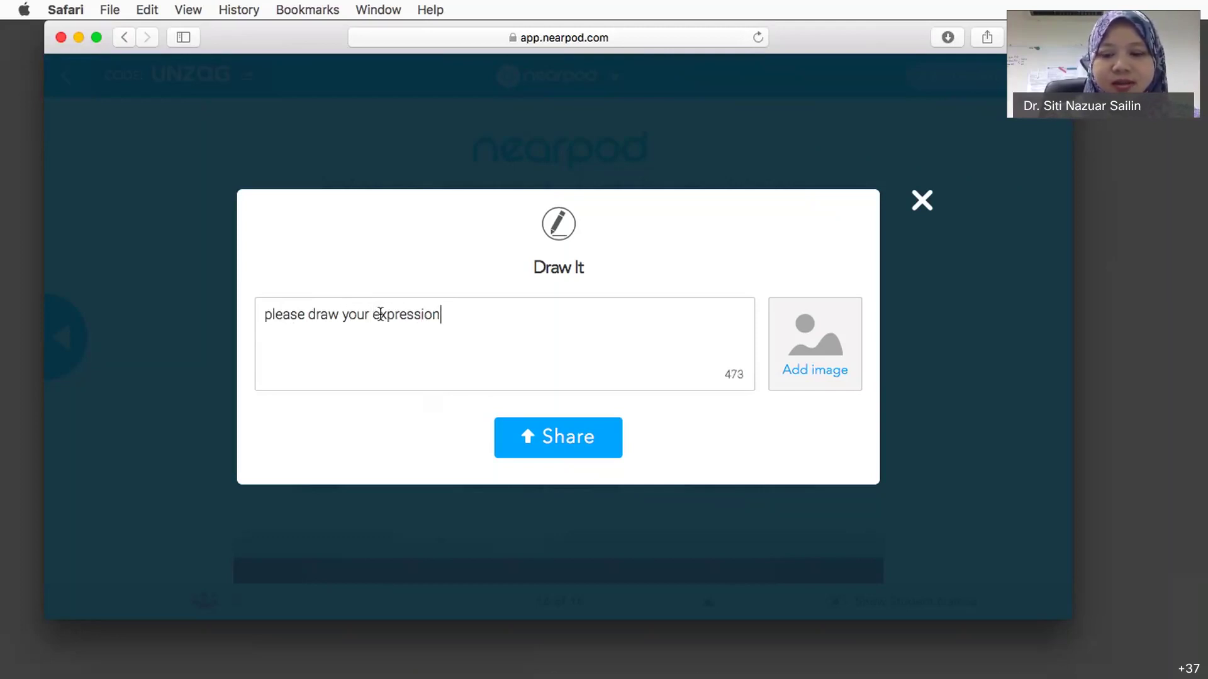
key(BackSpace)
key(BackSpace)
text(o)
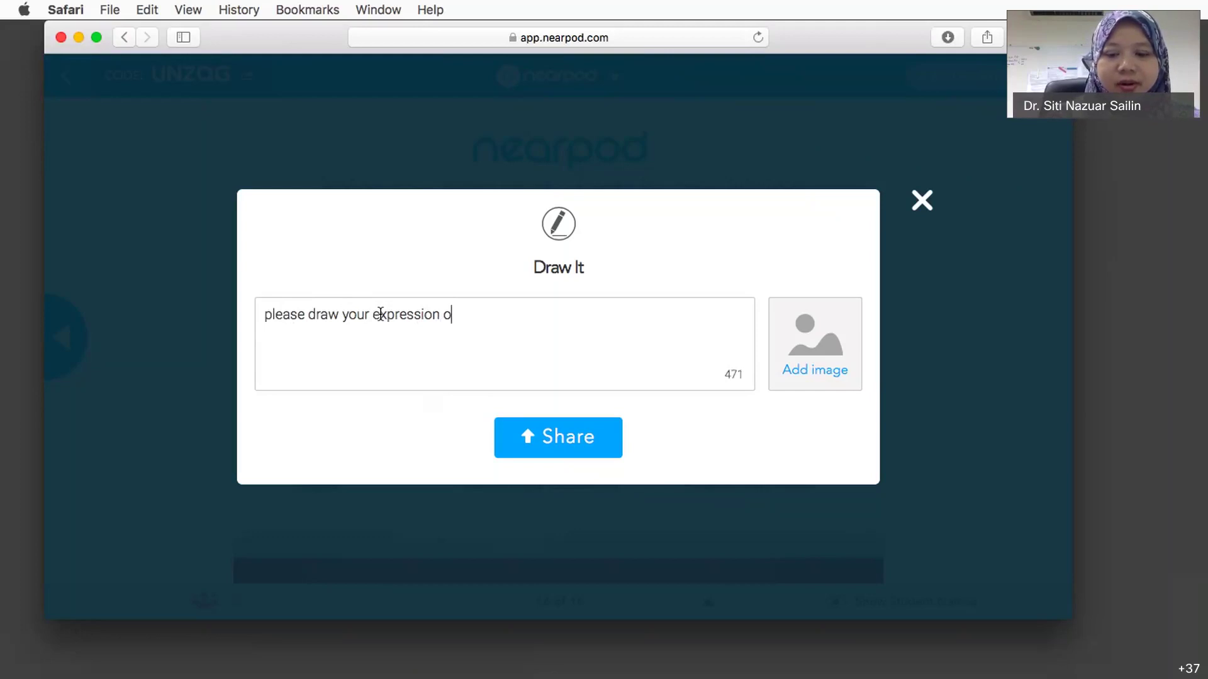
text(n how you)
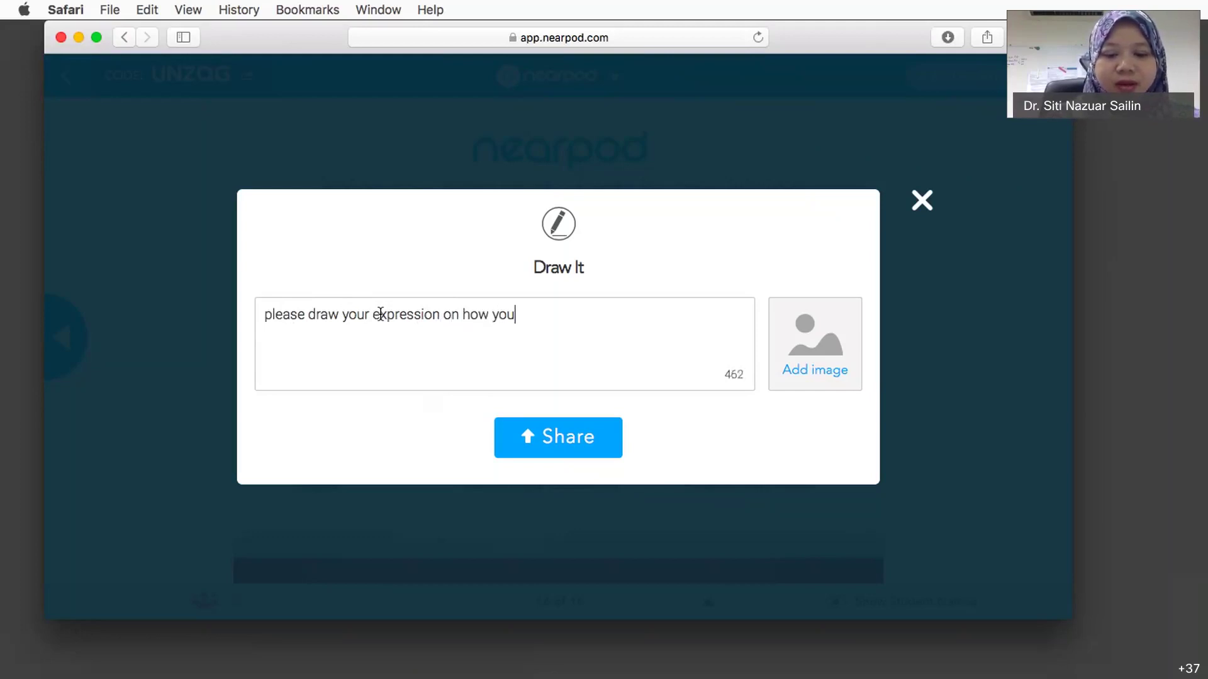
text( feel now...)
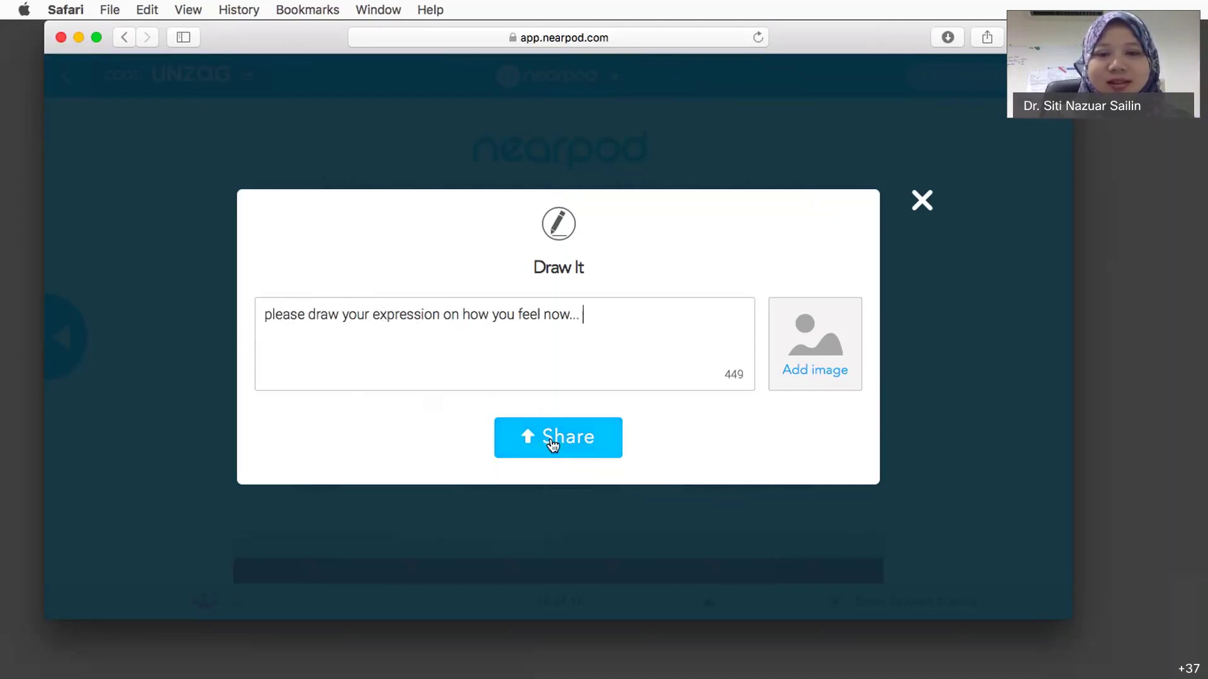
Insert the word "face" before "expression" in the instructions and share the Draw It activity with the students
click(369, 312)
text(fac)
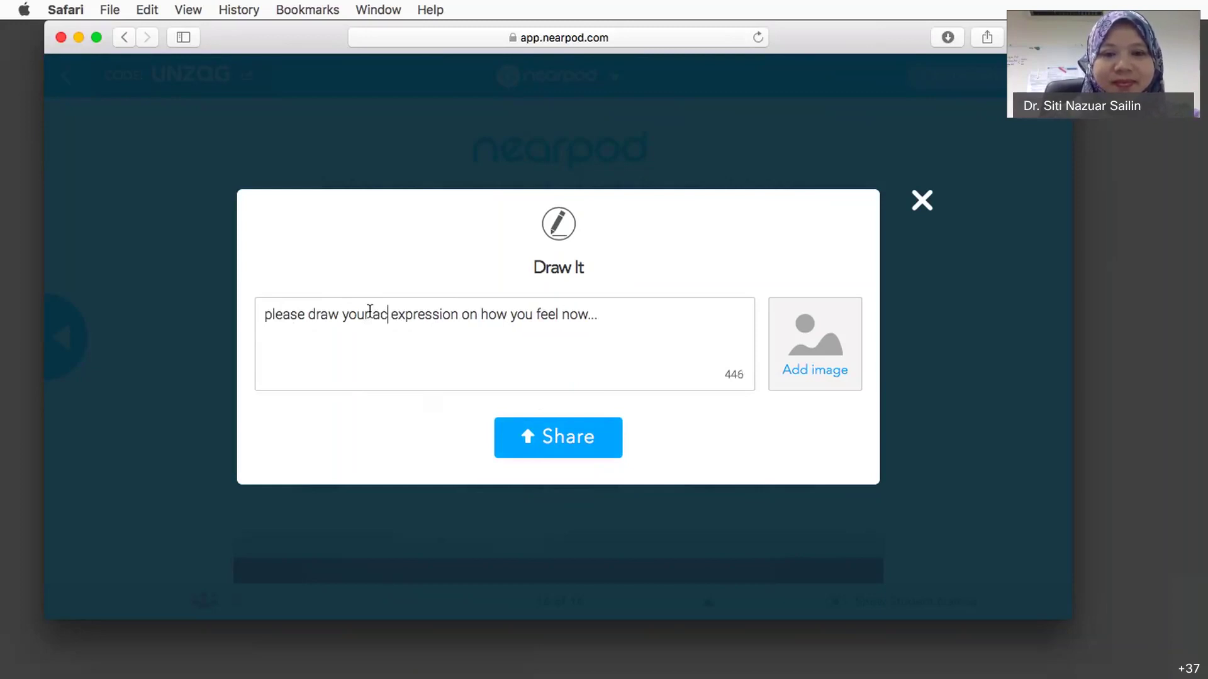
text(e)
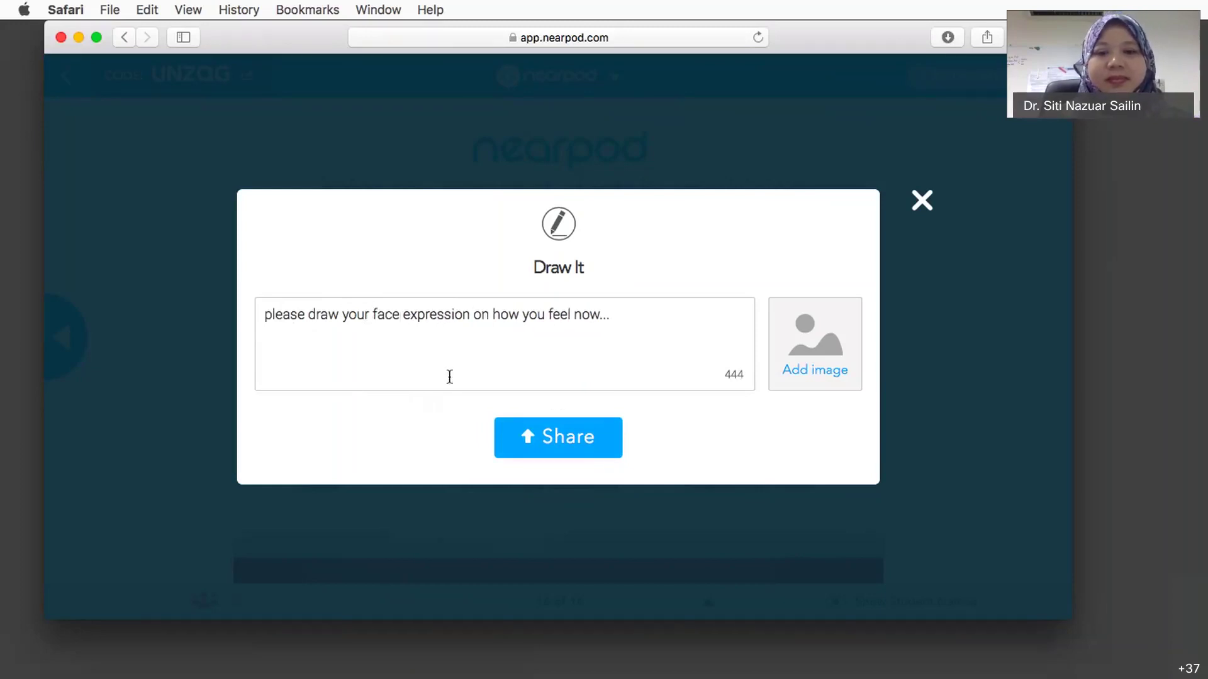
click(527, 442)
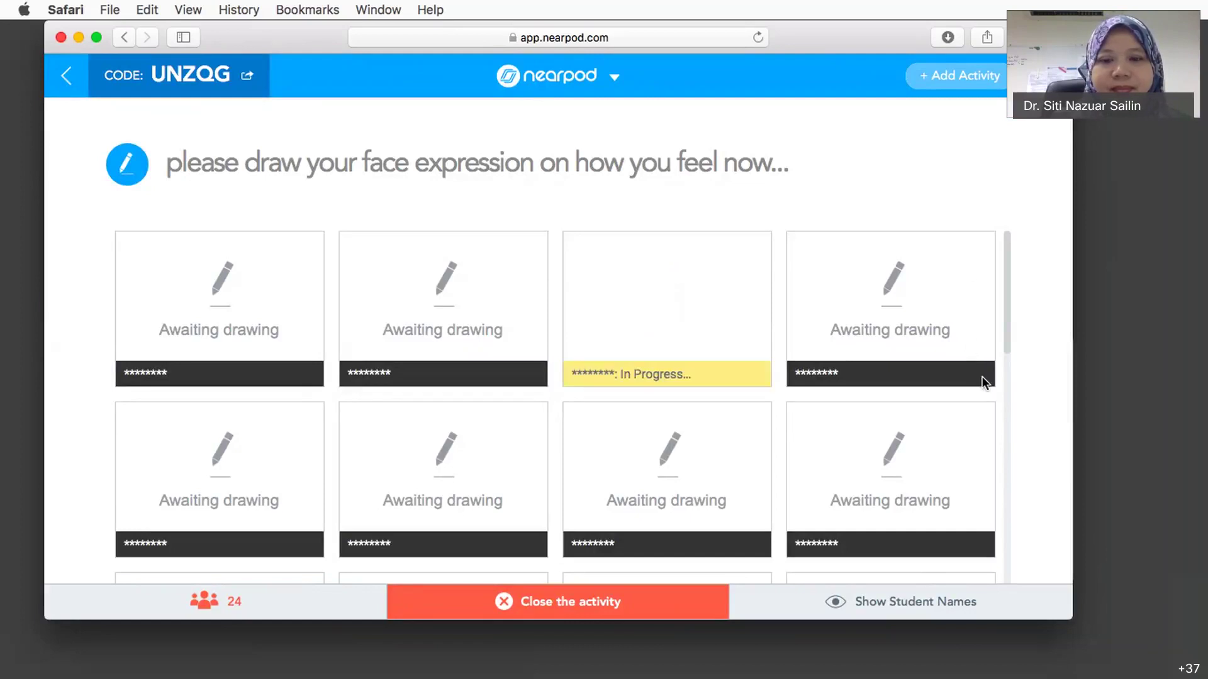
Examine the students' face drawings and their submission status across the whole activity grid
click(295, 12)
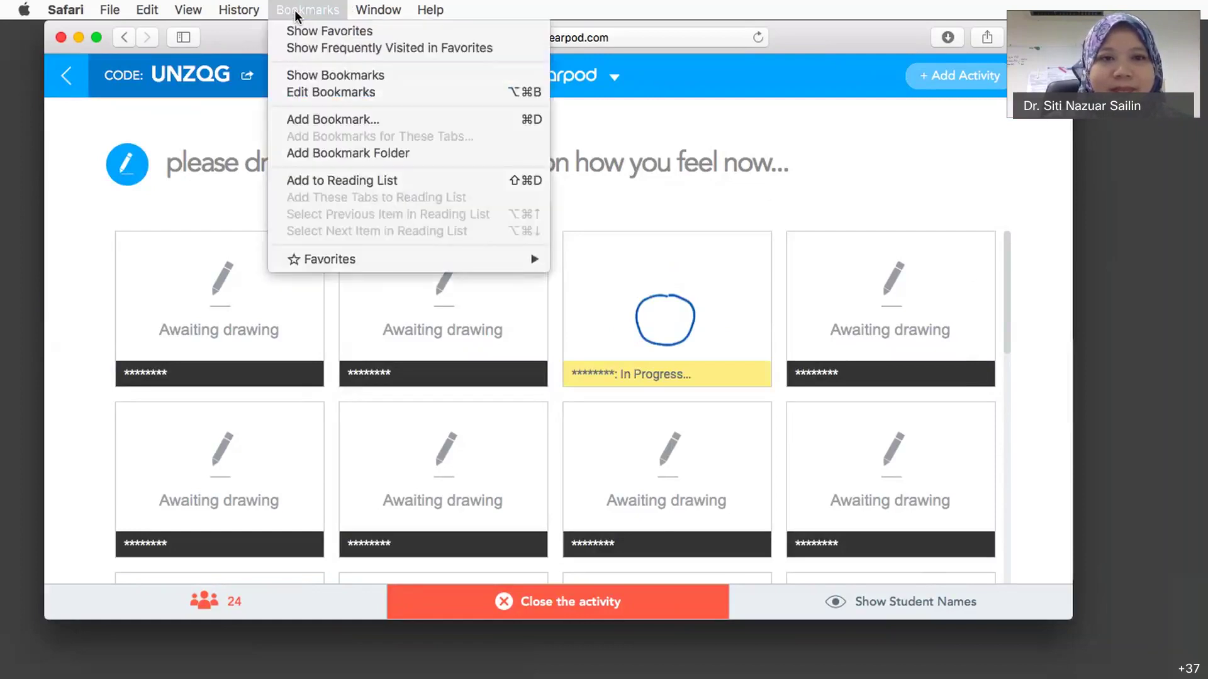
click(593, 10)
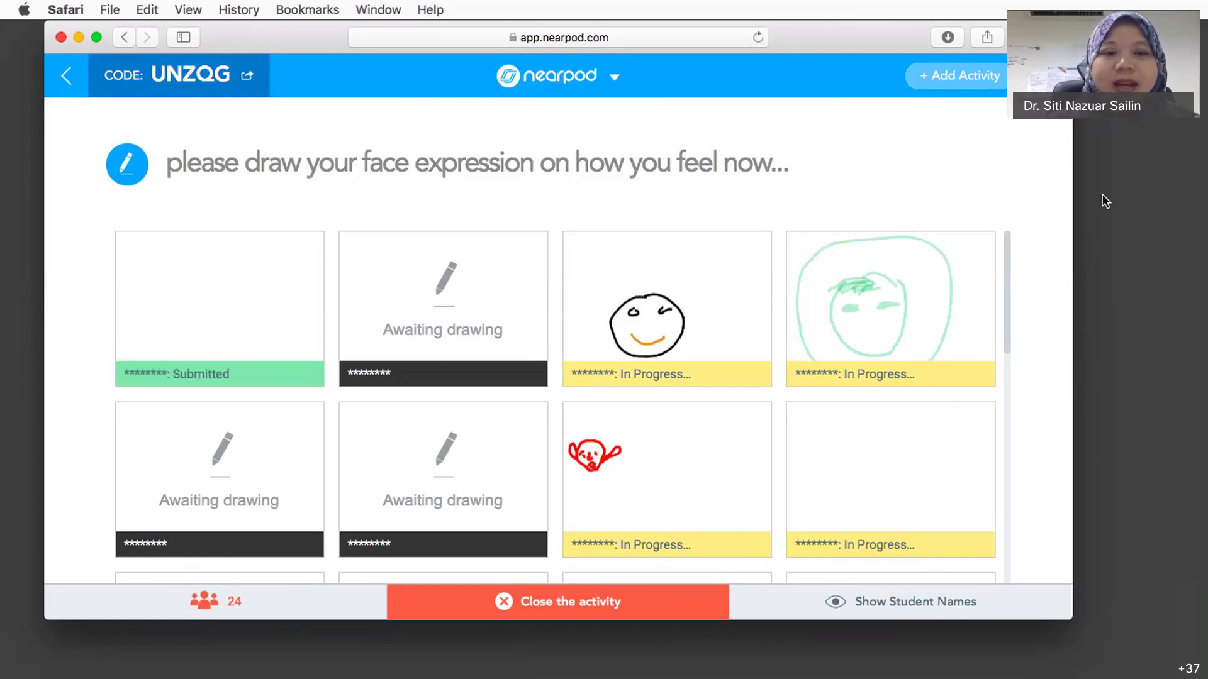
scroll(560, 383, down, 5)
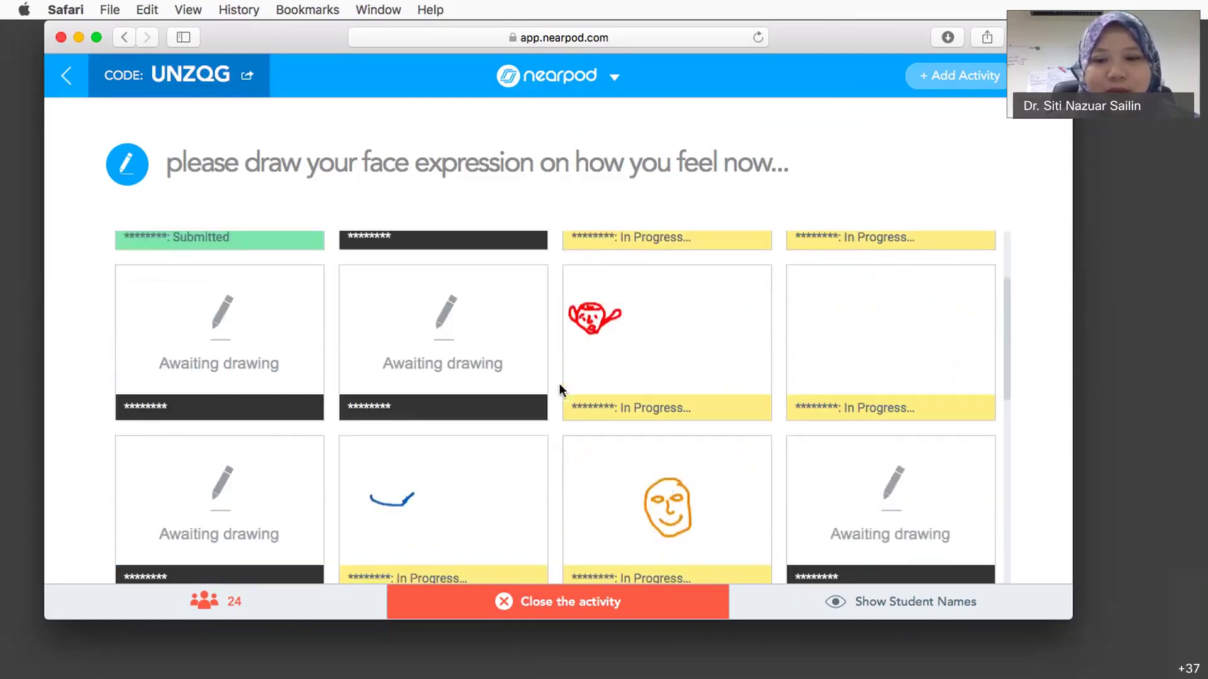
scroll(559, 383, down, 3)
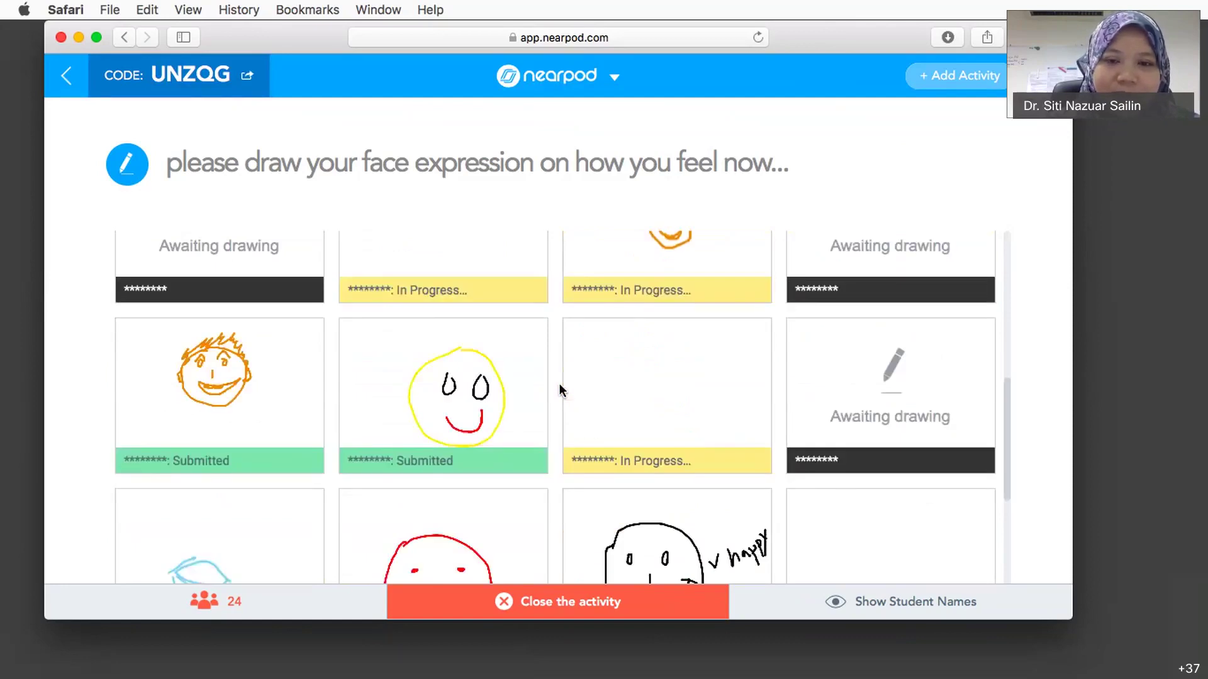
scroll(560, 389, down, 3)
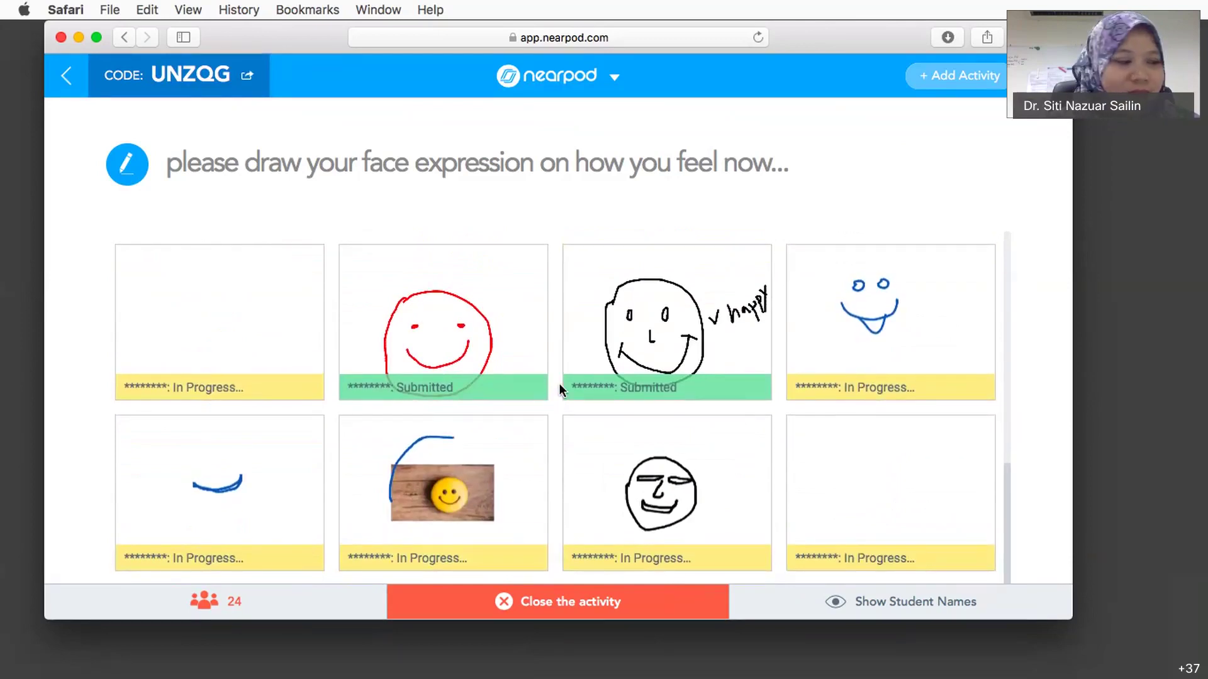
scroll(560, 383, up, 3)
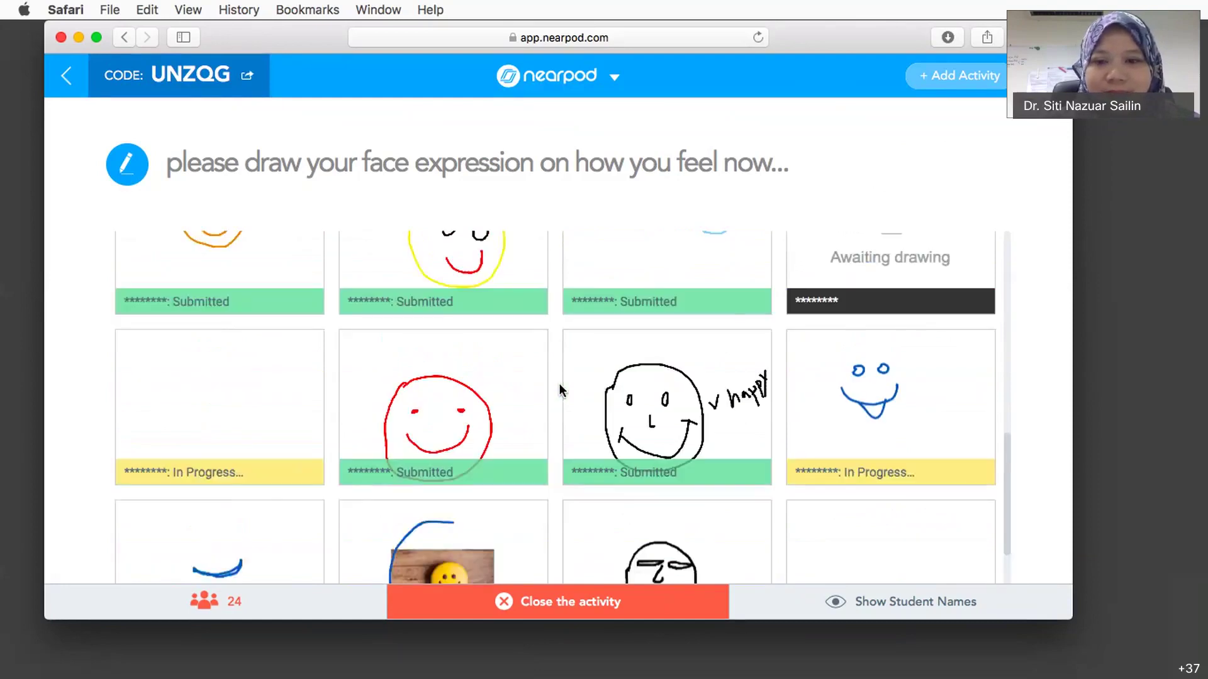
scroll(559, 390, up, 5)
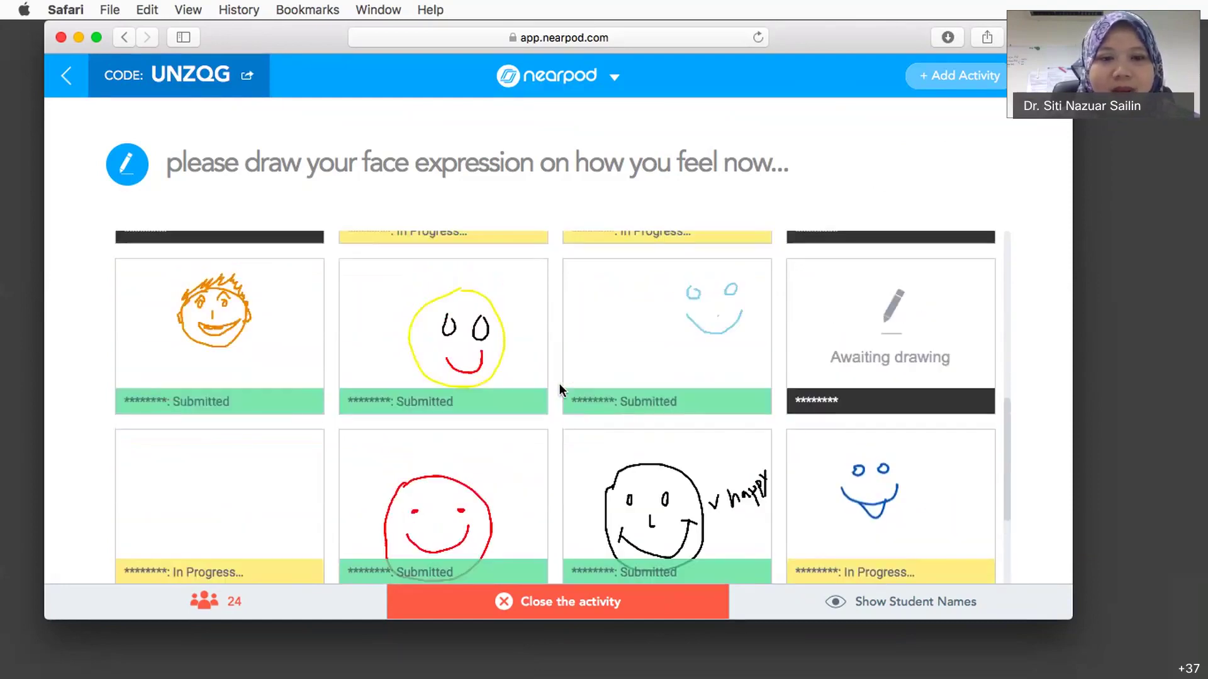
scroll(559, 389, up, 5)
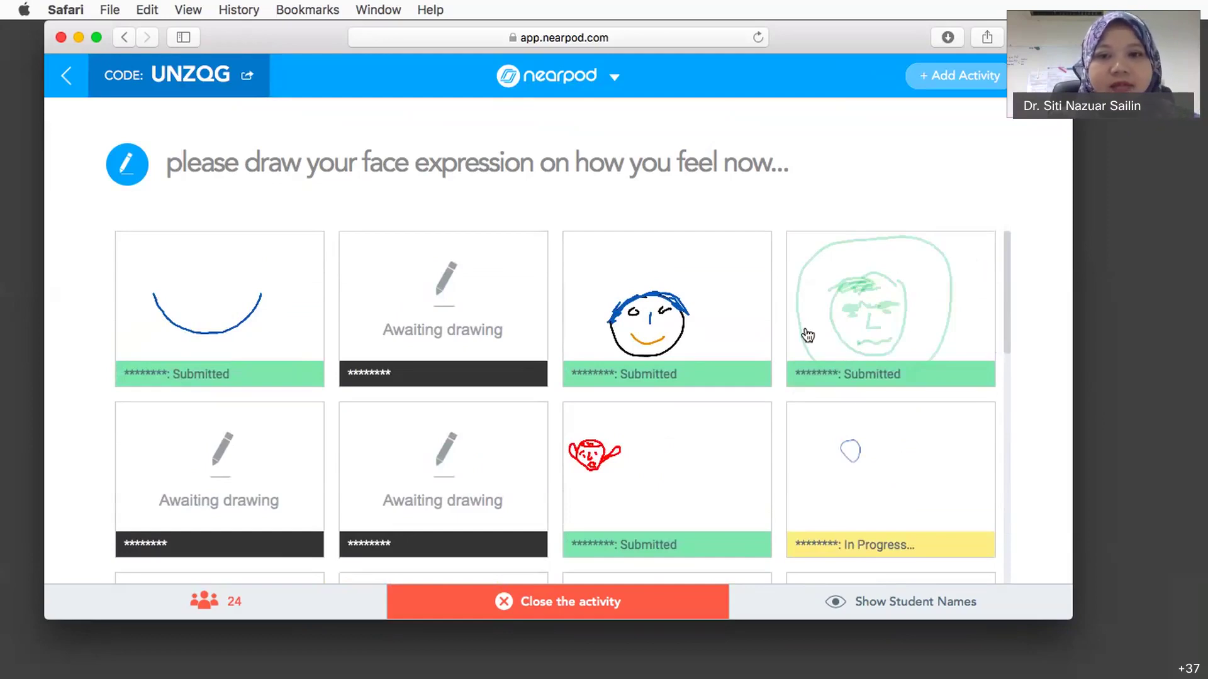
End the live lesson session for all logged-in students
click(614, 79)
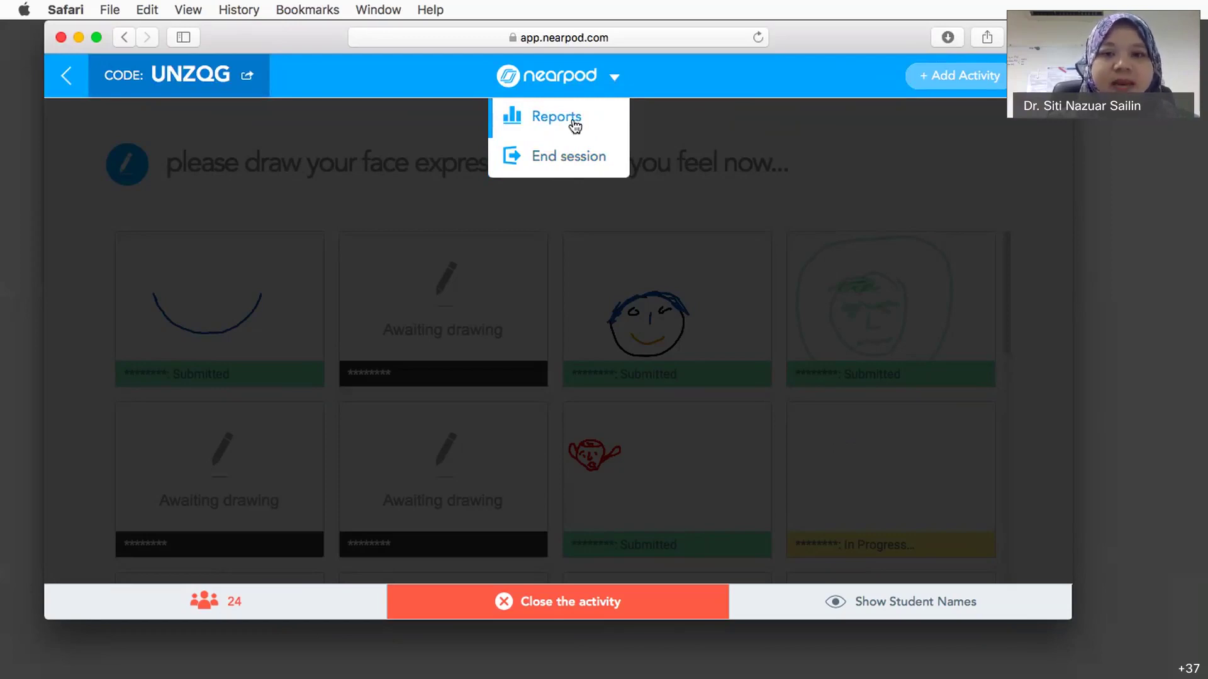
click(562, 163)
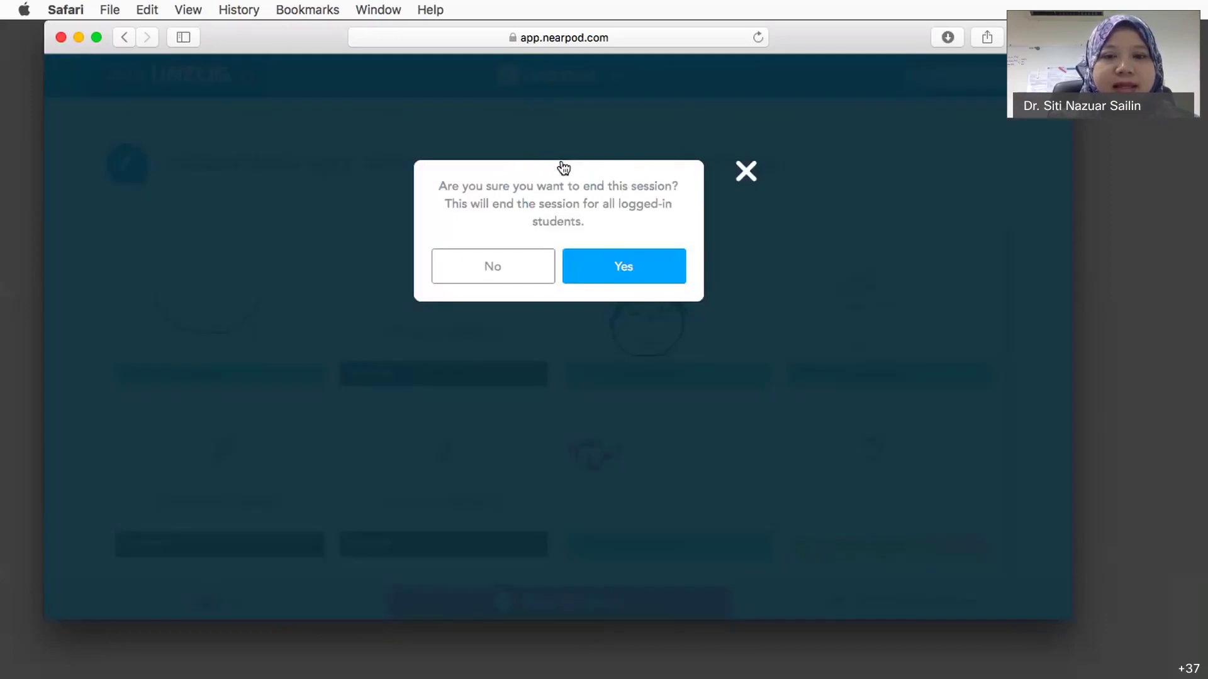
click(619, 278)
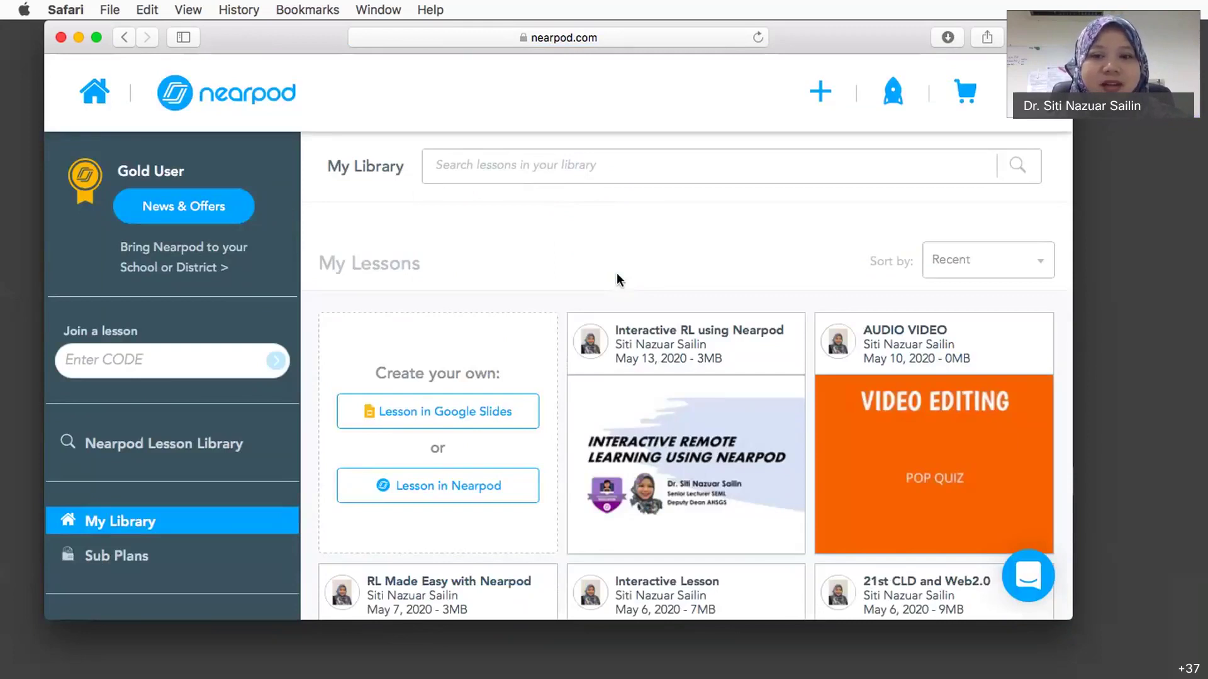
Switch the browser window to full screen and log out of the Nearpod account
click(97, 37)
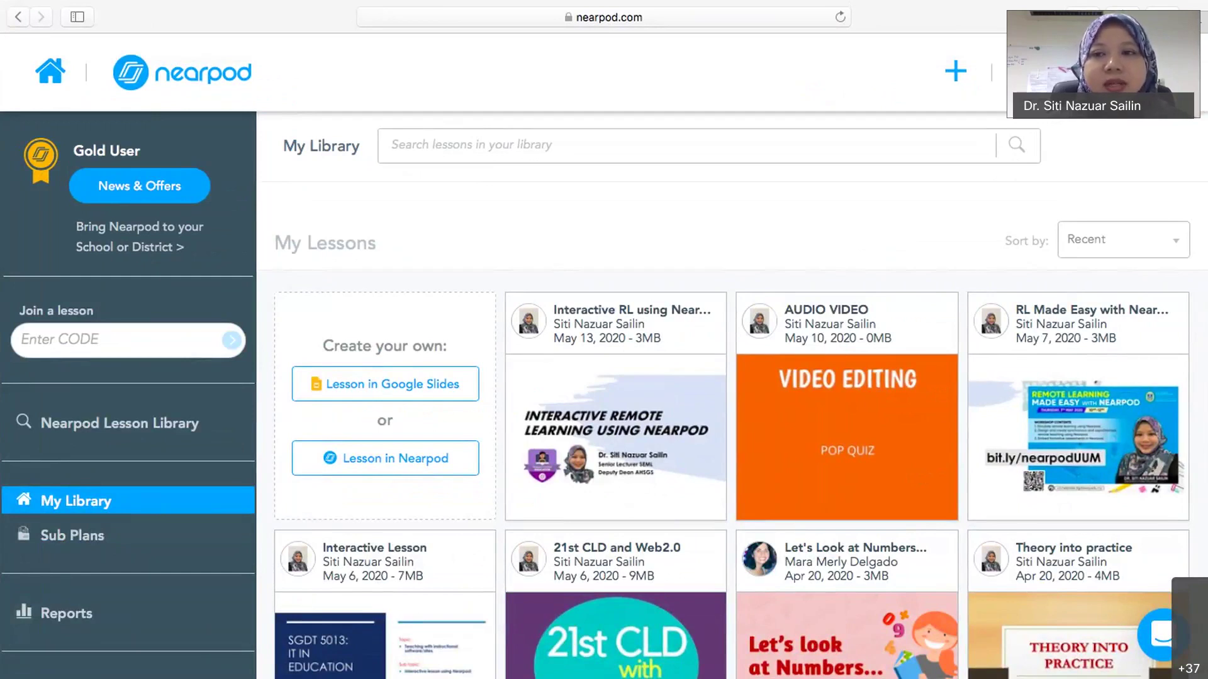
click(1037, 71)
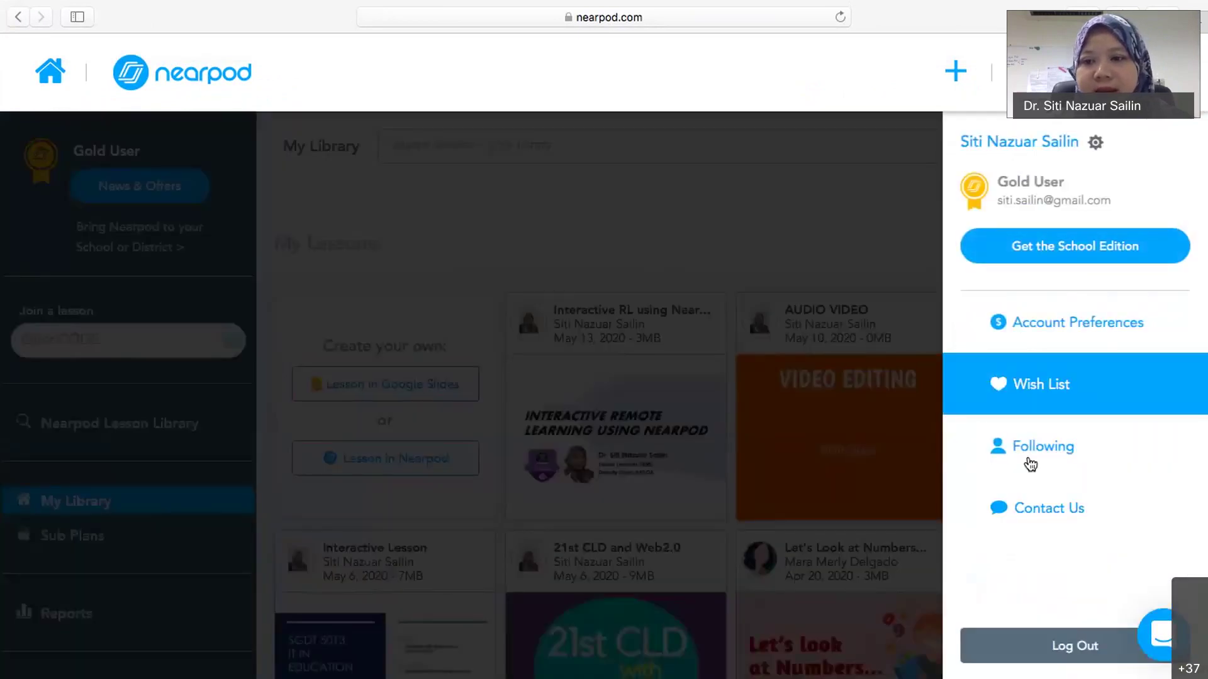
click(1045, 648)
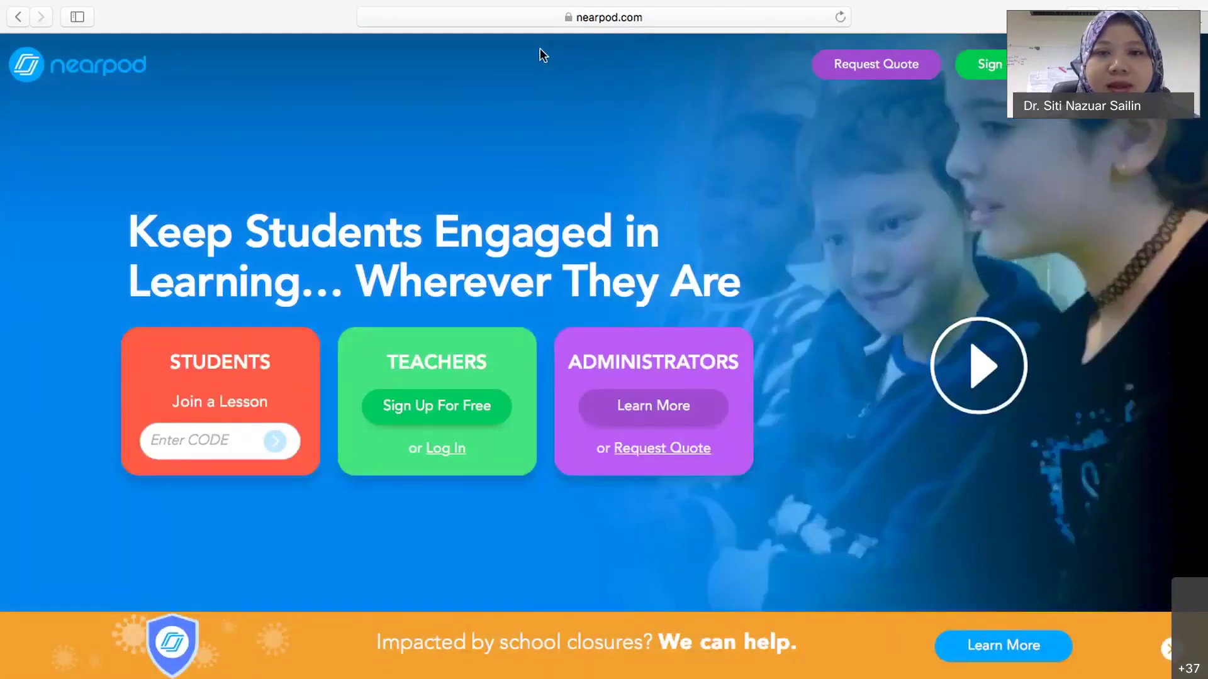
click(666, 14)
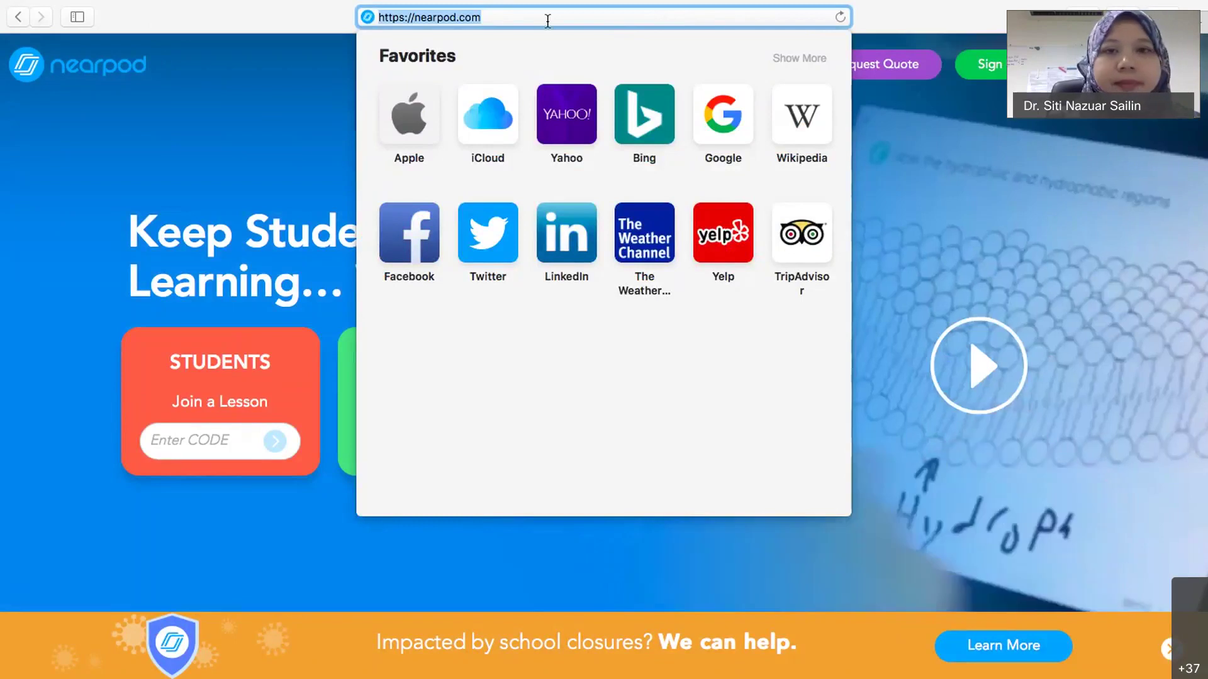
click(547, 20)
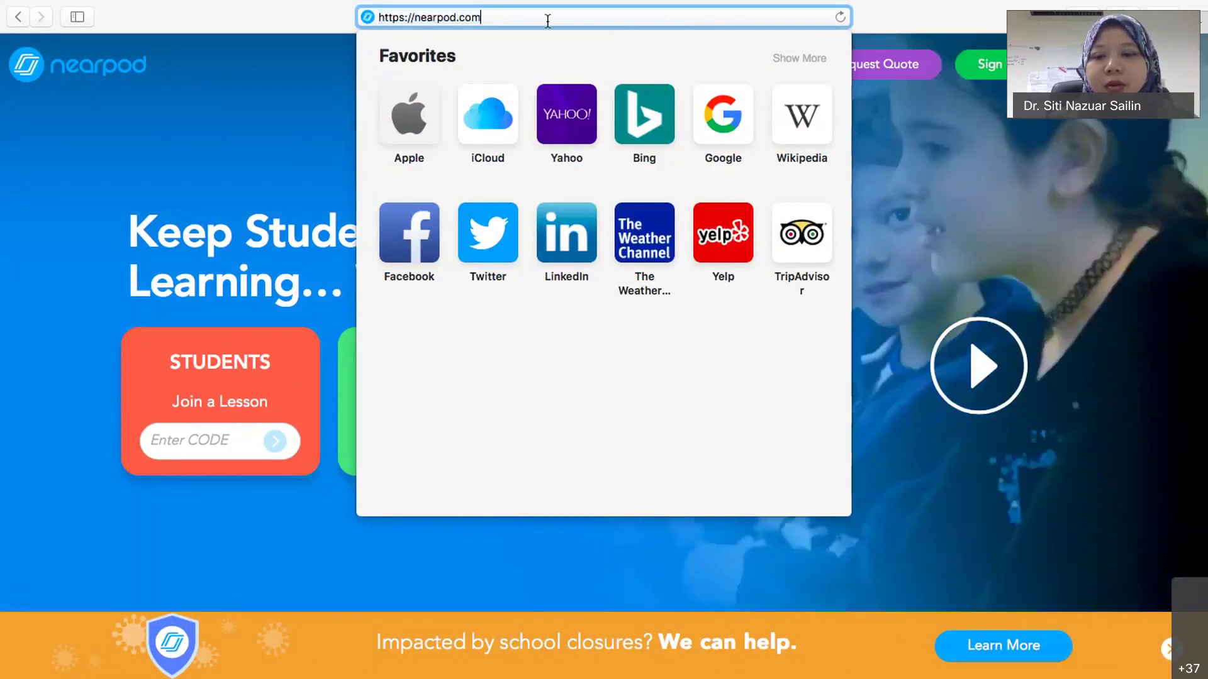
key(Return)
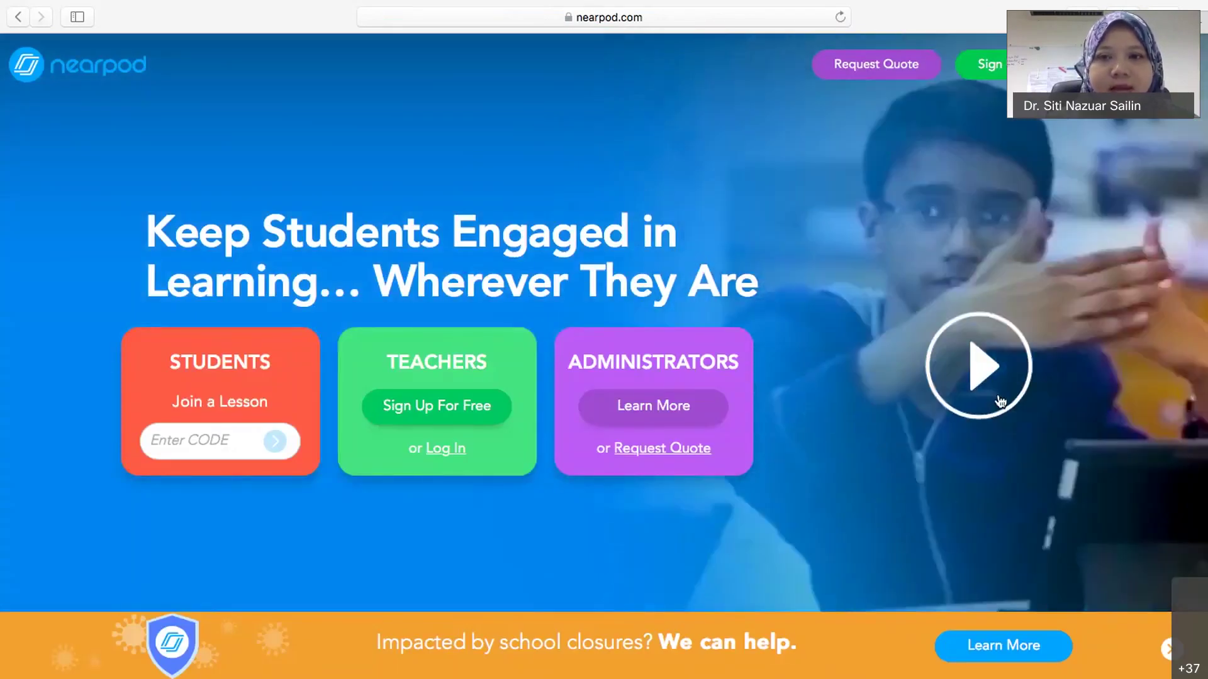
scroll(1069, 352, down, 4)
scroll(1000, 400, up, 4)
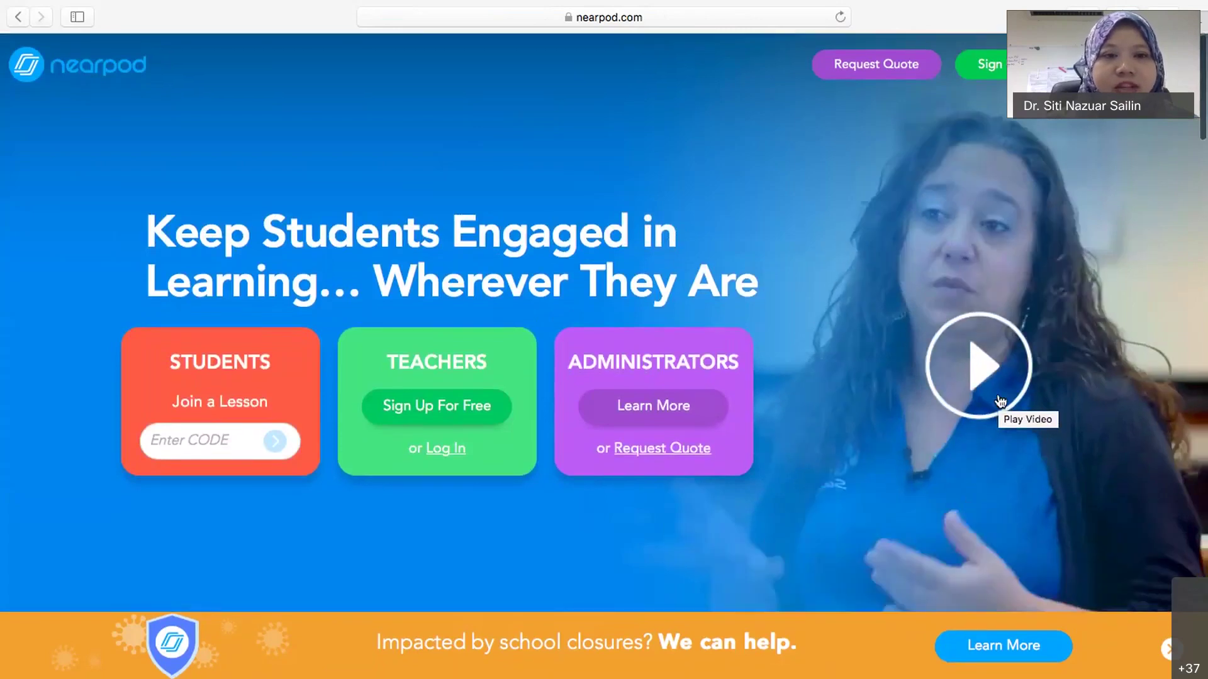
scroll(1000, 401, down, 1)
scroll(1000, 400, up, 1)
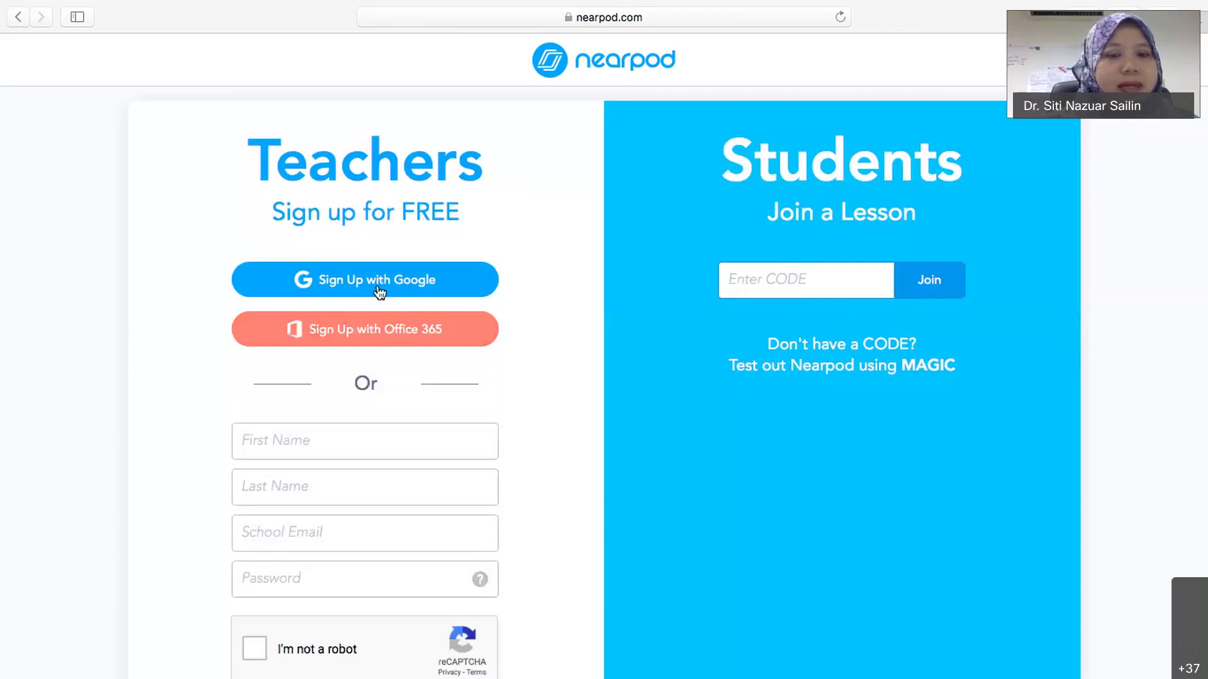
Examine the teacher sign-up form, from the Google option through the name, school email and password fields to the terms agreement
click(380, 281)
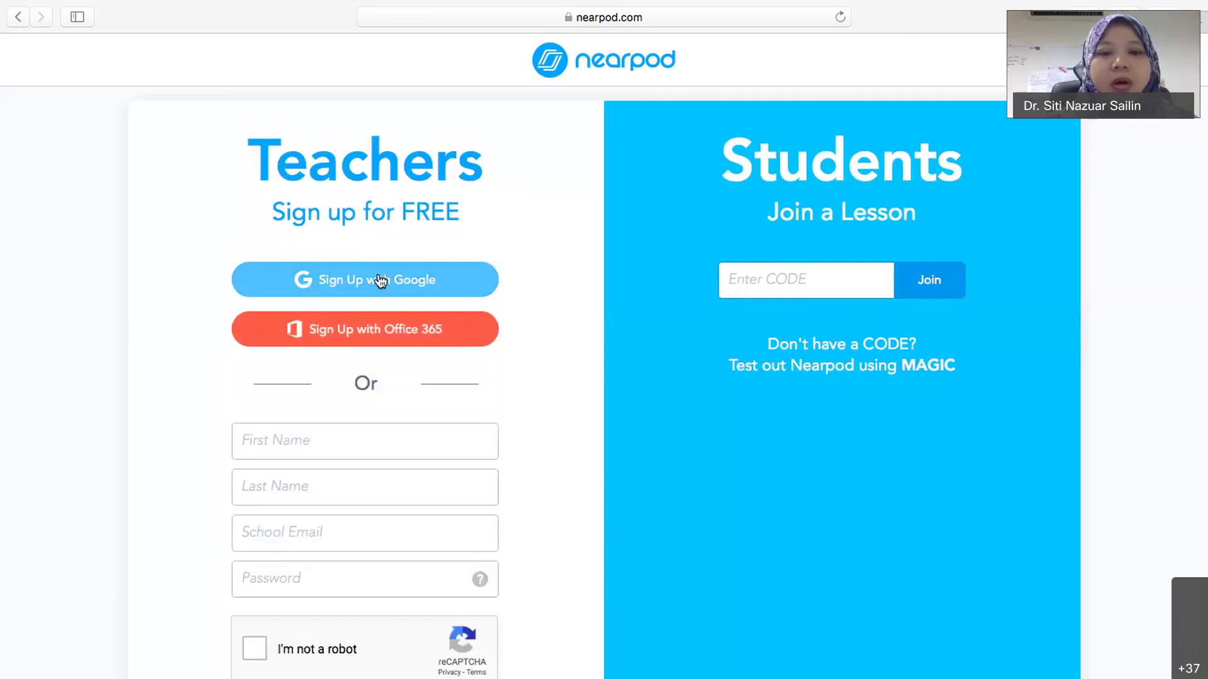
scroll(482, 488, down, 3)
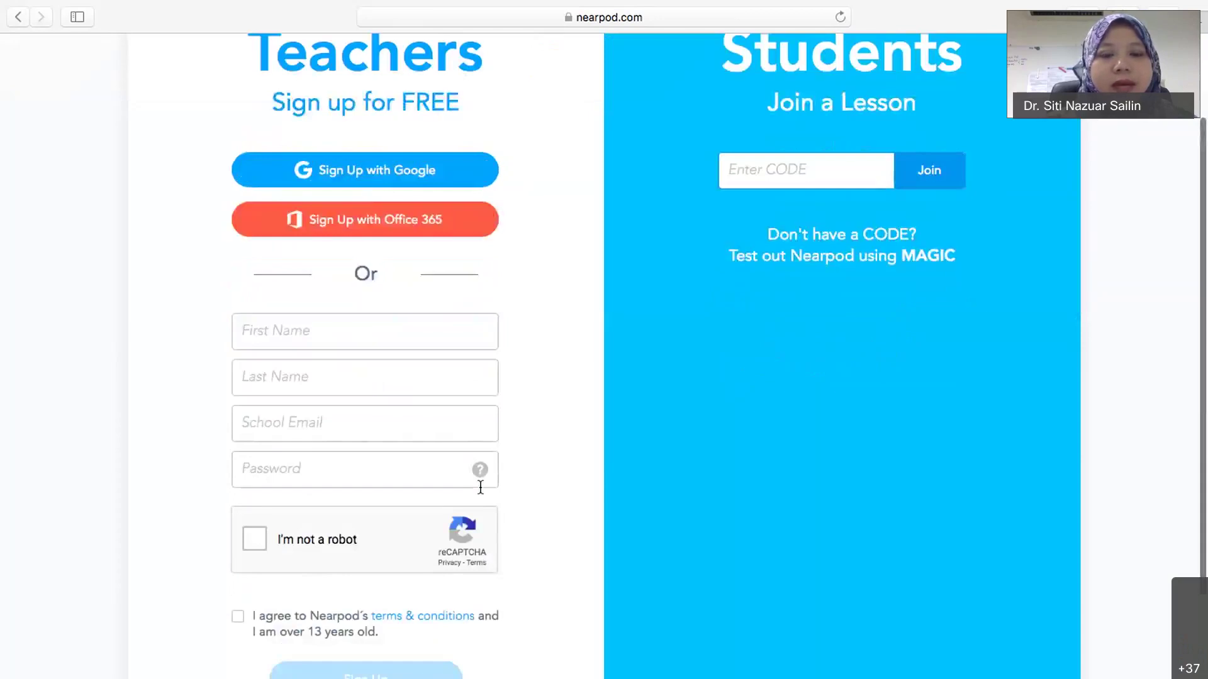
click(322, 332)
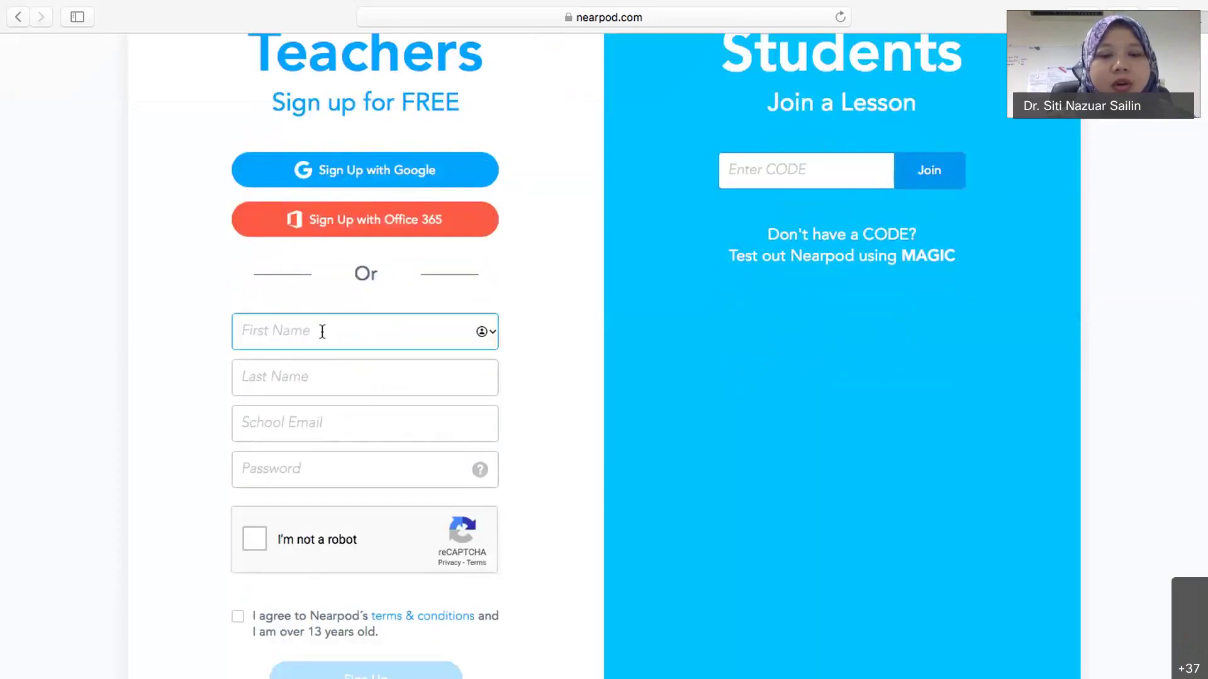
click(318, 374)
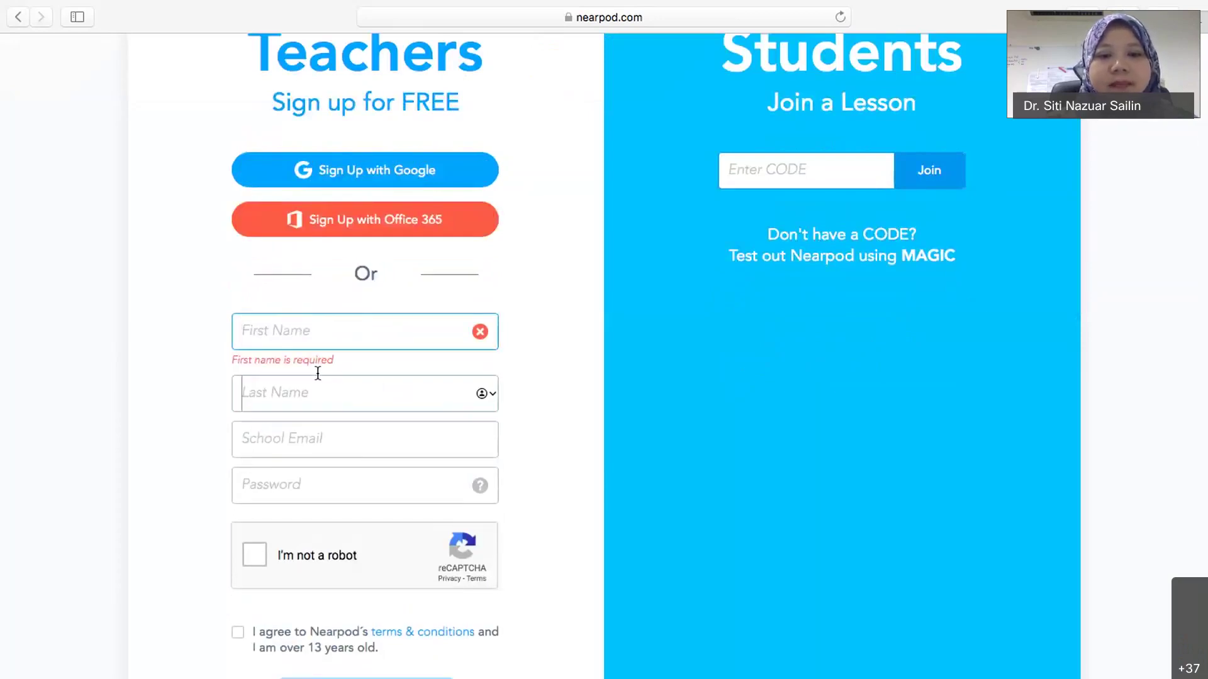
click(319, 436)
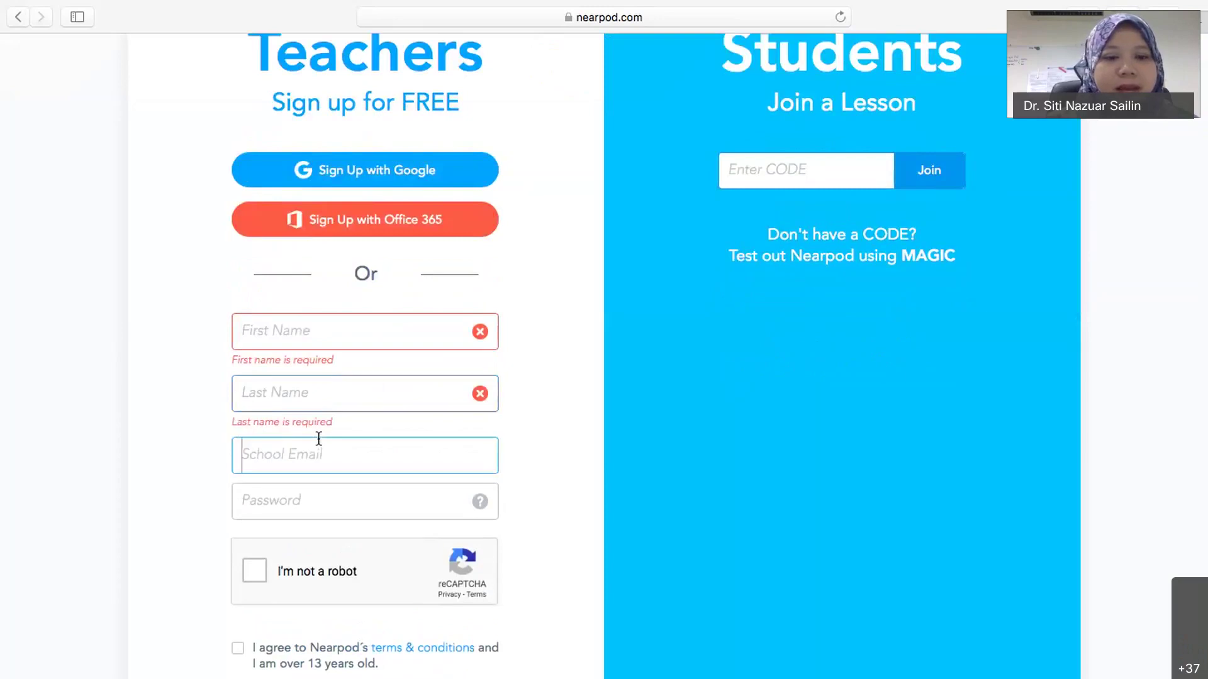
click(327, 507)
scroll(344, 532, down, 5)
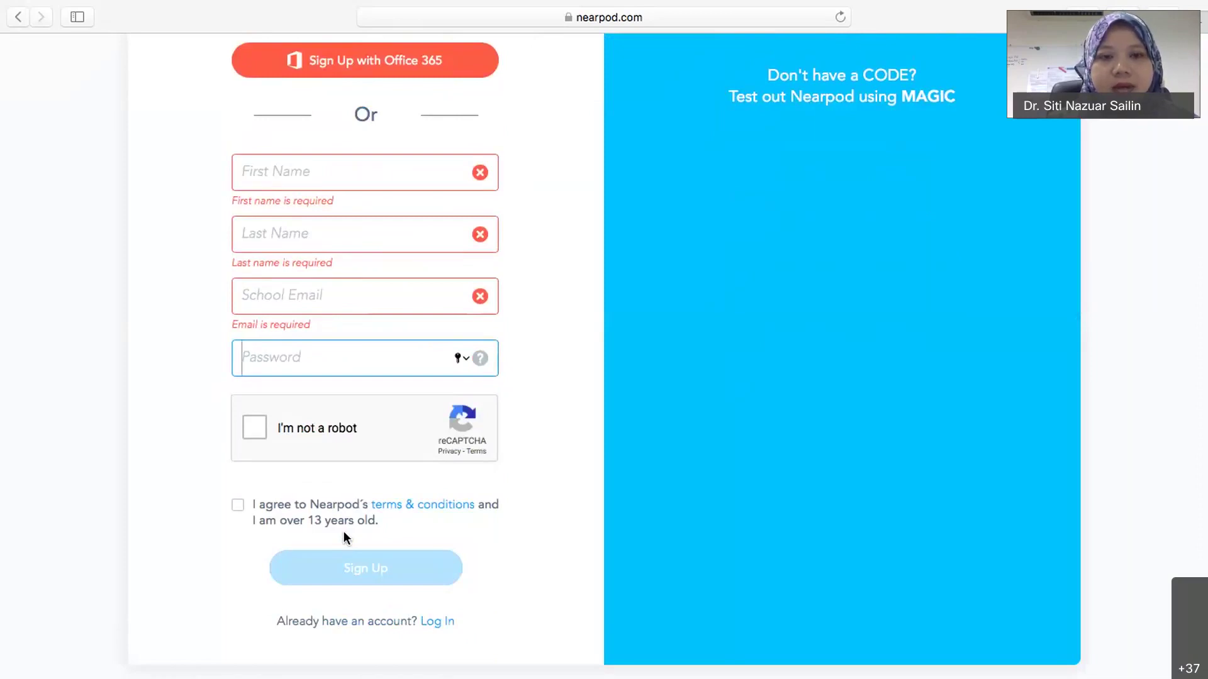
Return to the Nearpod homepage and log in as a teacher through Google, using the presenter's own Google account
scroll(343, 531, up, 5)
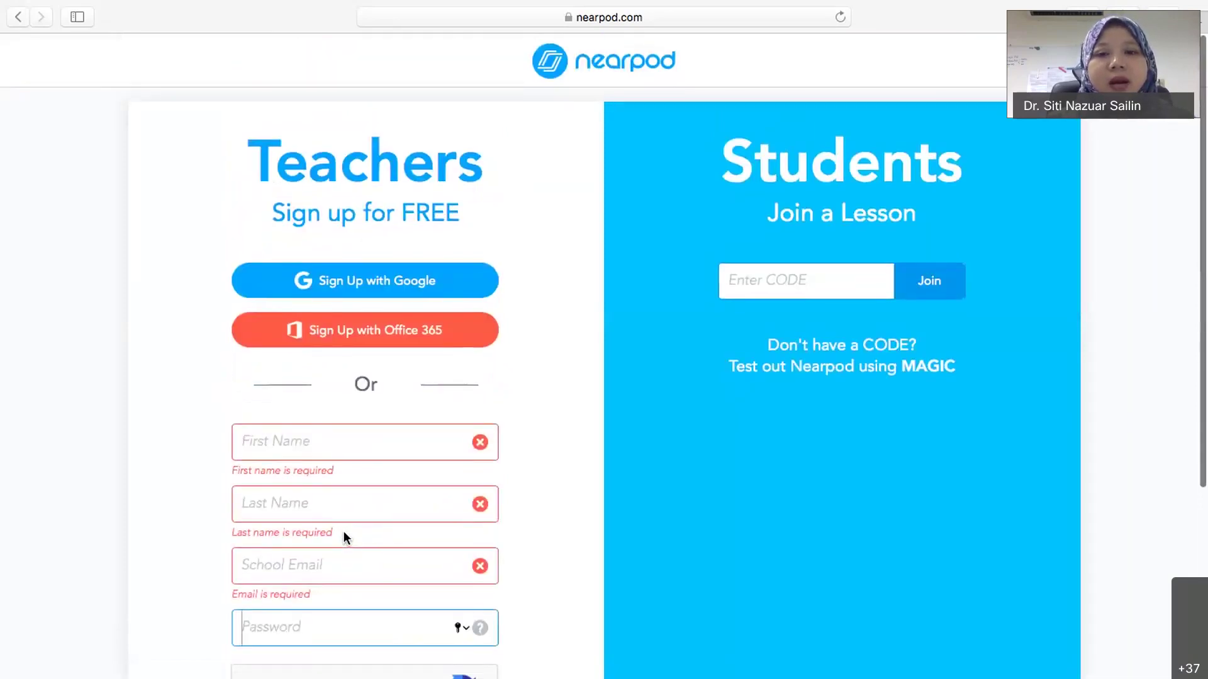
click(17, 19)
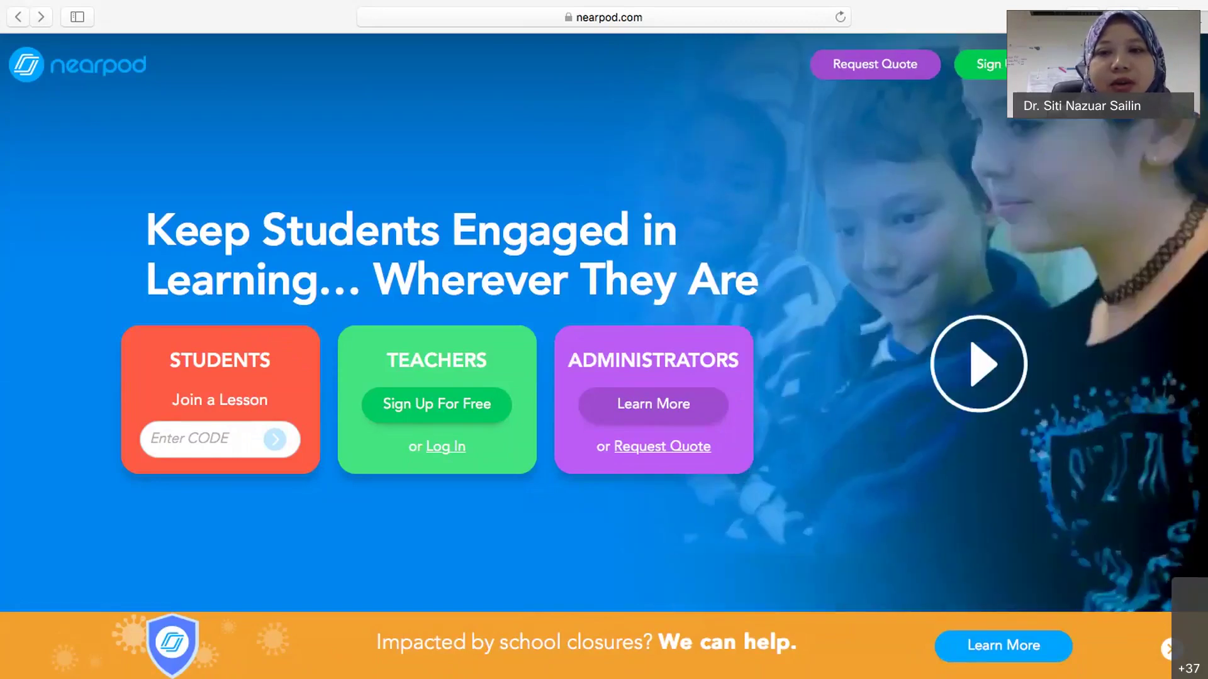
click(984, 63)
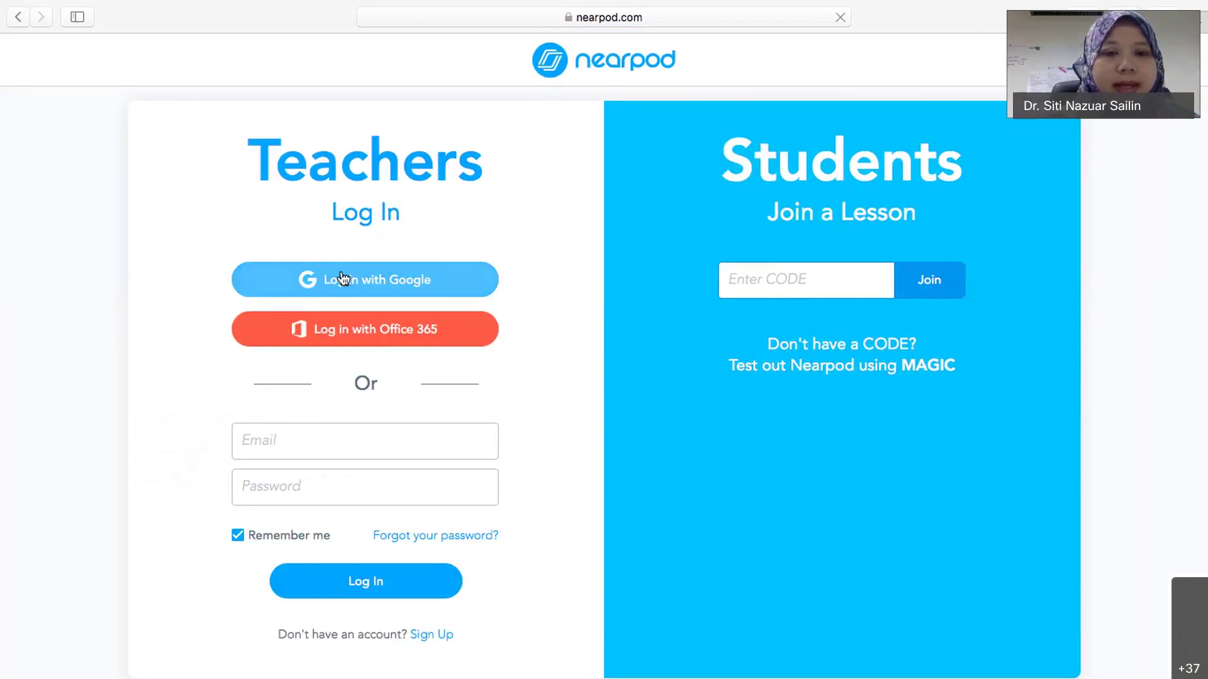
click(360, 290)
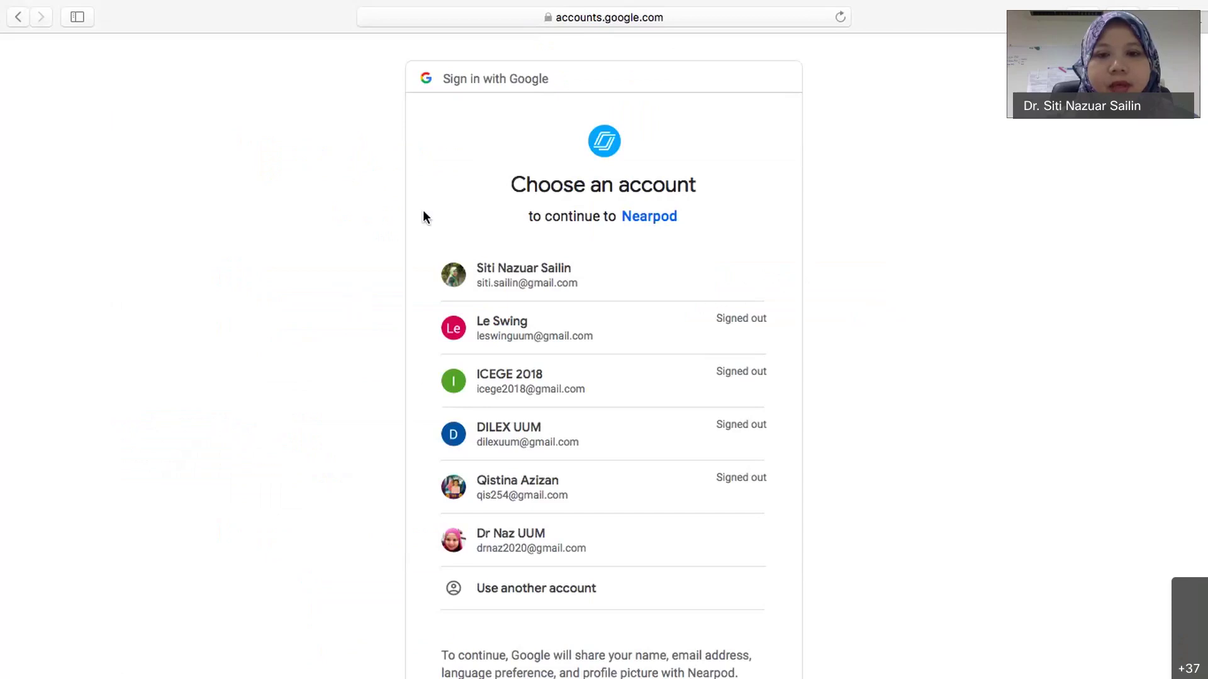
click(522, 284)
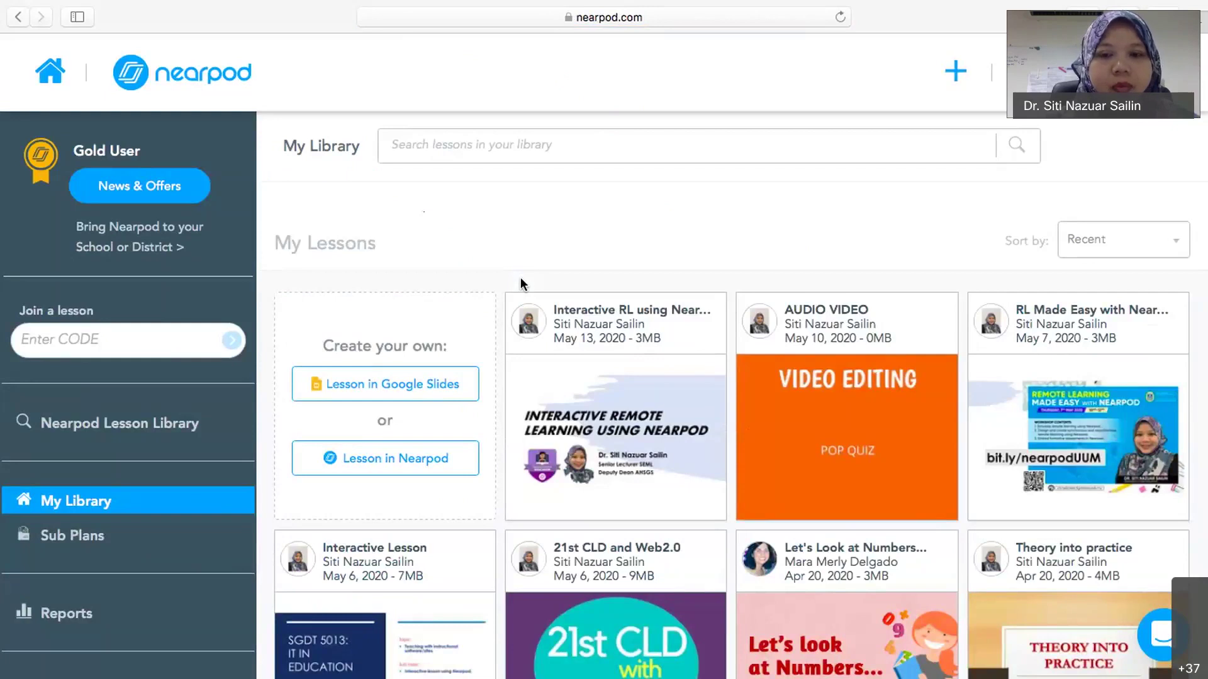
Look through the existing lessons under My Lessons in My Library
scroll(729, 242, down, 2)
scroll(730, 243, up, 2)
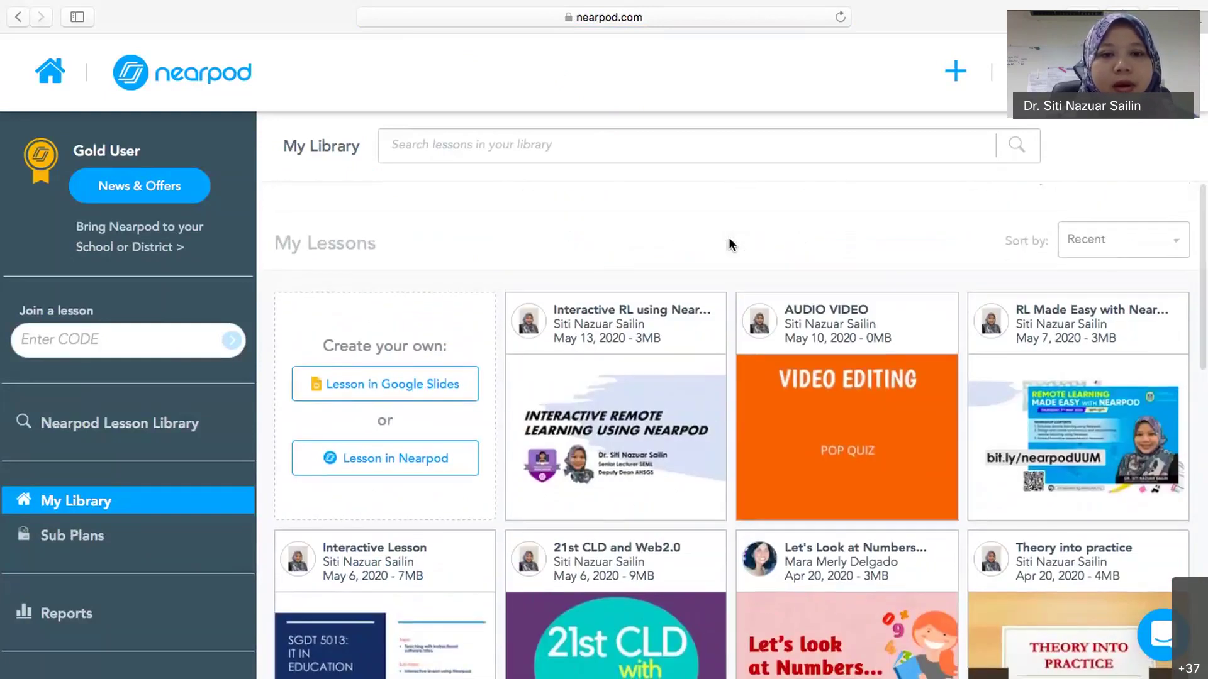
scroll(729, 236, down, 1)
scroll(729, 237, up, 1)
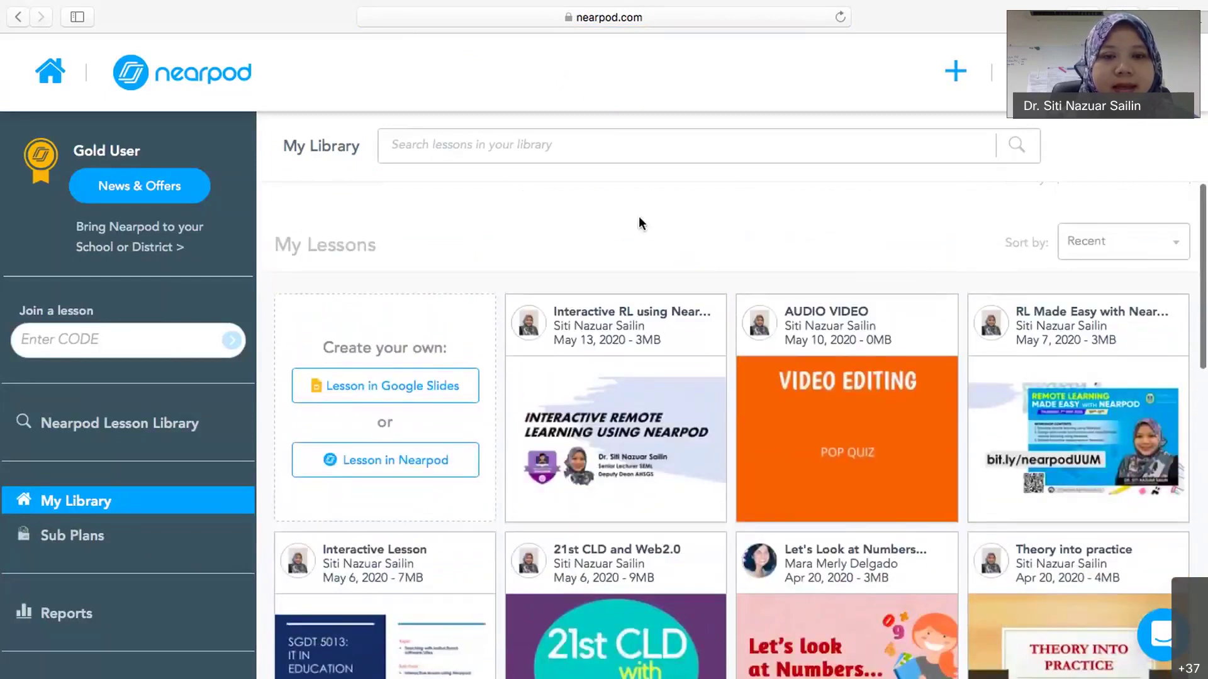
scroll(503, 290, down, 2)
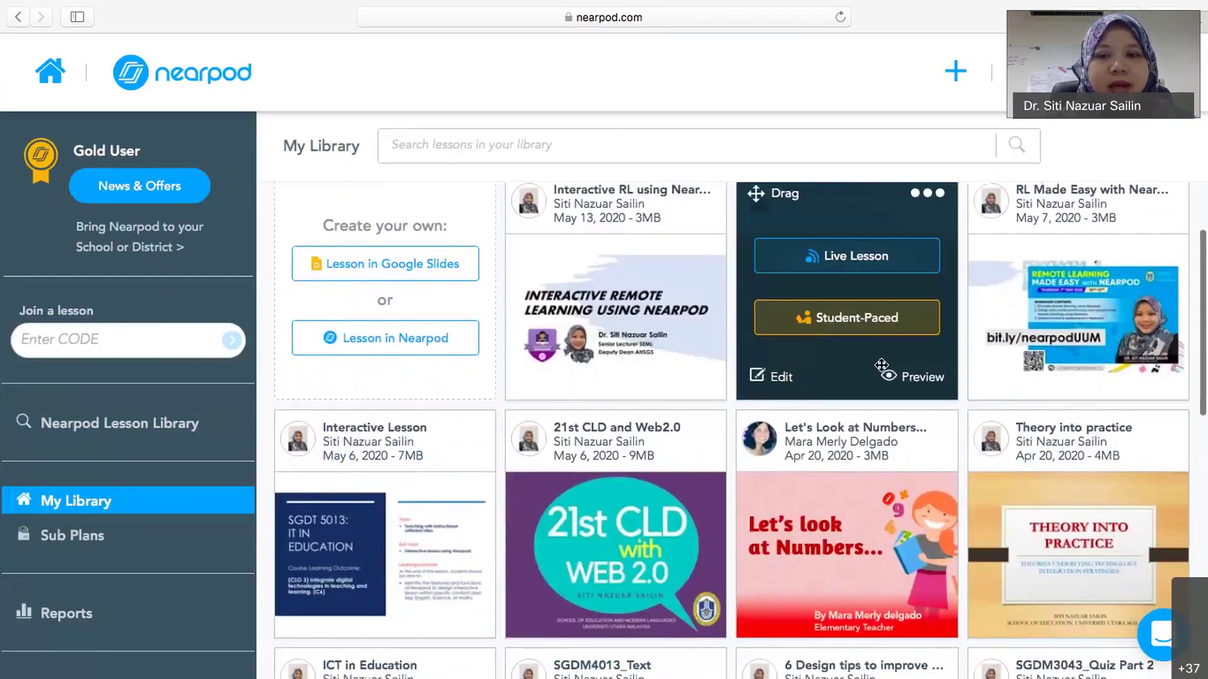
scroll(861, 528, down, 2)
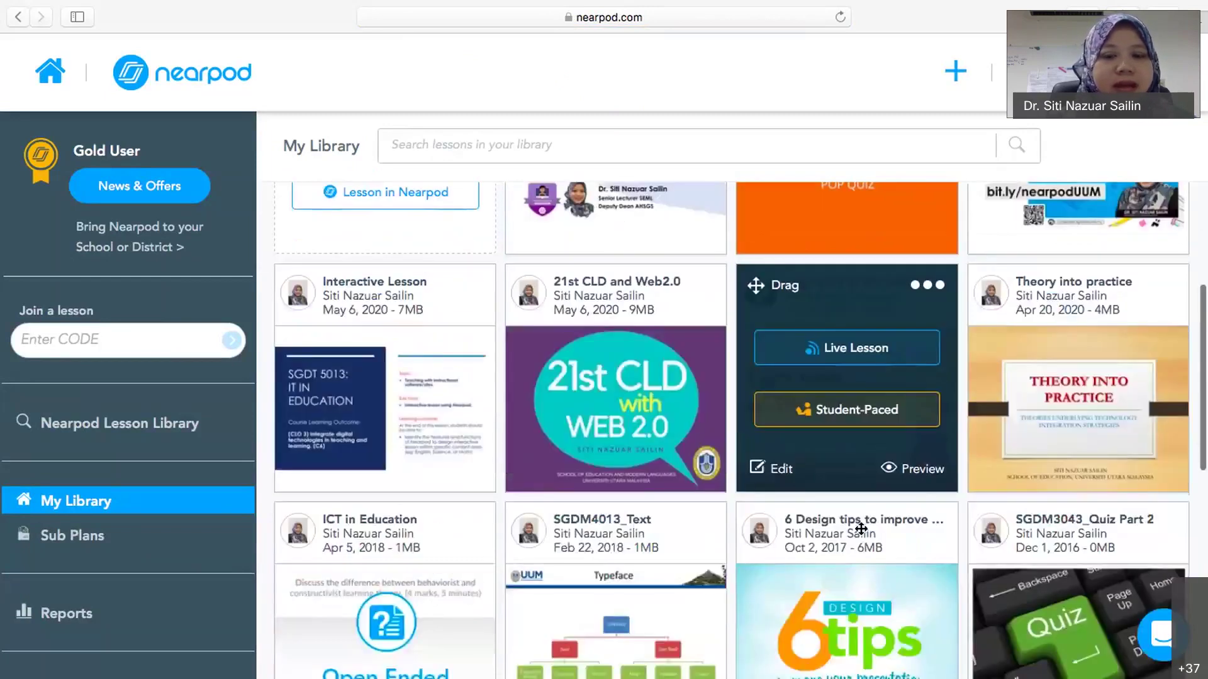
scroll(873, 534, up, 4)
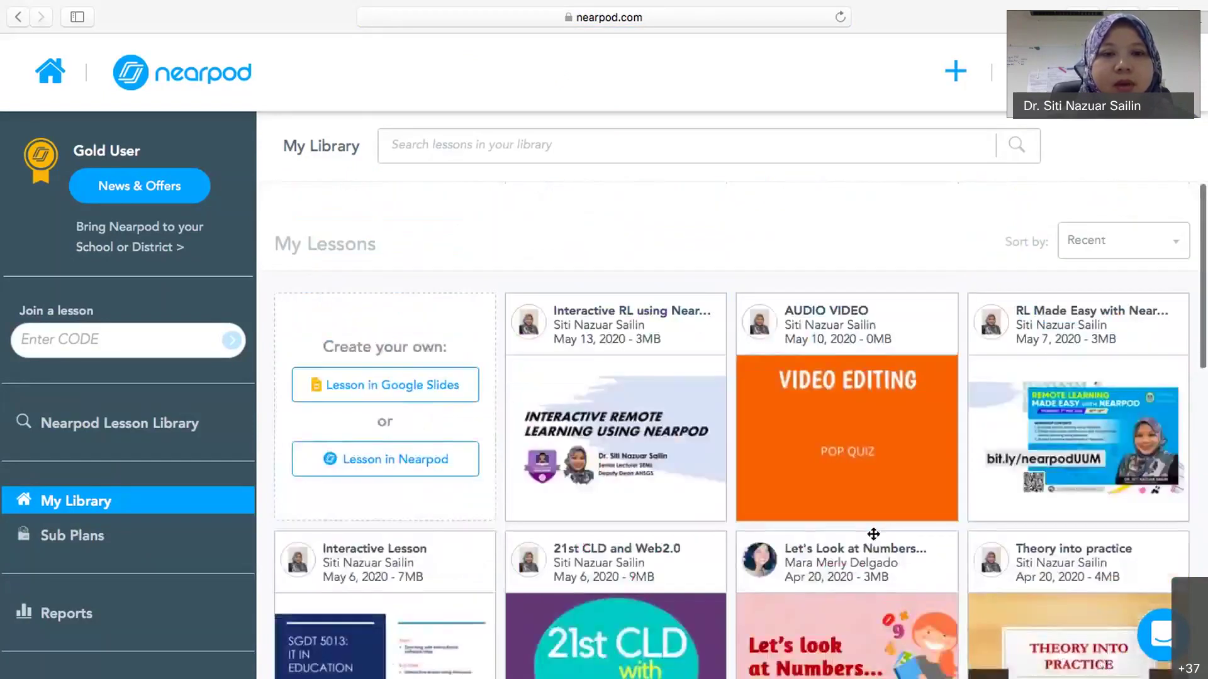
Take the browser window out of full screen and look over My Library's navigation, from joining a lesson to Teacher Resources
mouse_move(6, 7)
click(54, 36)
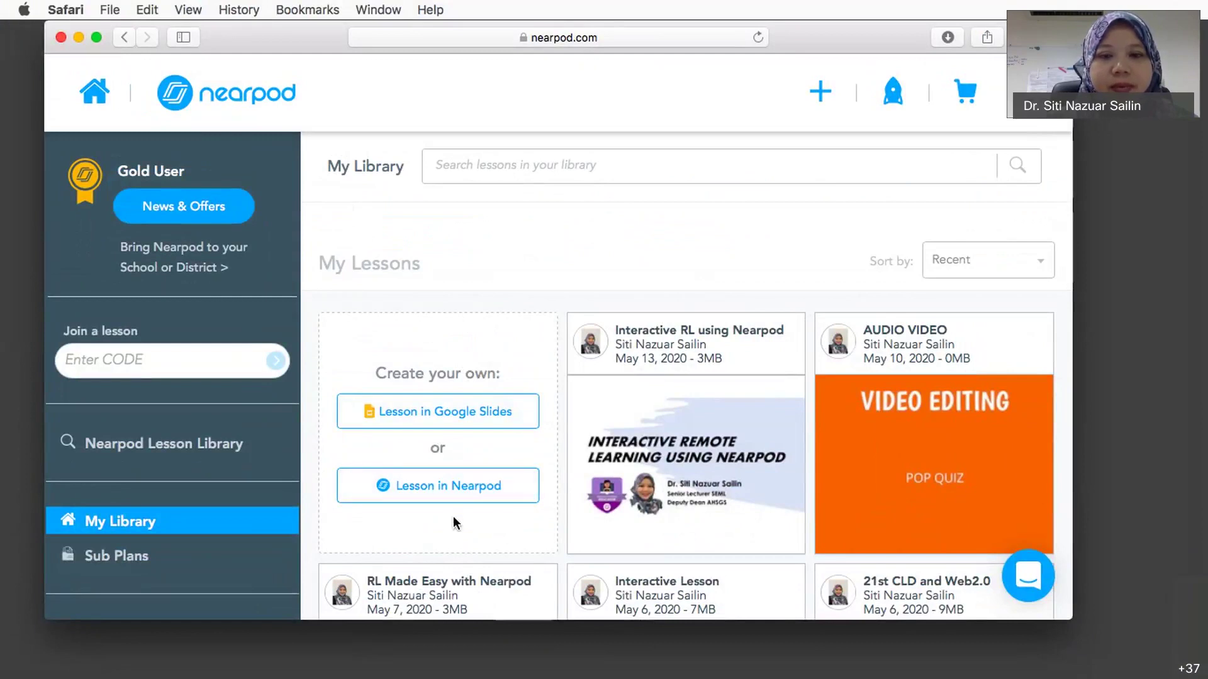
click(30, 150)
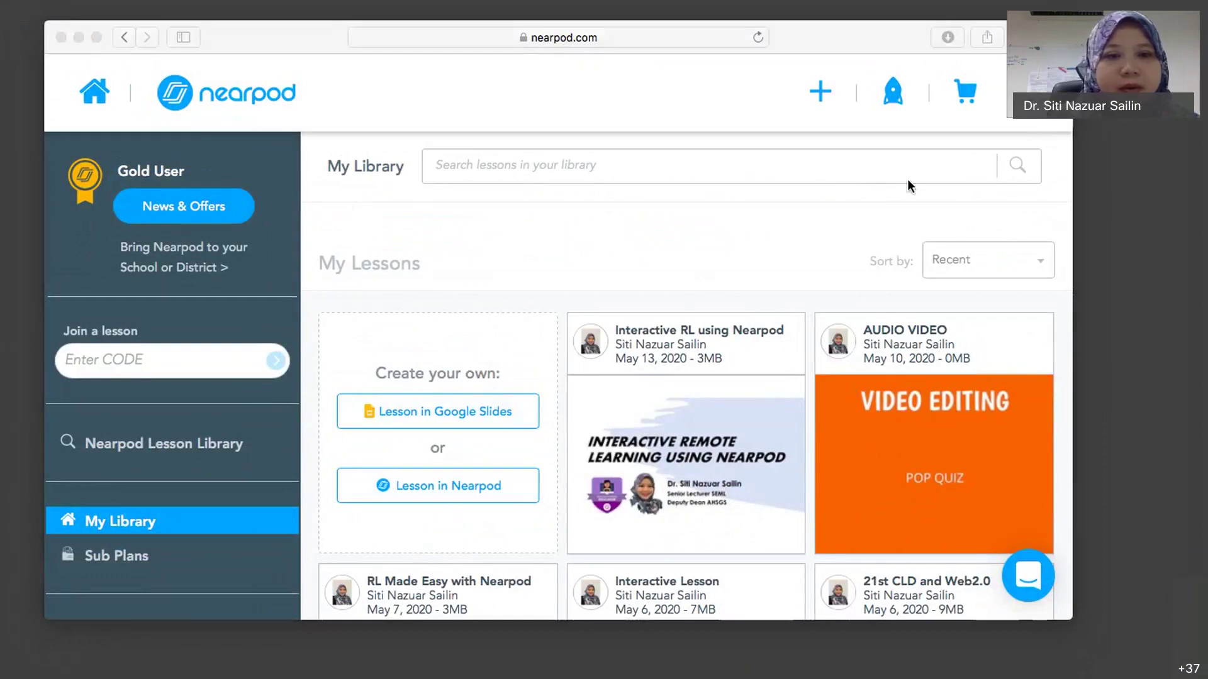
click(94, 95)
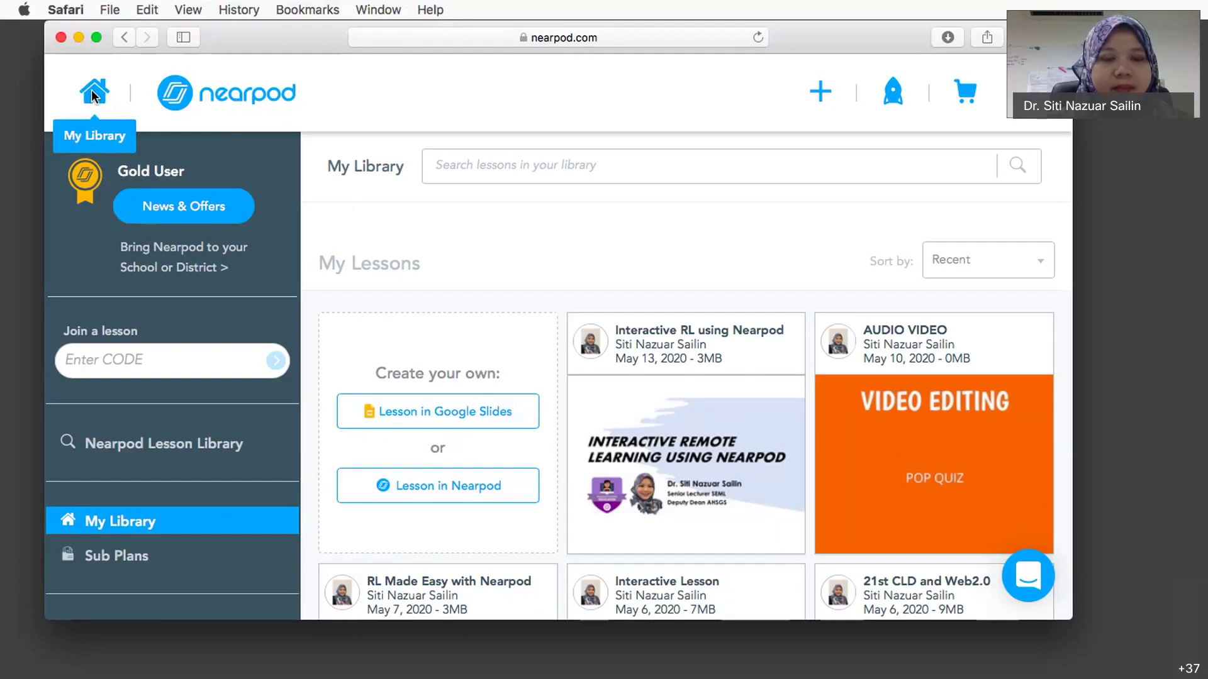
click(186, 361)
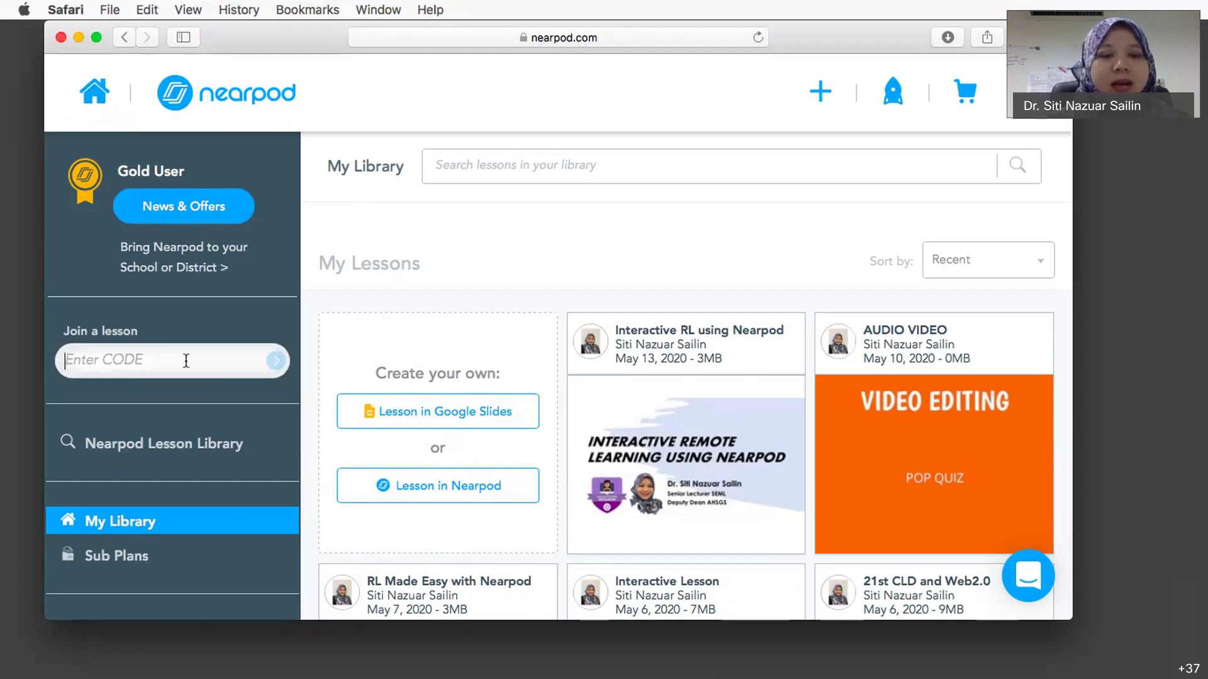
scroll(157, 378, down, 5)
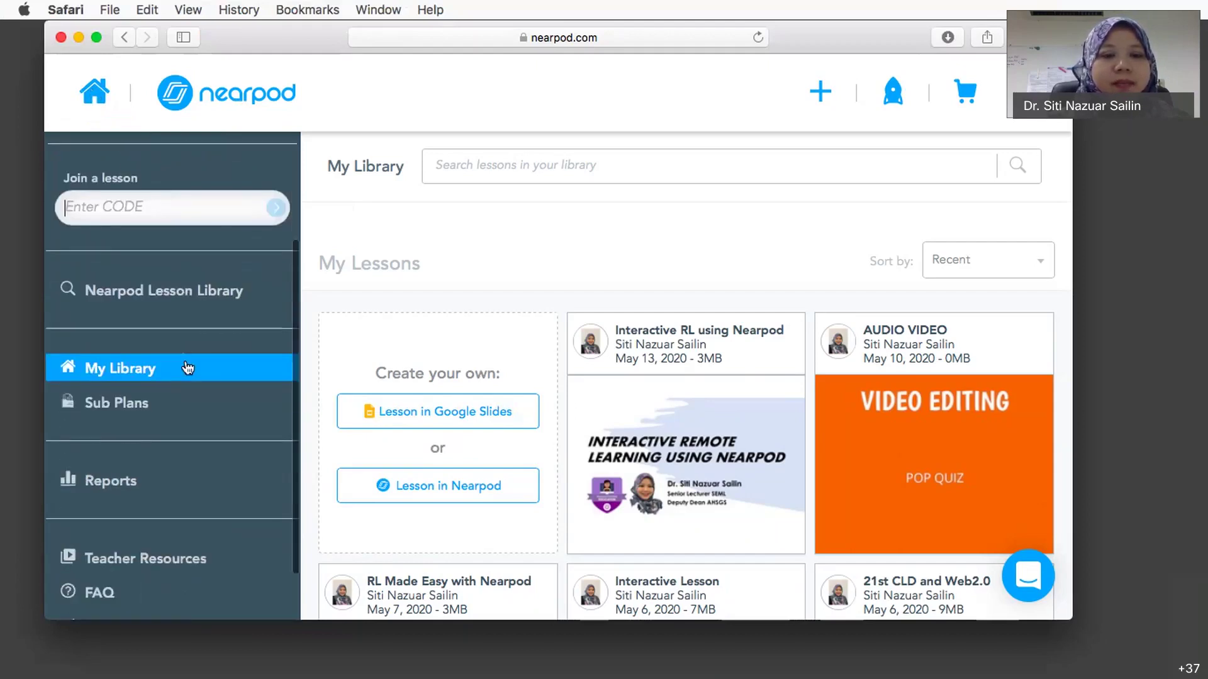
Open the Nearpod Lesson Library and examine its banners and featured subject collections
click(140, 289)
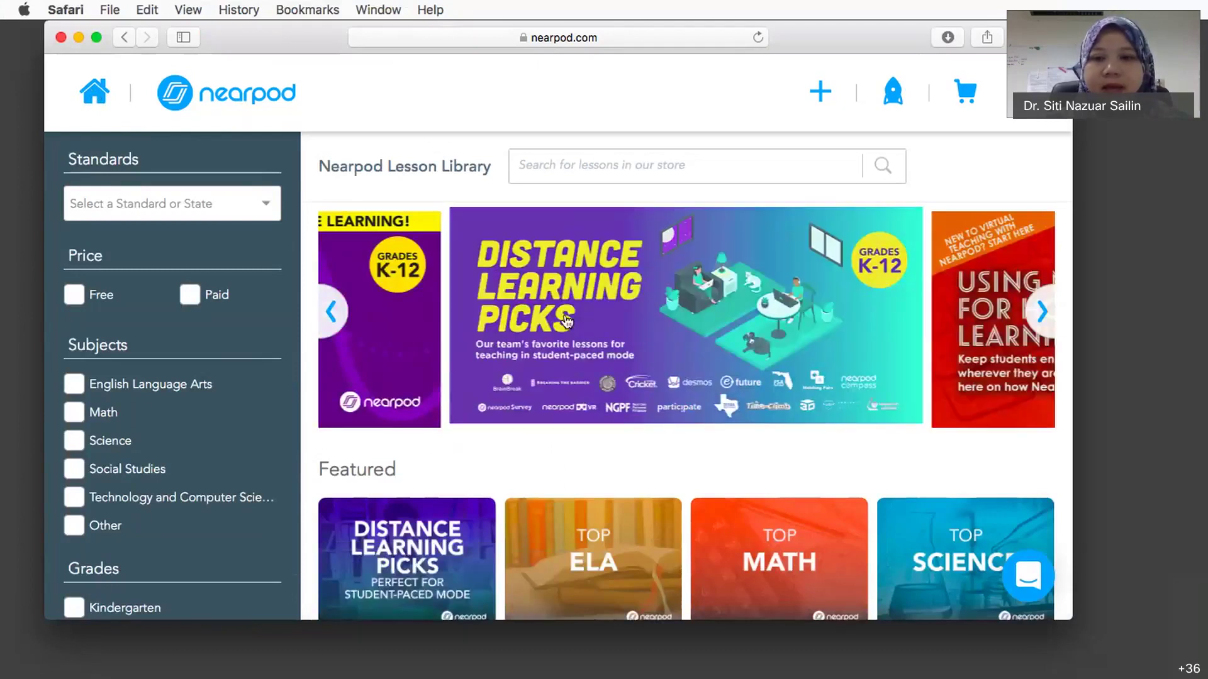
scroll(567, 321, down, 5)
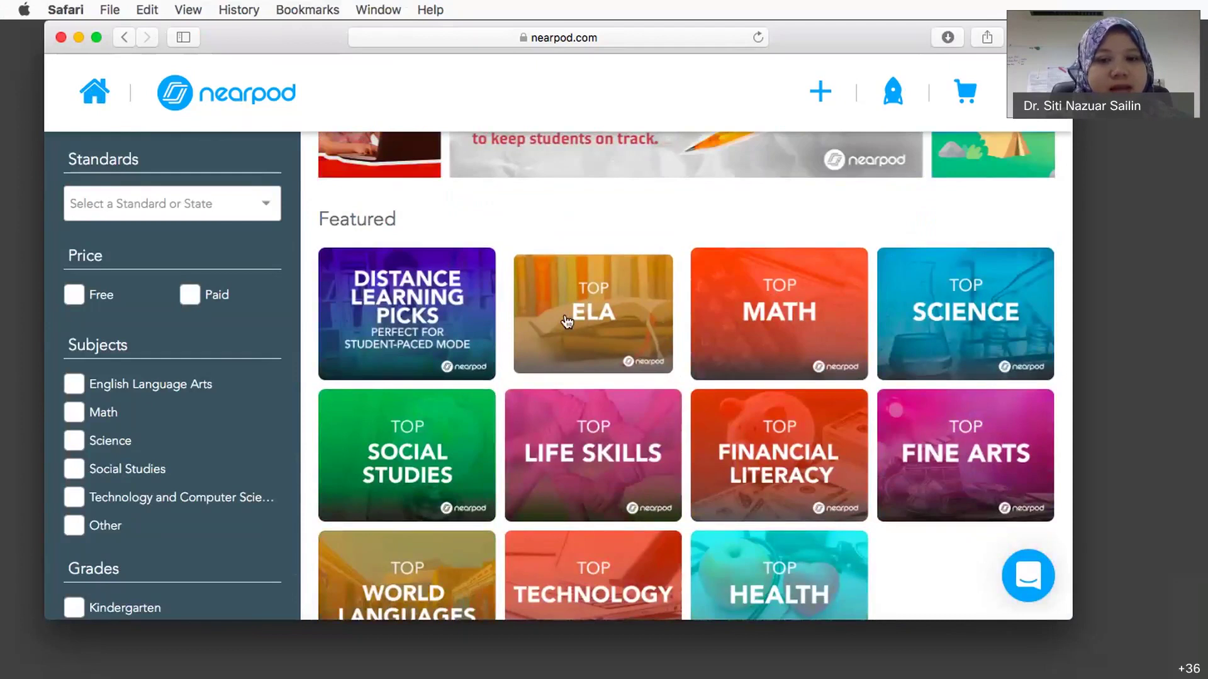
scroll(566, 321, up, 5)
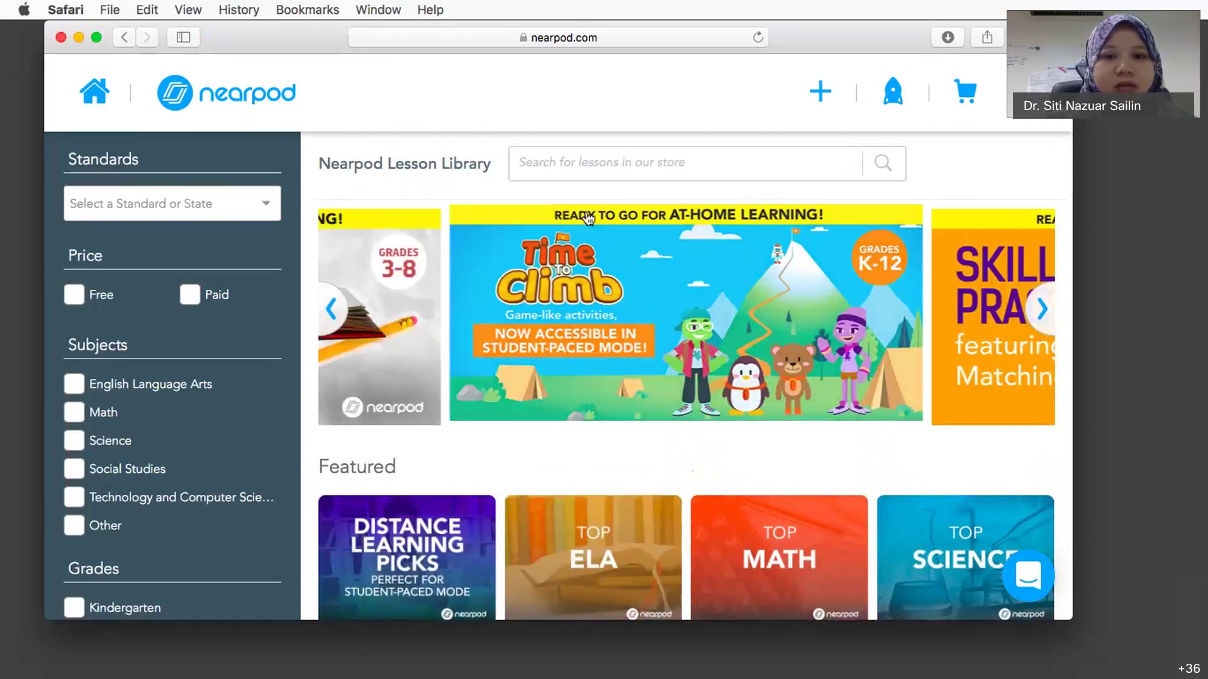
Go back to My Library and start creating a new lesson in Nearpod
click(94, 98)
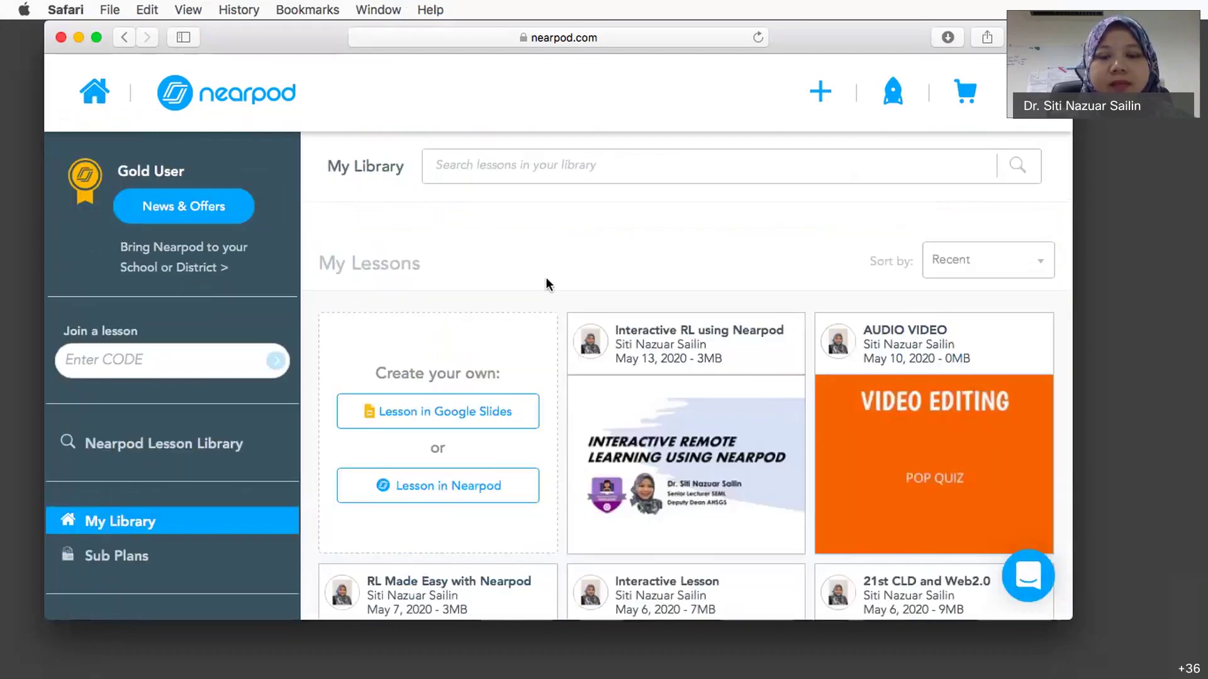
scroll(546, 284, down, 3)
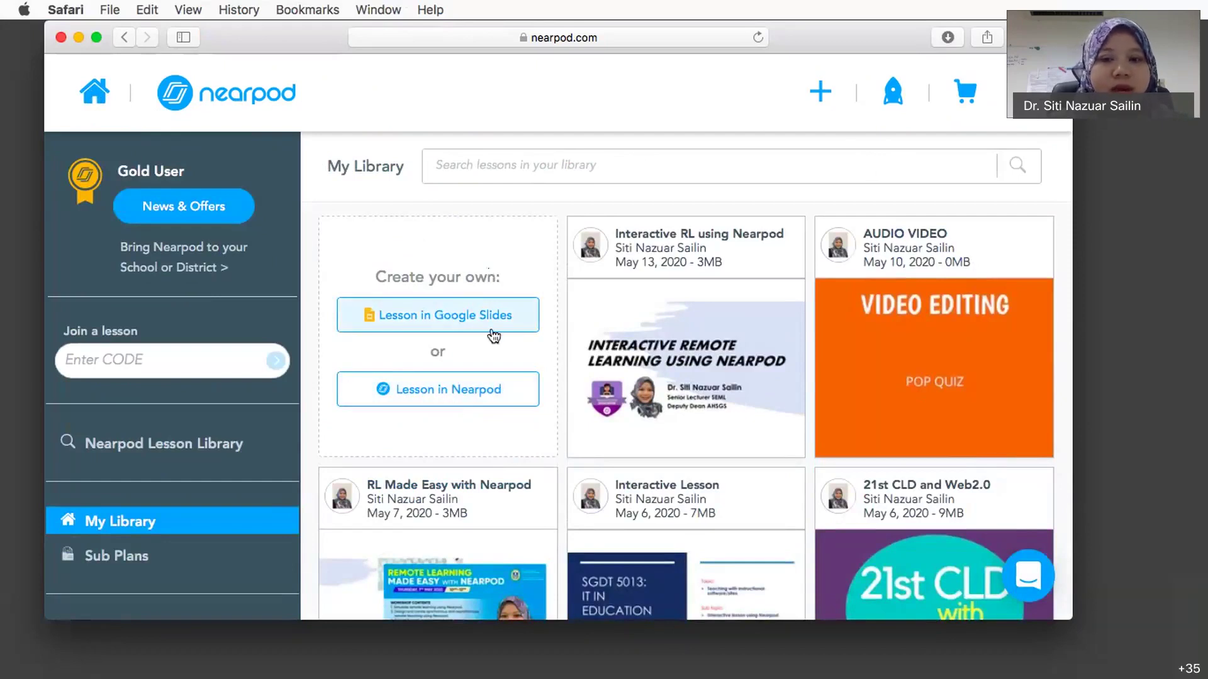
click(415, 395)
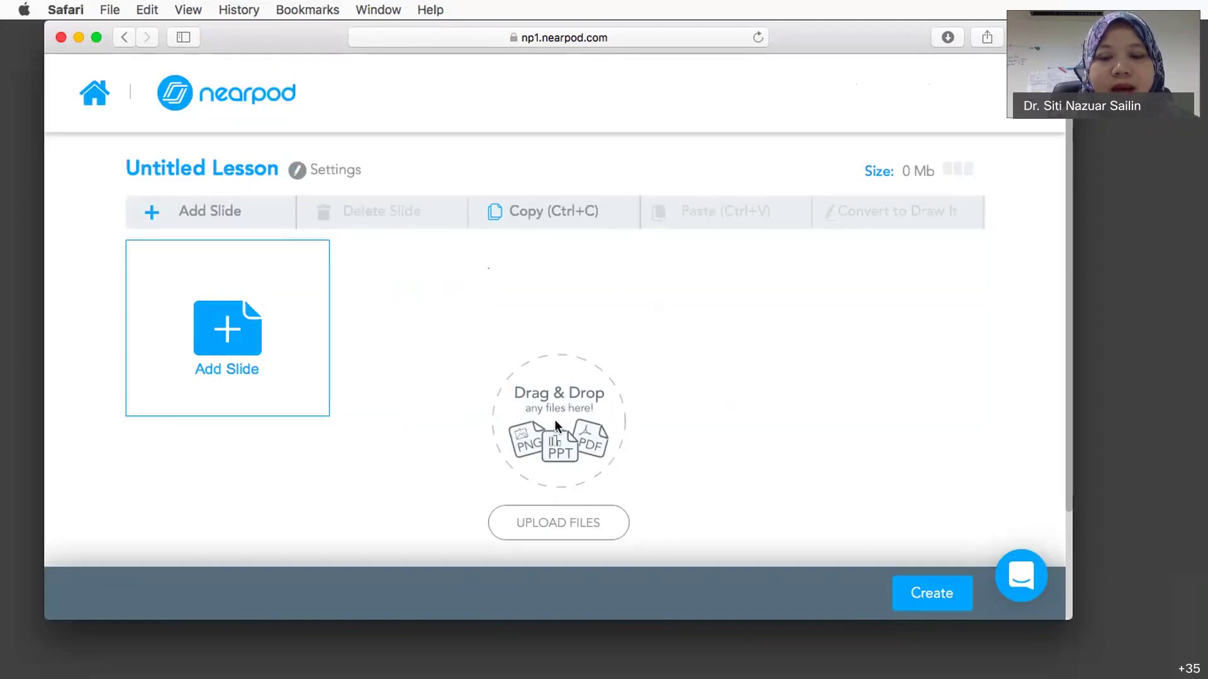
Upload the Poster OL Tools PowerPoint file from the Downloads folder into the untitled lesson
click(553, 532)
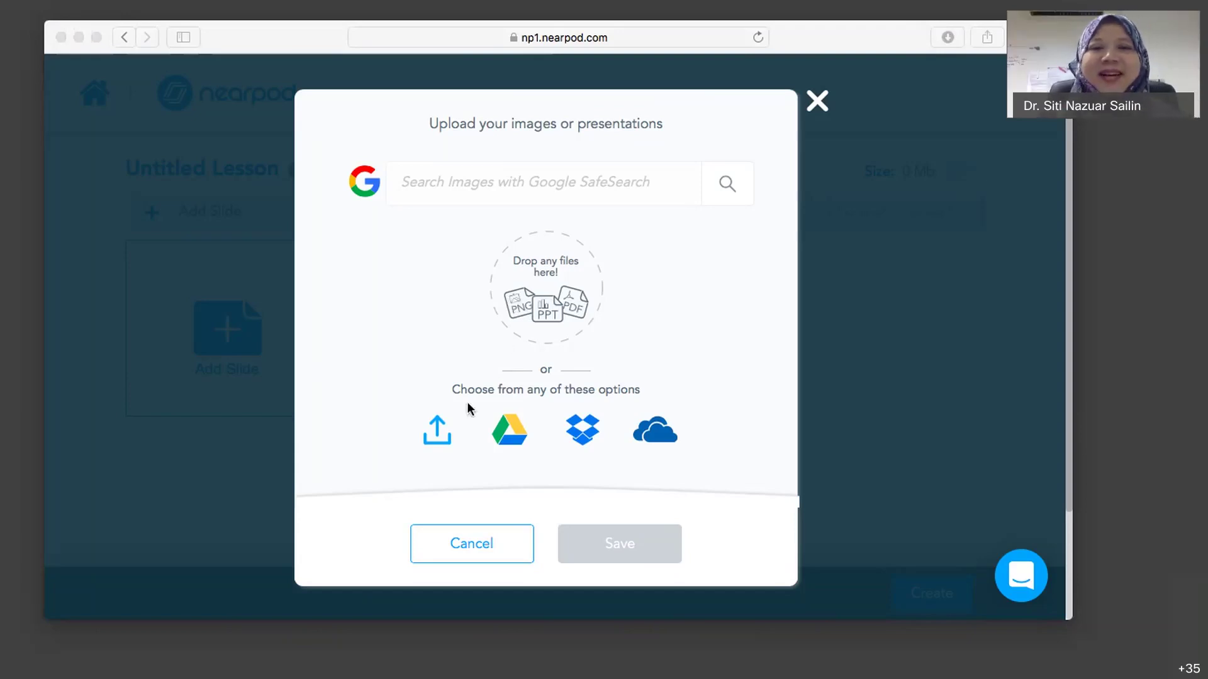
click(436, 440)
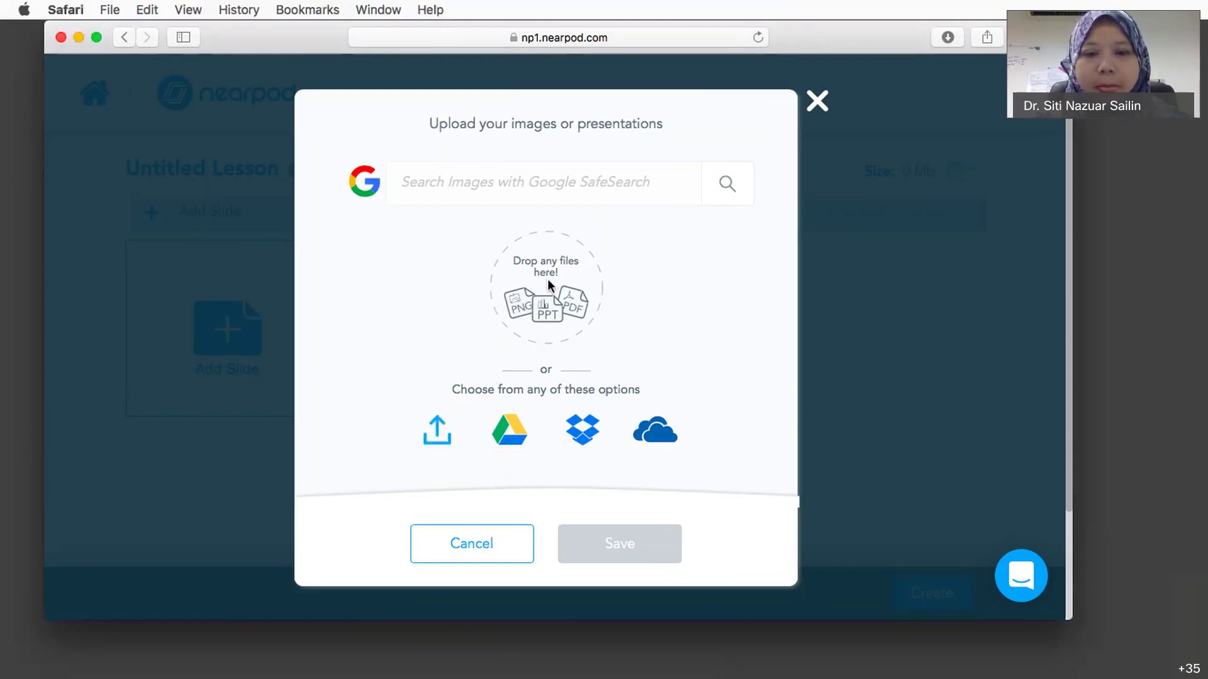
click(438, 439)
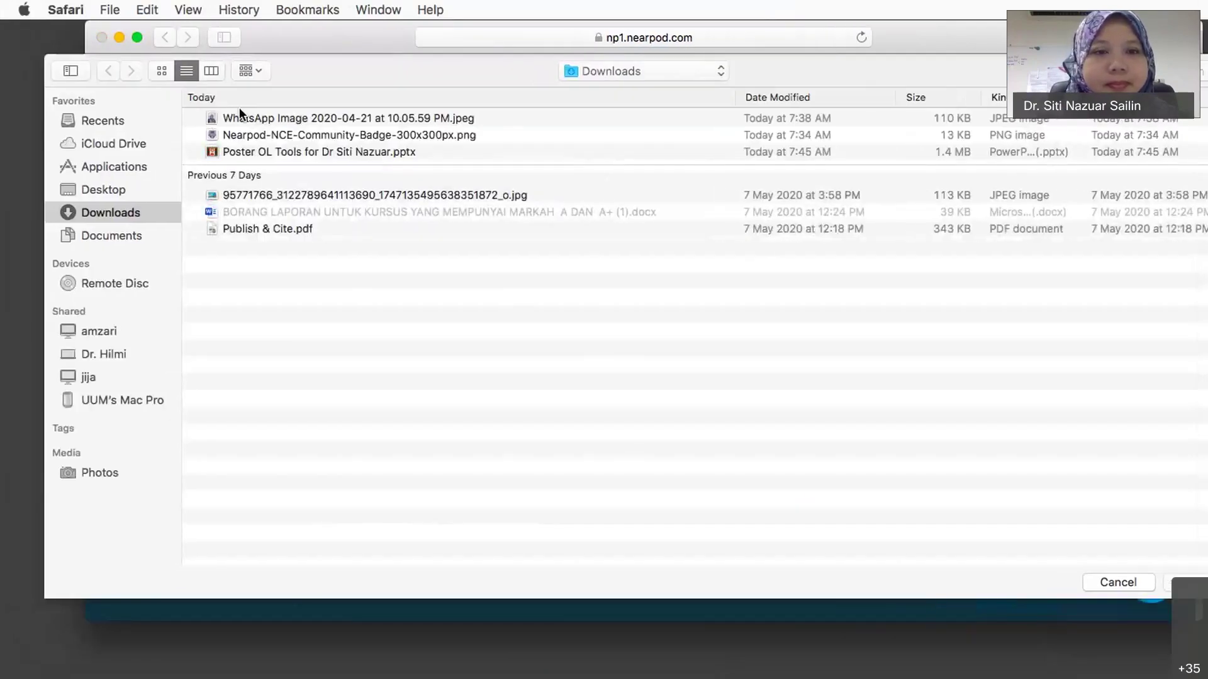
click(271, 152)
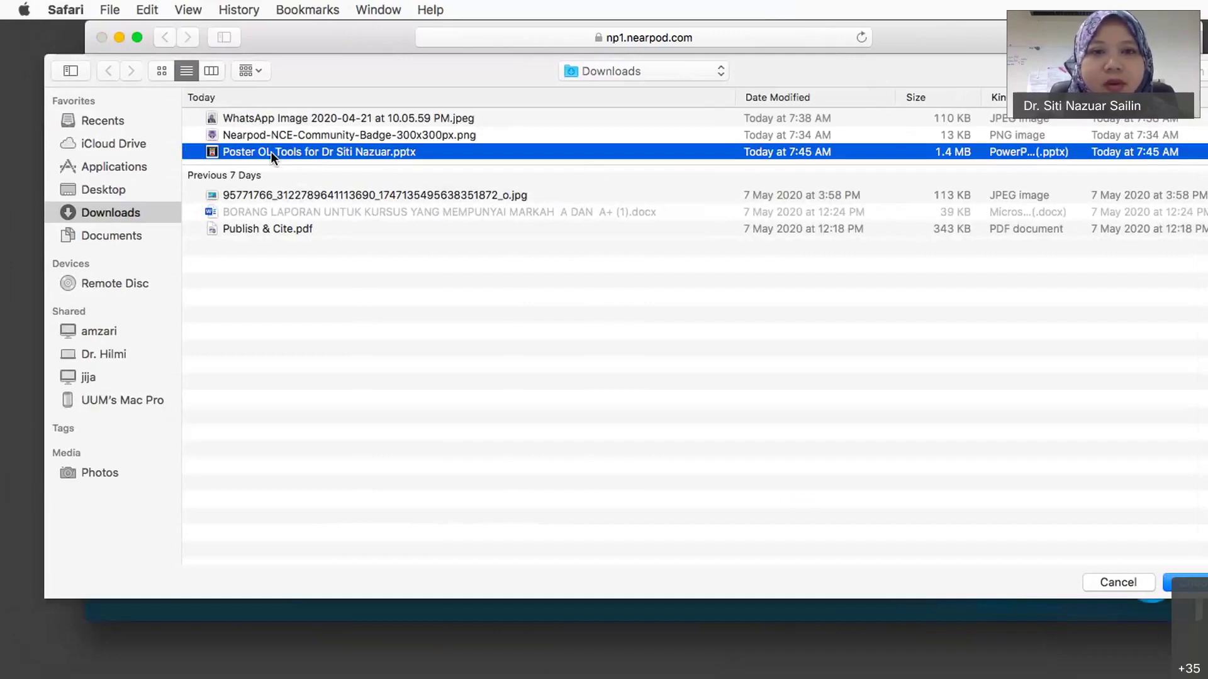
double_click(351, 152)
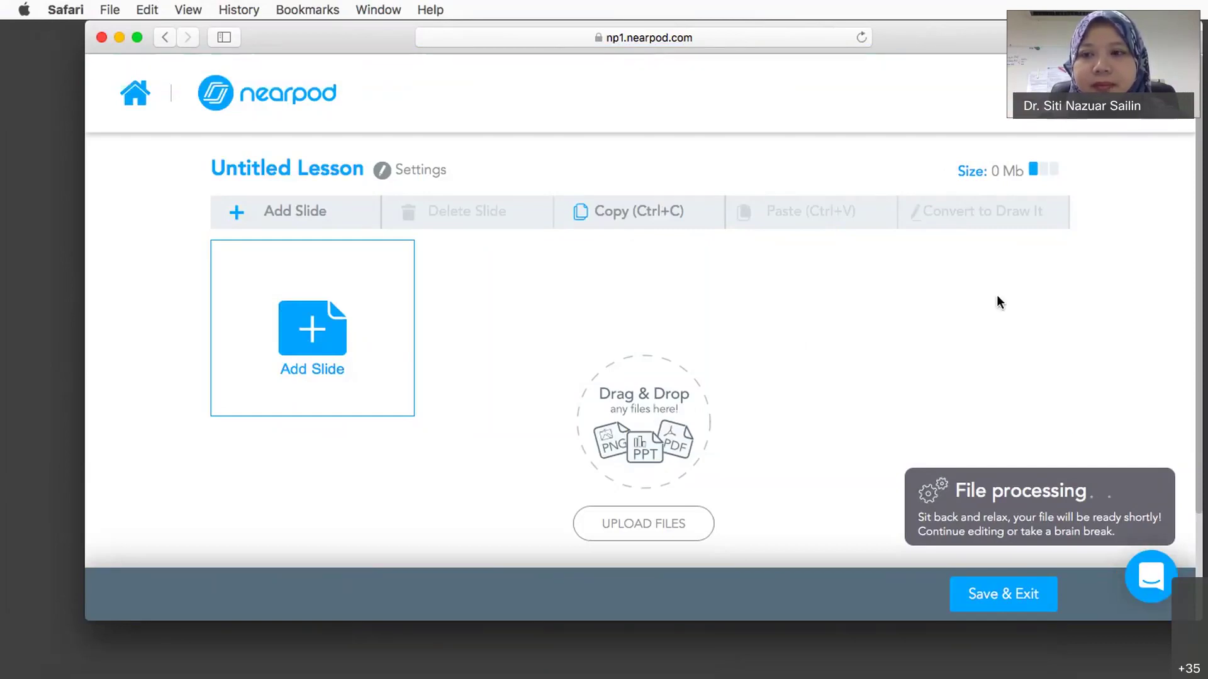
click(744, 654)
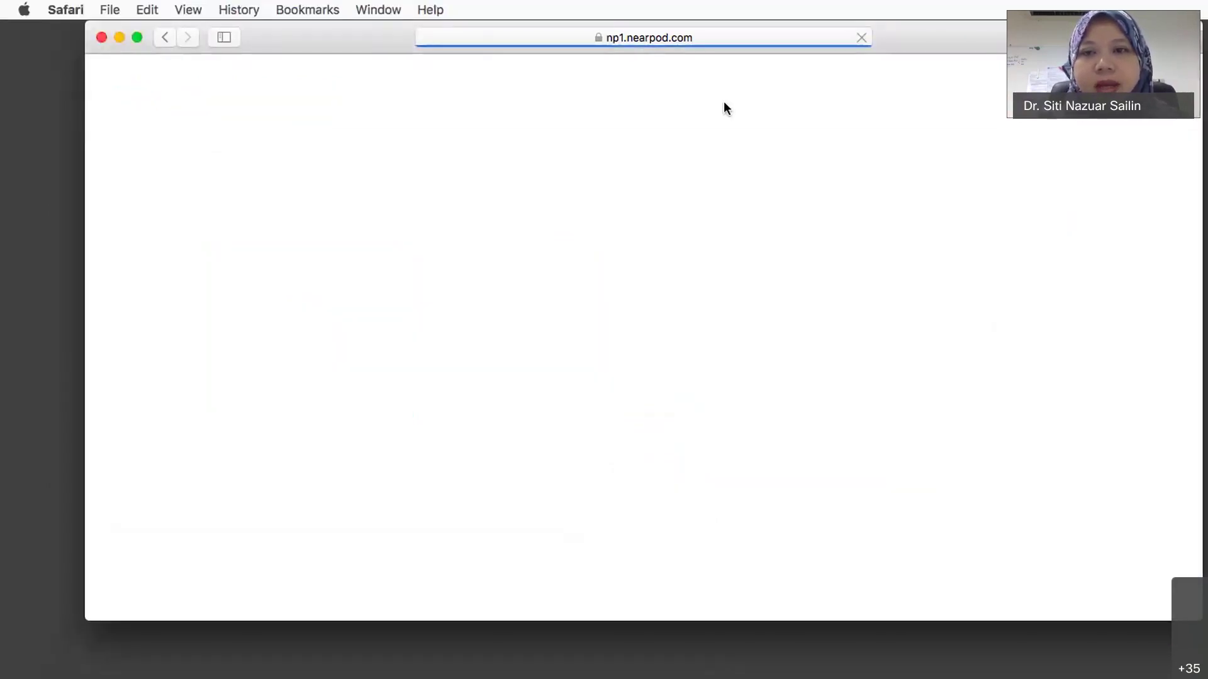
Reposition the browser window and delete the uploaded poster slide from the lesson
drag(908, 36, 865, 54)
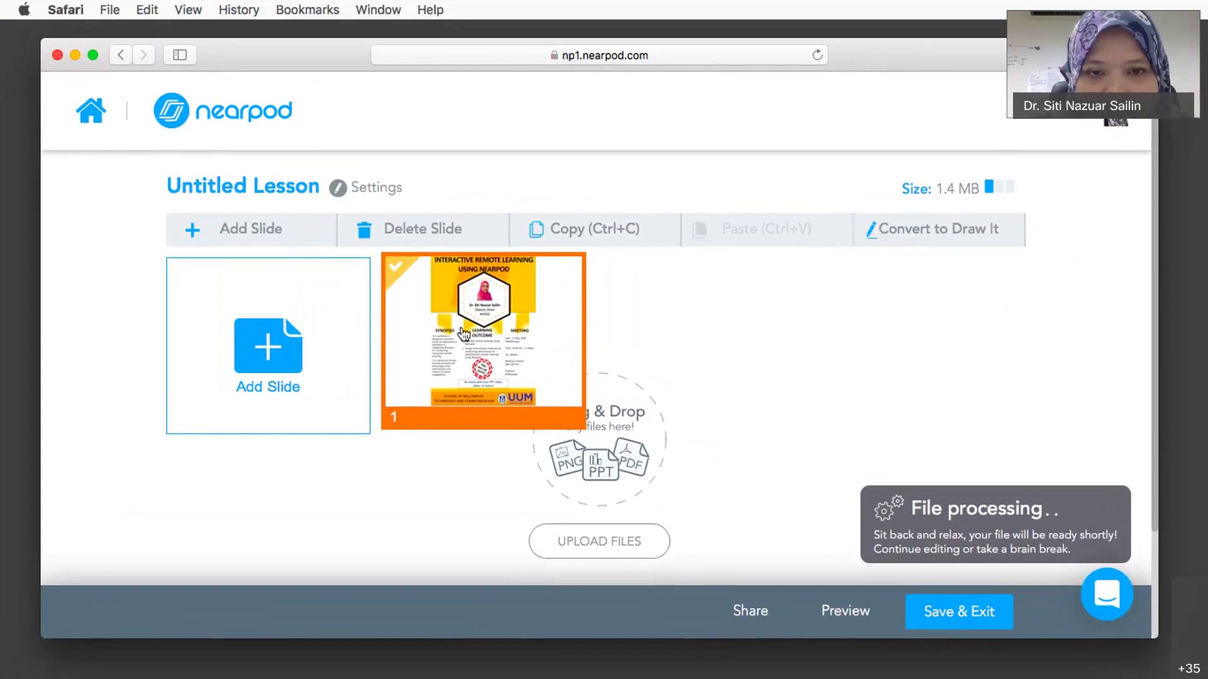
click(439, 230)
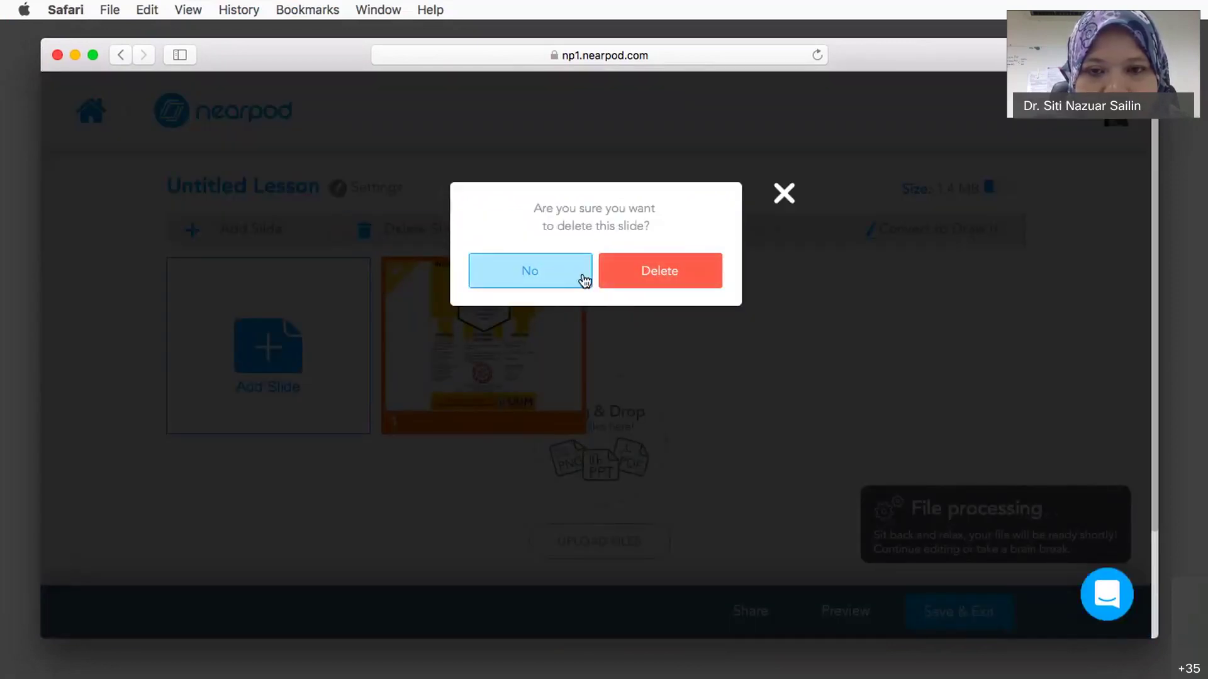
click(655, 275)
Upload the presentation NearpodRL SMMTC.pptx from the Desktop folder into the untitled lesson
click(579, 537)
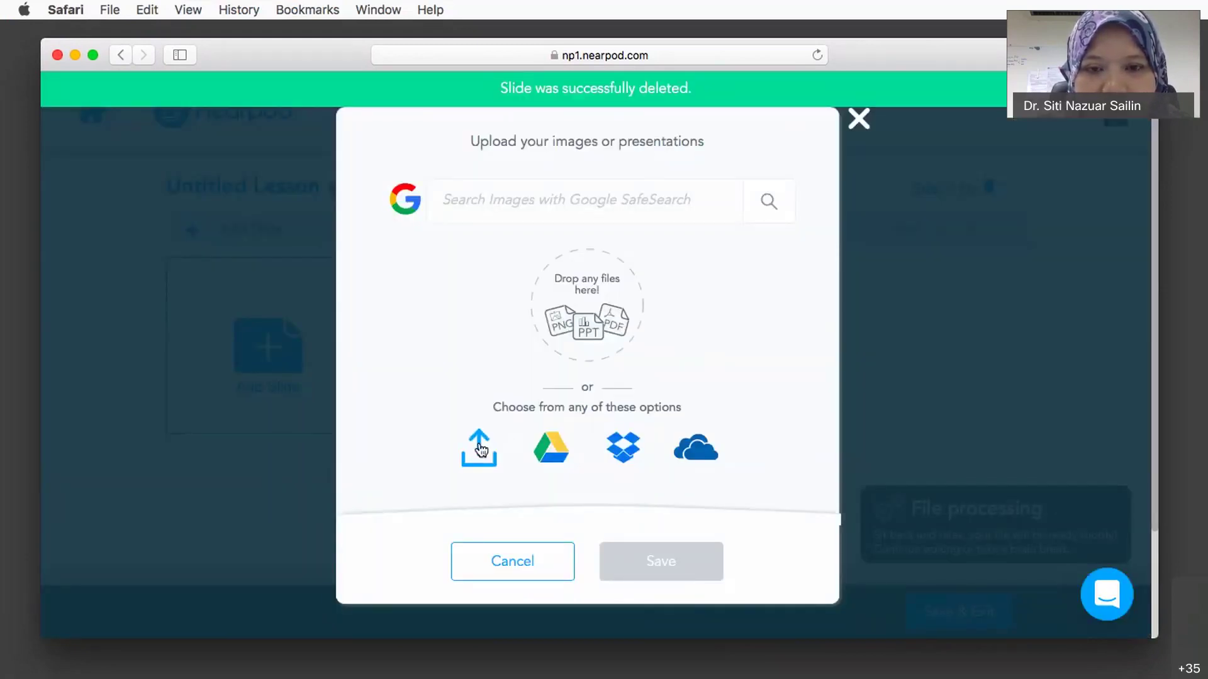
click(479, 449)
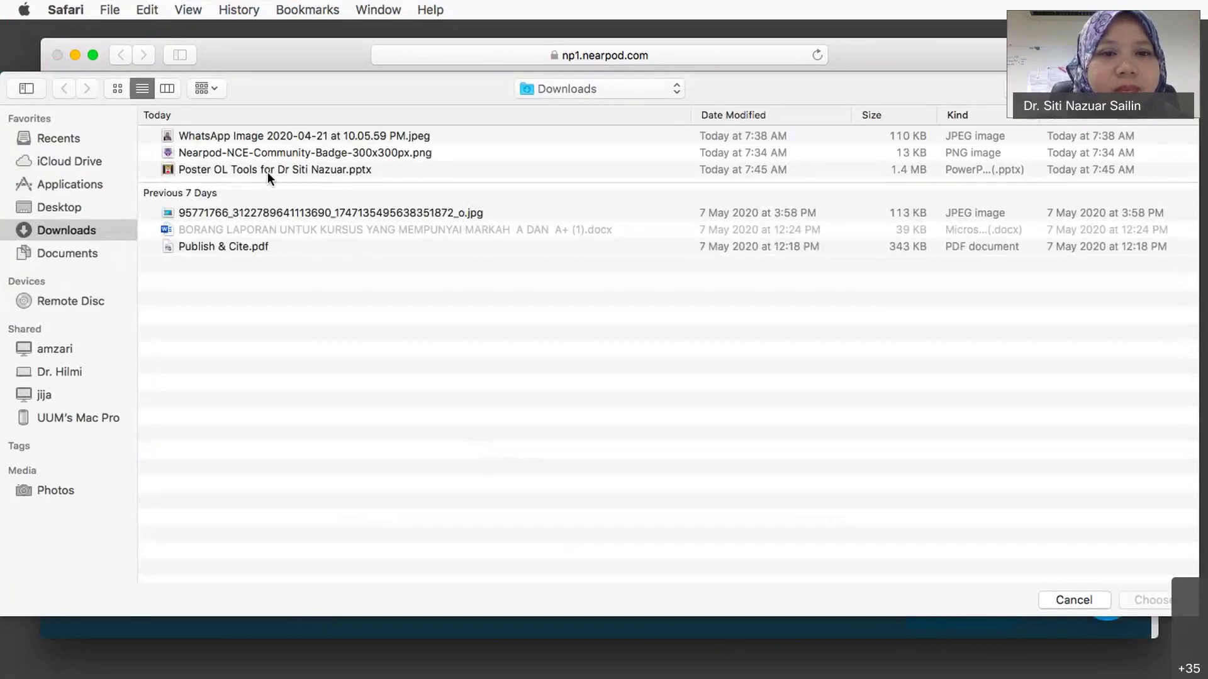
click(75, 208)
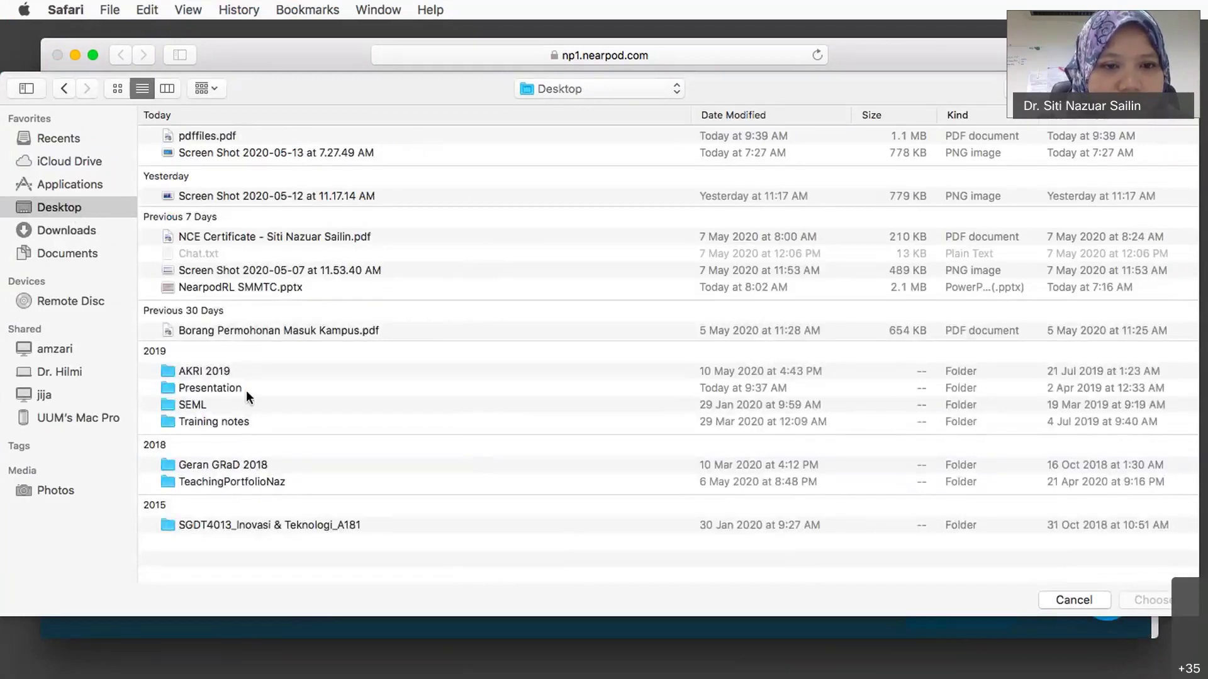
click(243, 288)
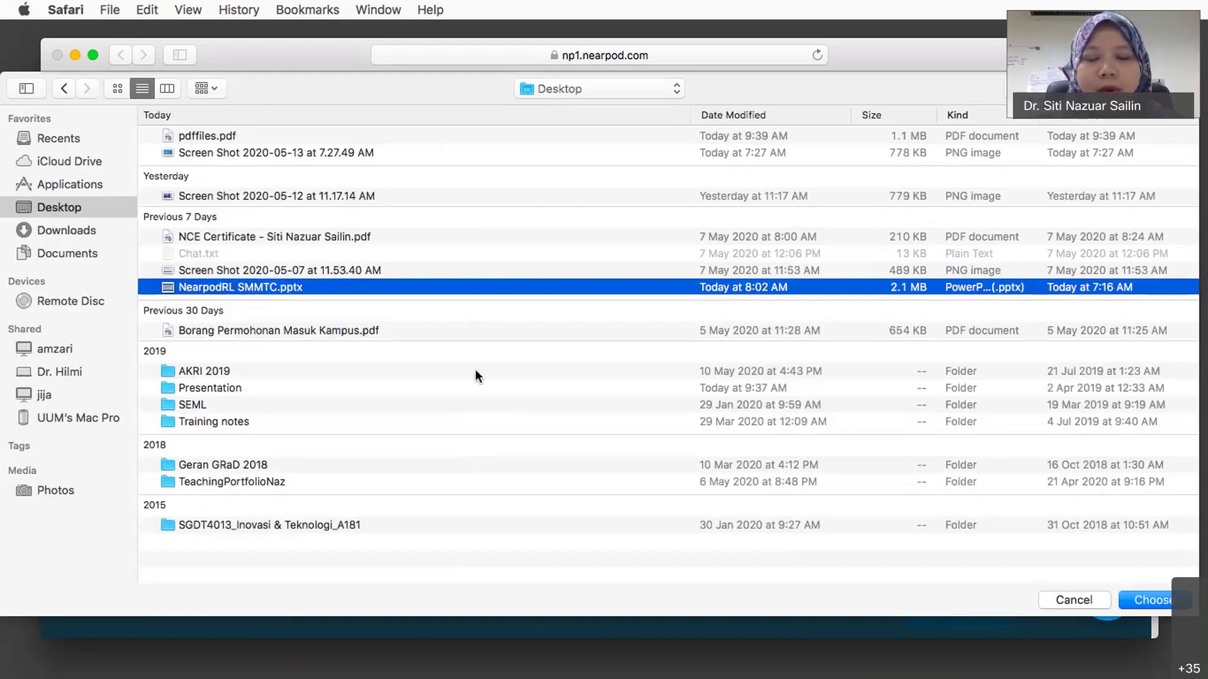
click(1133, 602)
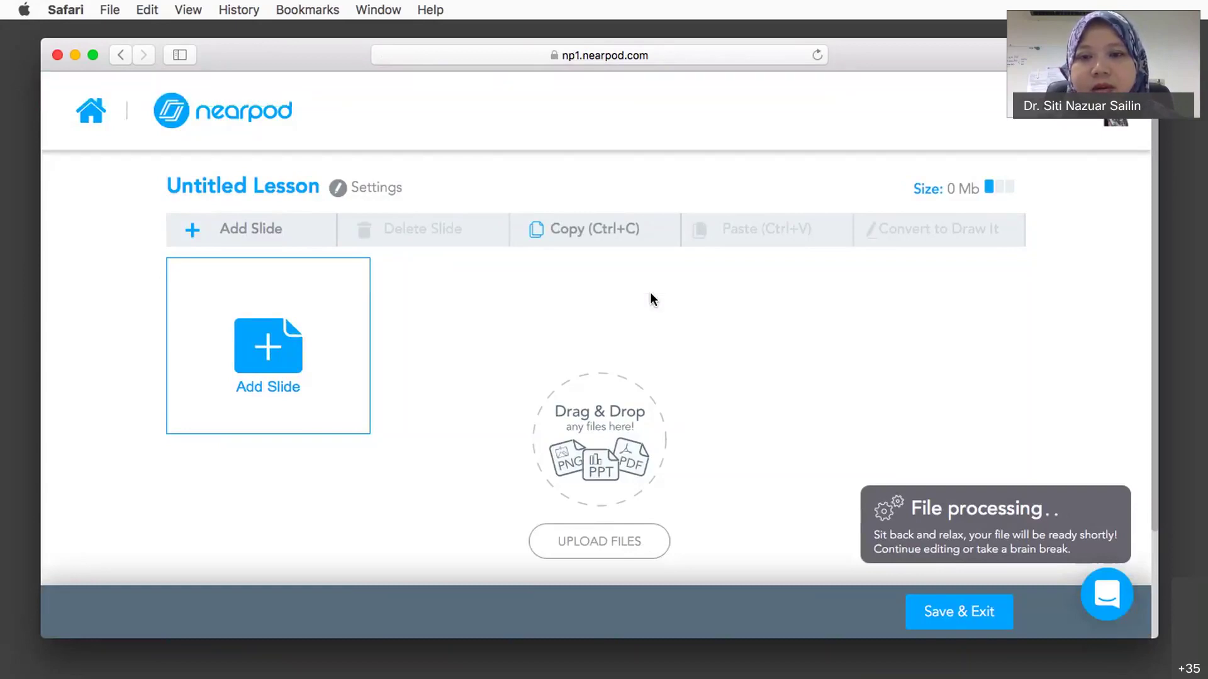
scroll(704, 375, down, 1)
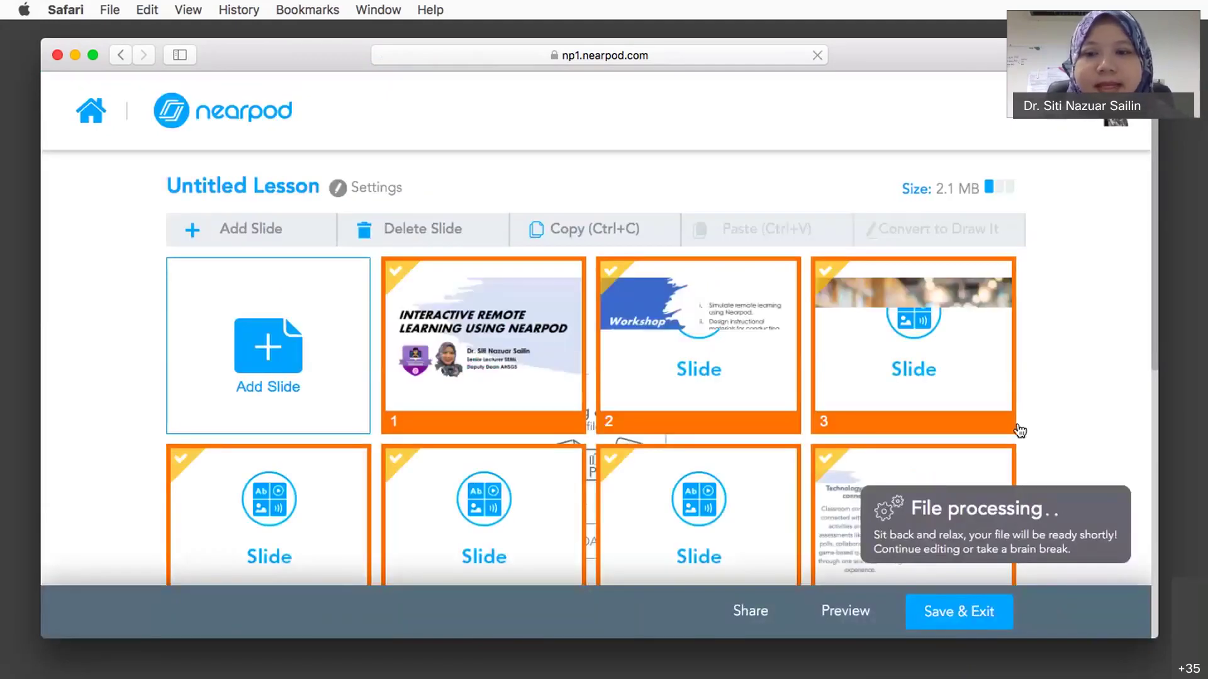
Look through the uploaded presentation slides in the untitled lesson, selecting slides 1 to 7 one after another
scroll(1079, 420, down, 5)
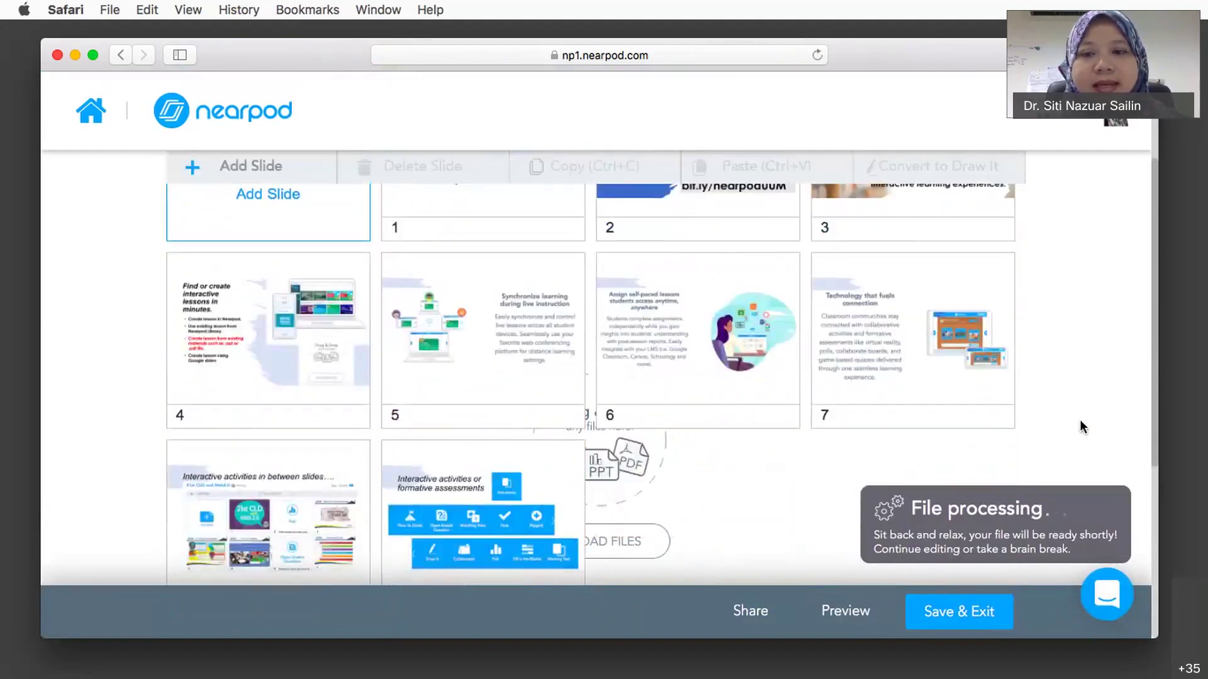
click(525, 305)
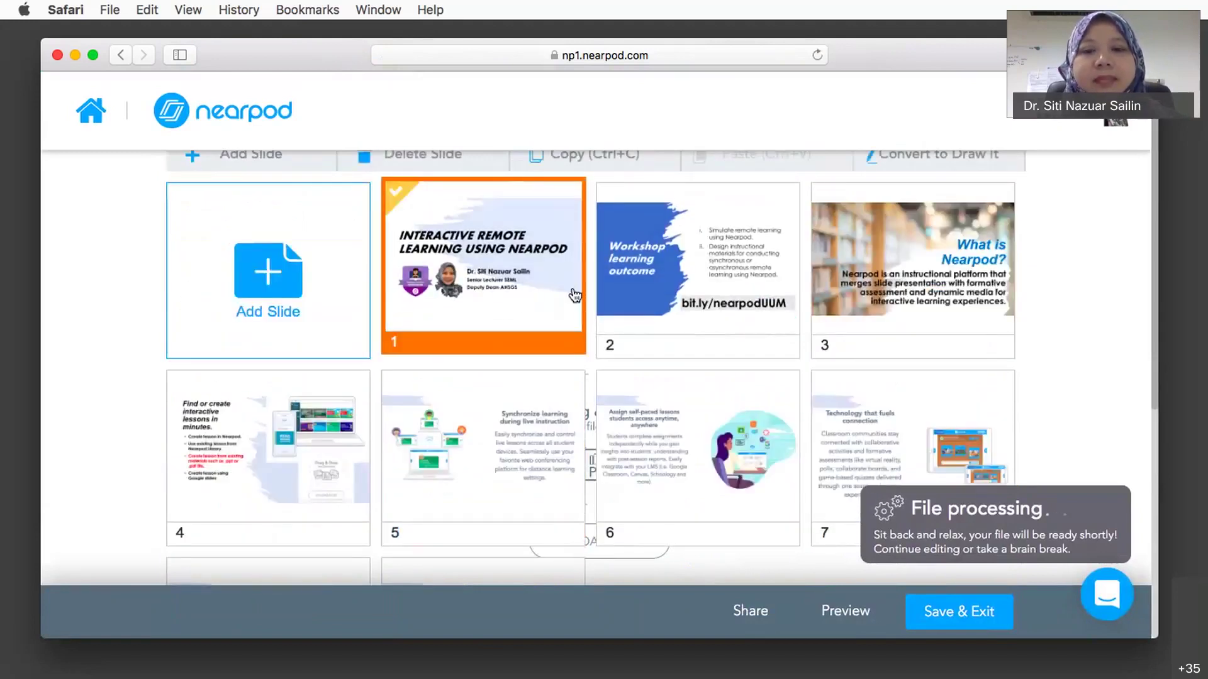
click(698, 295)
click(912, 277)
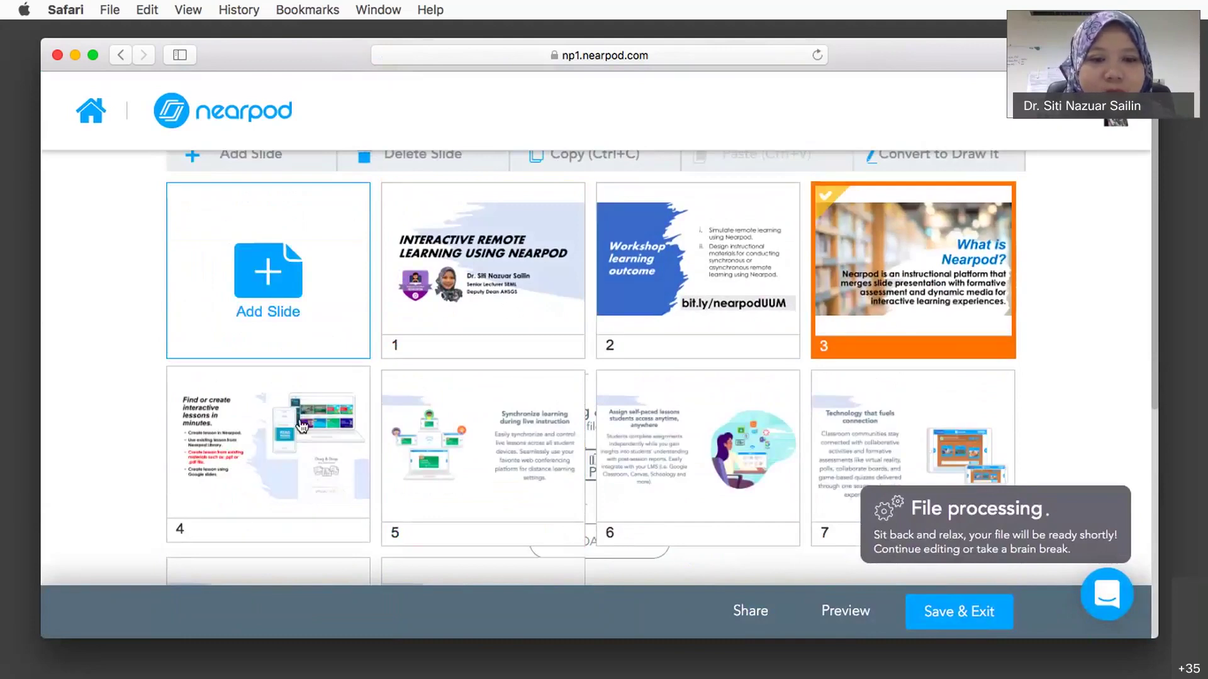
click(301, 428)
click(482, 440)
click(690, 445)
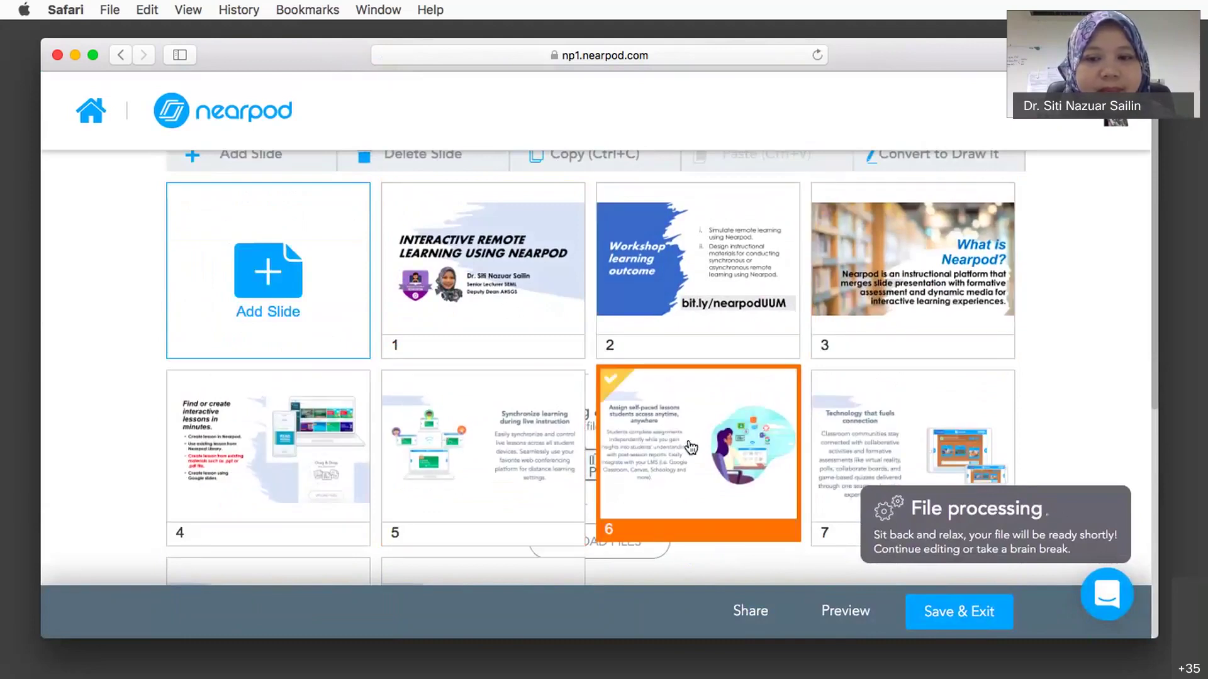
click(890, 439)
scroll(1063, 420, down, 3)
scroll(1063, 420, up, 3)
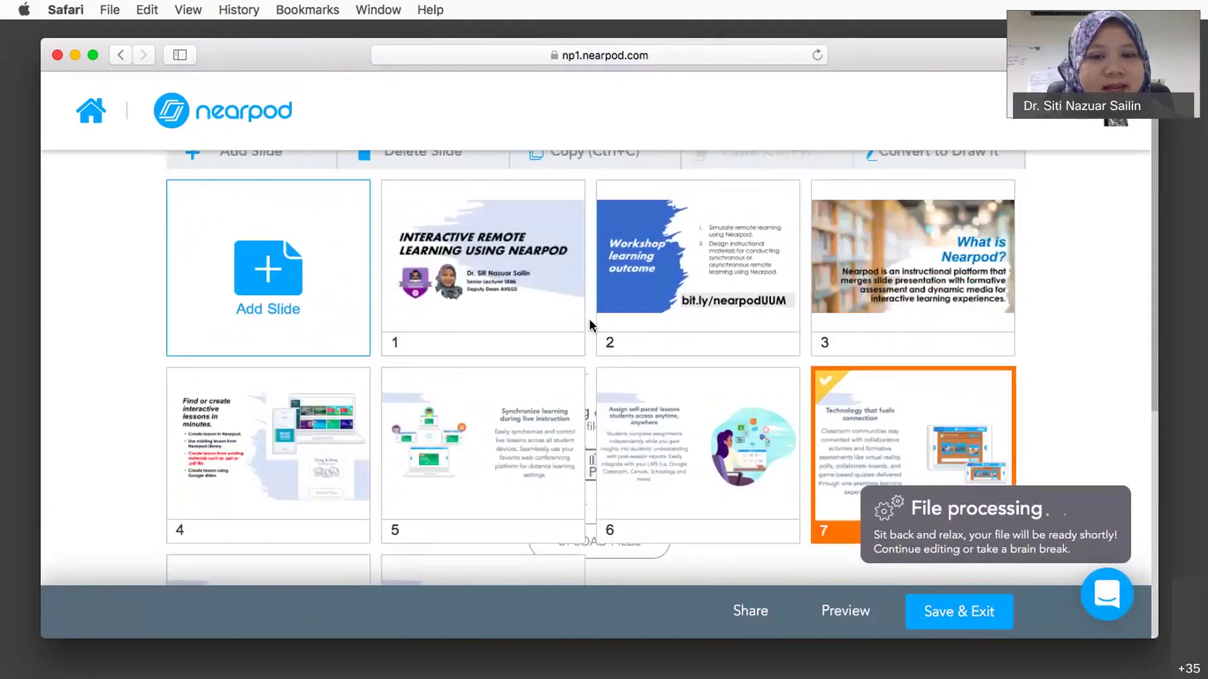
Examine the content and activity options for inserting a slide between slides 2 and 3, without adding one
right_click(589, 318)
right_click(810, 309)
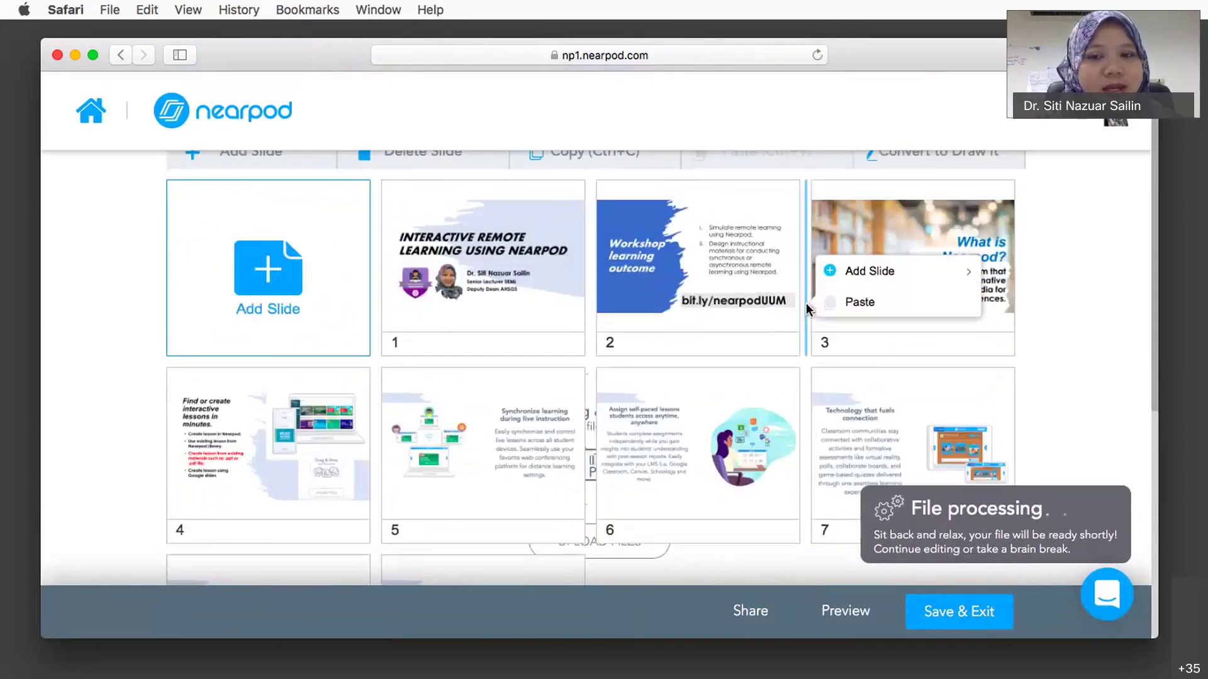
click(1103, 385)
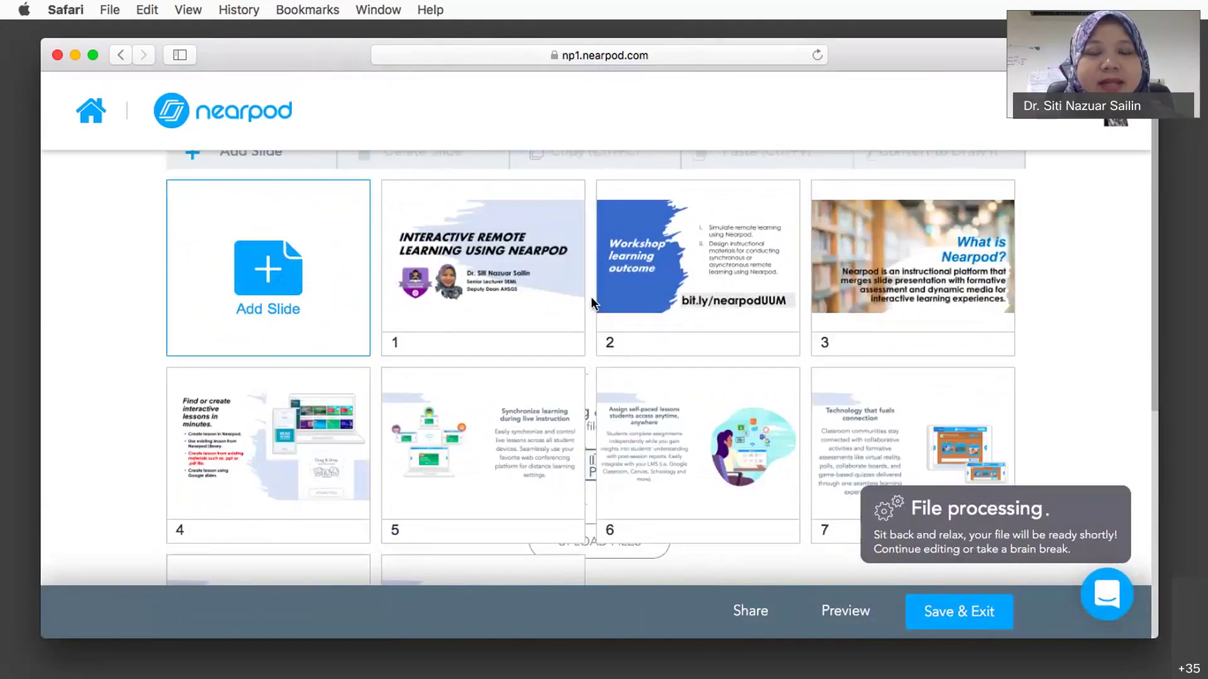
right_click(805, 309)
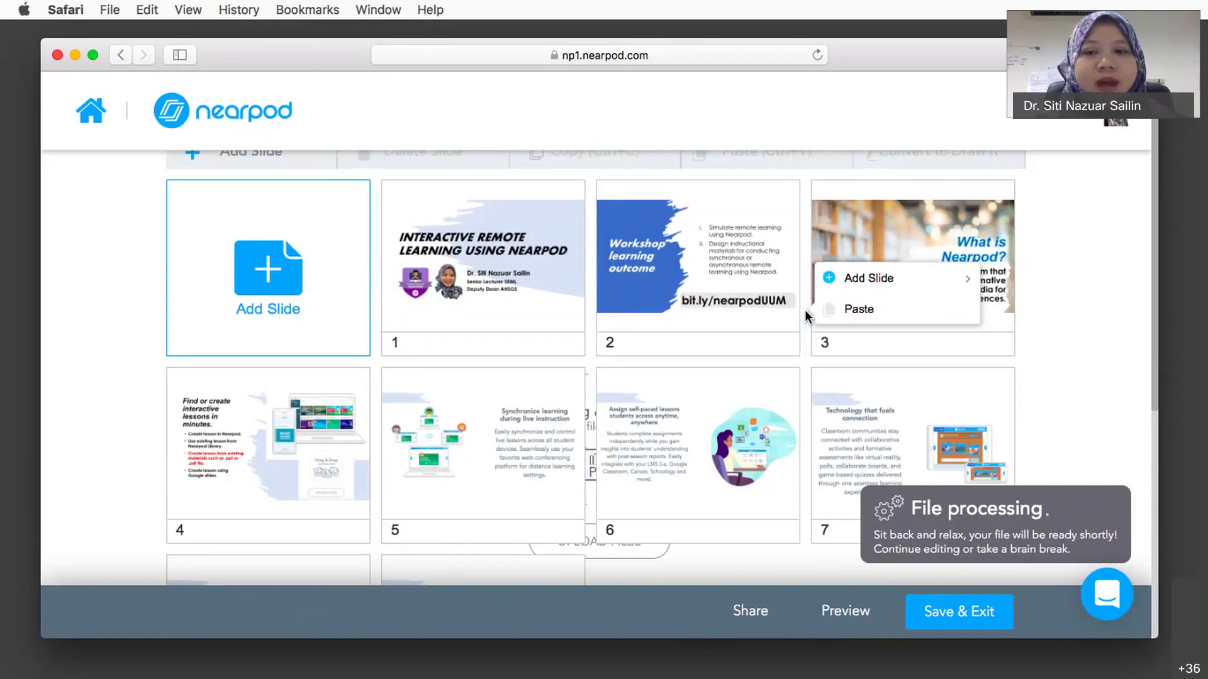
scroll(805, 310, up, 2)
click(1052, 281)
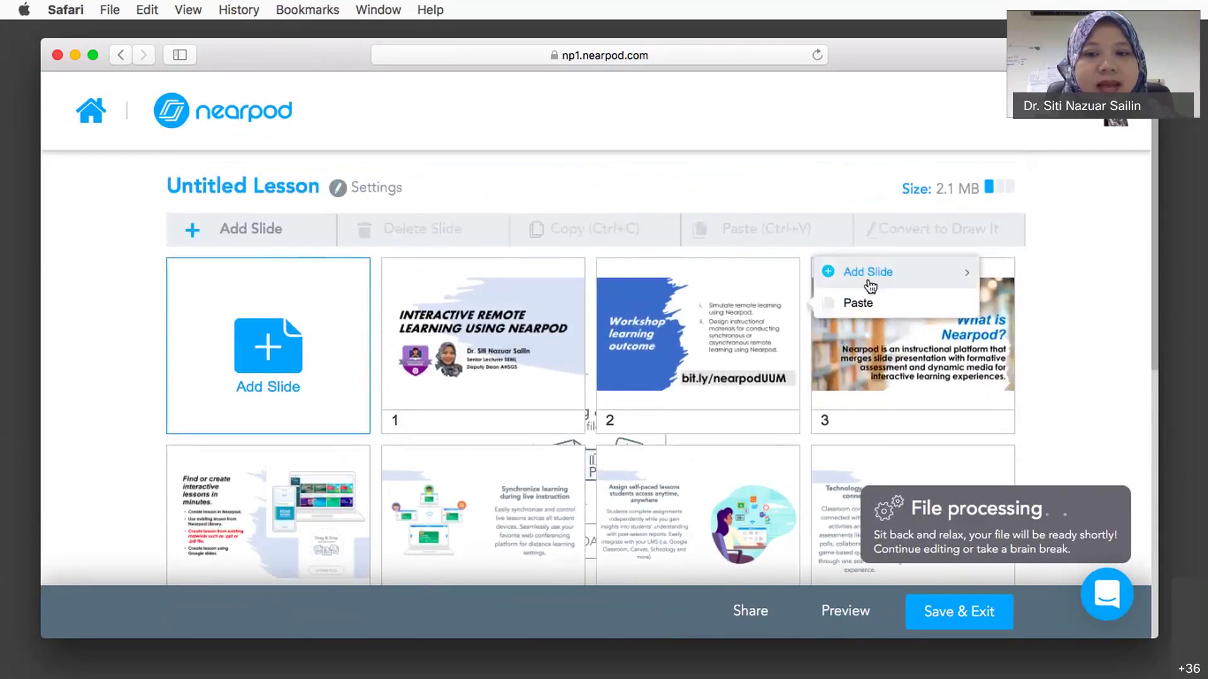
mouse_move(868, 271)
mouse_move(1007, 273)
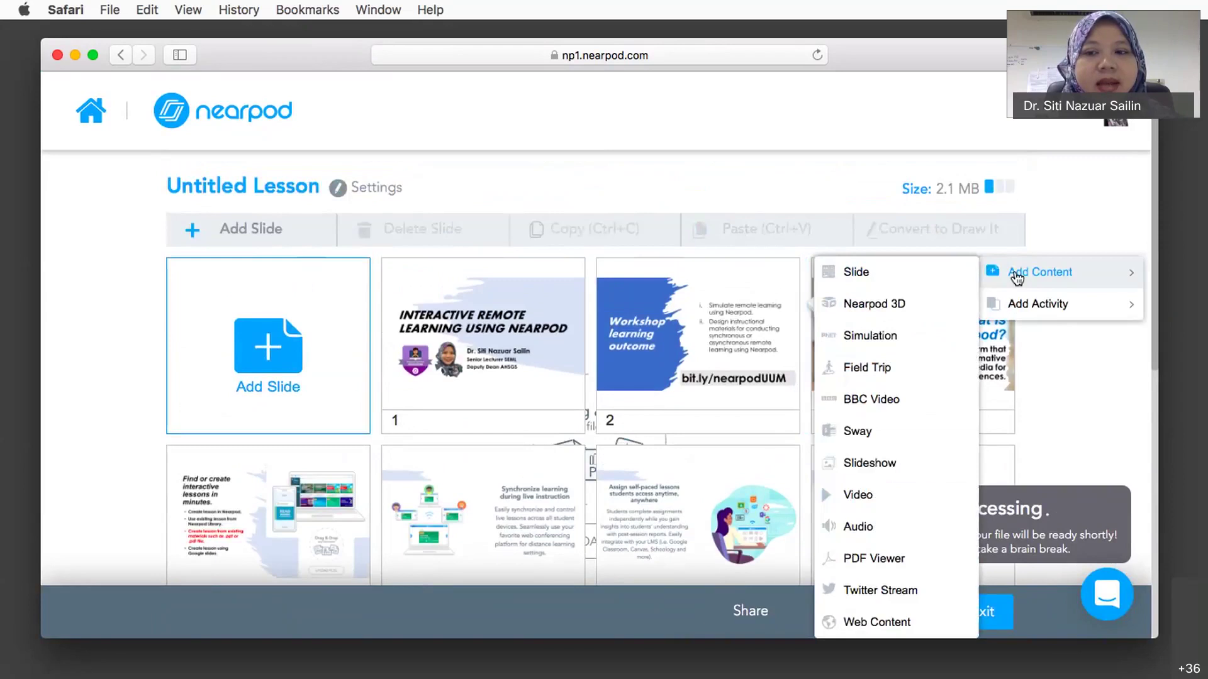
mouse_move(1016, 304)
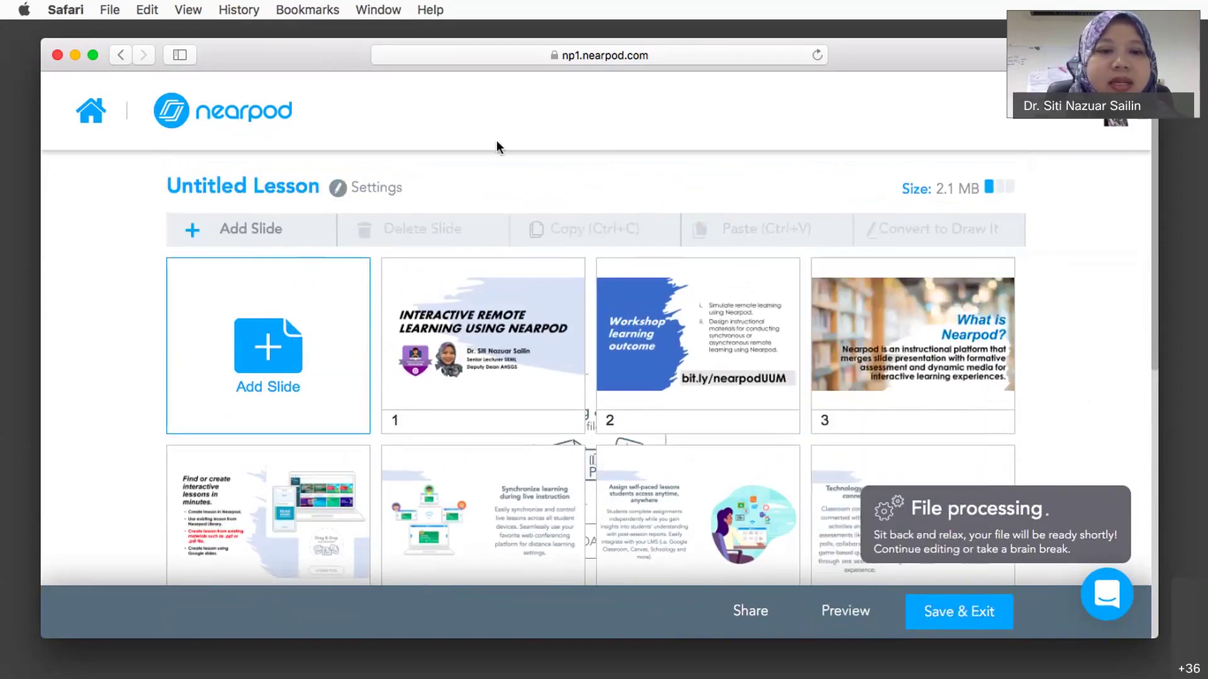
Start a new Poll activity for the untitled lesson, after browsing the available activity types
click(238, 236)
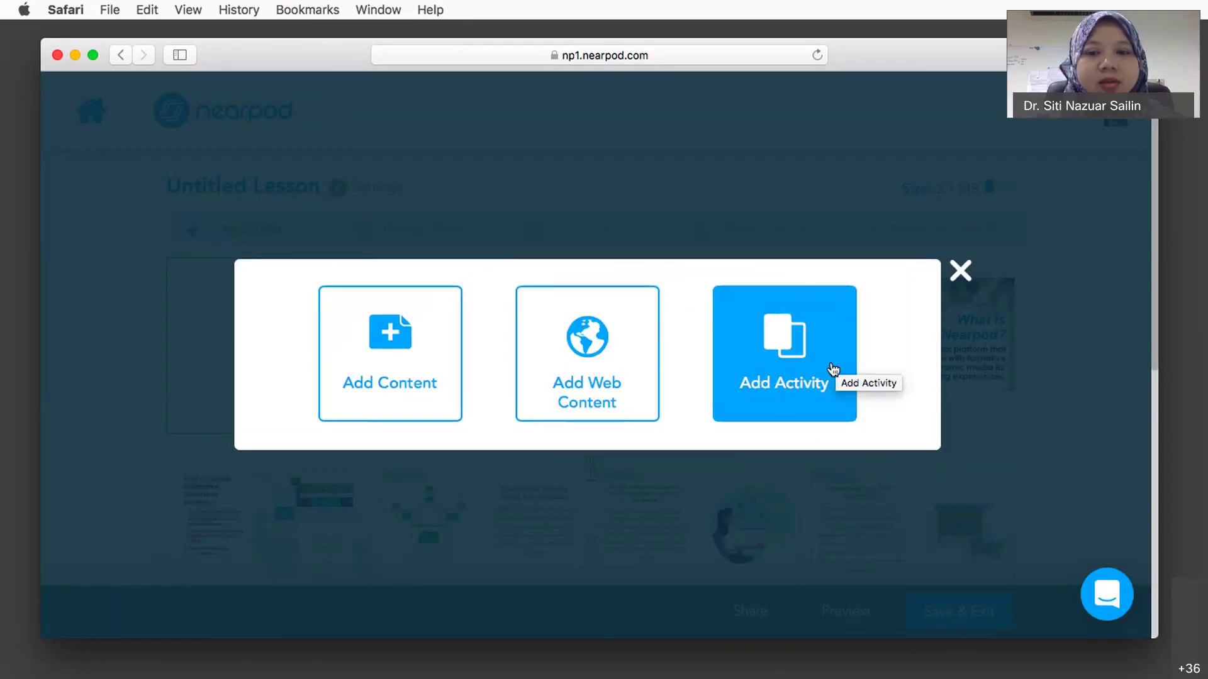
click(788, 354)
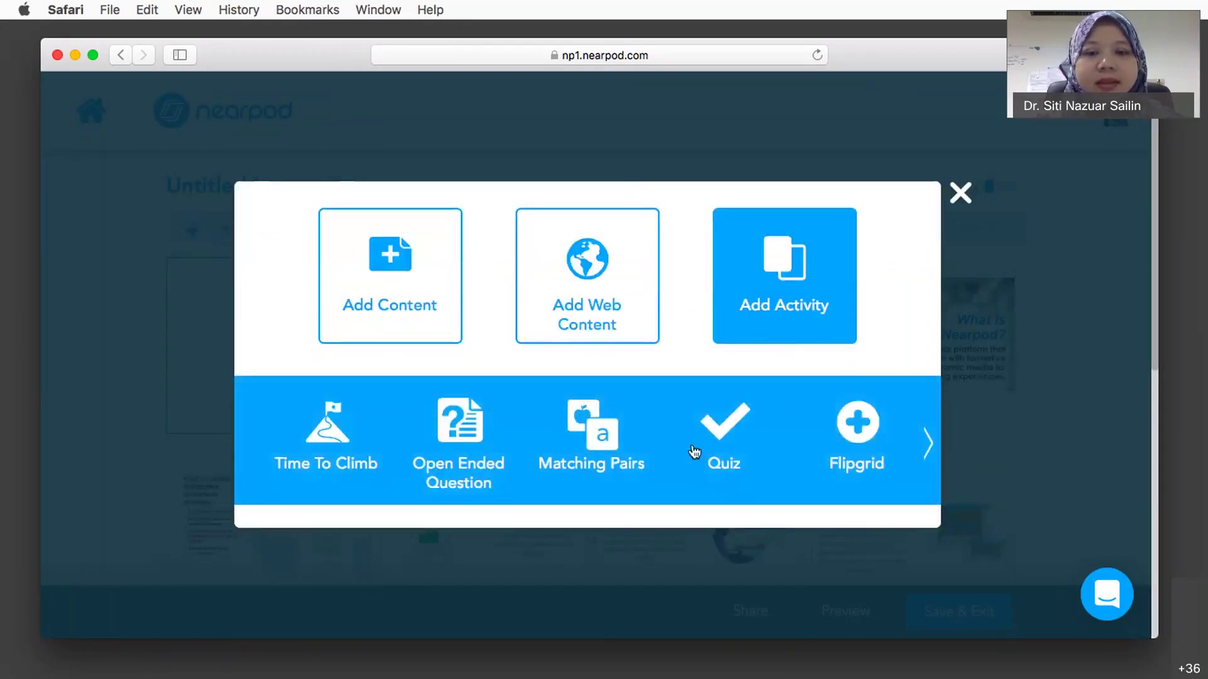
click(927, 444)
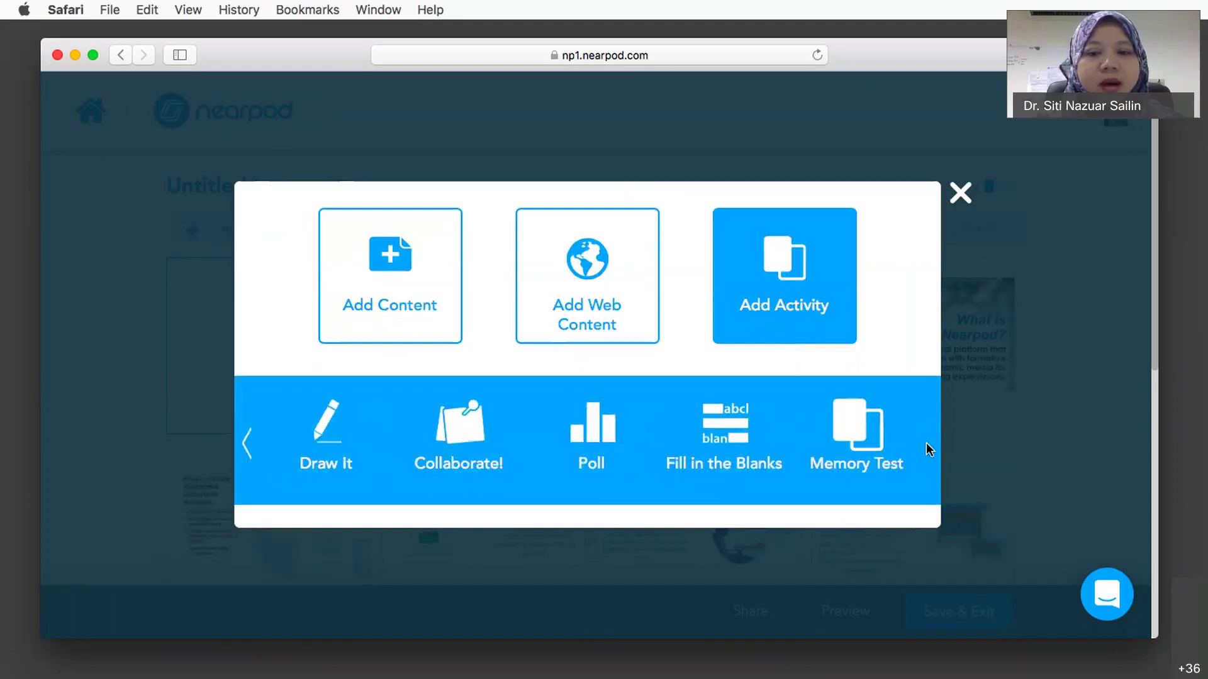
click(598, 433)
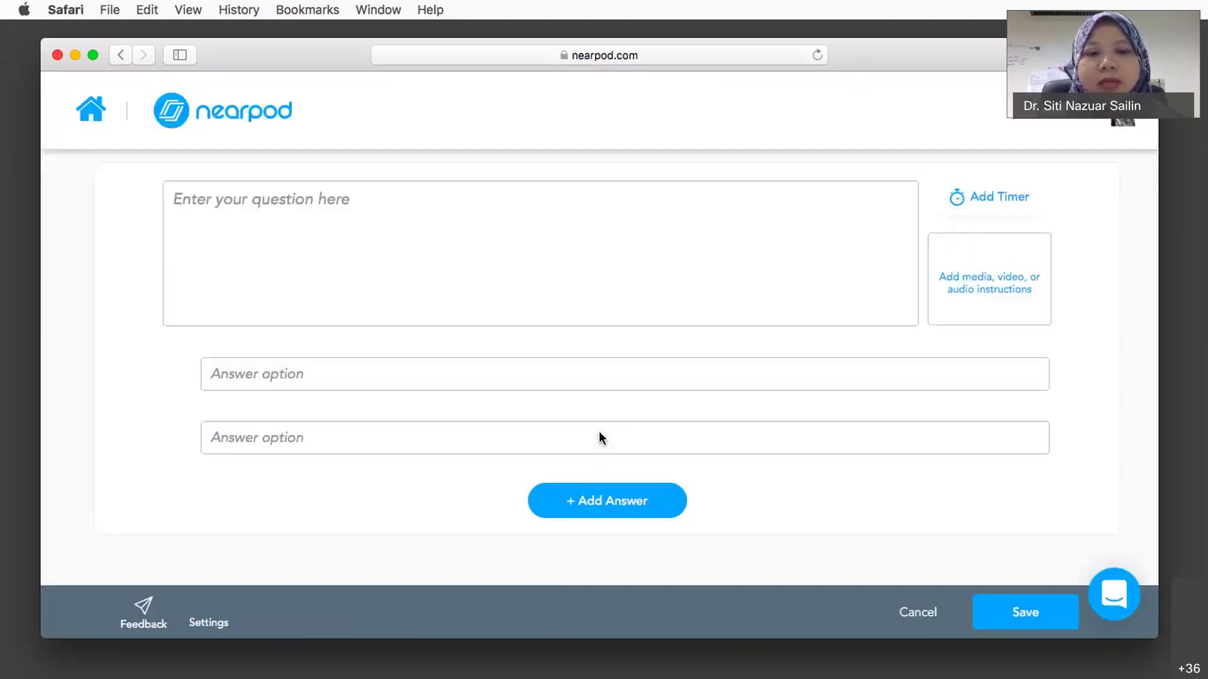
Enter "Poll question" as the question of the new poll
click(292, 221)
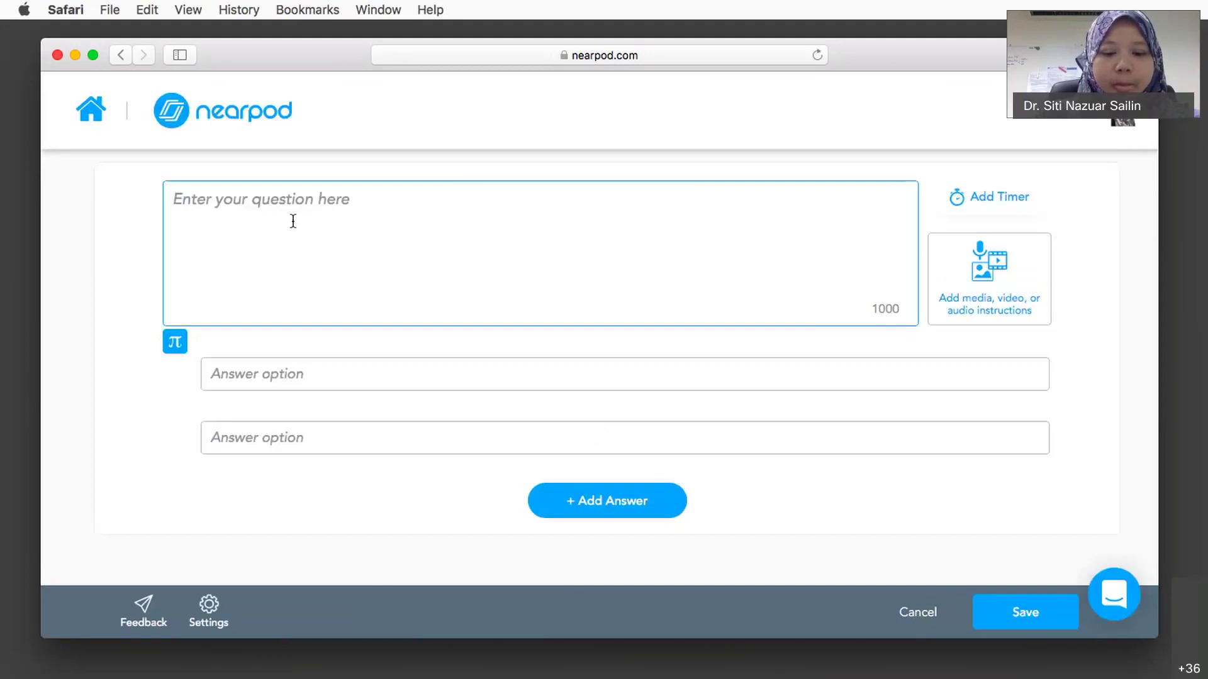
text(Poll )
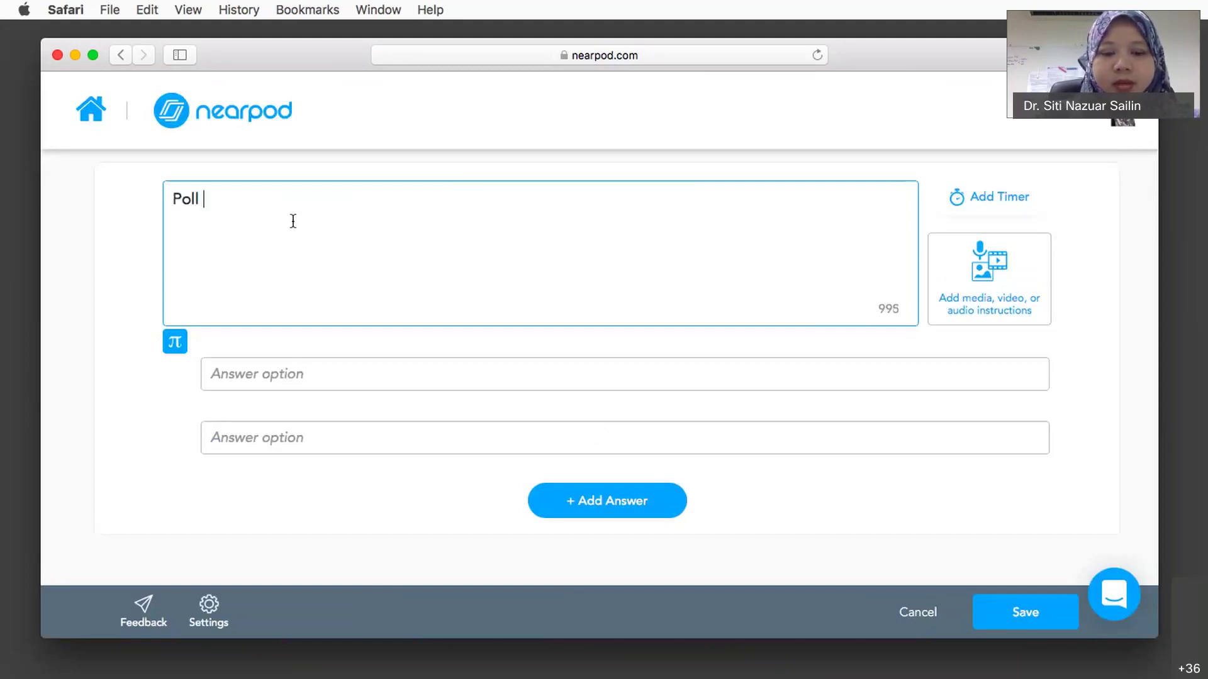
text(question)
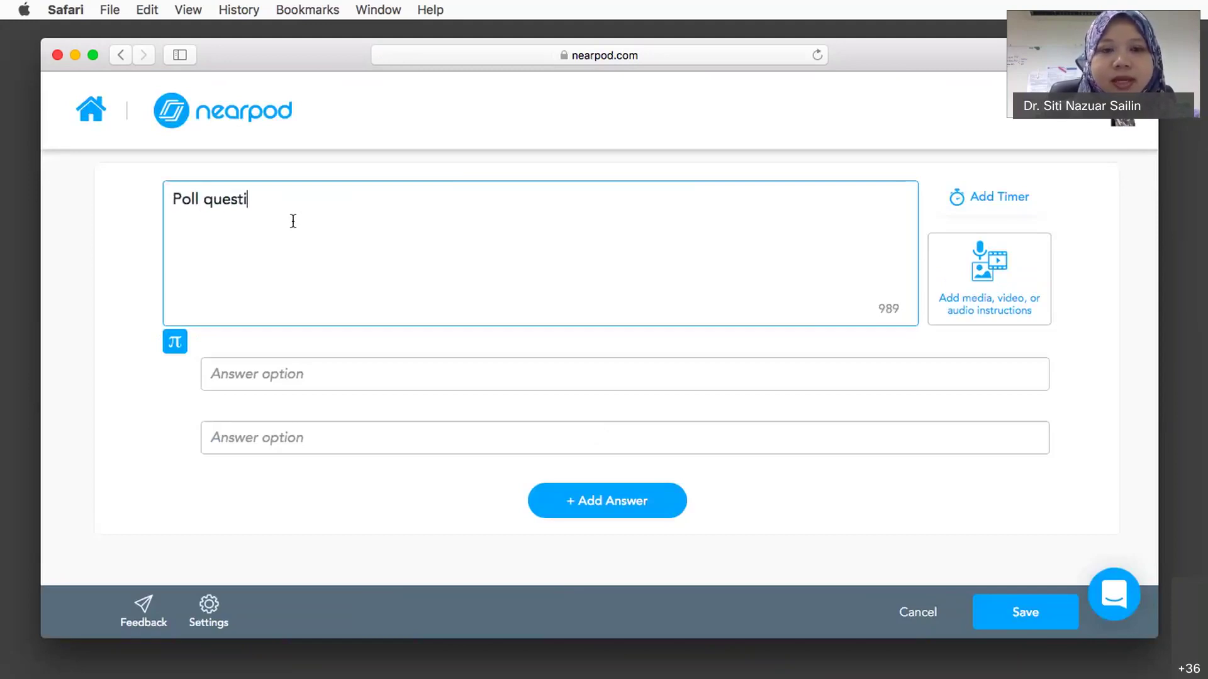
Fill in the poll's first two answer options as "Answer 1" and "Answer 2"
click(259, 372)
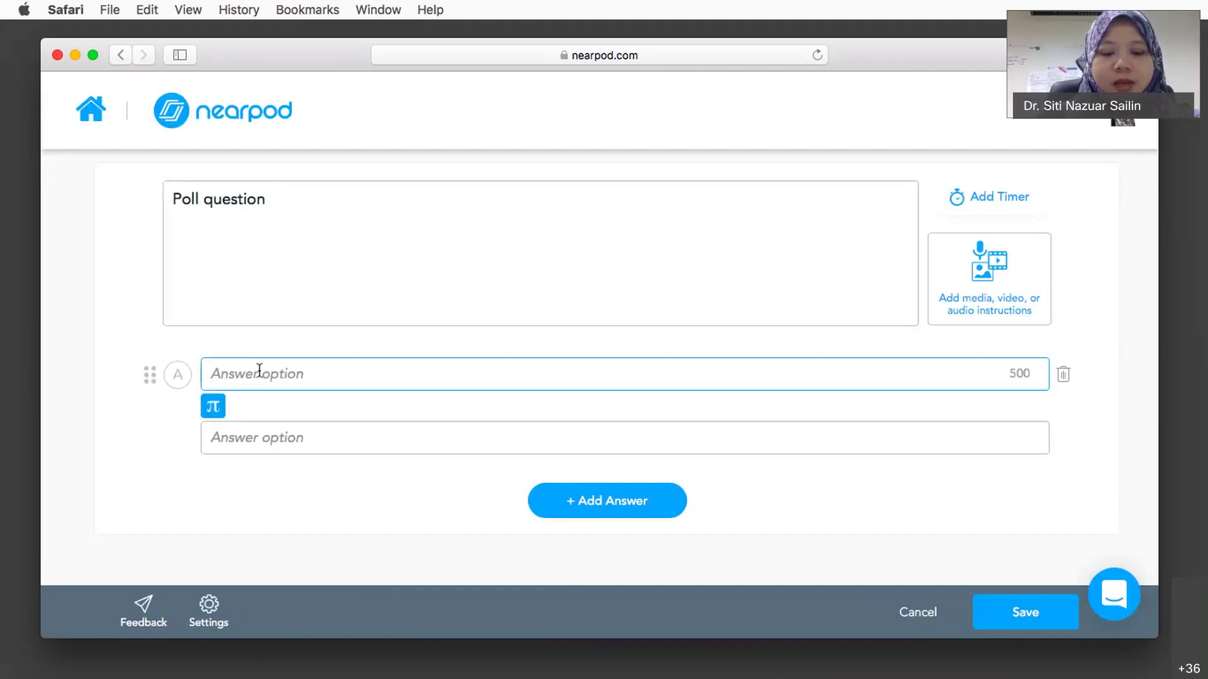
text(An)
key(BackSpace)
key(BackSpace)
text(Answer )
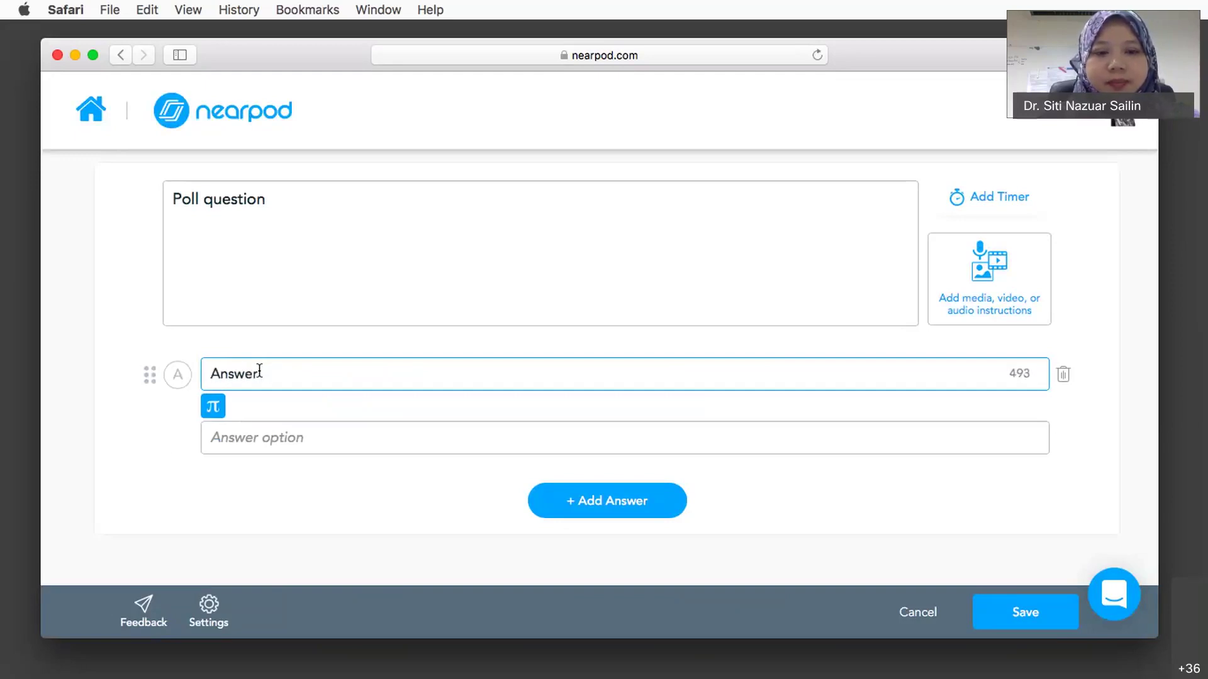
text(1)
click(245, 434)
text(Answer 2)
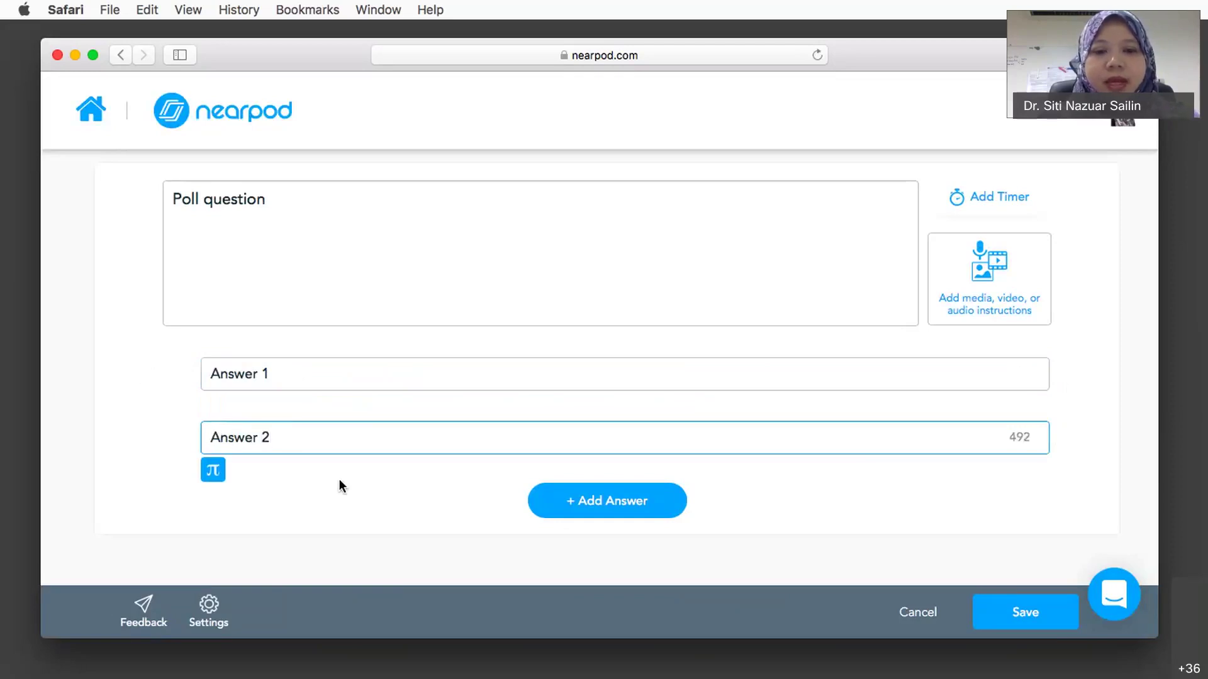
Add a third and a fourth answer option to the poll, reading "Answer 3" and "Answer 4"
click(583, 499)
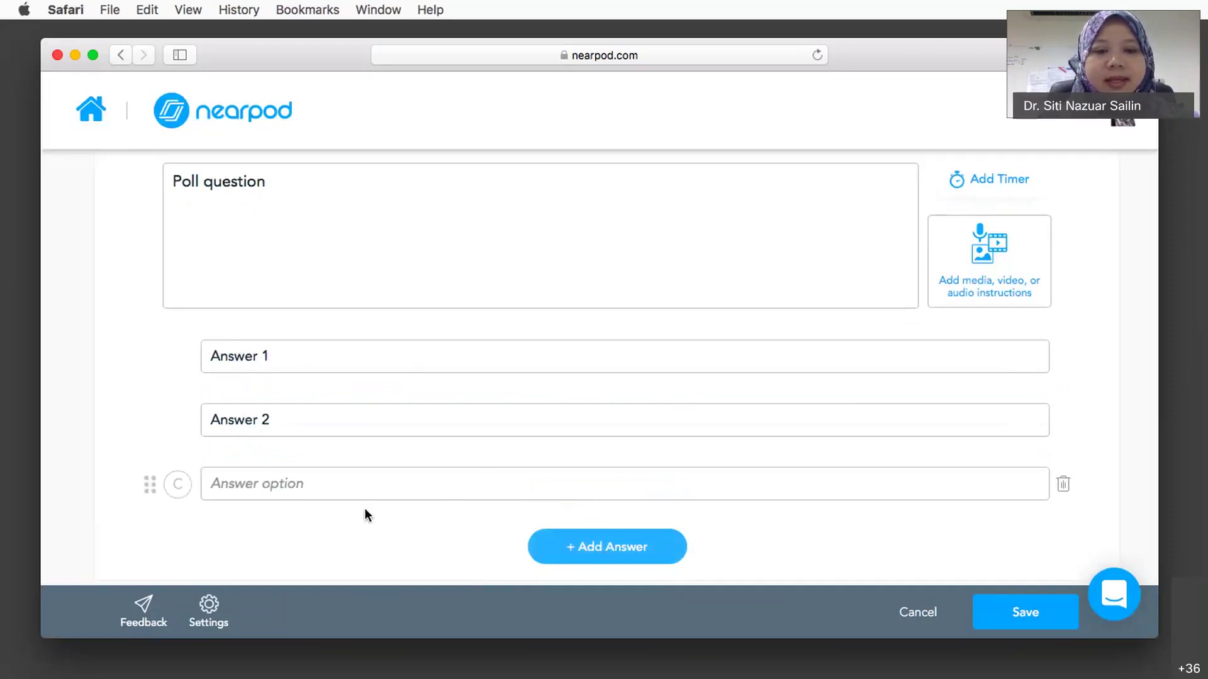
click(289, 484)
text(Anser)
key(BackSpace)
key(BackSpace)
key(BackSpace)
text(wer)
key(BackSpace)
key(BackSpace)
key(BackSpace)
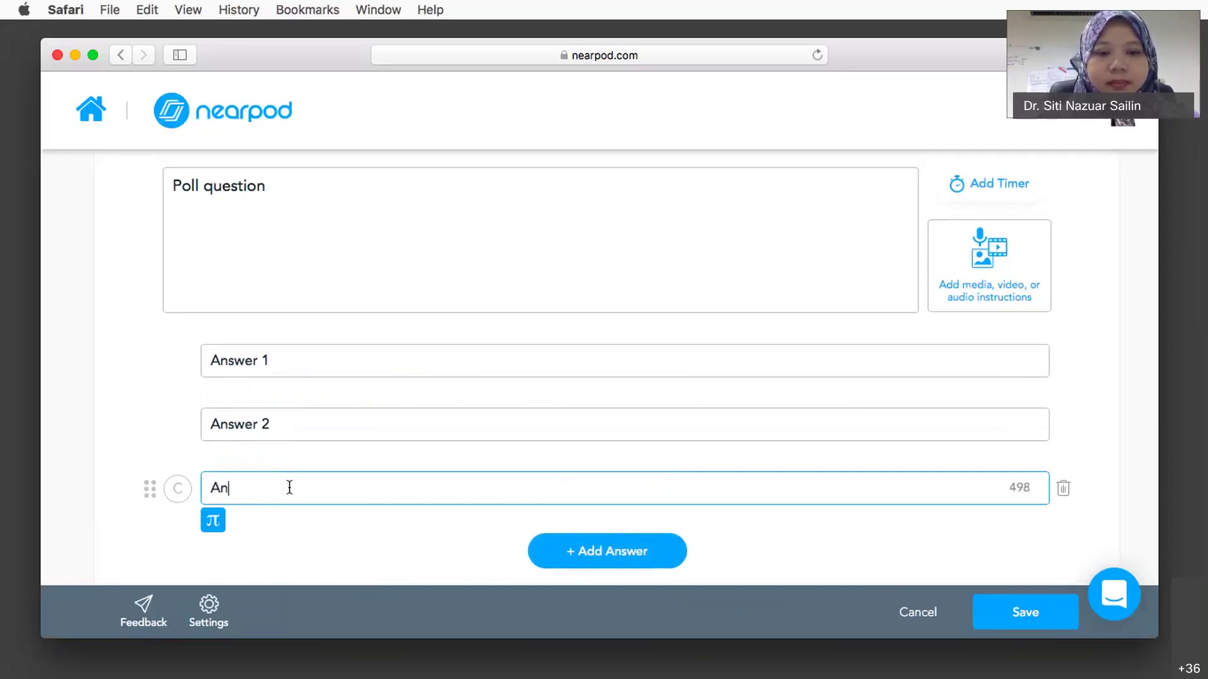
text(swer 3)
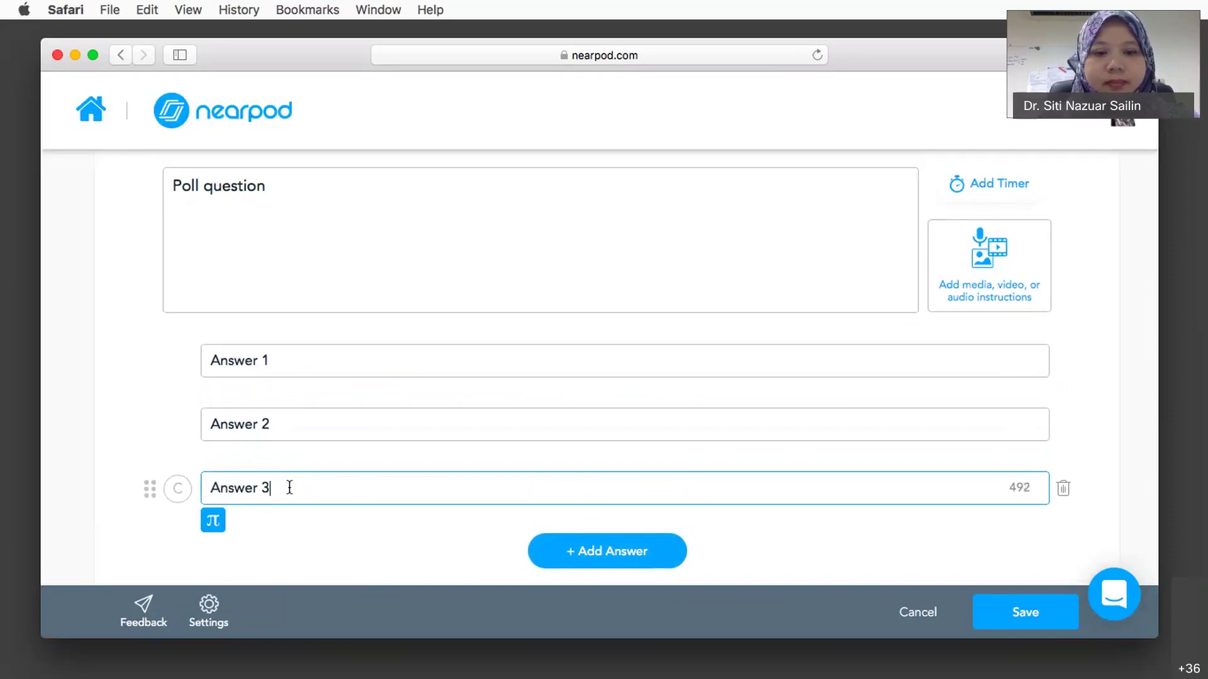
click(586, 556)
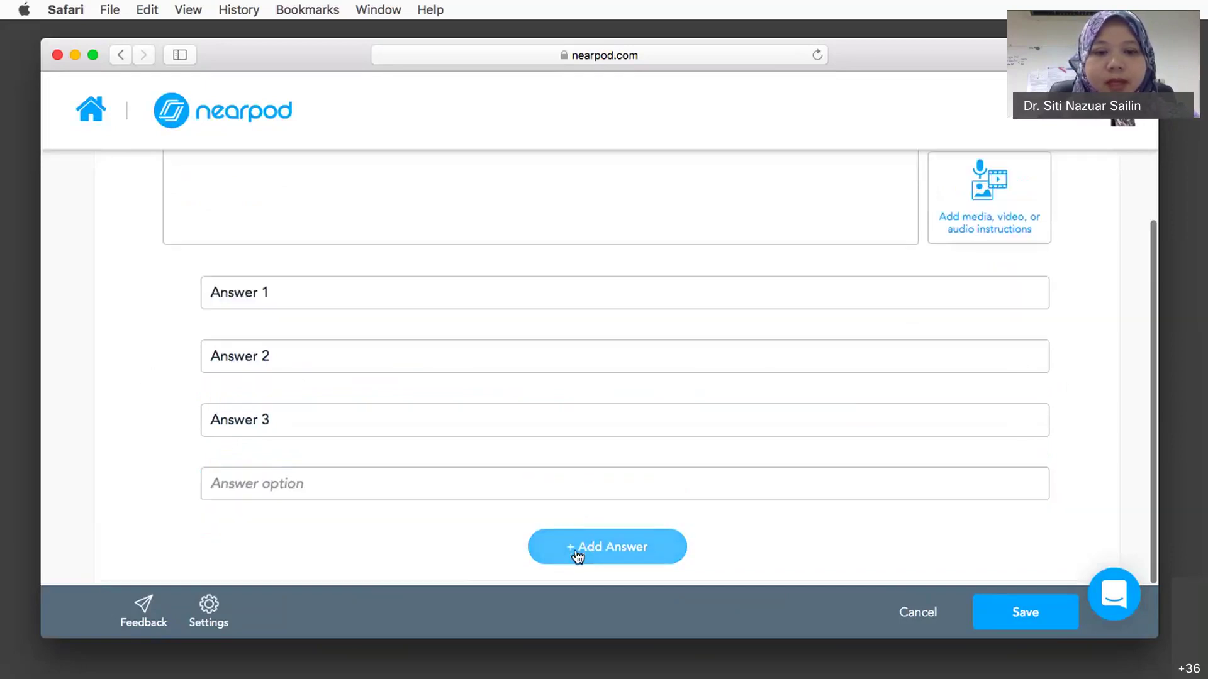
click(306, 489)
text(Answer 4)
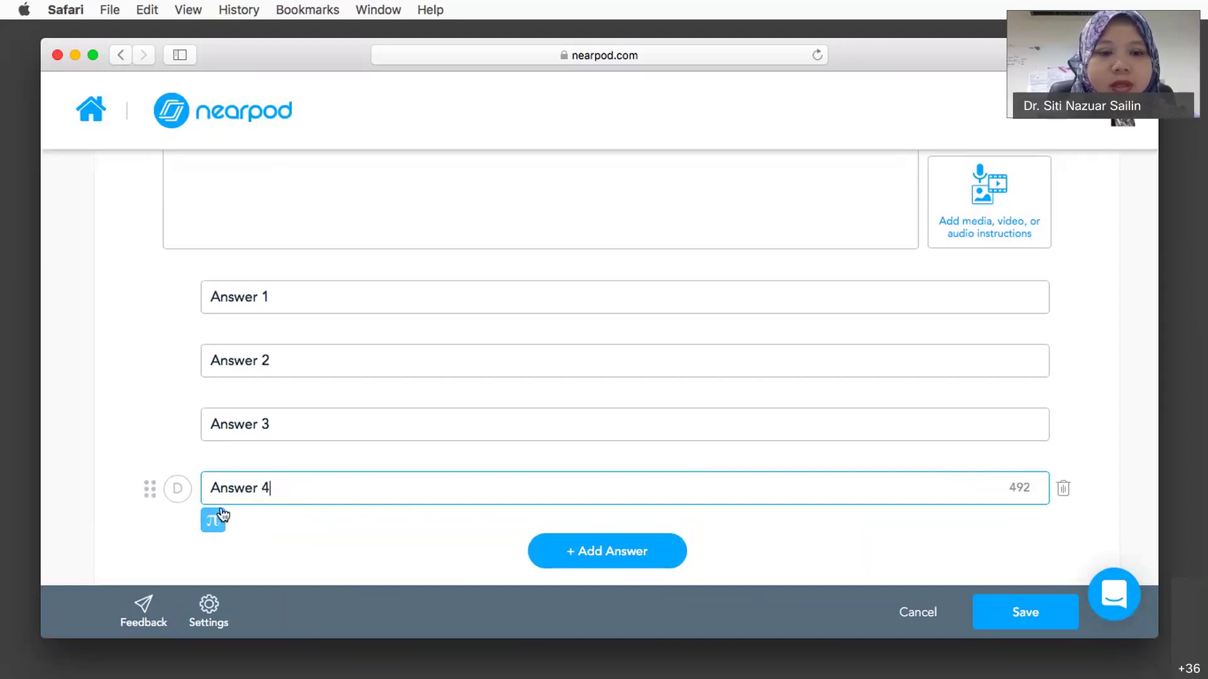
Look at the math symbols available for the fourth answer option, including Exponents and root, and close them
click(214, 530)
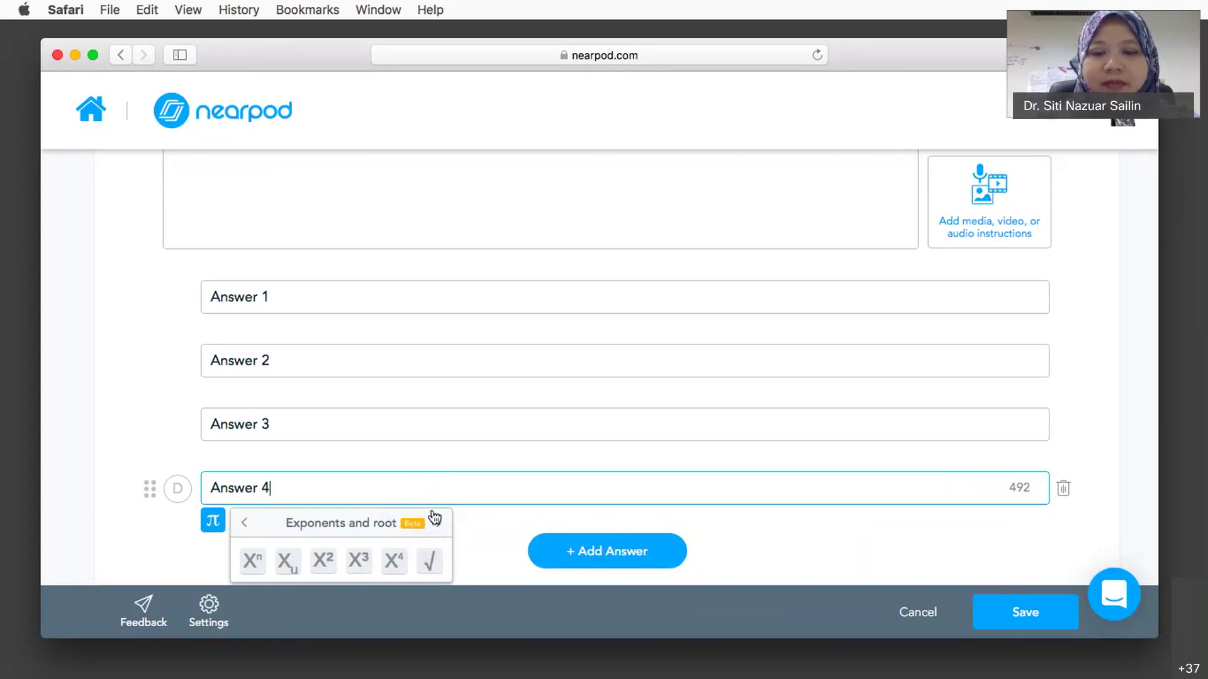
click(475, 532)
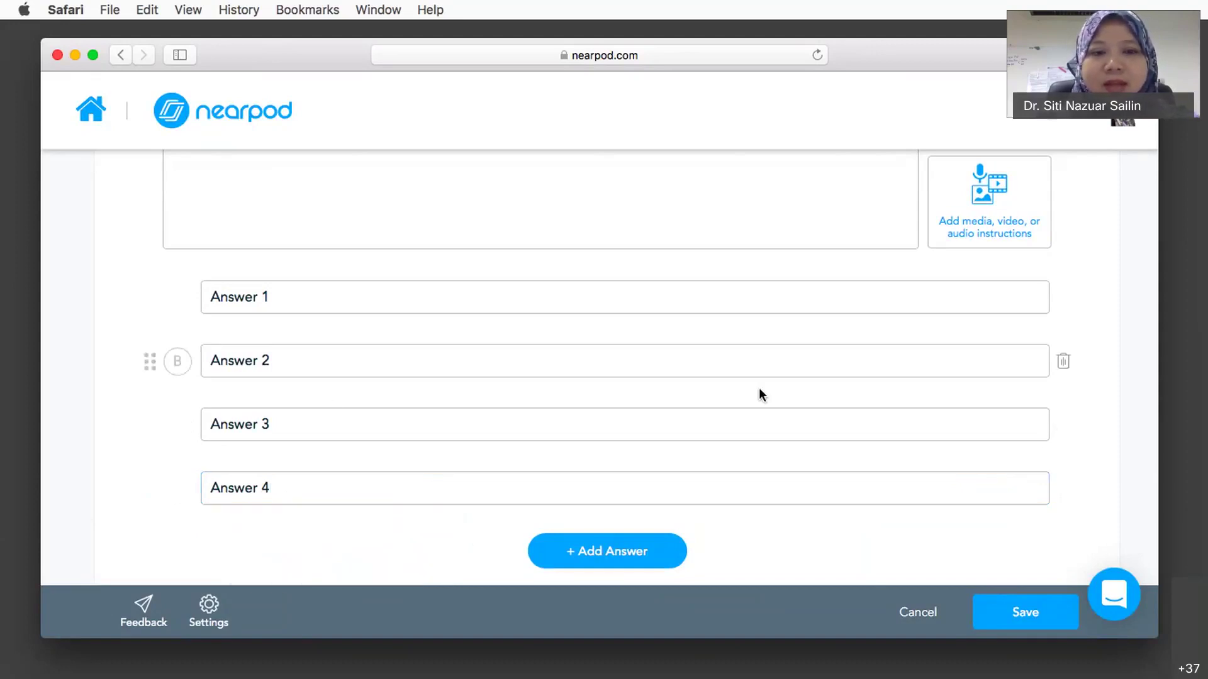
Look at the minute choices of the poll's Activity Timer and close it without adding a timer
scroll(759, 388, up, 2)
scroll(759, 388, down, 2)
scroll(760, 389, up, 2)
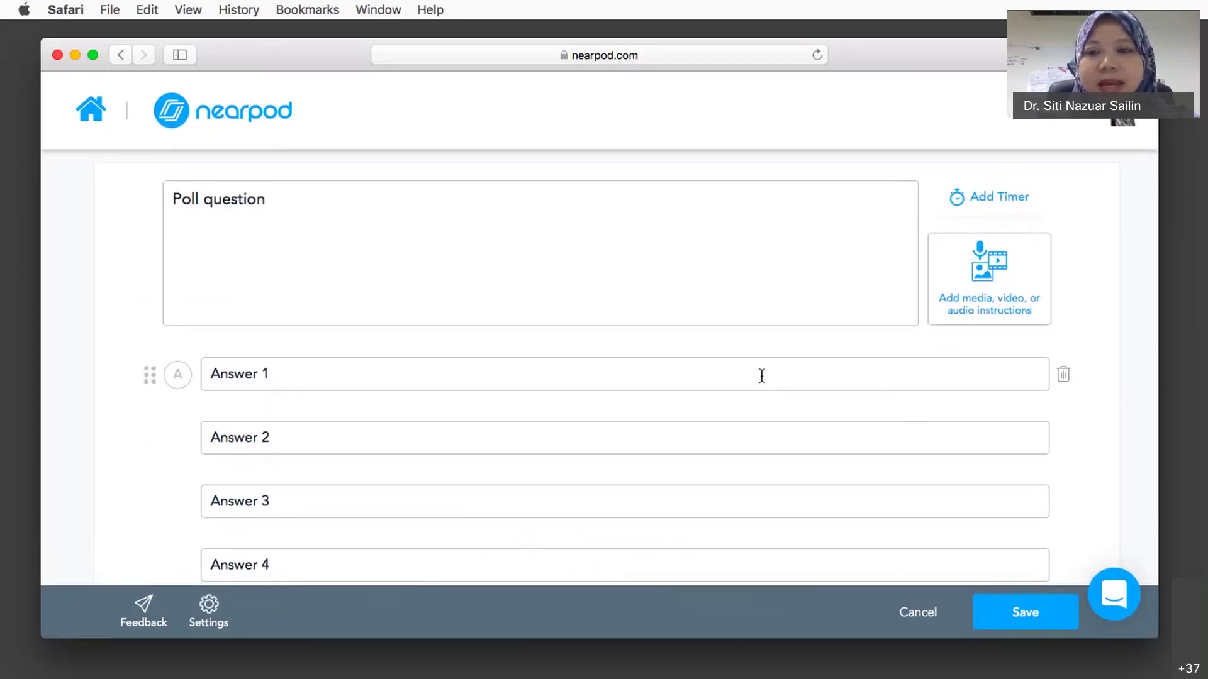
click(994, 199)
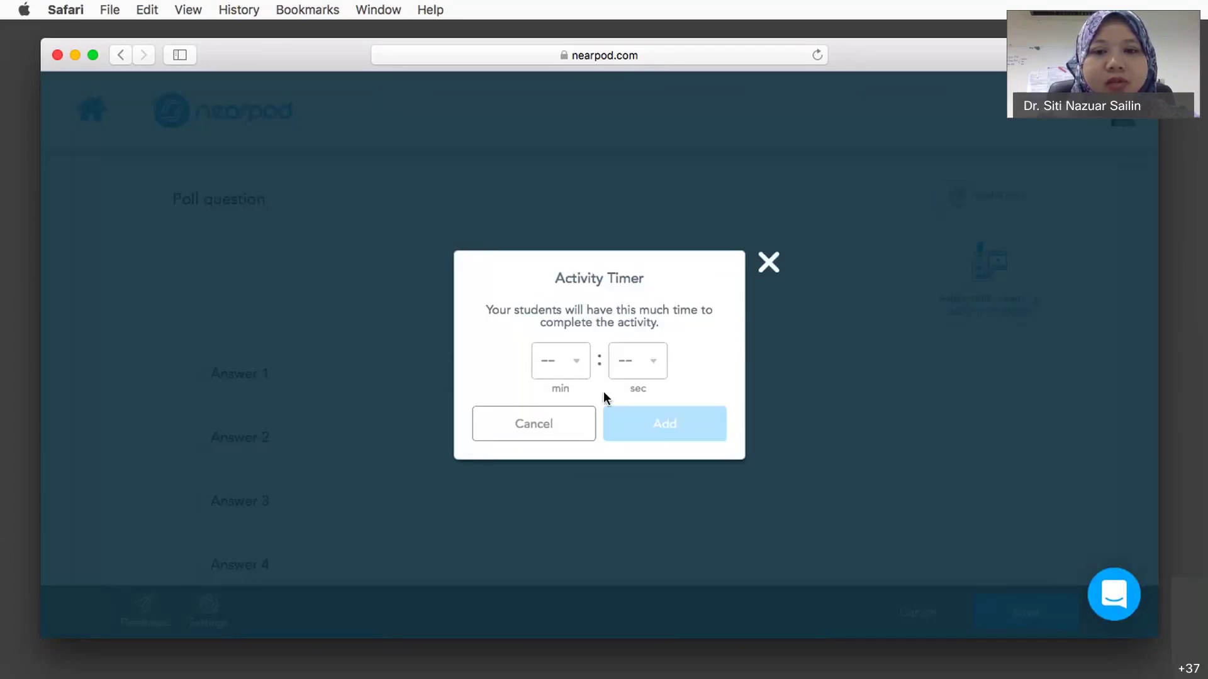
click(581, 367)
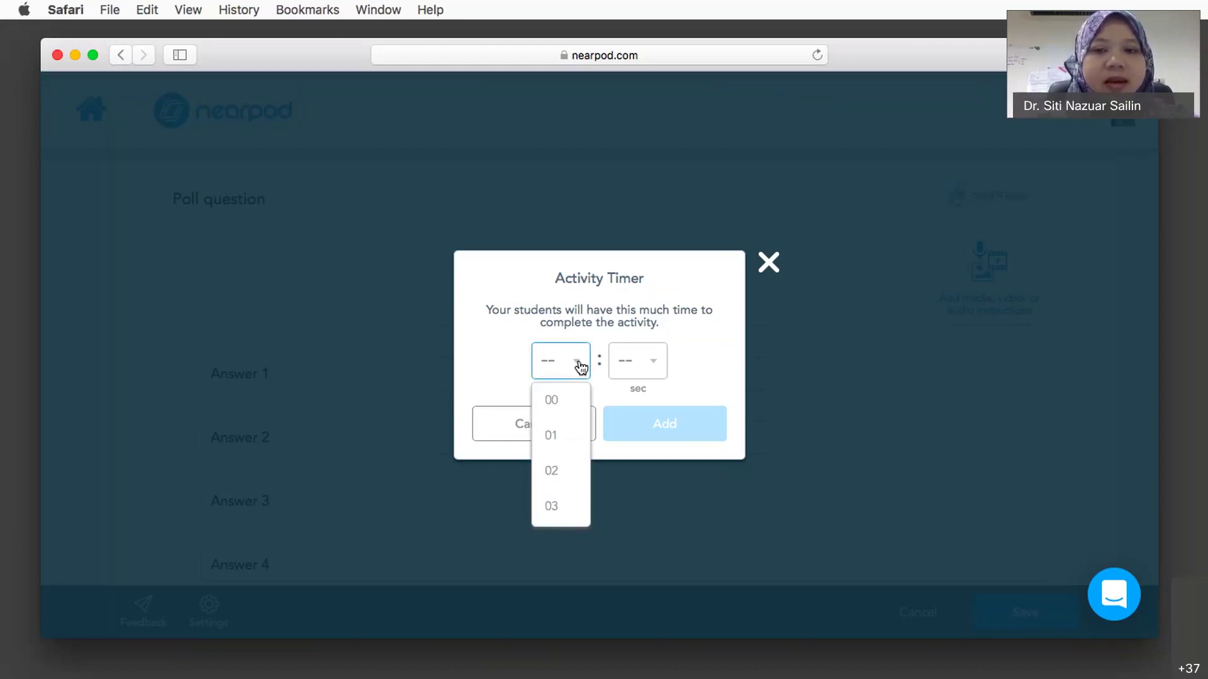
click(769, 263)
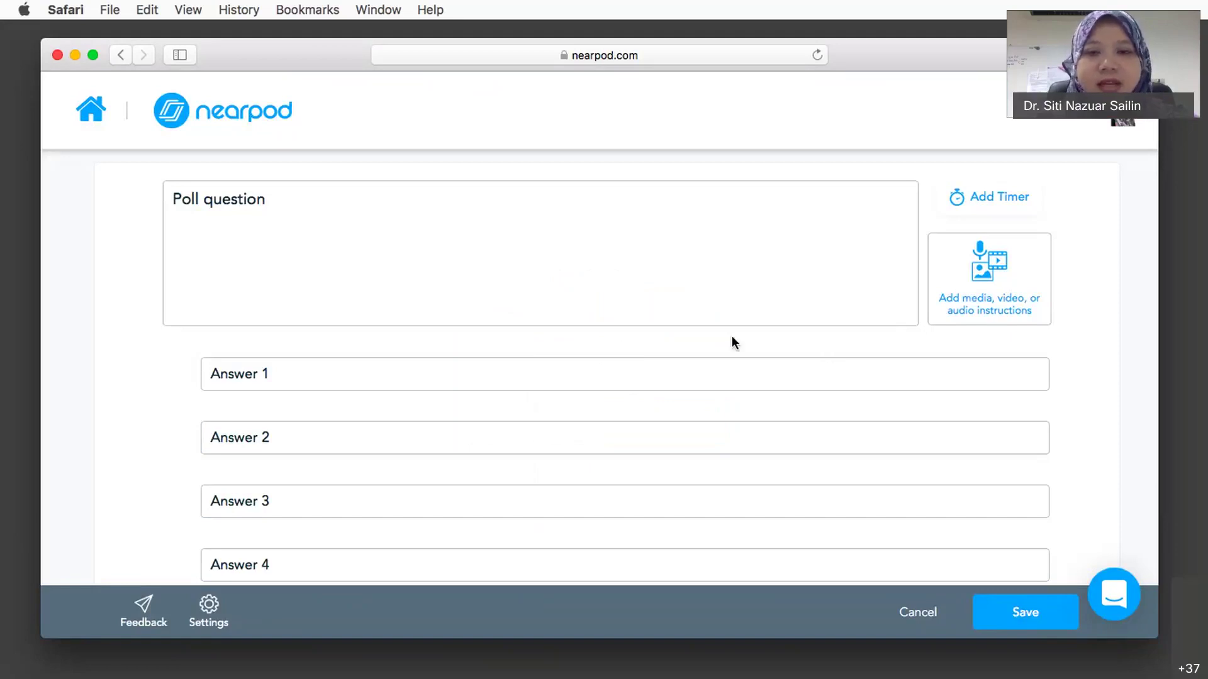
scroll(732, 341, down, 3)
scroll(732, 342, up, 2)
scroll(732, 342, up, 1)
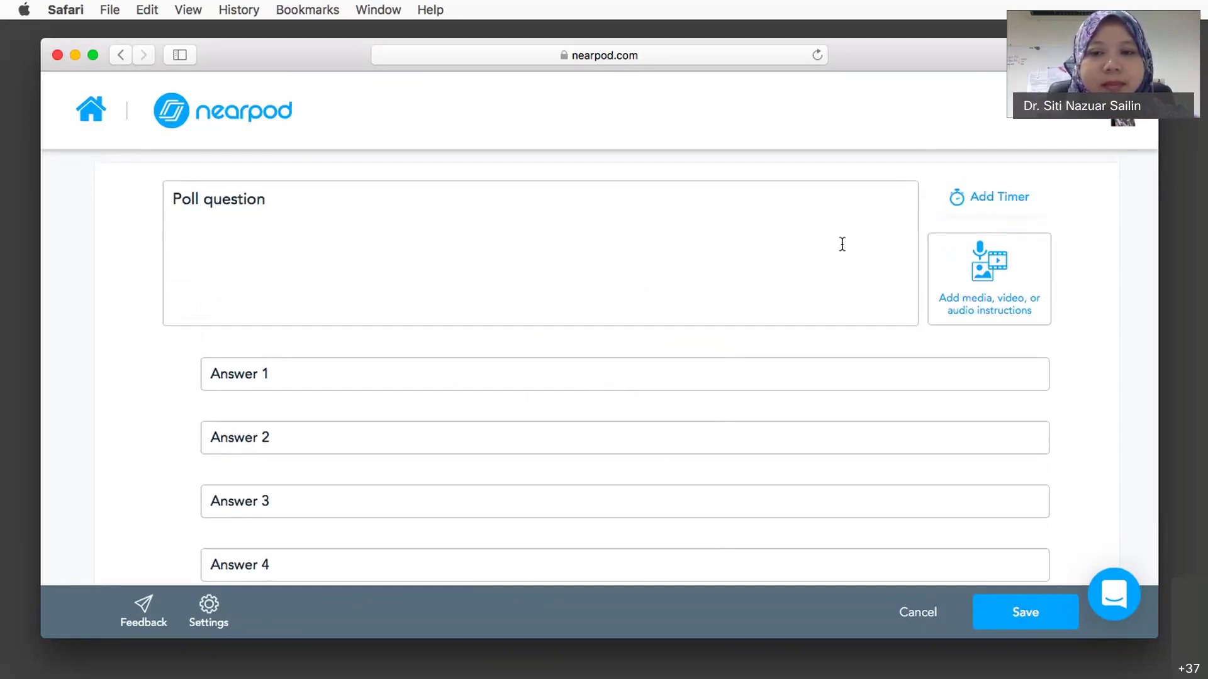
scroll(842, 243, down, 3)
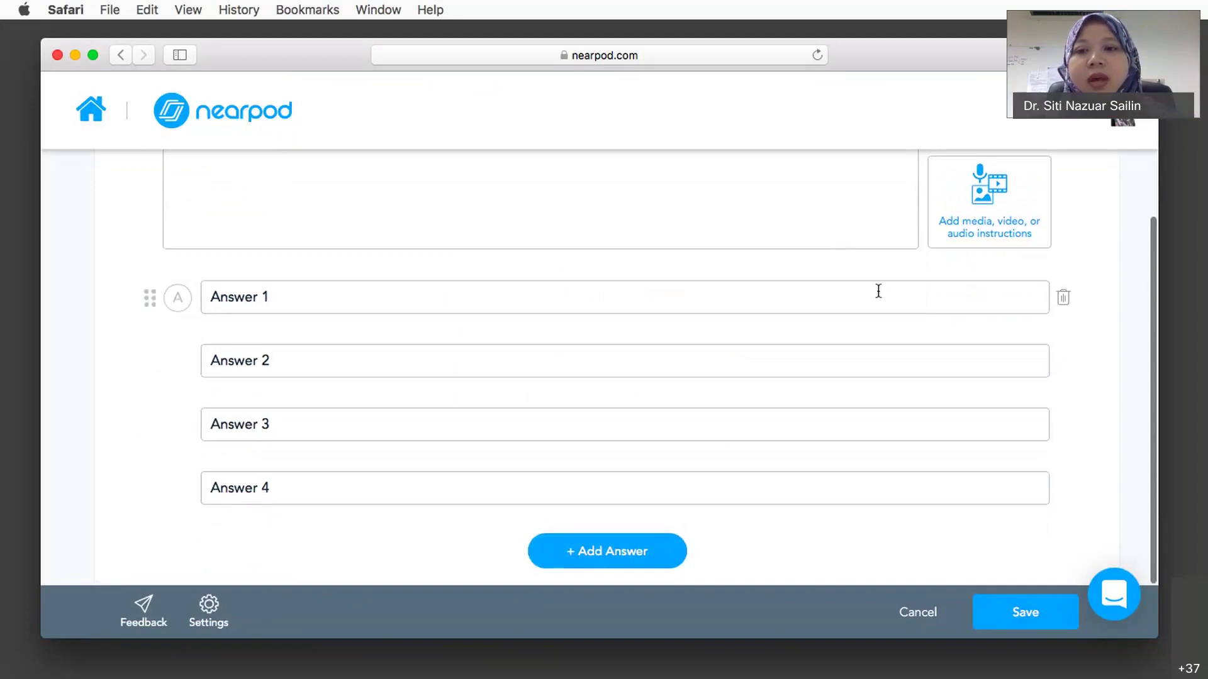
scroll(876, 289, up, 2)
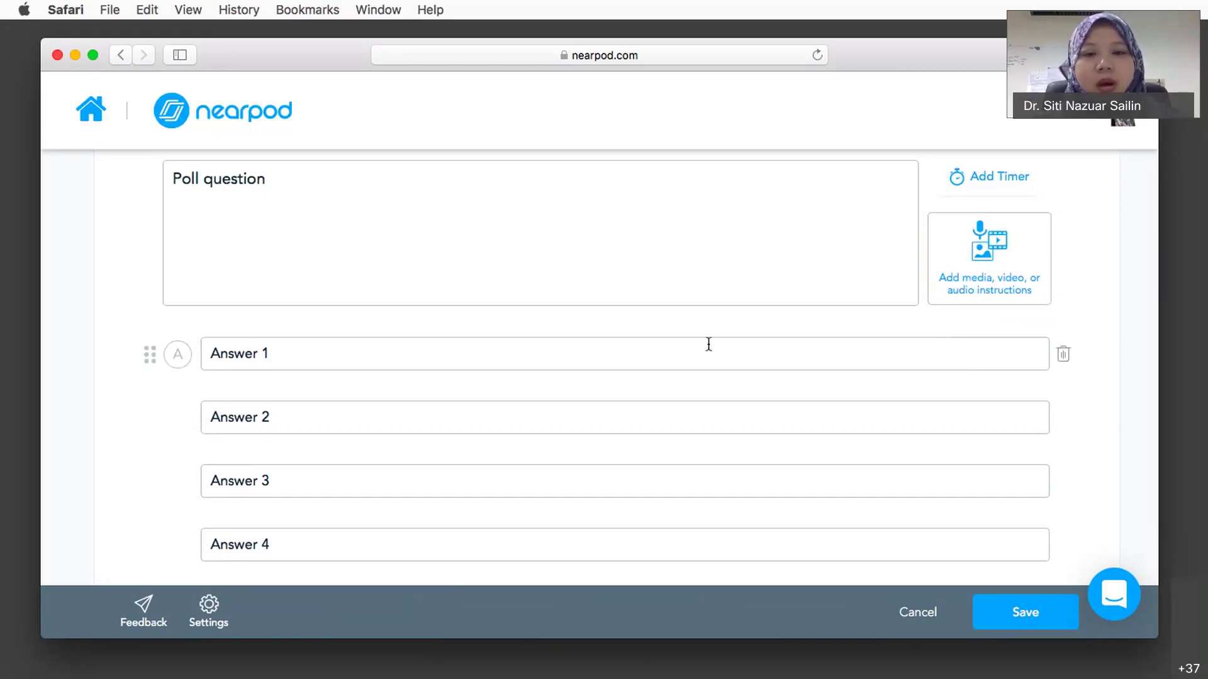
Save the poll with its four answers and return to the lesson's slide overview
scroll(708, 344, down, 2)
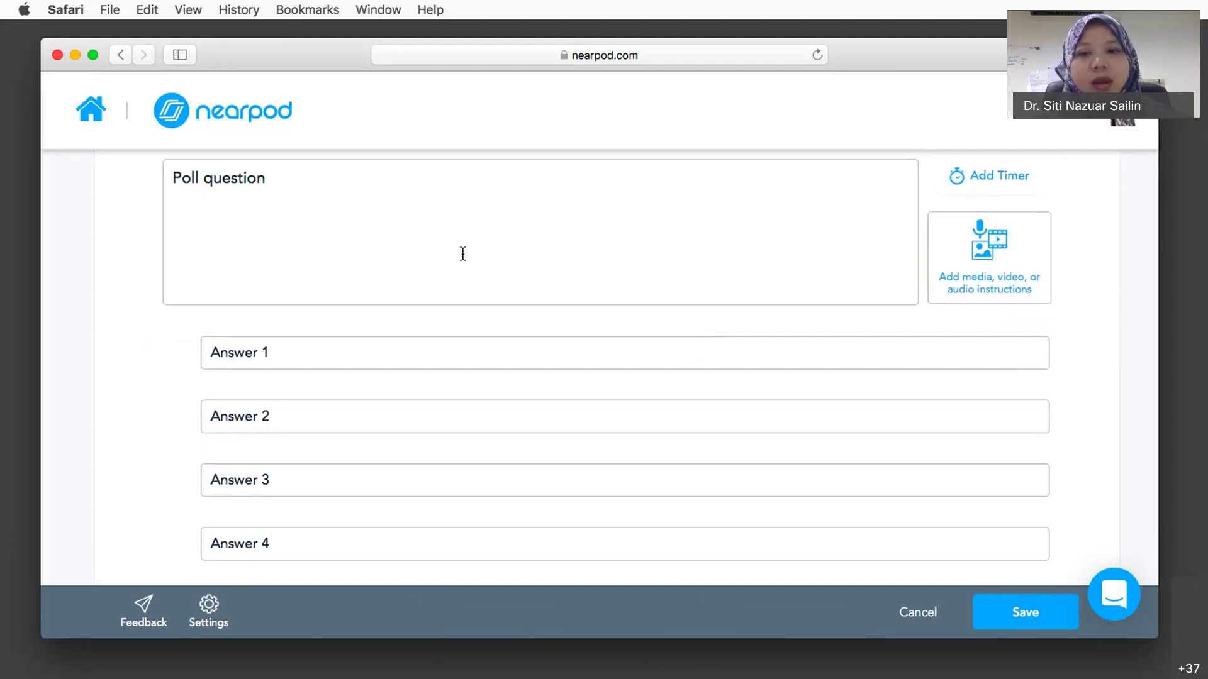
scroll(463, 254, down, 2)
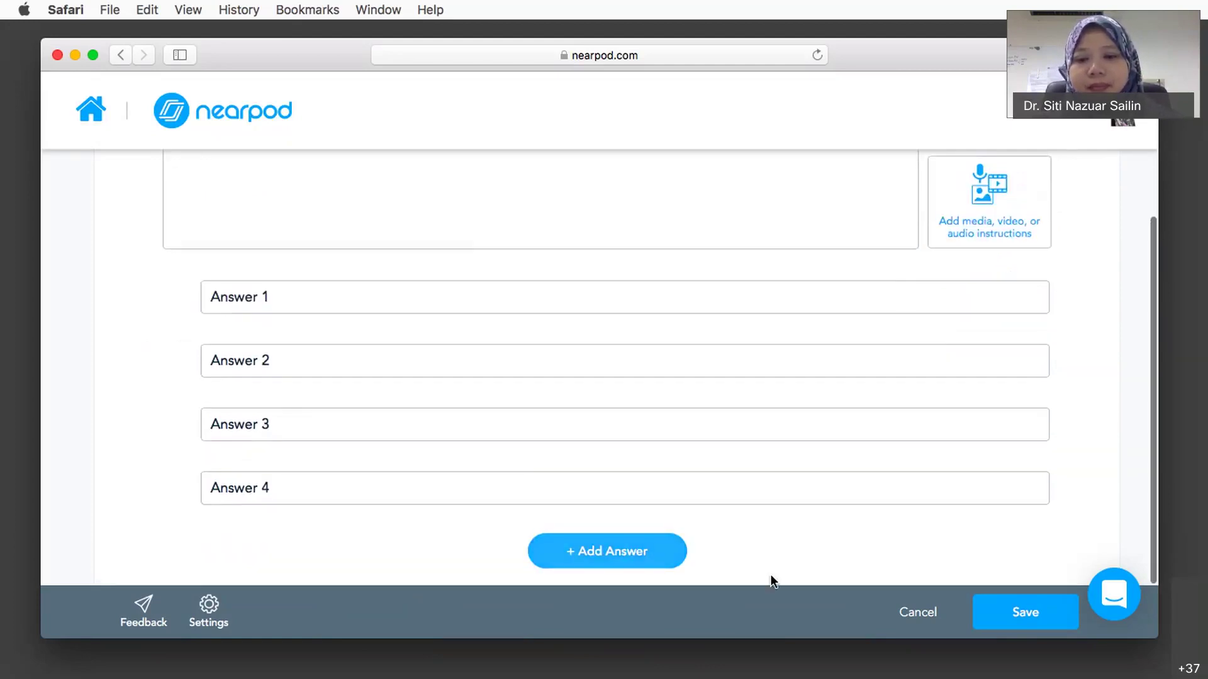
click(1023, 629)
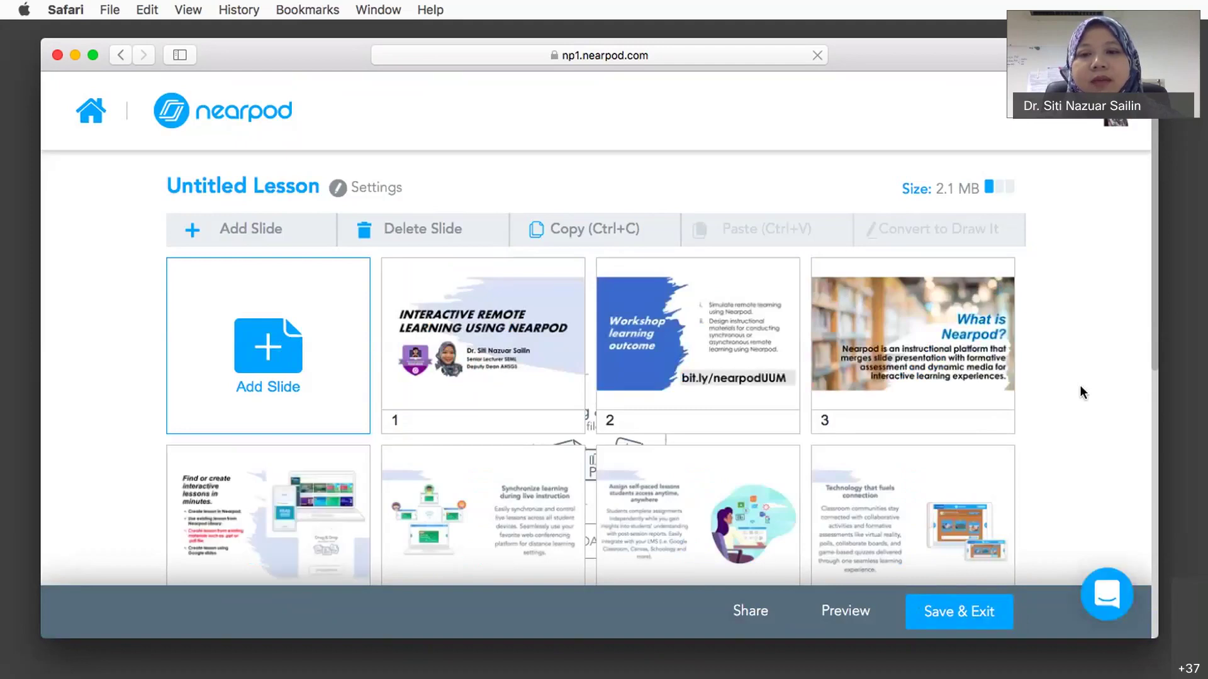
Move the Poll slide to position 3, between the "Workshop learning outcome" and "What is Nearpod?" slides, and deselect it
scroll(1079, 385, down, 4)
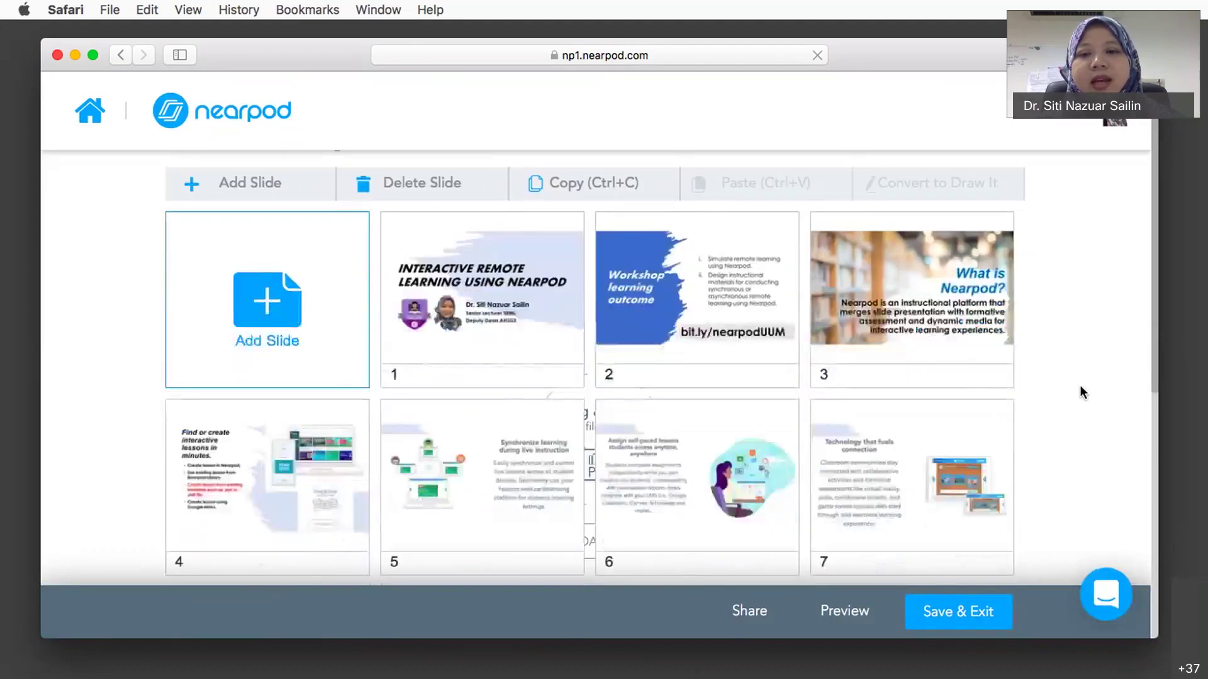
scroll(1079, 385, down, 2)
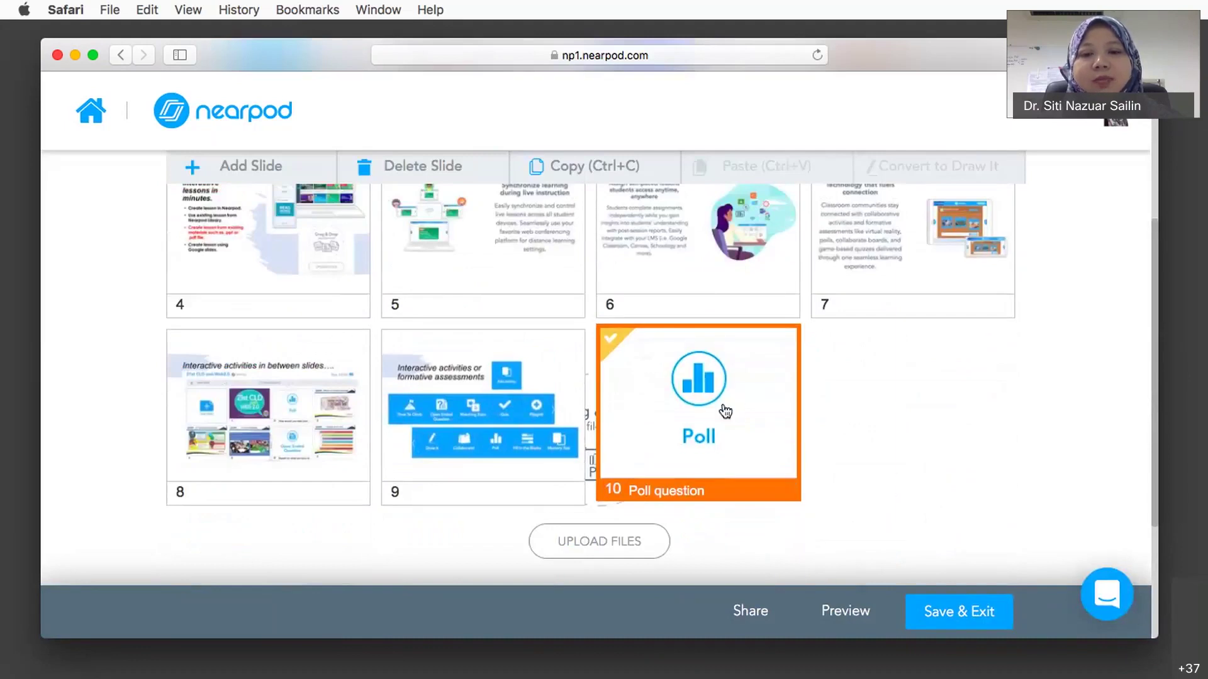
scroll(961, 414, up, 4)
scroll(962, 413, down, 4)
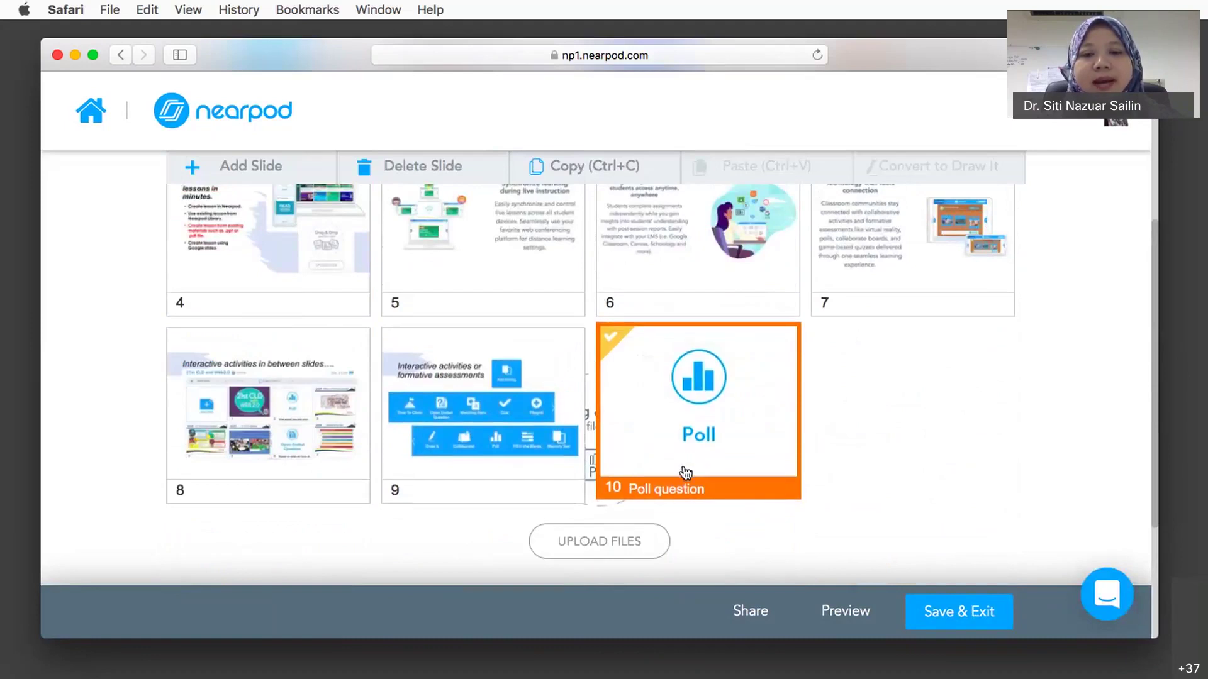
scroll(866, 451, up, 1)
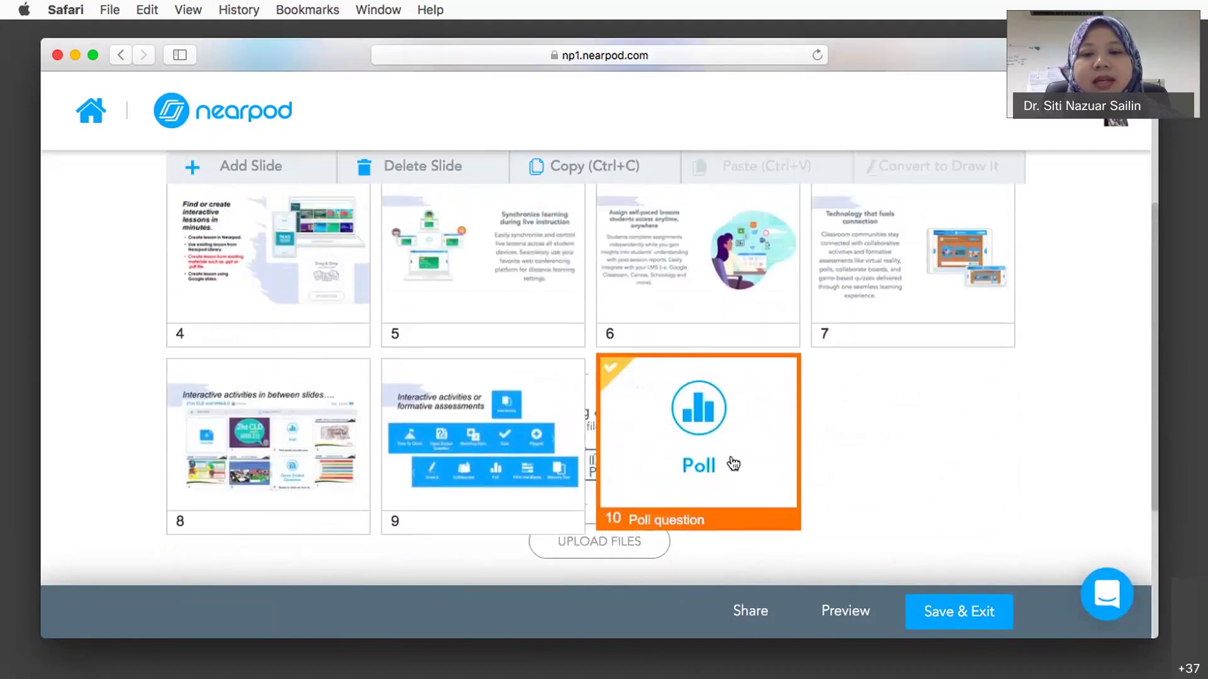
drag(732, 462, 497, 288)
scroll(497, 288, up, 4)
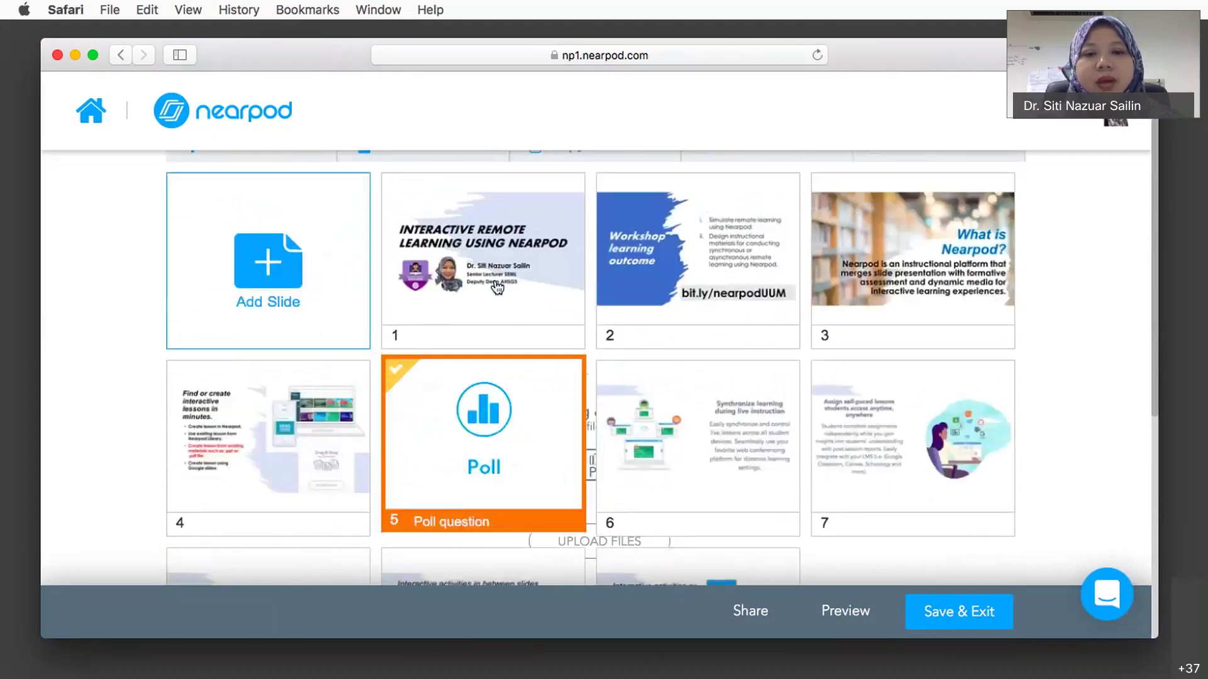
drag(485, 467, 915, 287)
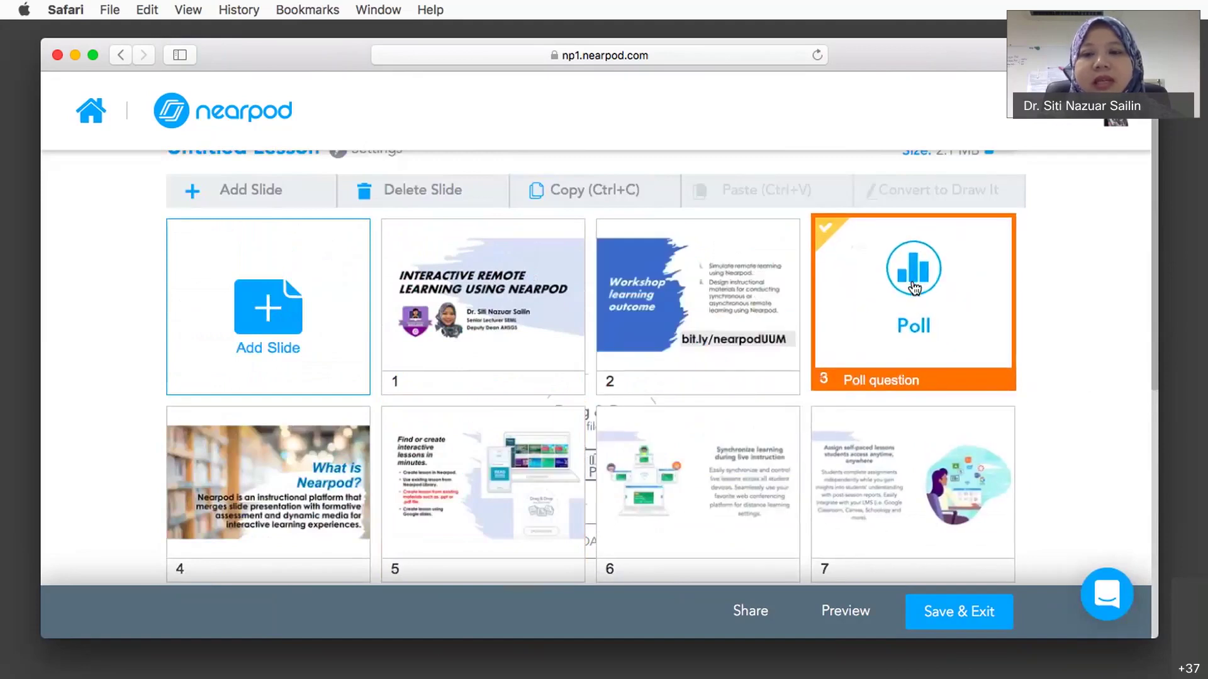
click(1059, 393)
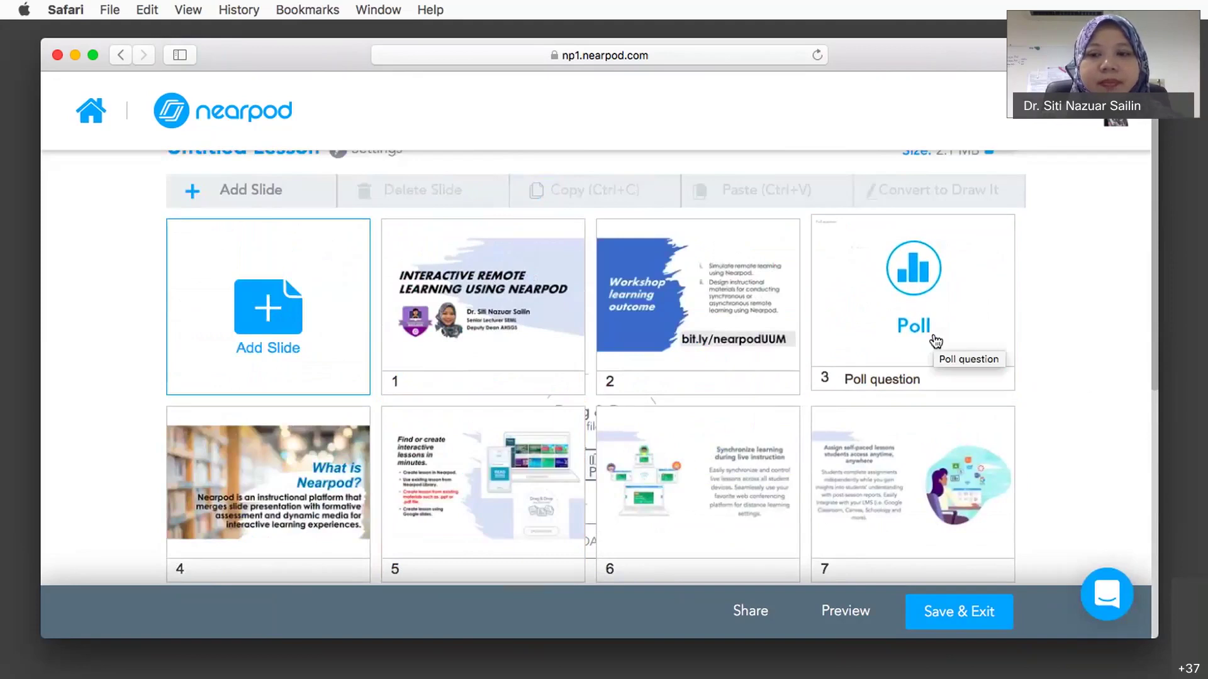
Add a new Open Ended Question activity to the lesson
scroll(1083, 395, down, 2)
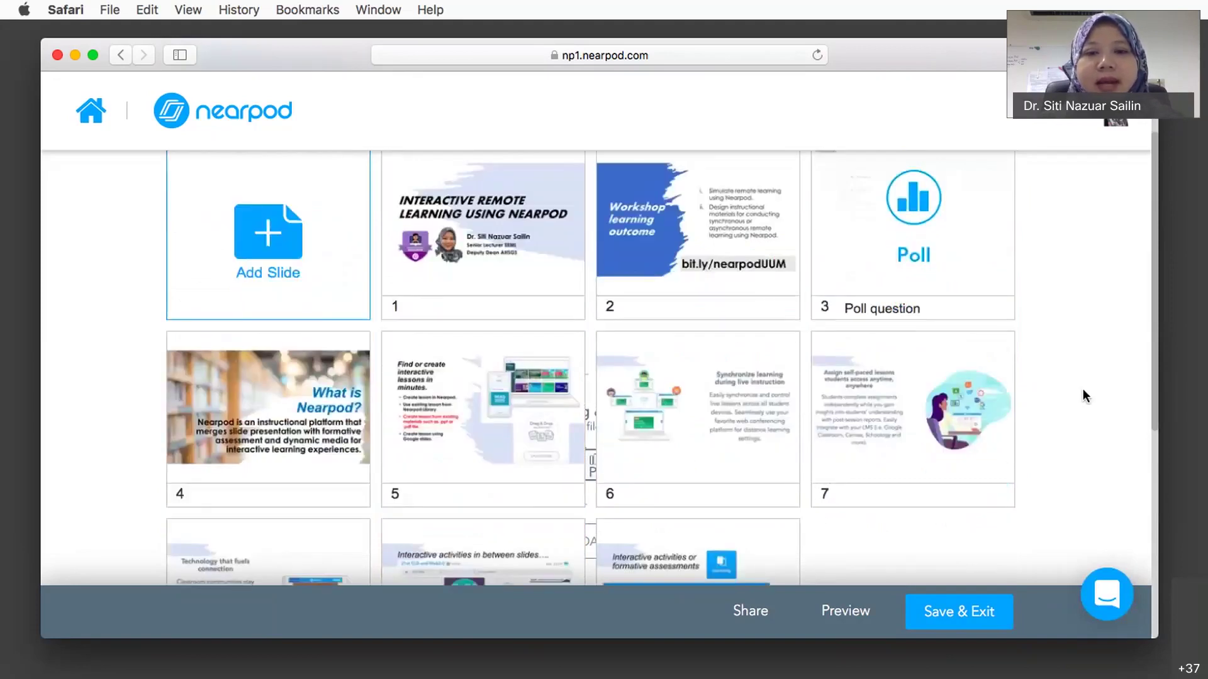
click(300, 272)
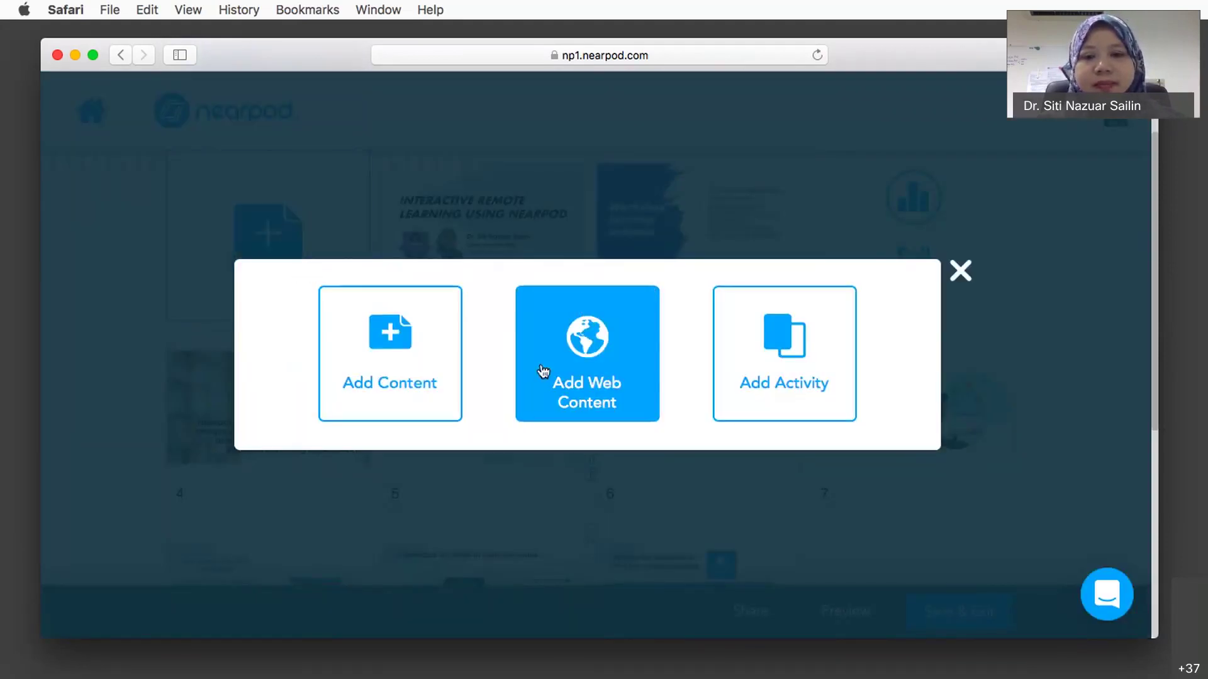
click(765, 365)
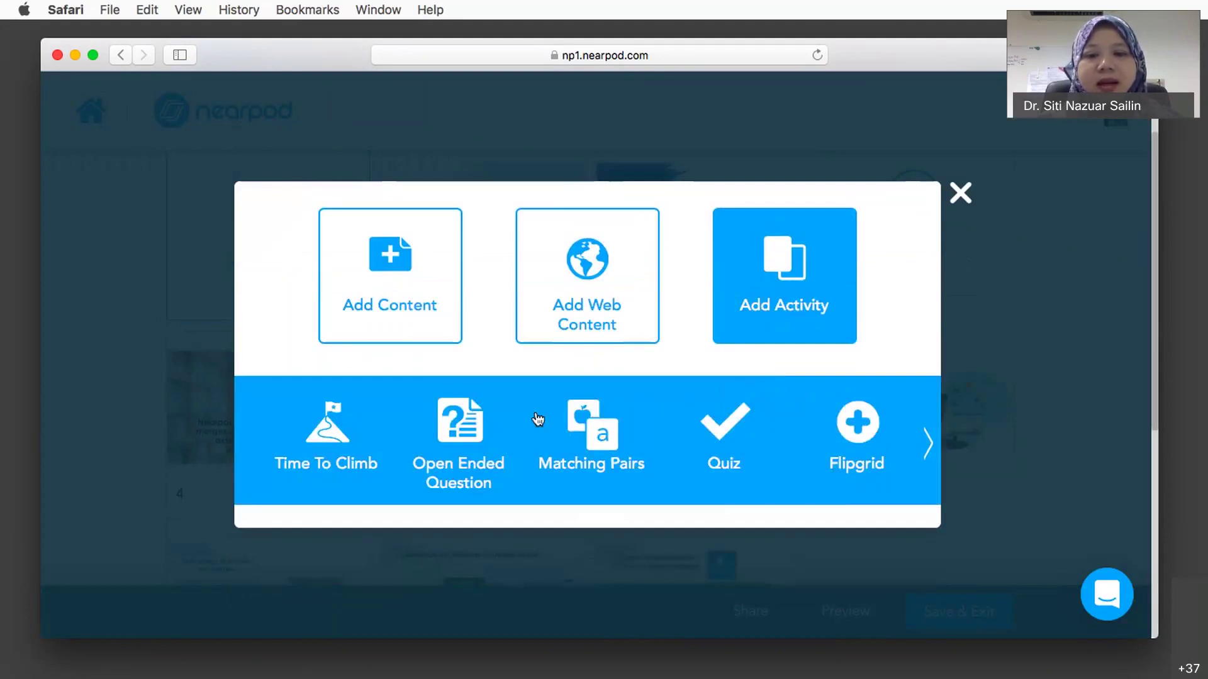
click(459, 429)
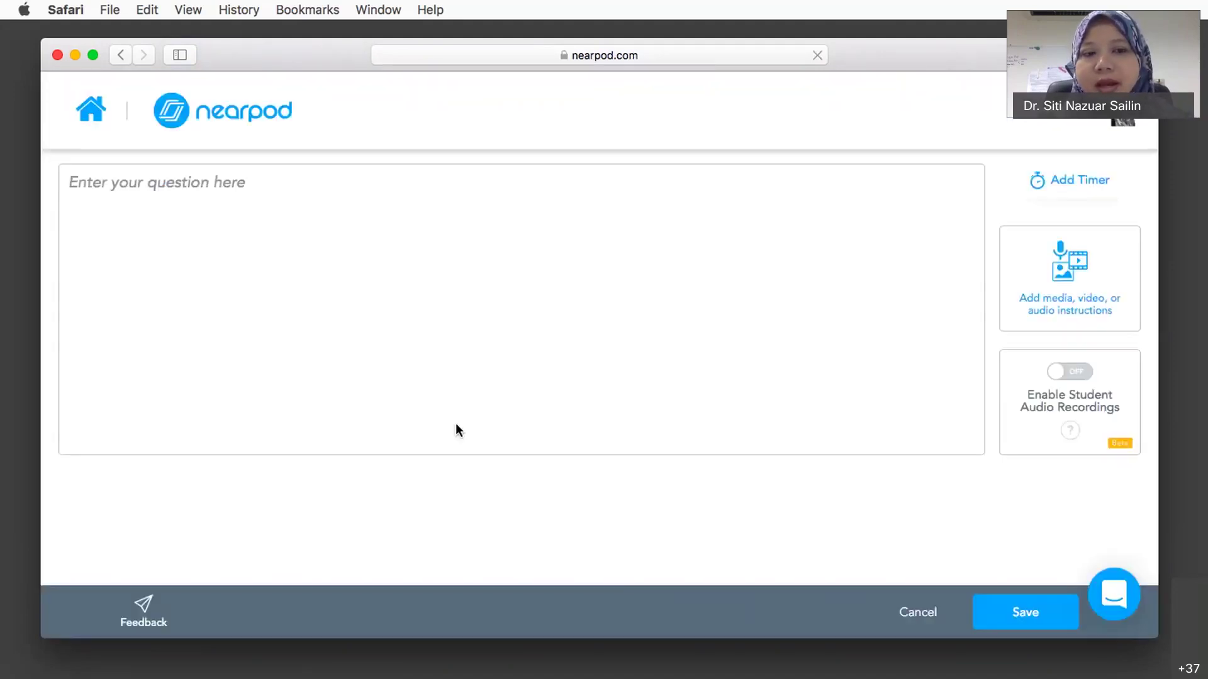
Enter "Type in your question here...." as the open-ended question's text and save the activity
click(99, 186)
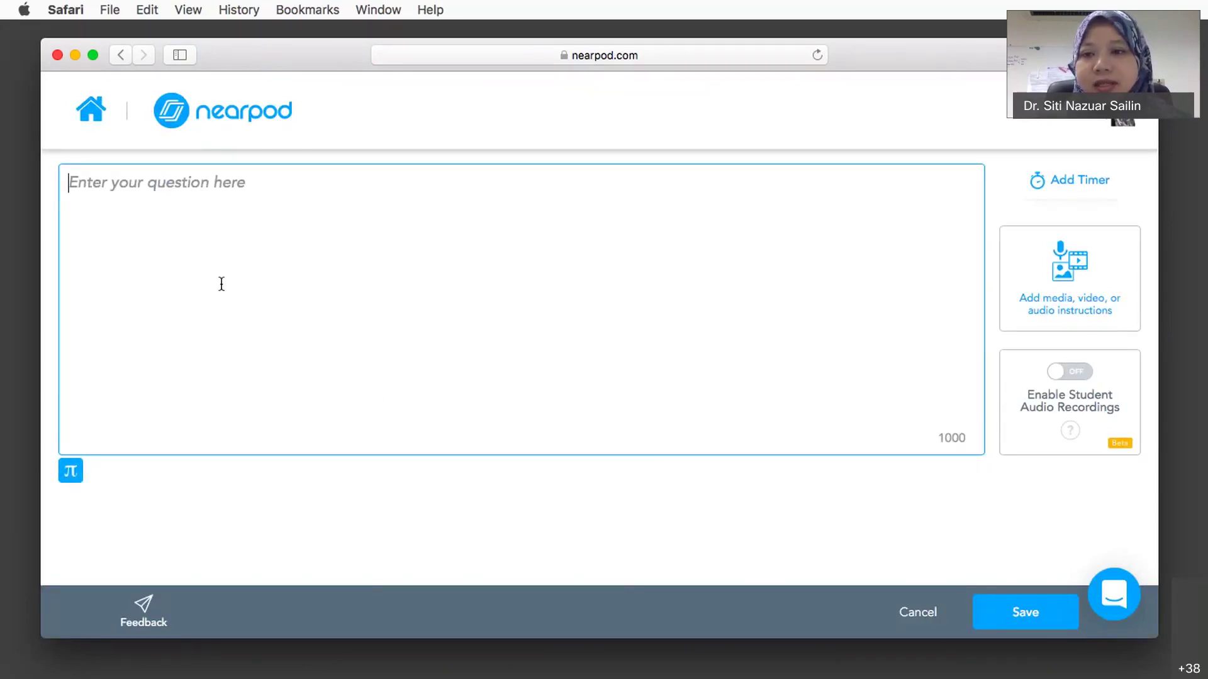
scroll(448, 426, down, 1)
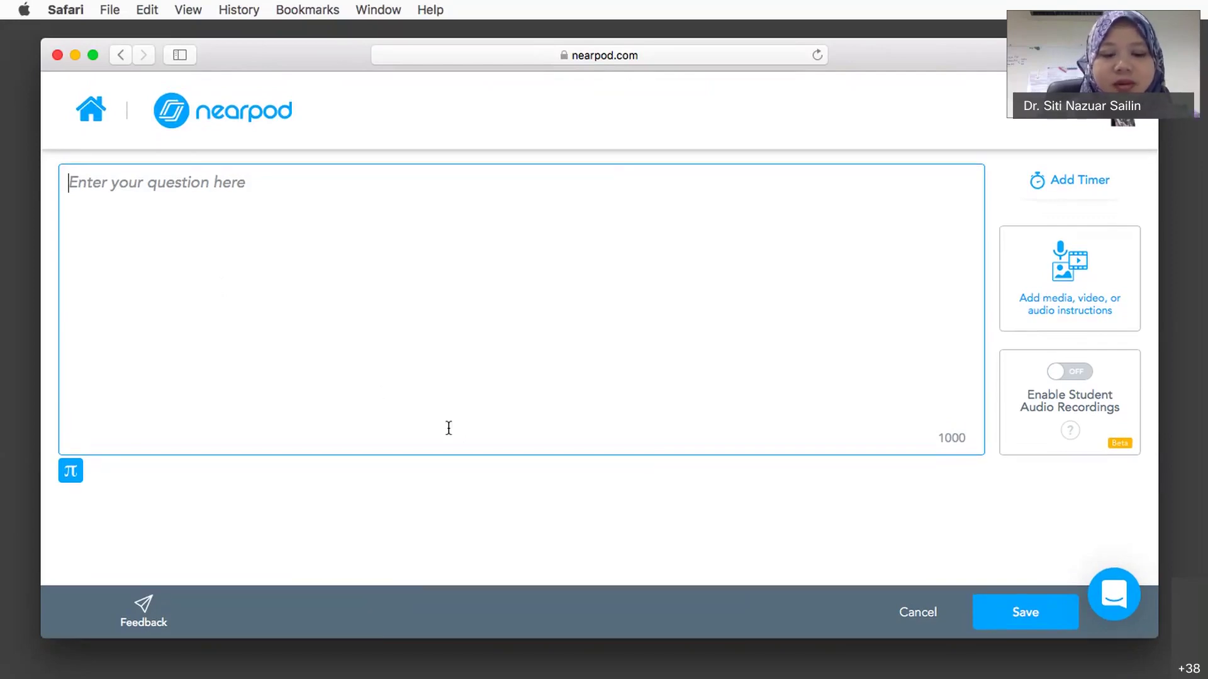
text(K)
key(BackSpace)
text(Type in your question here....)
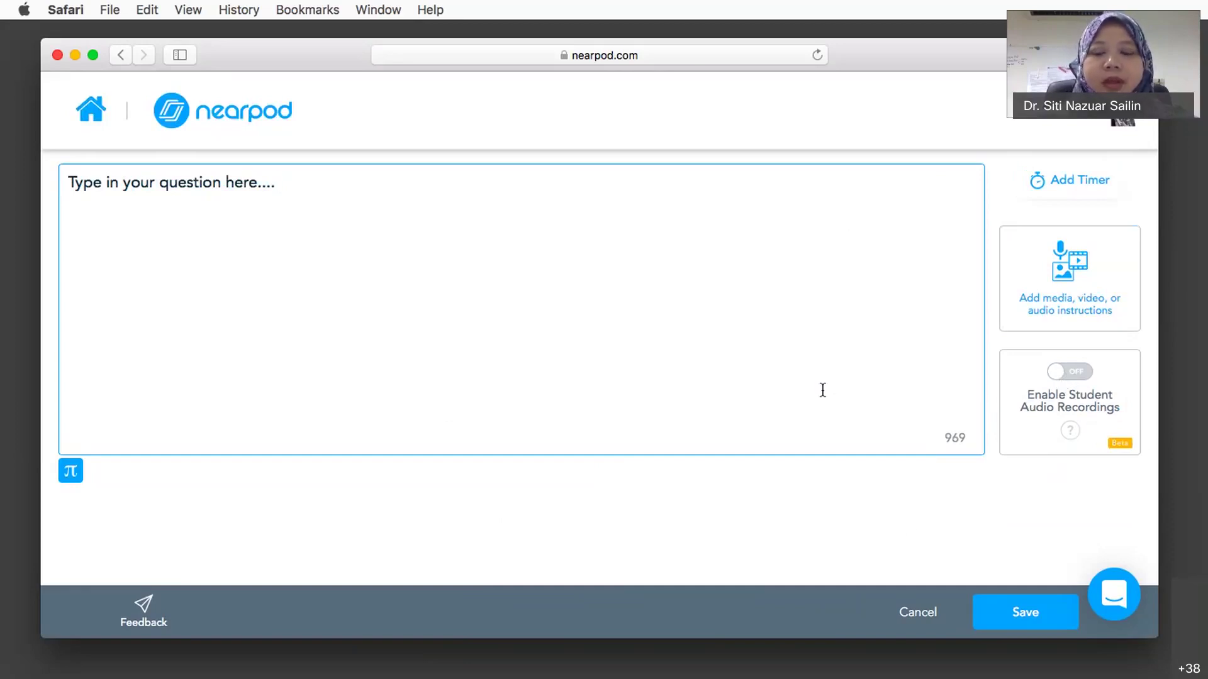
click(1025, 616)
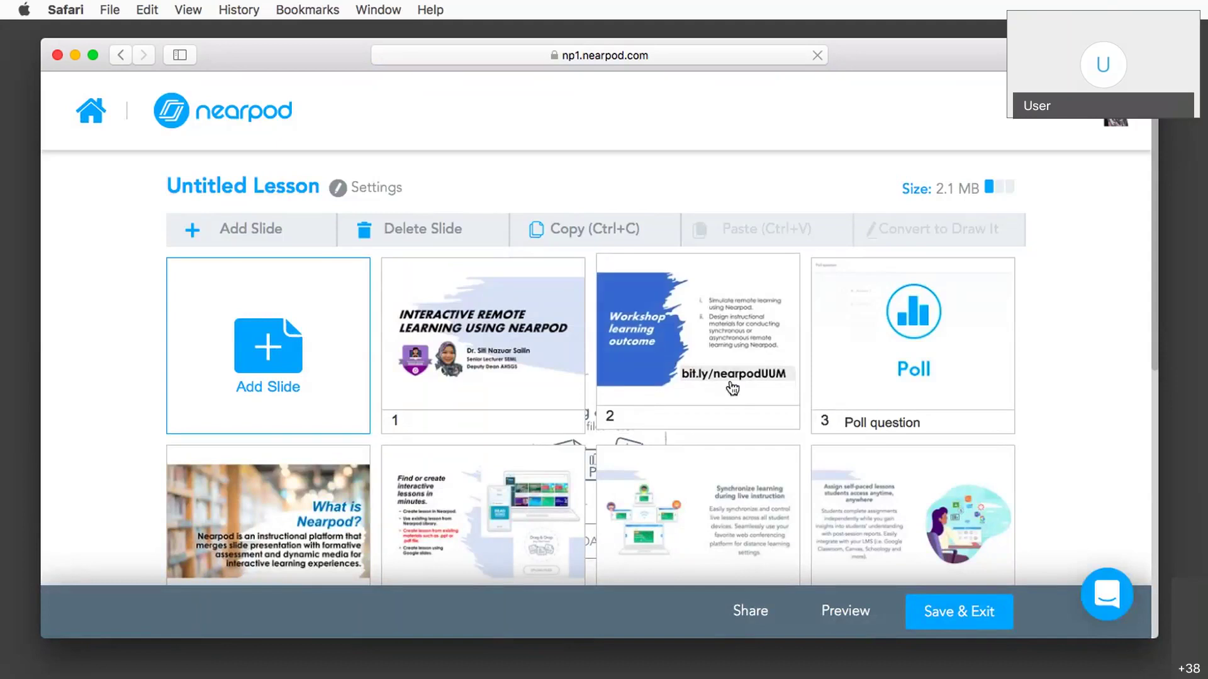
Move the Open Ended Question slide to position 5, directly after the "What is Nearpod?" slide
scroll(730, 396, down, 5)
scroll(733, 409, down, 3)
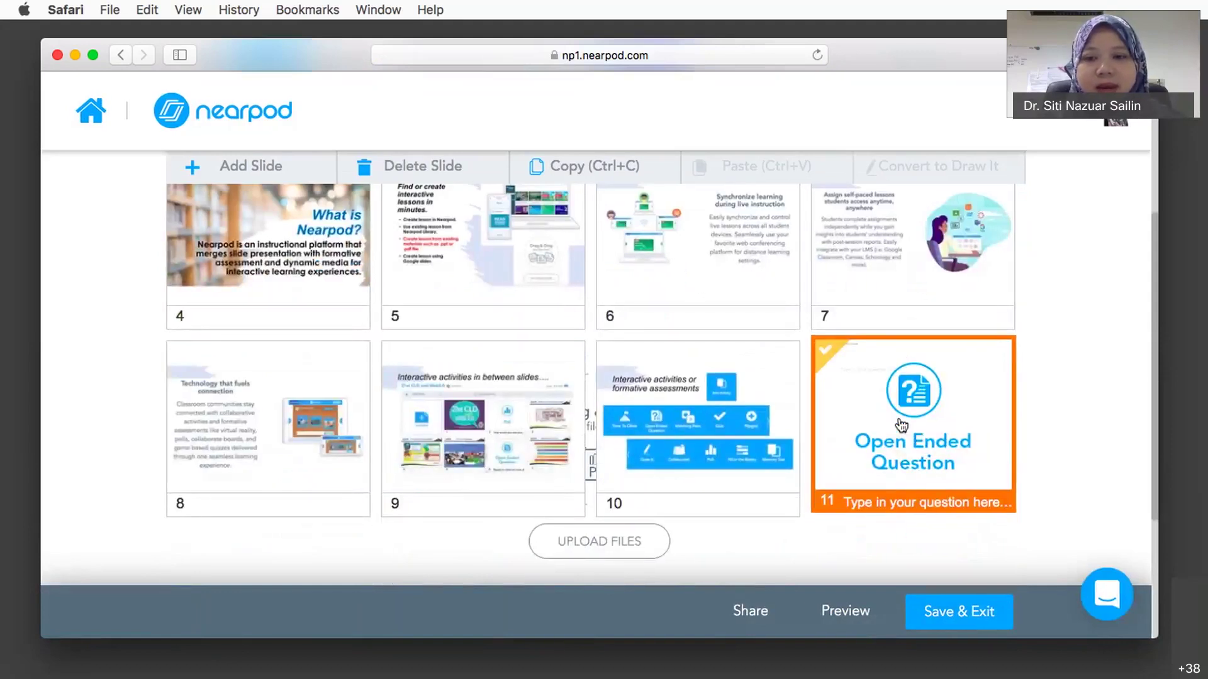
drag(902, 425, 470, 254)
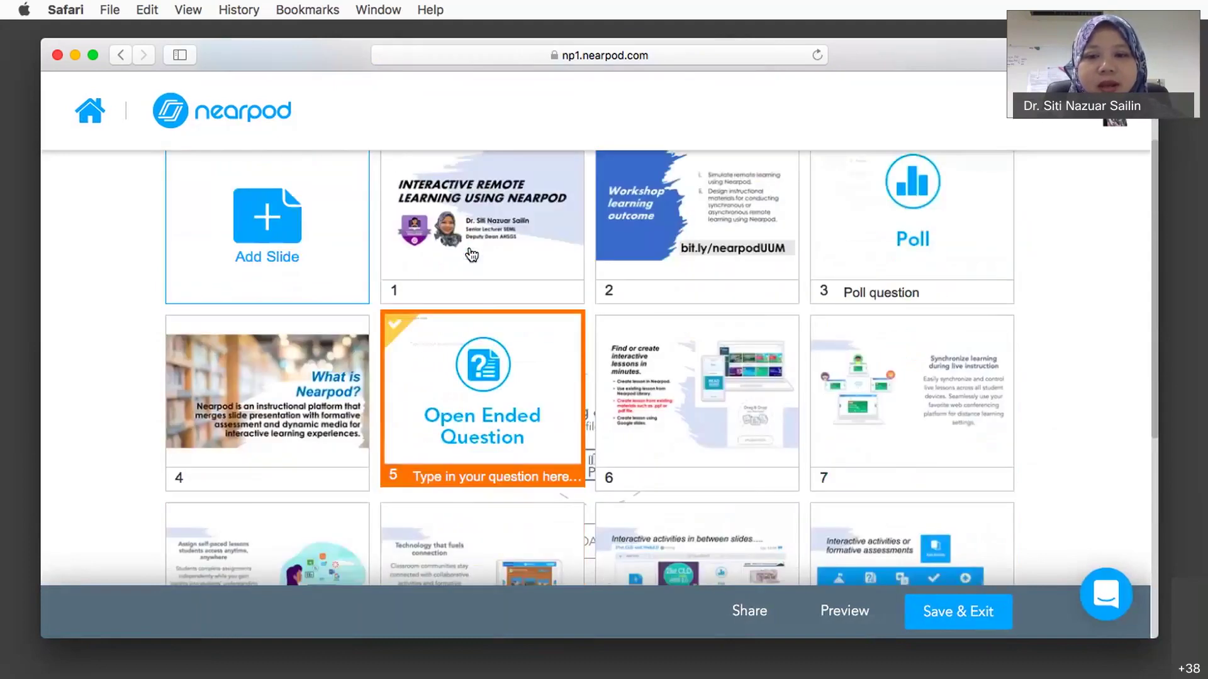
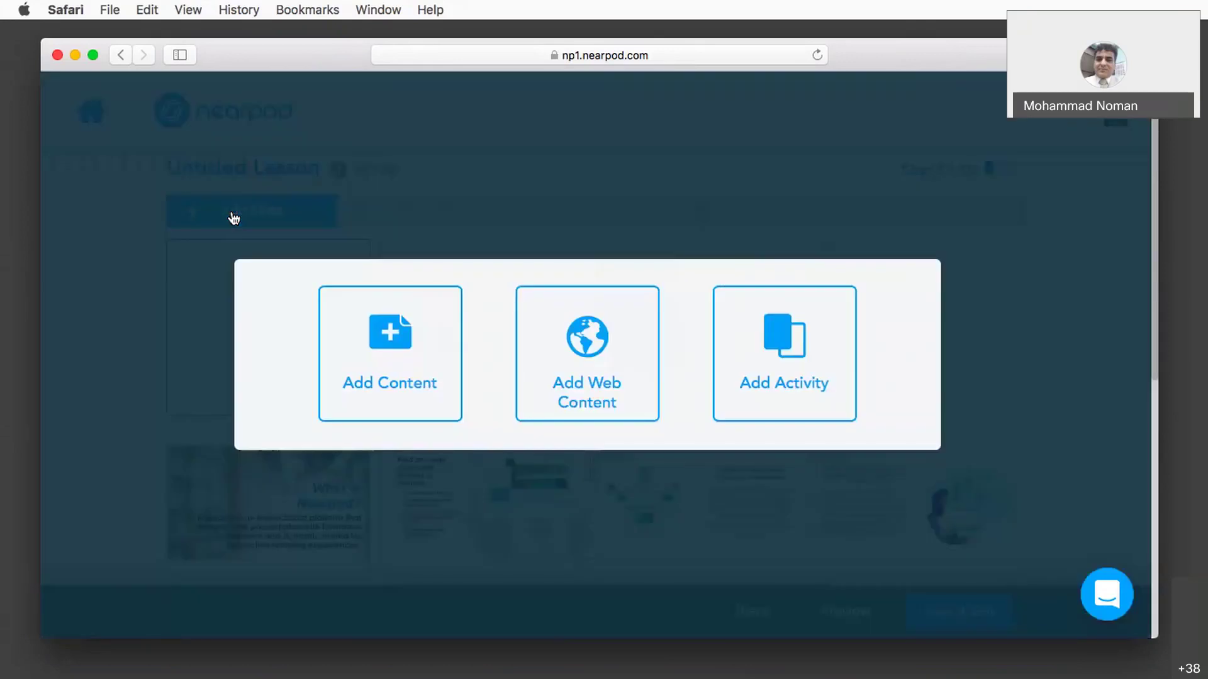
Add a new Quiz activity to the lesson
click(752, 348)
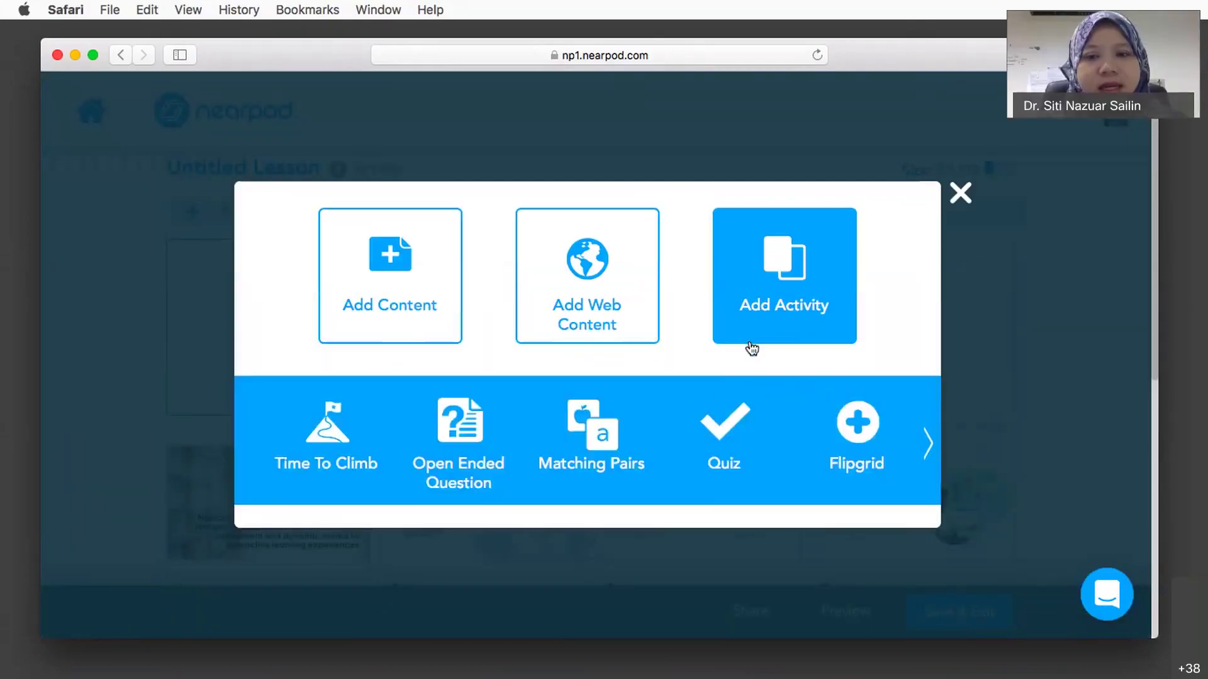
click(719, 429)
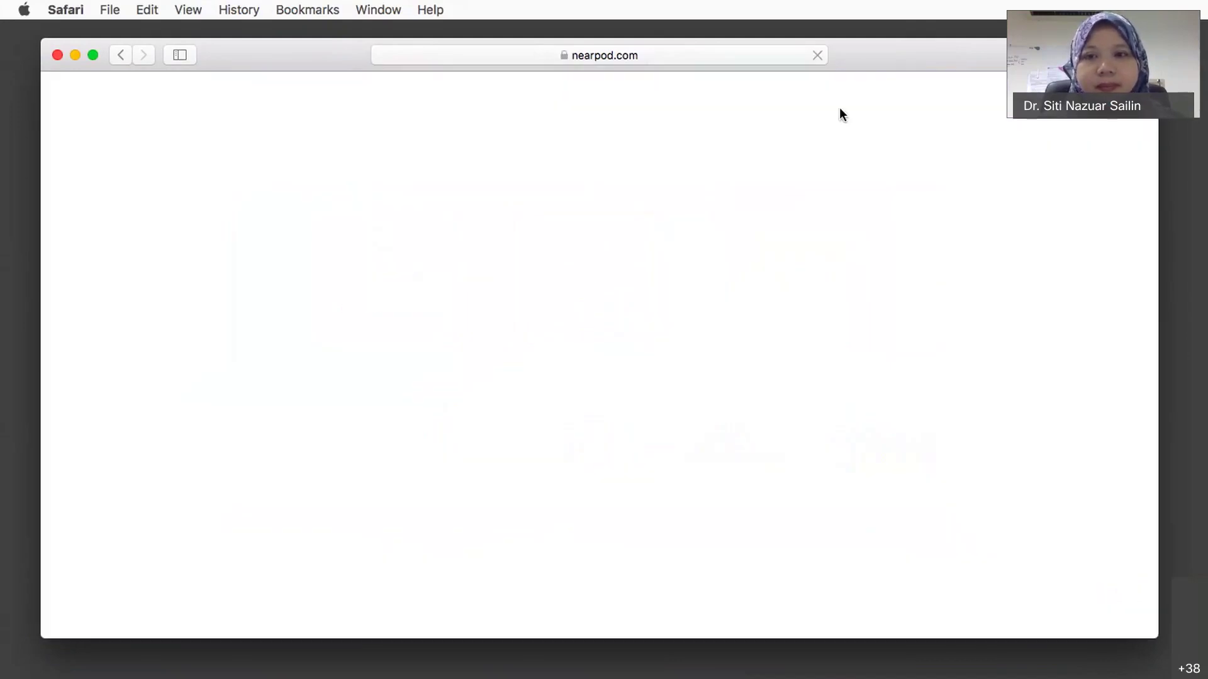
Shift the browser window slightly up and to the left on the desktop, keeping its original size
click(93, 55)
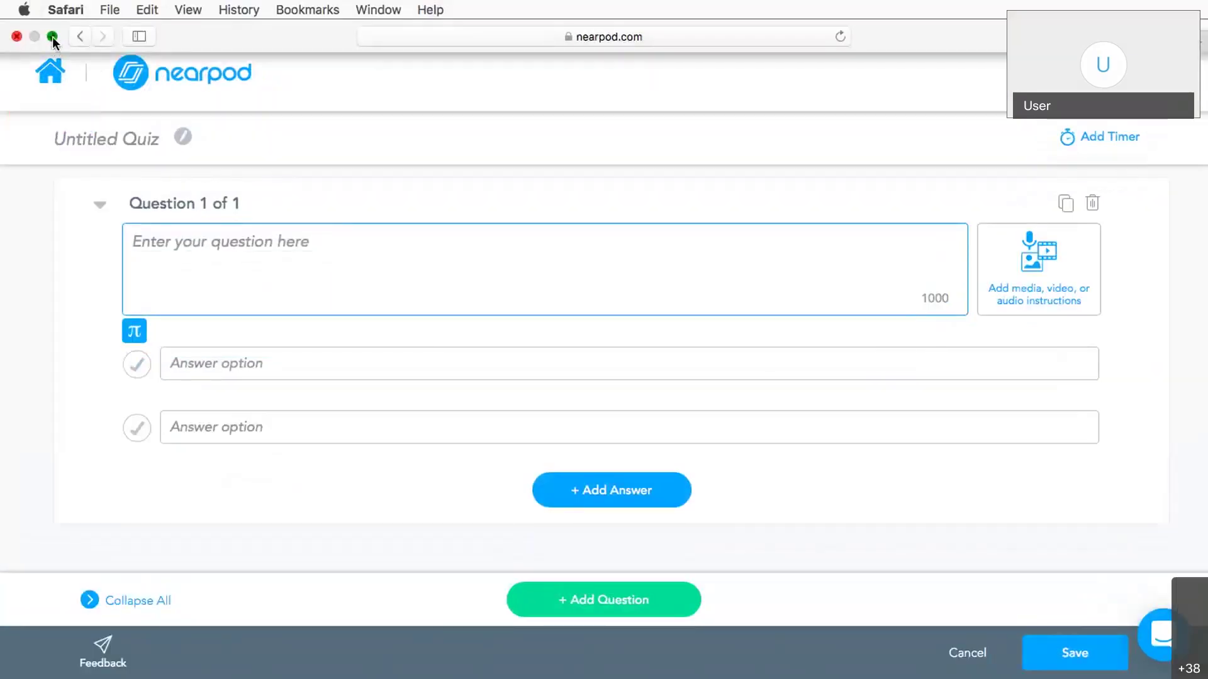
click(52, 36)
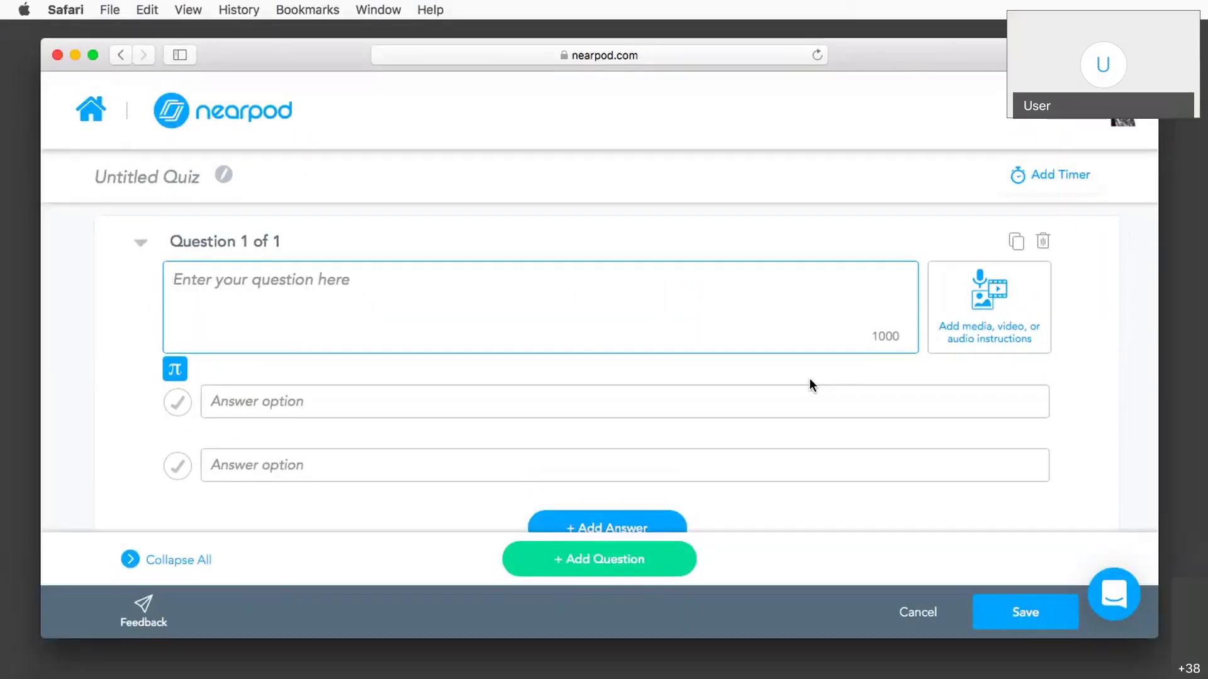
drag(856, 51, 834, 29)
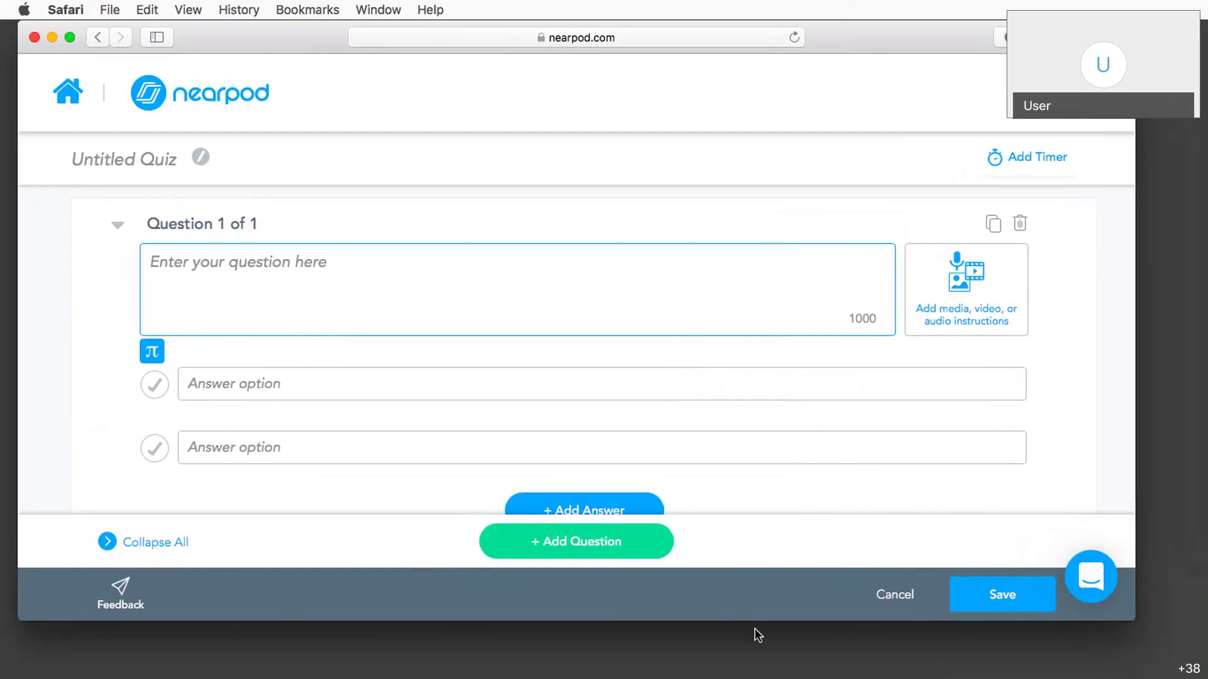
click(730, 650)
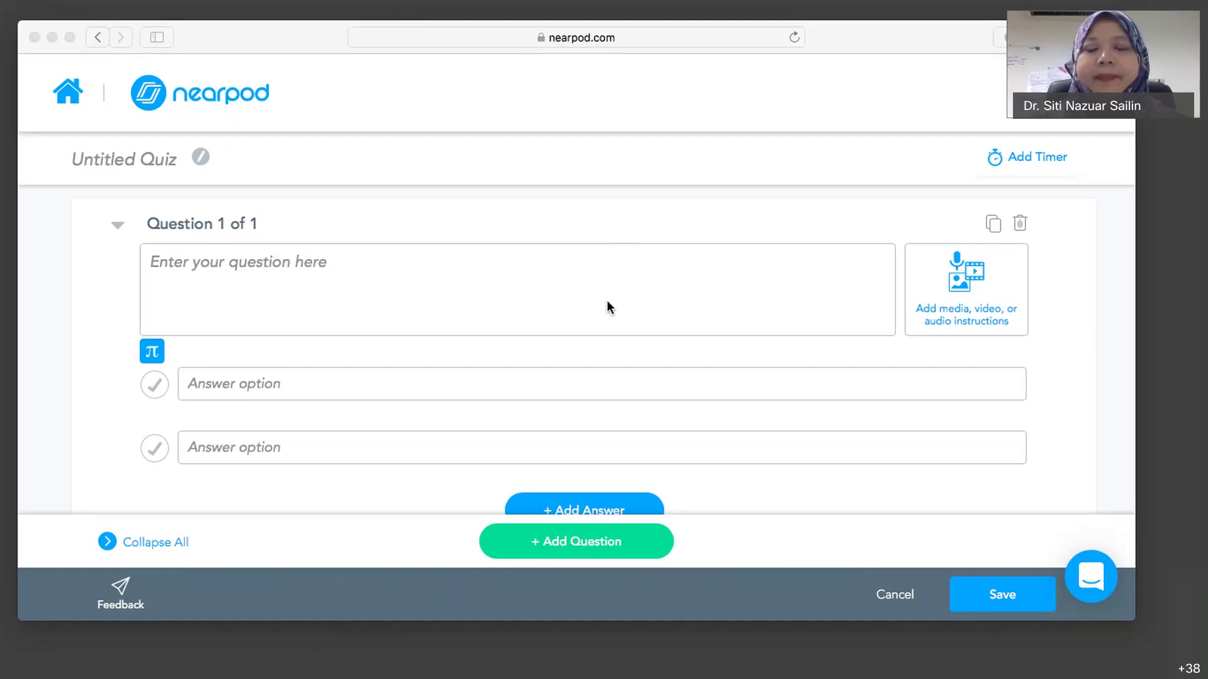
Enter "Question 1" as the text of the quiz's first question
scroll(607, 302, down, 2)
scroll(607, 302, up, 2)
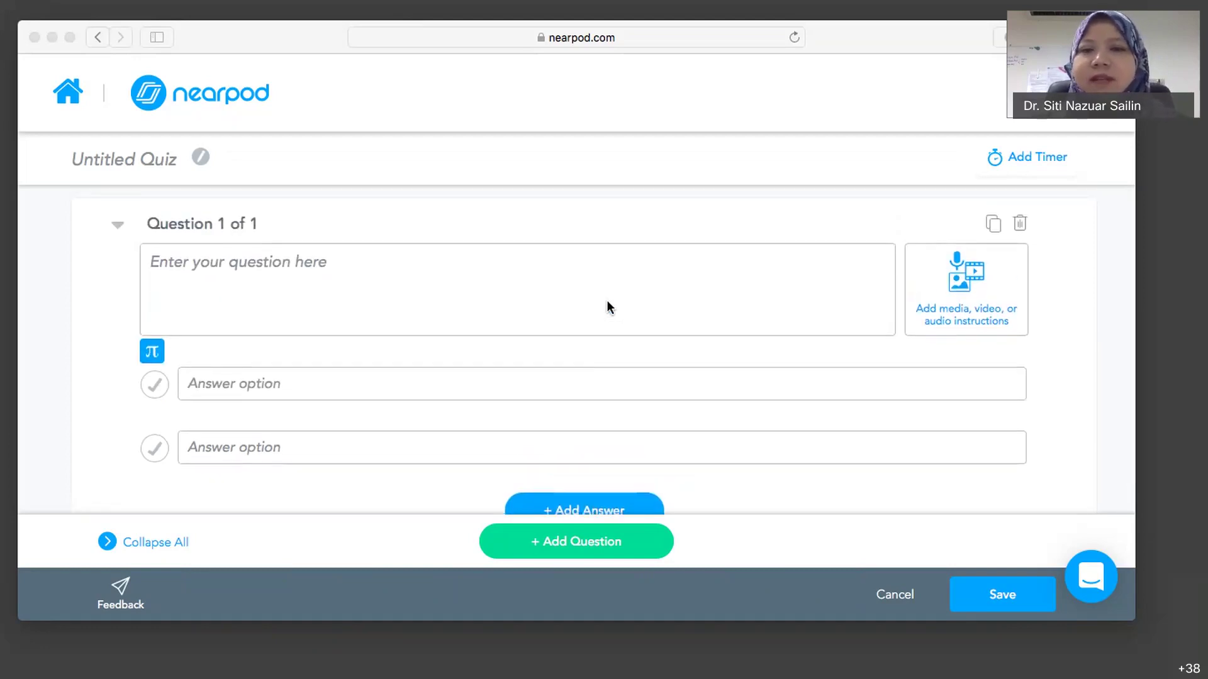
click(232, 269)
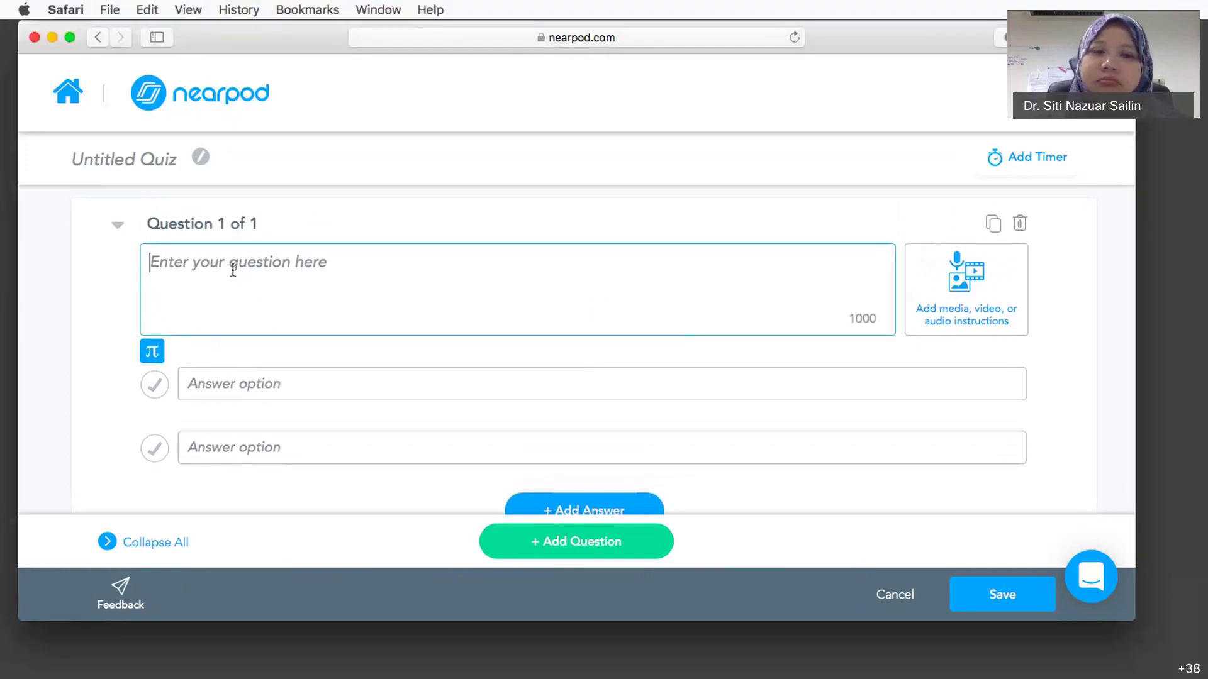
text(Qu)
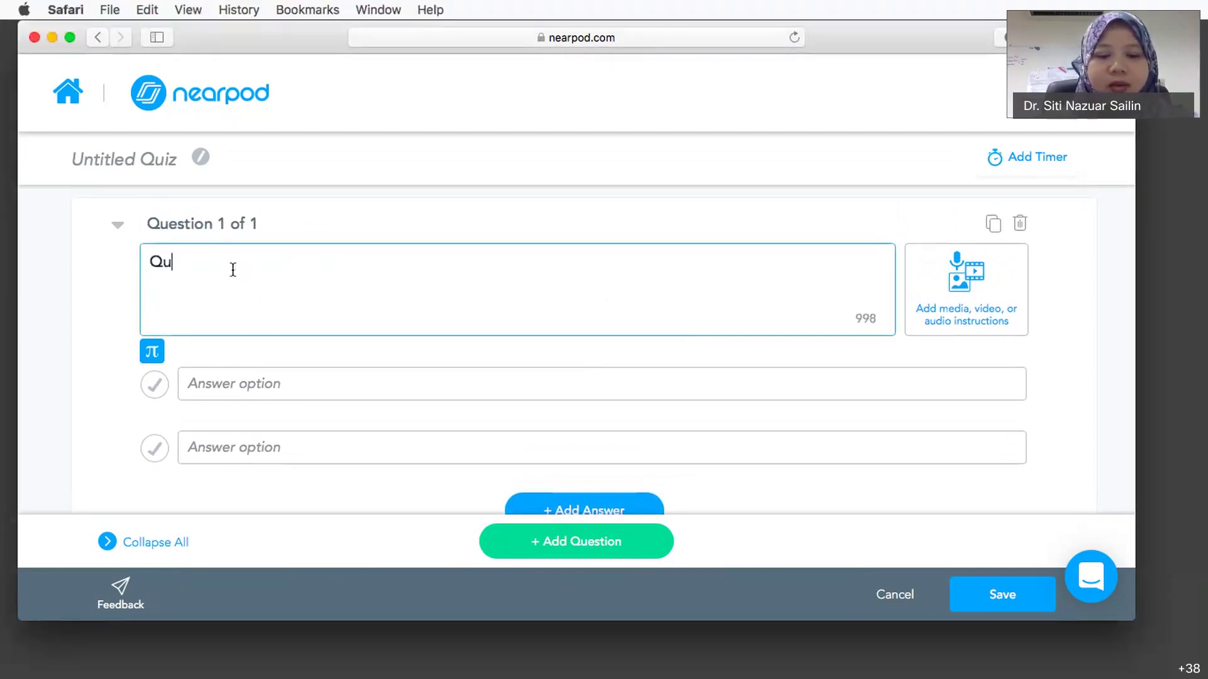
text(estion 1)
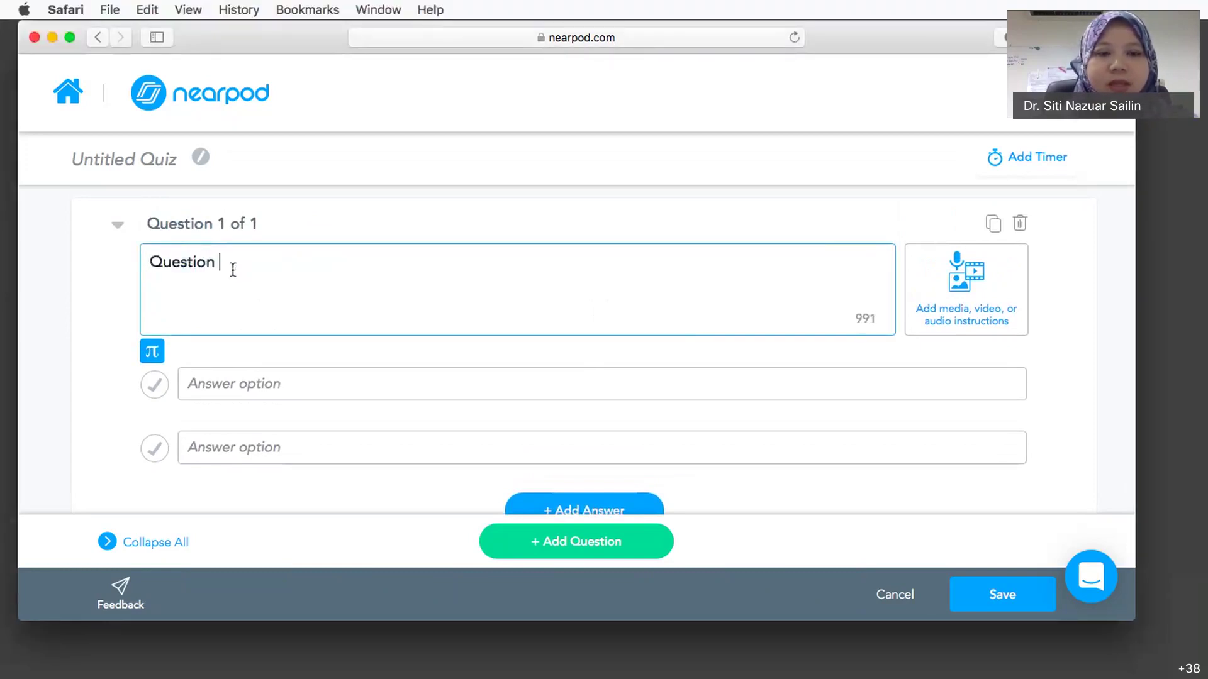
Give the quiz question four answer options reading "a", "b", "c" and "d", adding the third and fourth options
click(263, 383)
text(a)
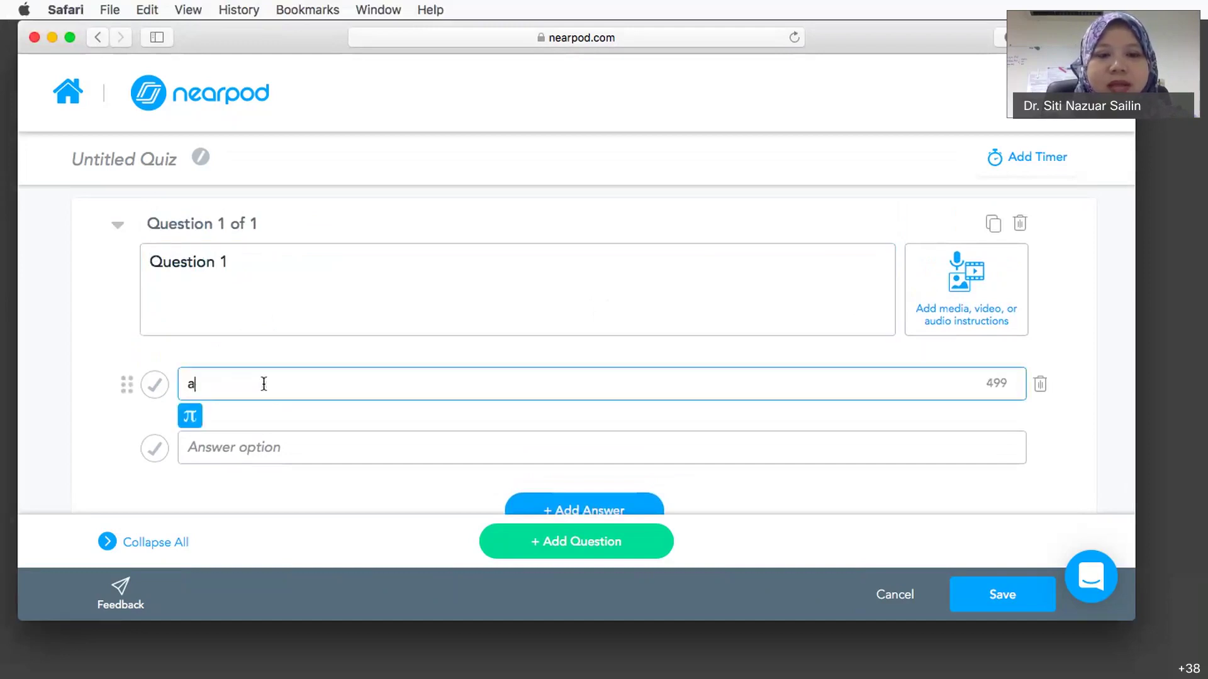
click(258, 449)
text(b)
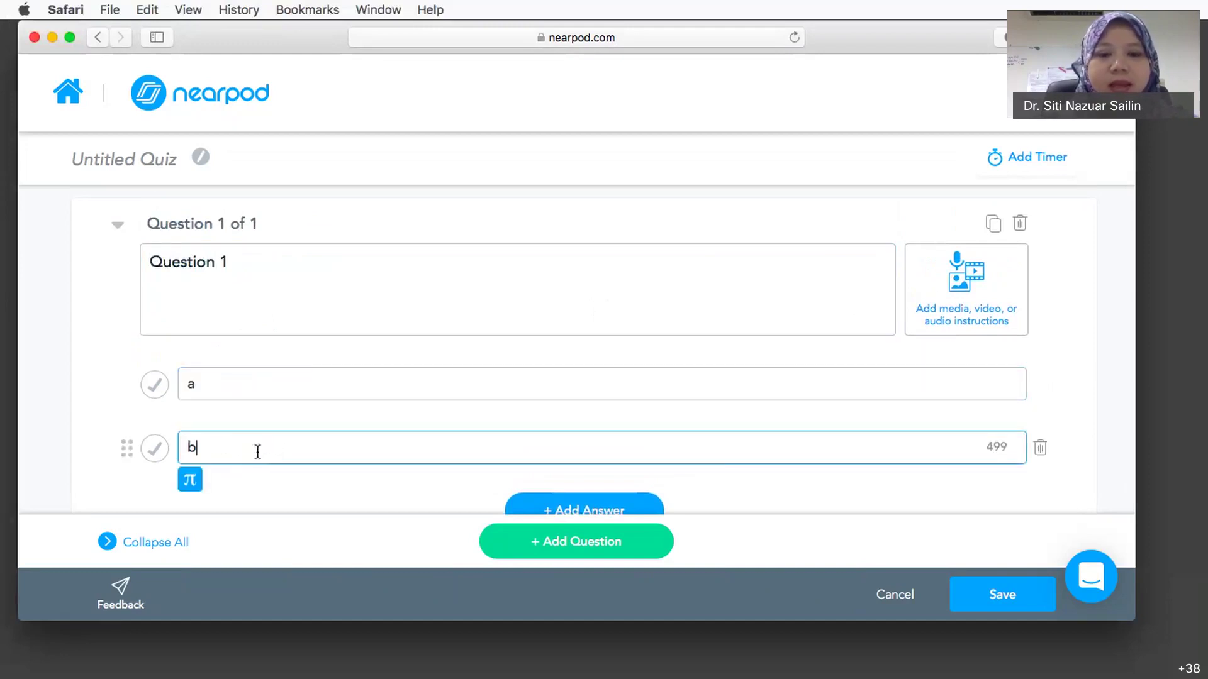
click(554, 503)
text(c)
click(591, 494)
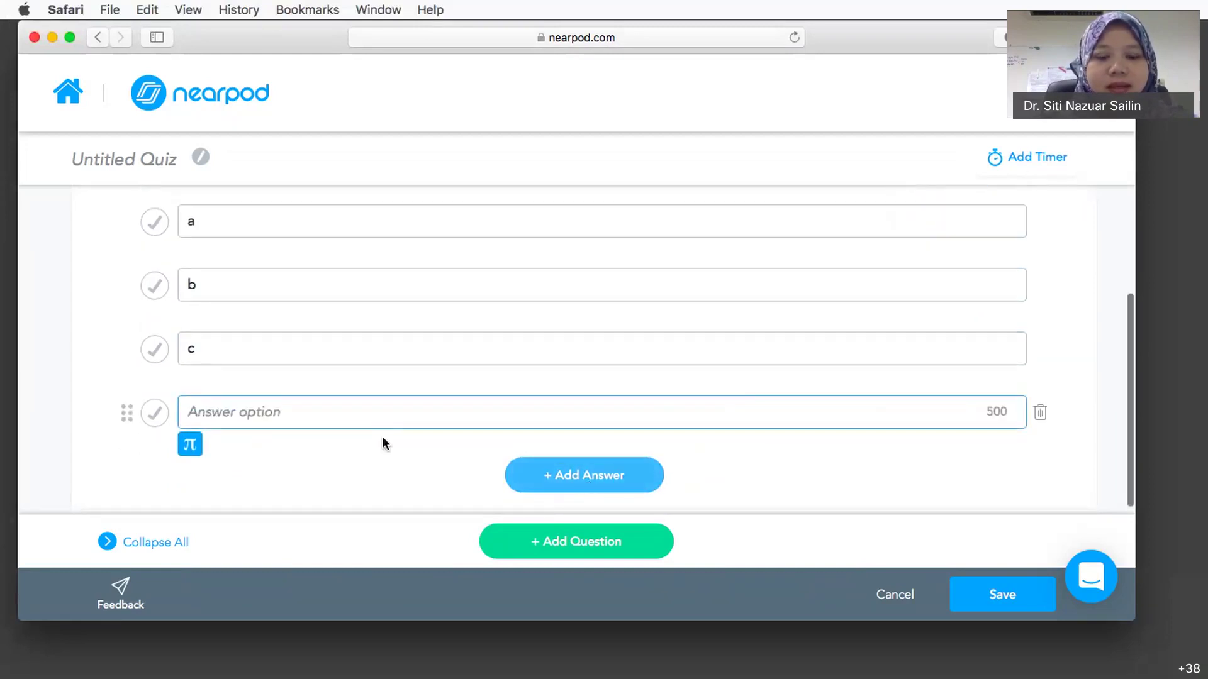
text(d)
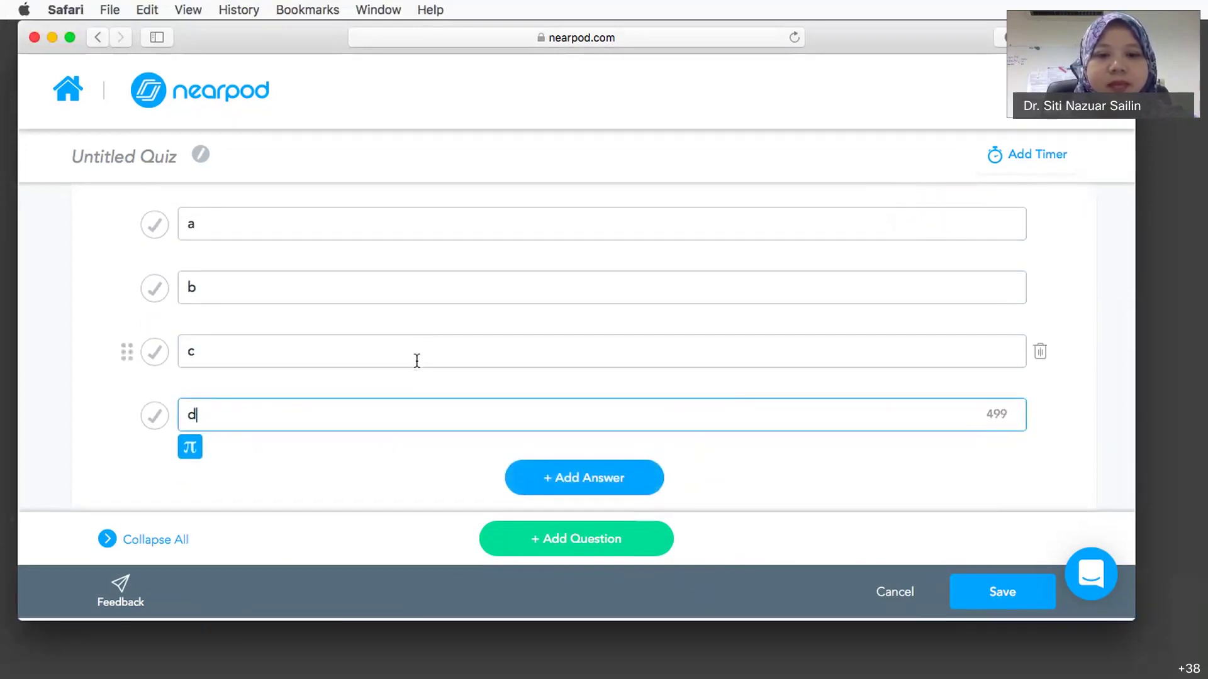
Add a second question to the quiz with the text "Question 2"
click(561, 551)
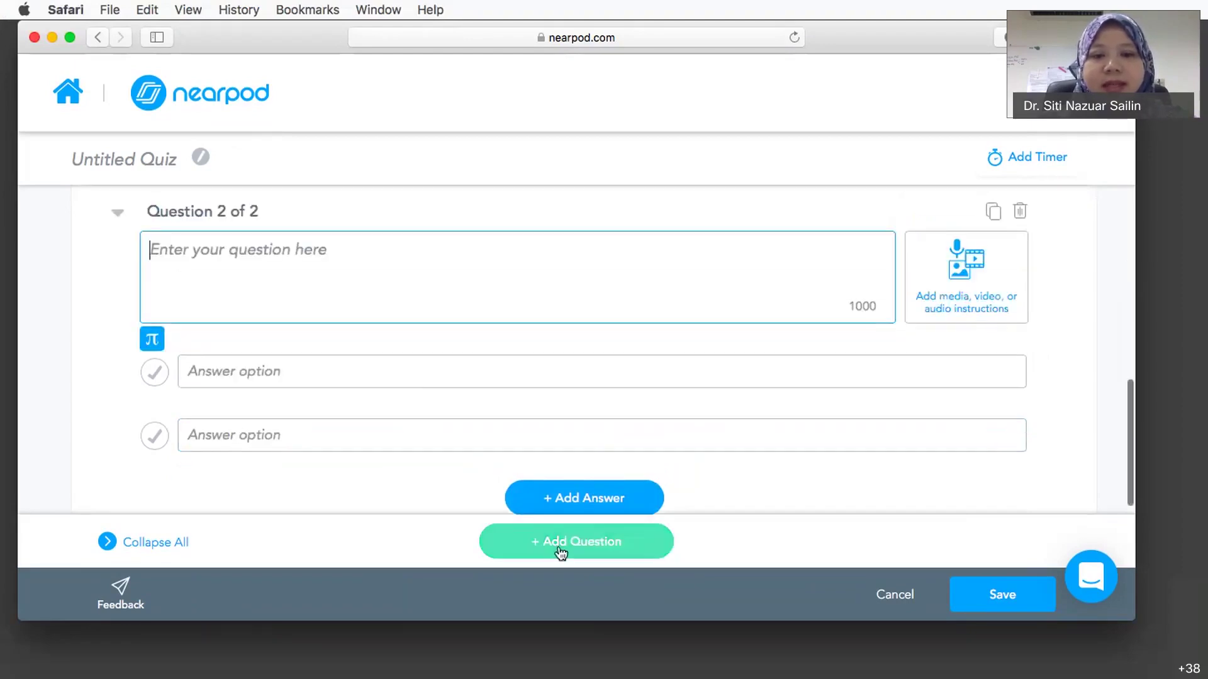
text(Qu)
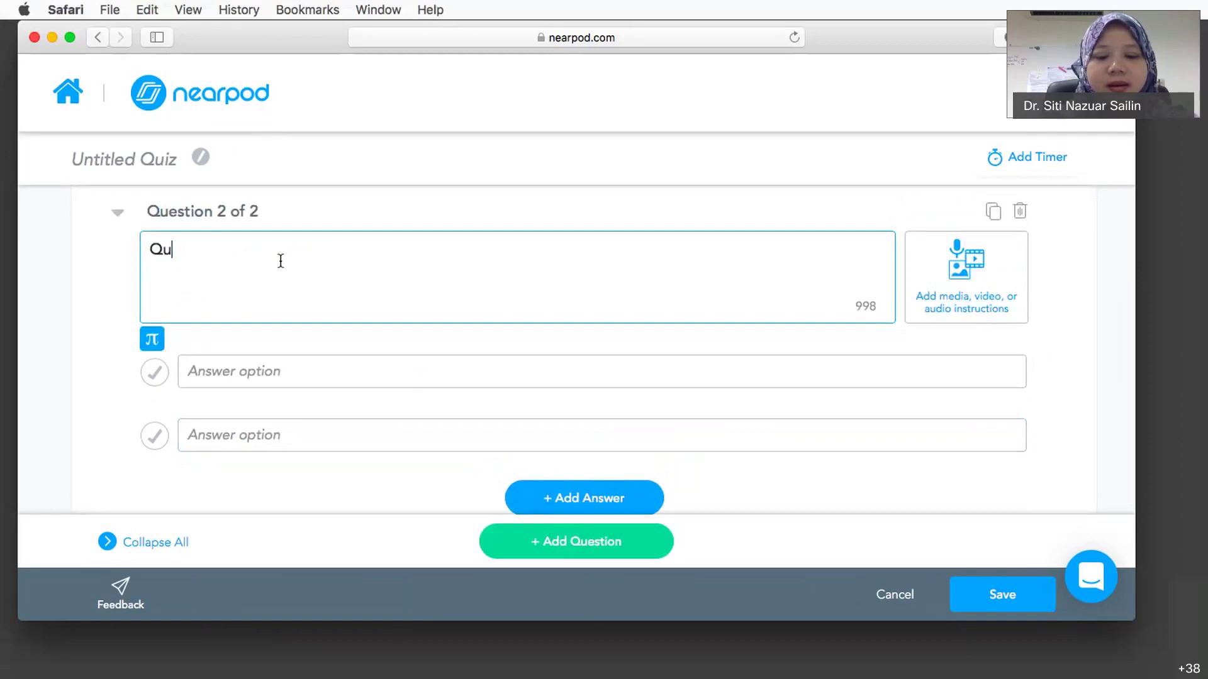
text(estion2)
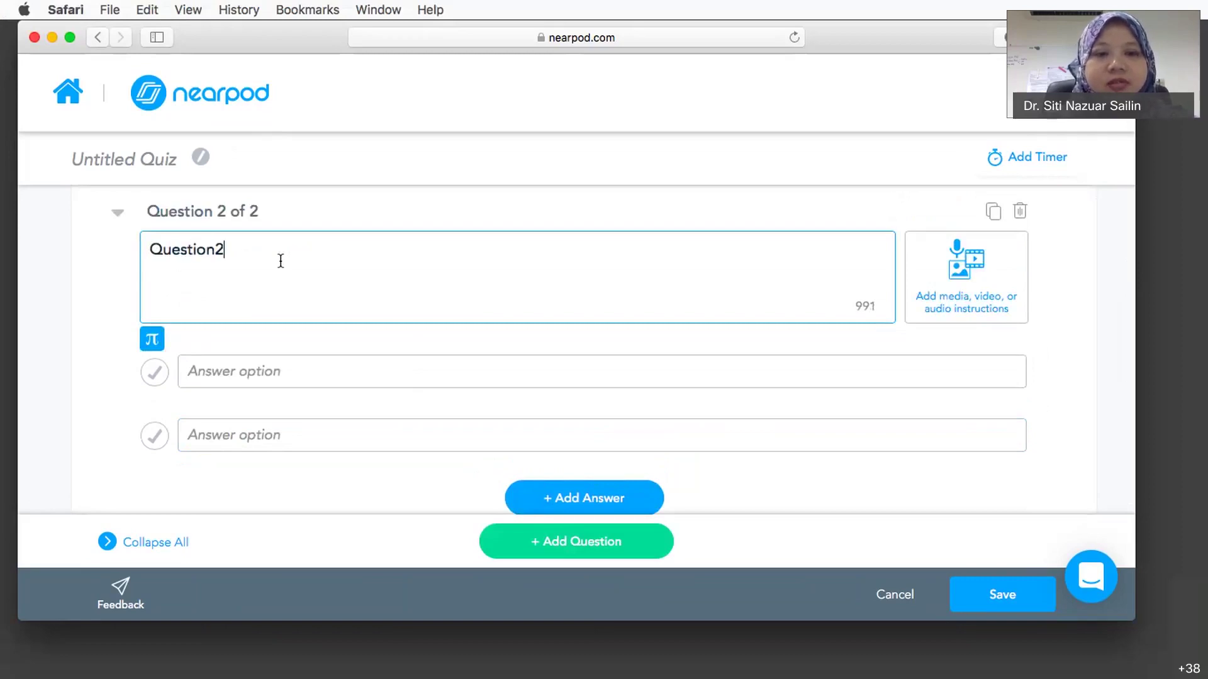
key(BackSpace)
text(2)
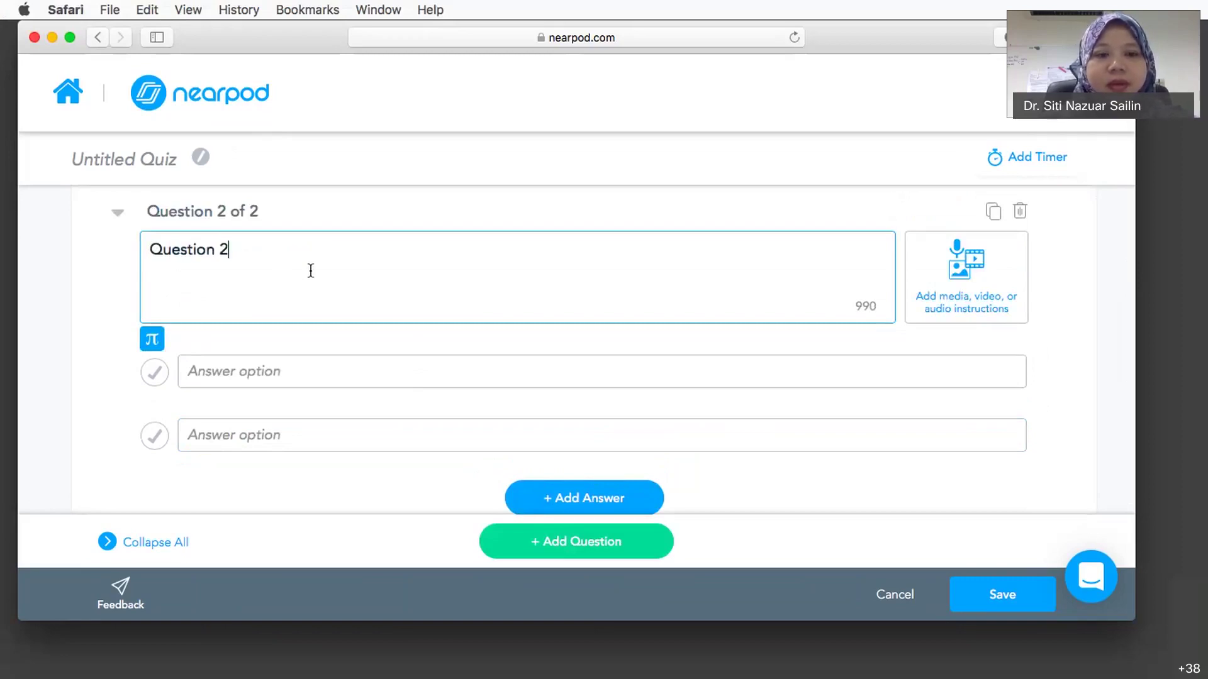
Give Question 2 four answer options reading "a", "b", "c" and "d", adding the third and fourth options
click(293, 367)
text(a)
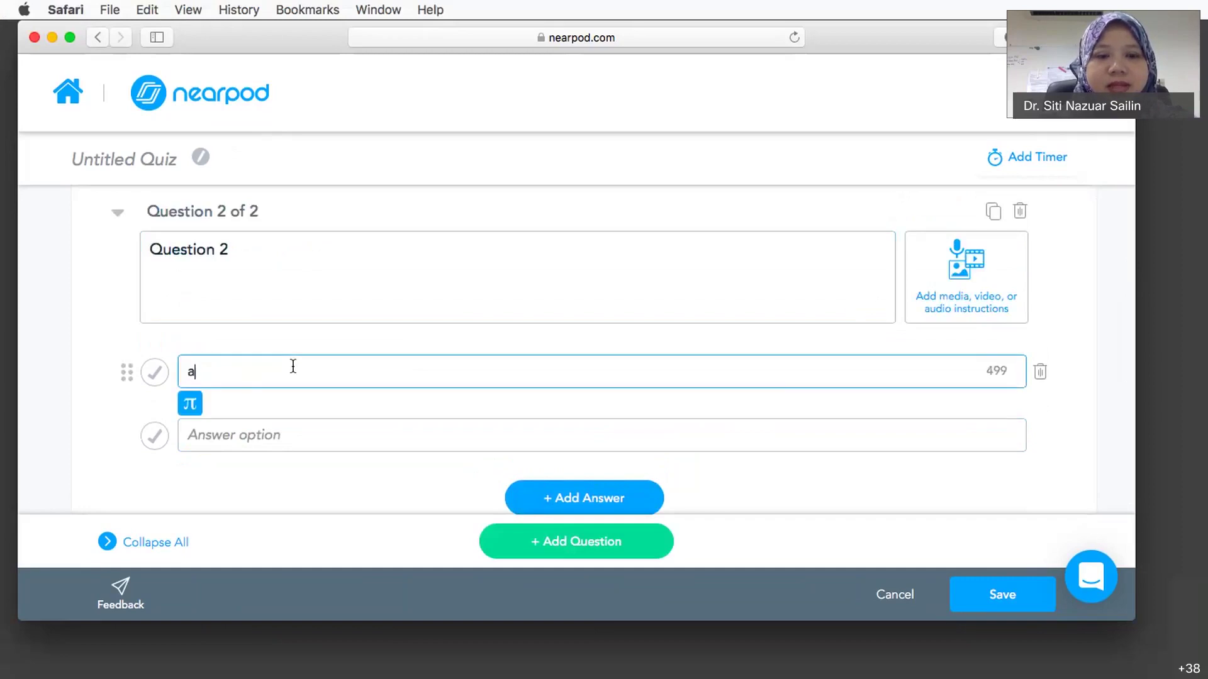
click(270, 434)
text(b)
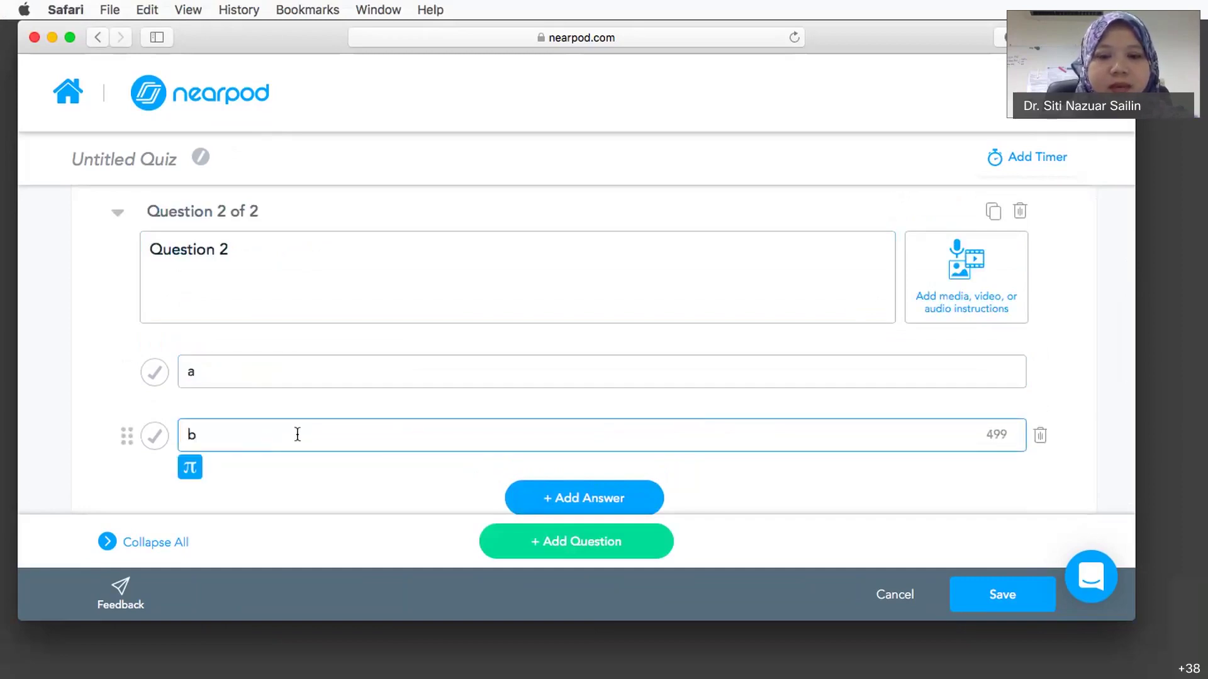
click(560, 497)
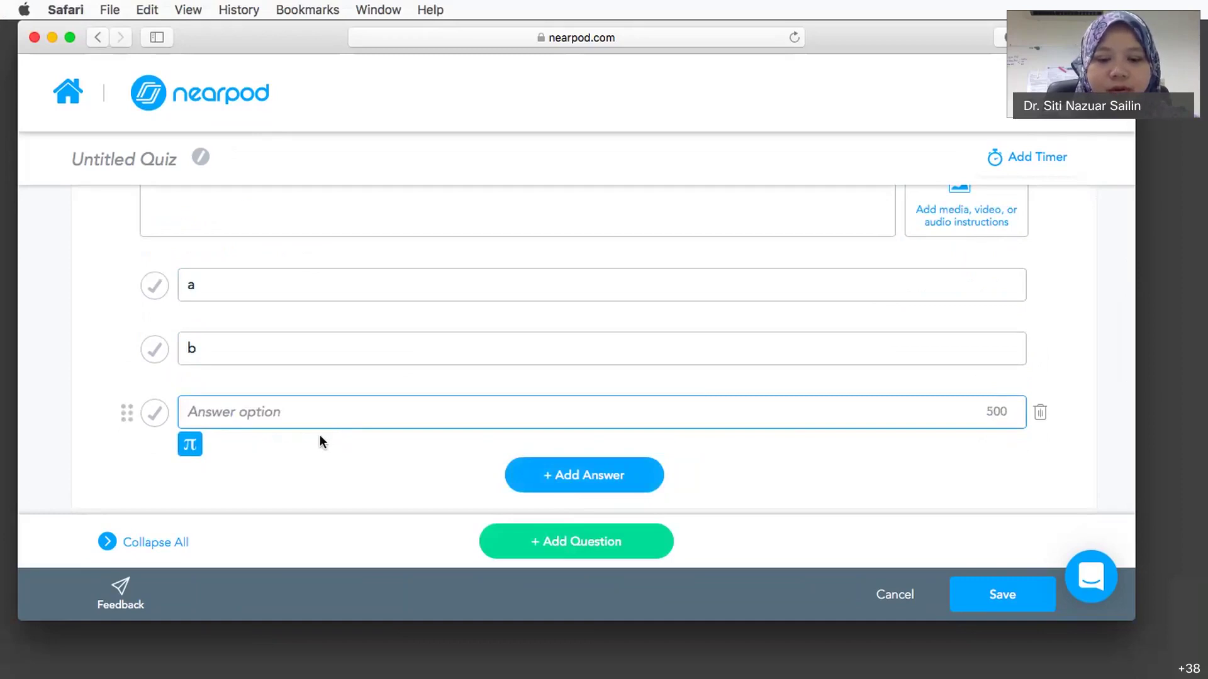
text(c)
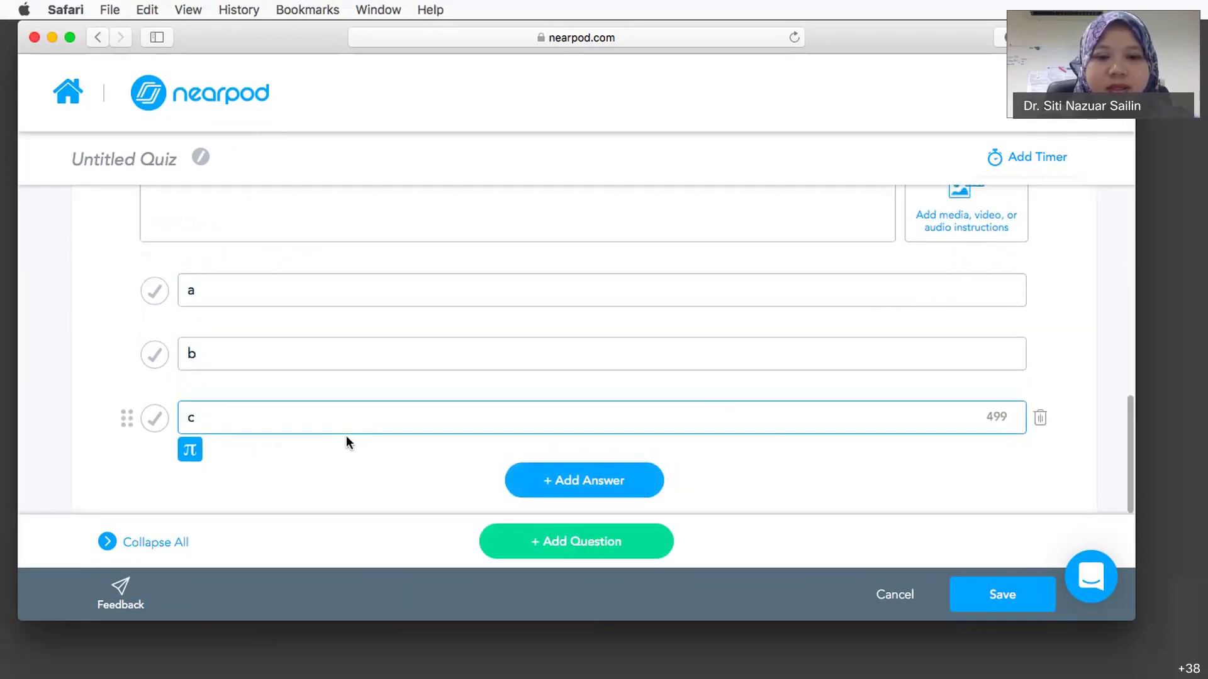
click(581, 484)
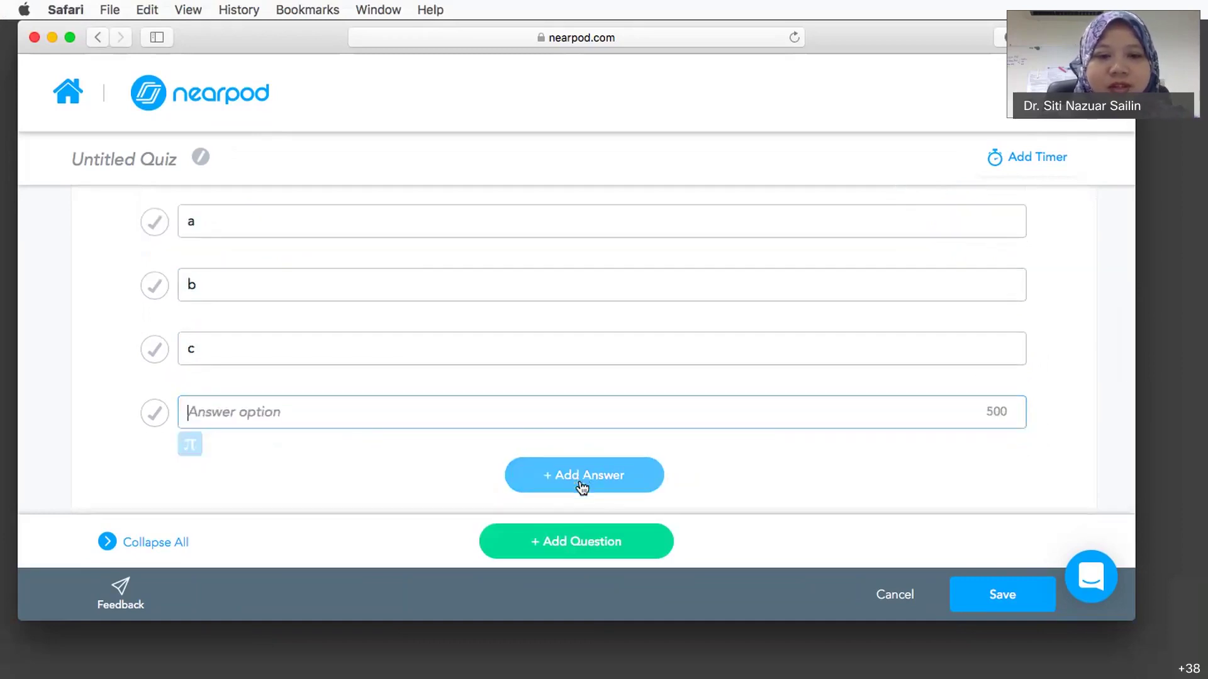
text(d)
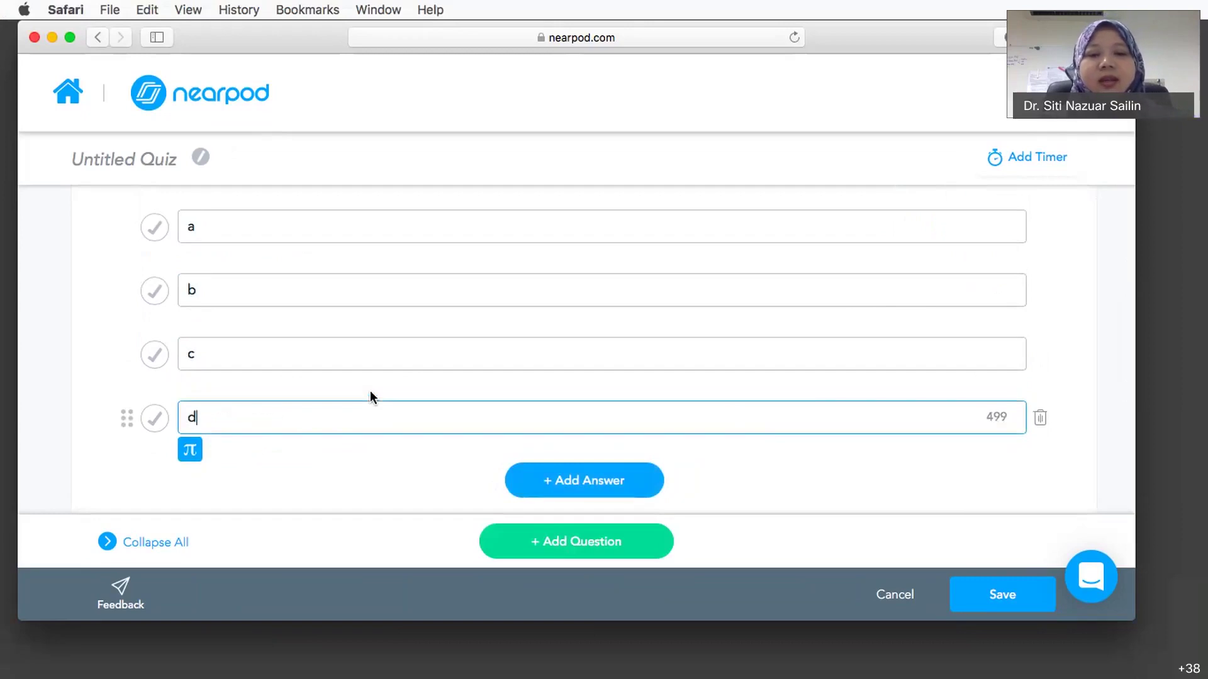
Add a third question to the quiz with the text "Question 3"
click(543, 548)
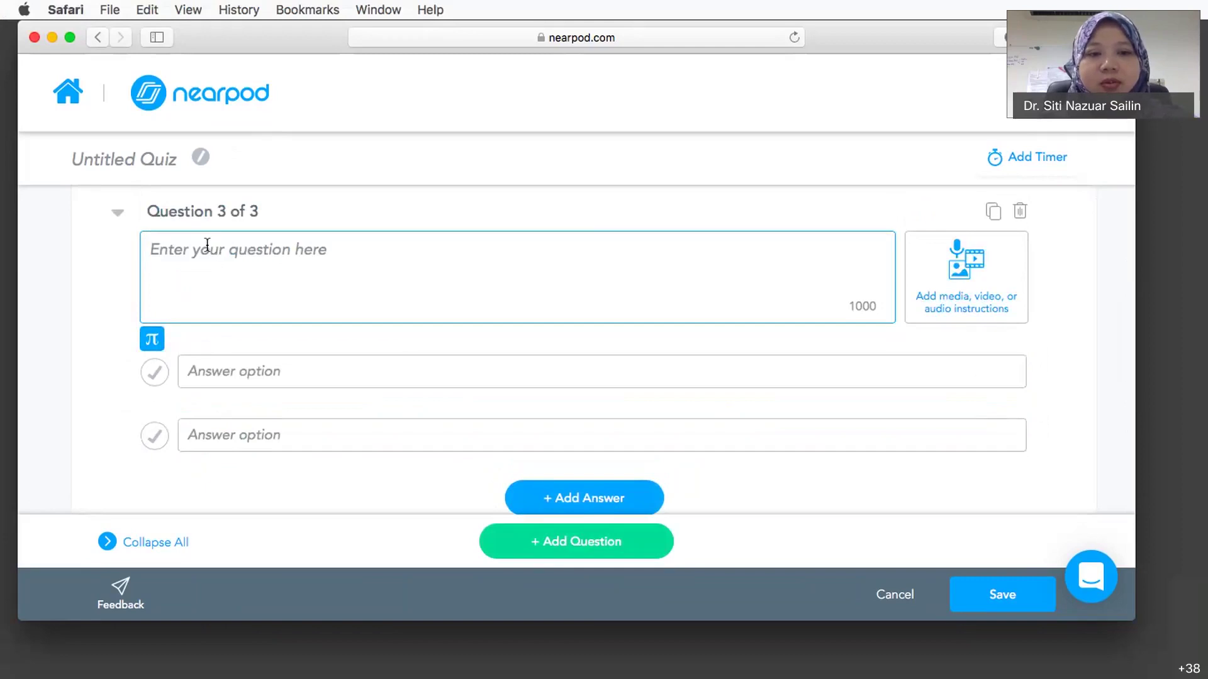
text(Q)
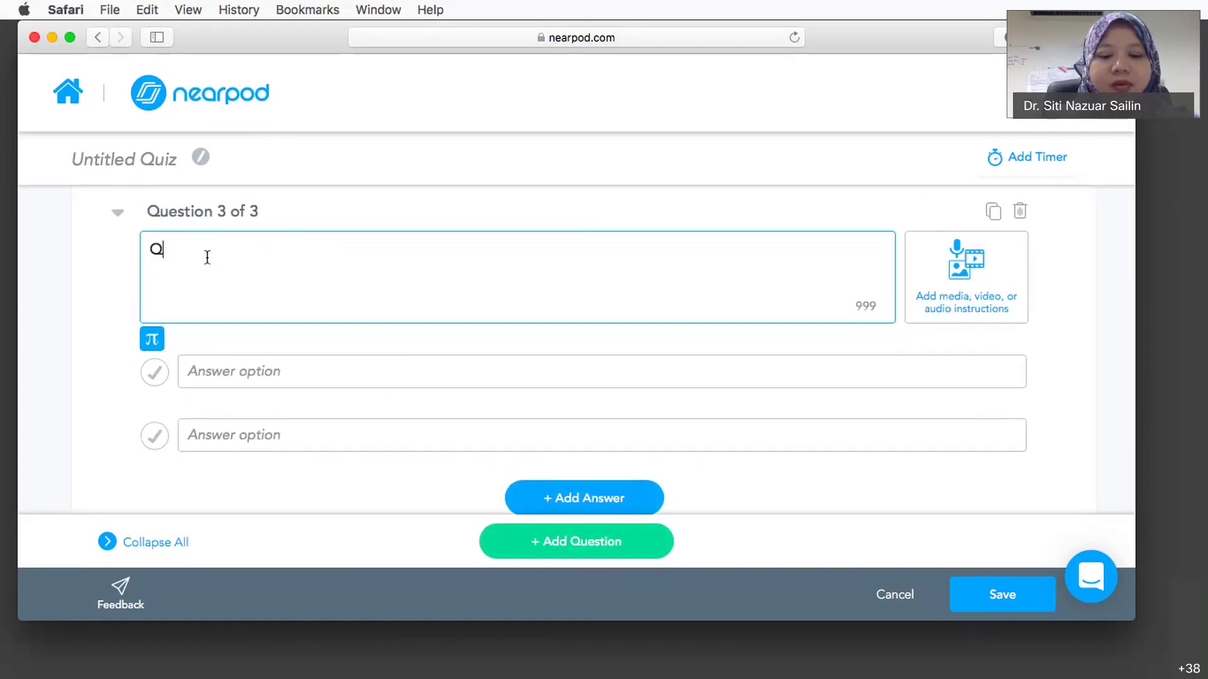
text(uestion 3)
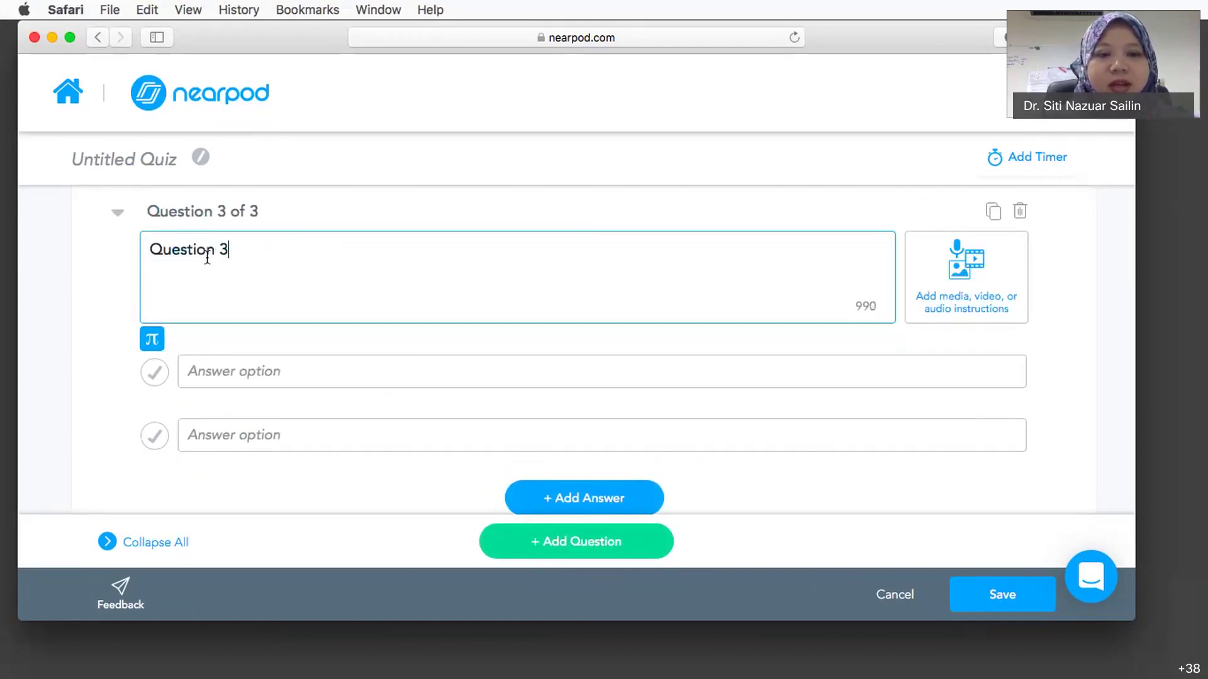
Give Question 3 four answer options reading "a", "b", "c" and "d", adding the third and fourth options
click(240, 368)
text(a)
click(233, 435)
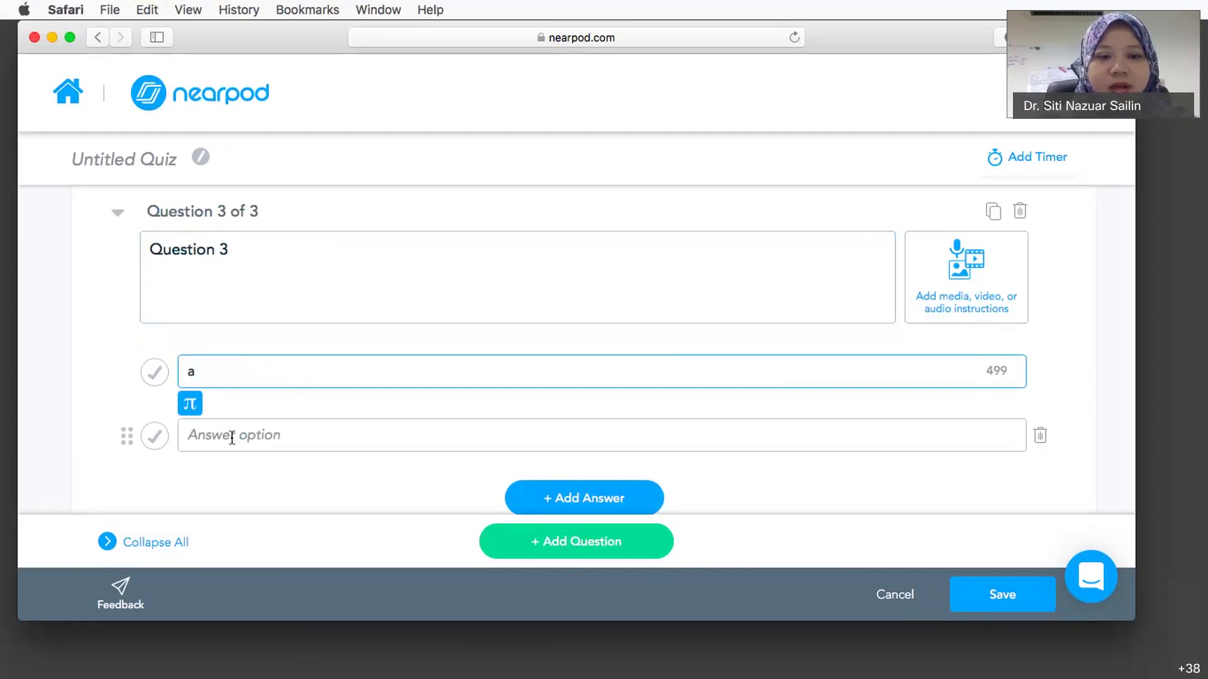
text(b)
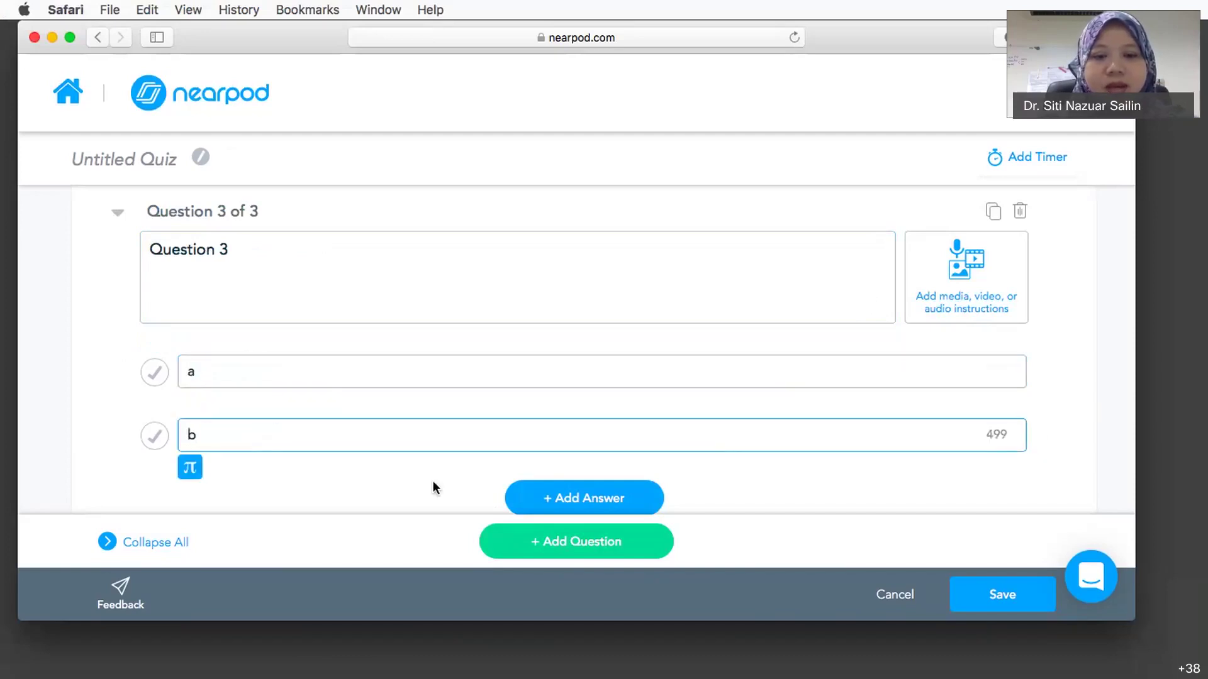
click(536, 500)
text(c)
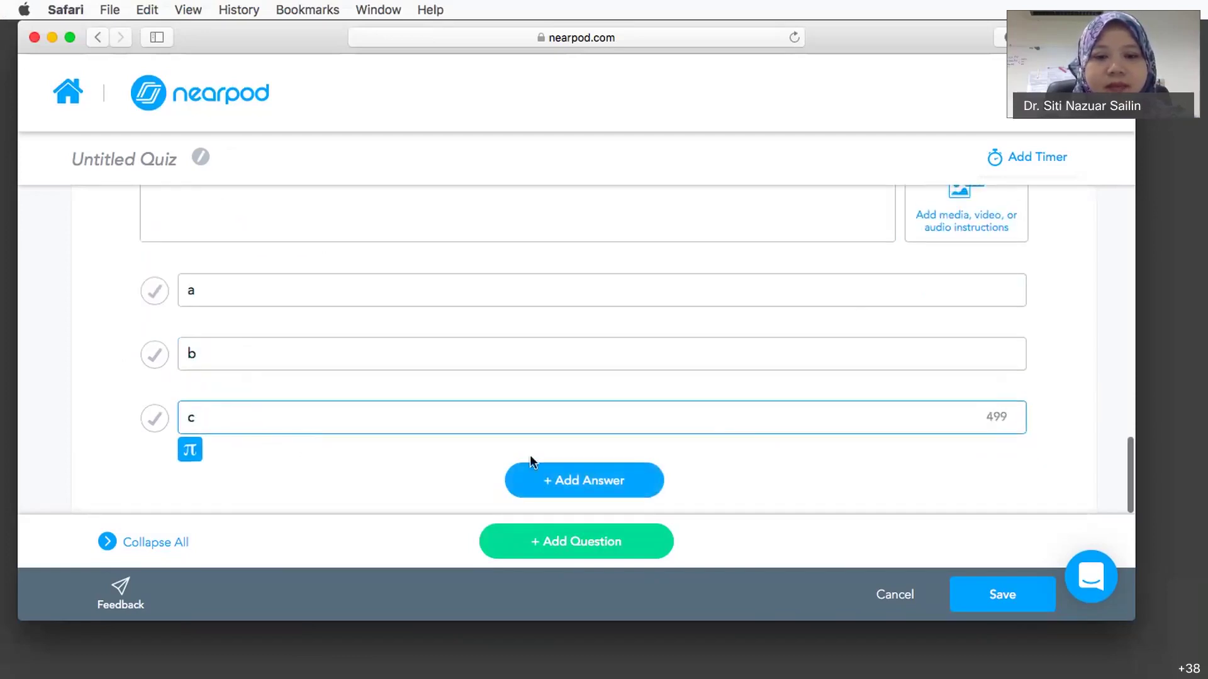
click(544, 481)
text(d)
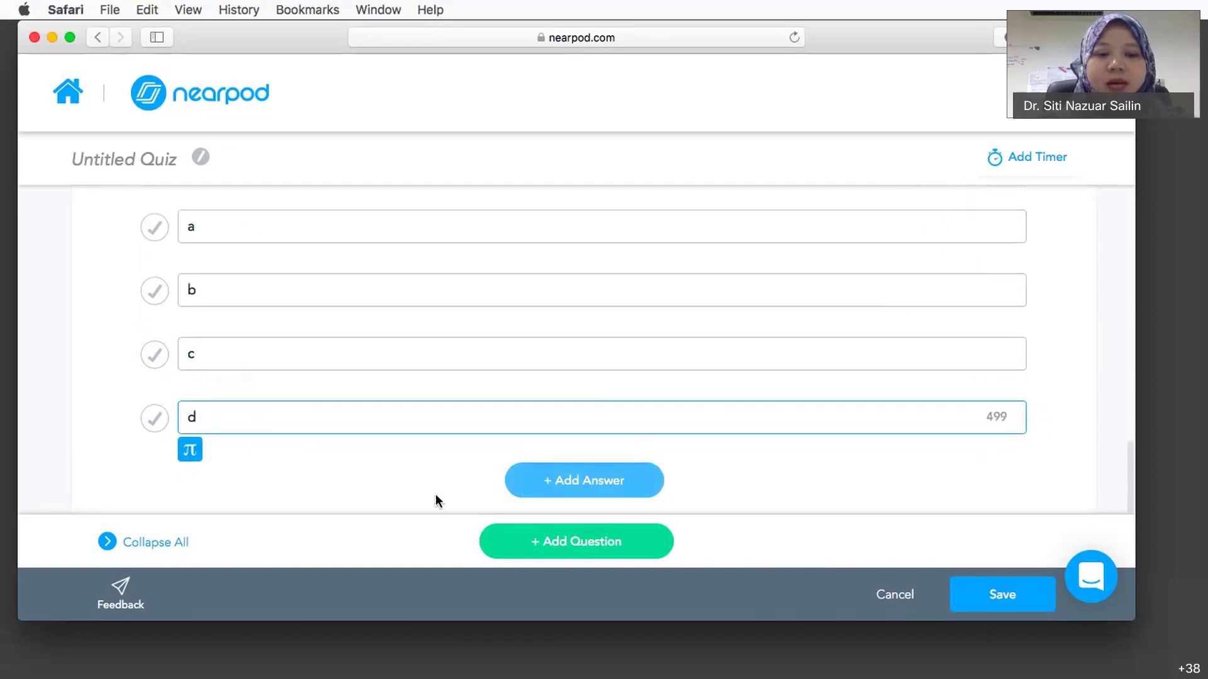
click(406, 498)
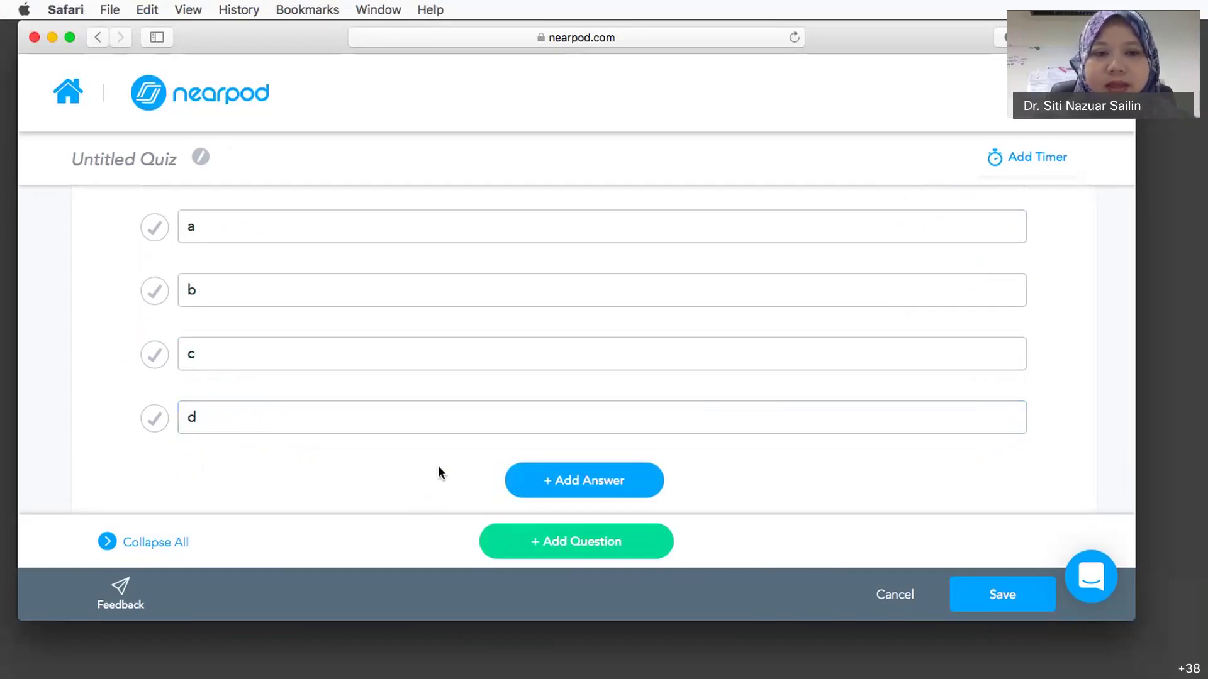
Review all three quiz questions with their answer options and media areas, and try to save the quiz
scroll(438, 468, up, 10)
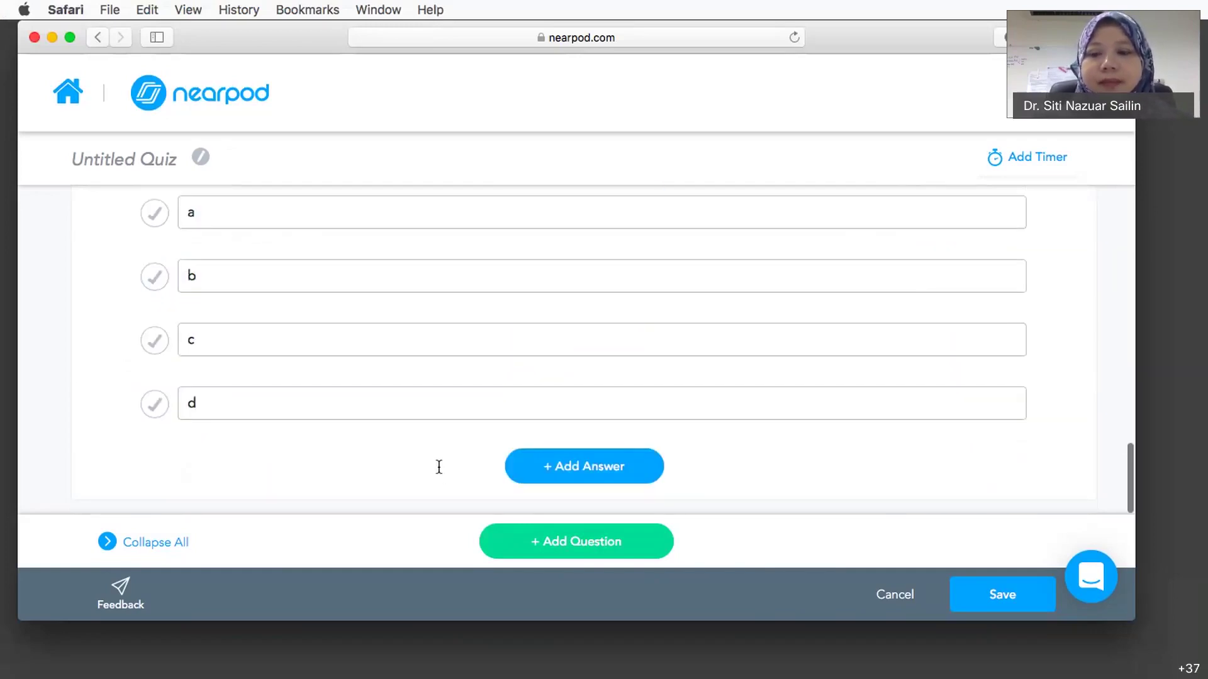
scroll(439, 466, down, 3)
scroll(438, 466, up, 8)
scroll(439, 466, up, 6)
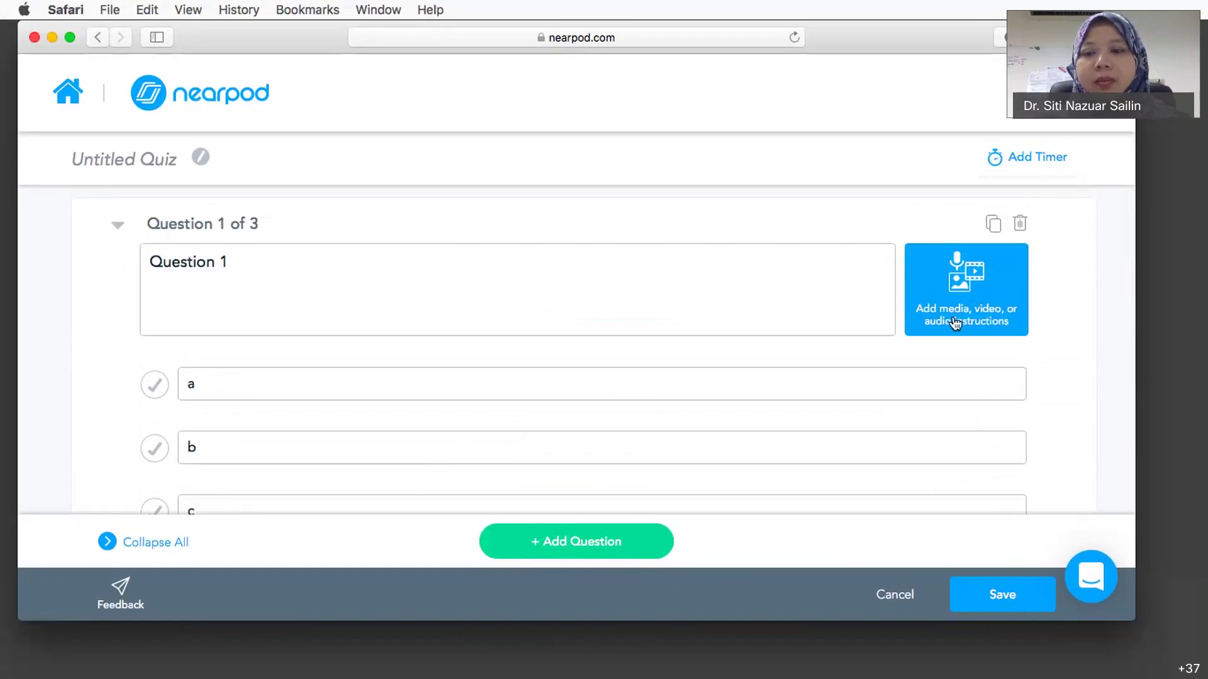
scroll(910, 339, down, 2)
scroll(910, 340, down, 5)
scroll(910, 340, up, 1)
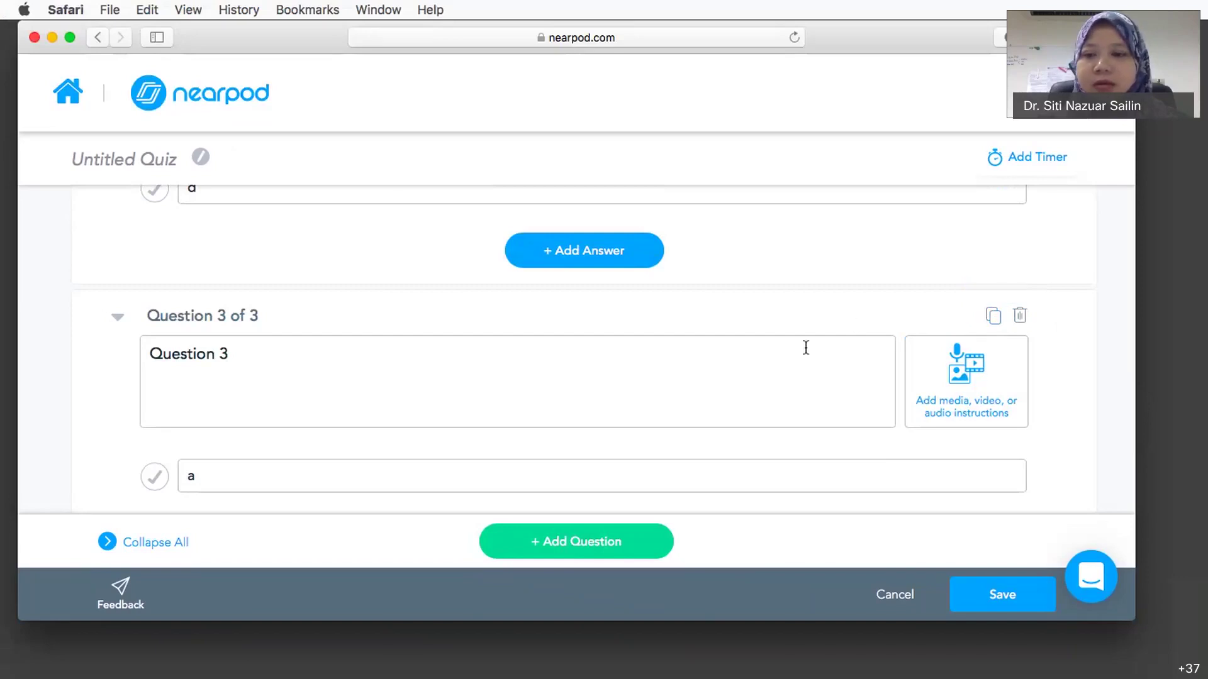
scroll(804, 345, down, 3)
scroll(805, 347, down, 3)
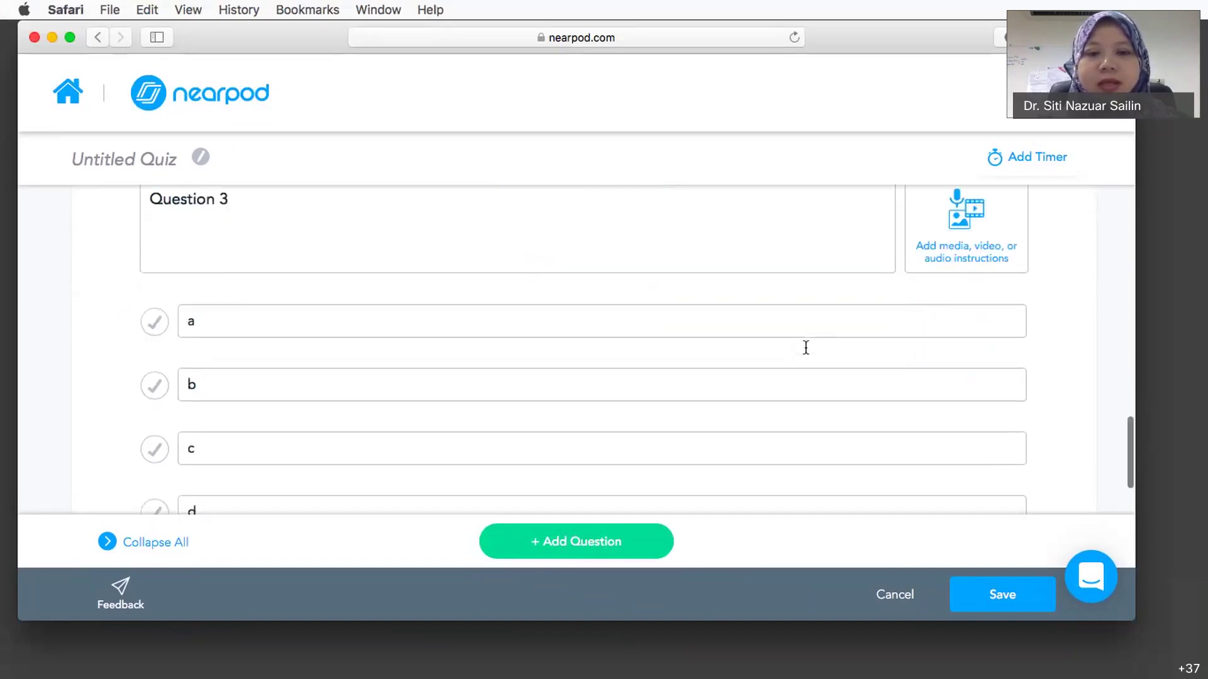
scroll(805, 348, down, 2)
scroll(805, 346, down, 1)
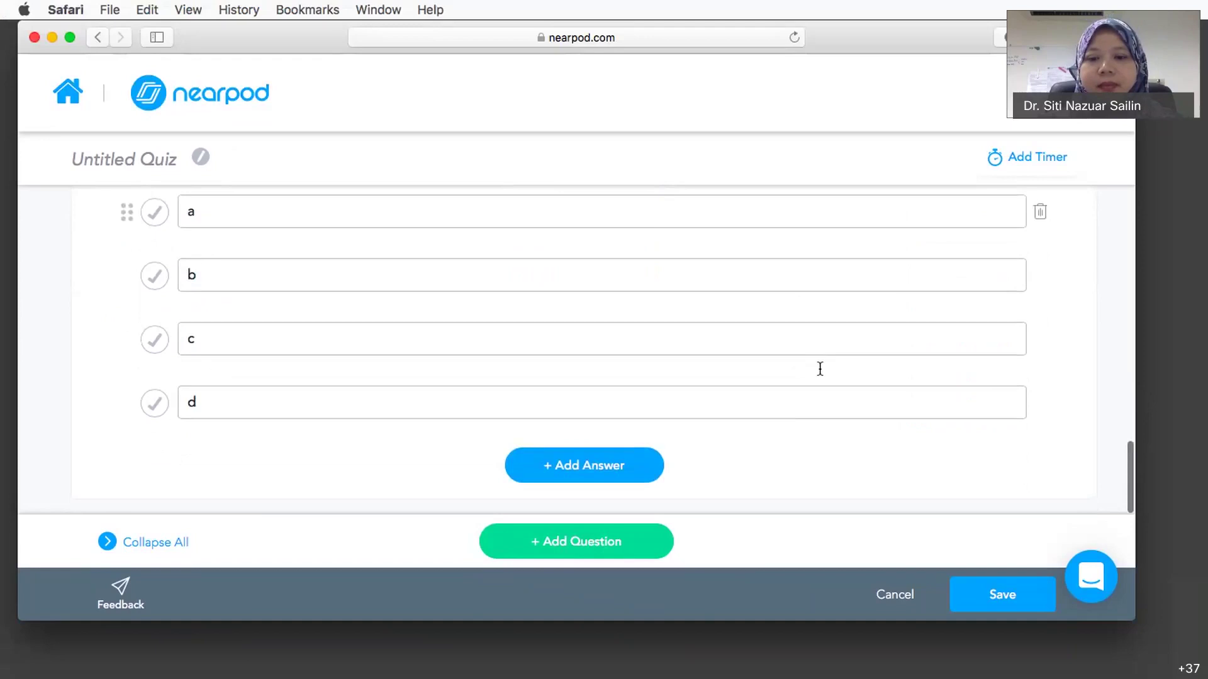
click(986, 604)
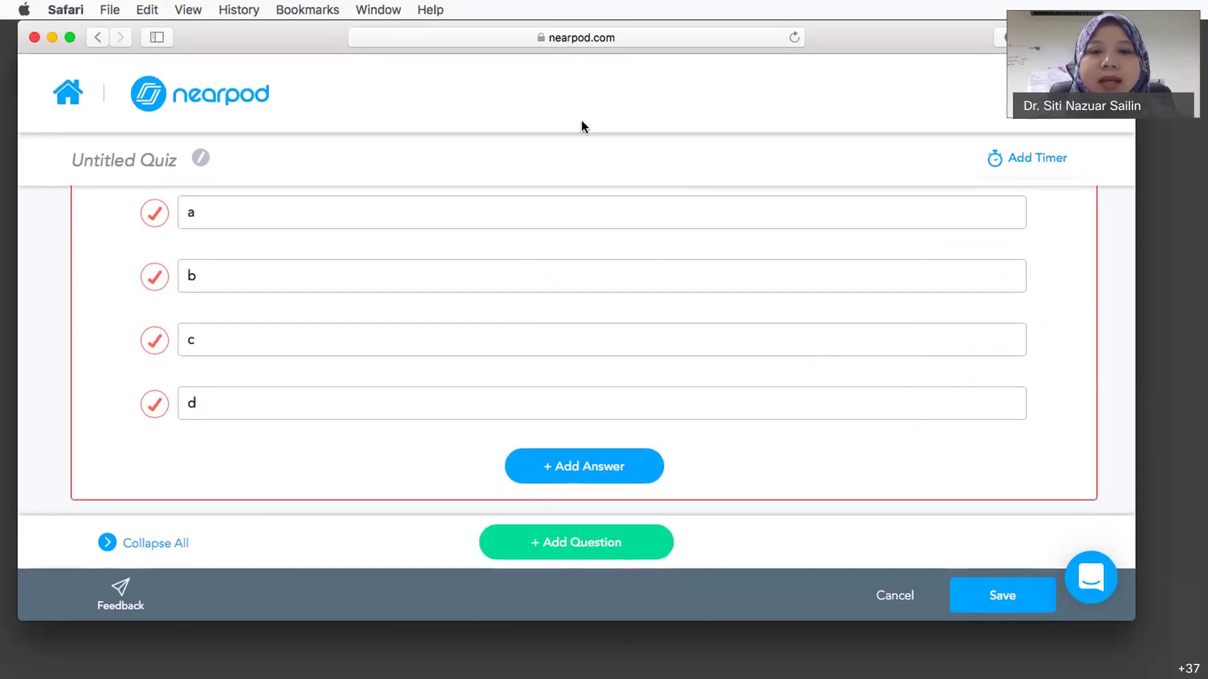
Mark the correct answers: "b" for Question 1, "c" for Question 2 and "d" for Question 3
scroll(461, 339, up, 3)
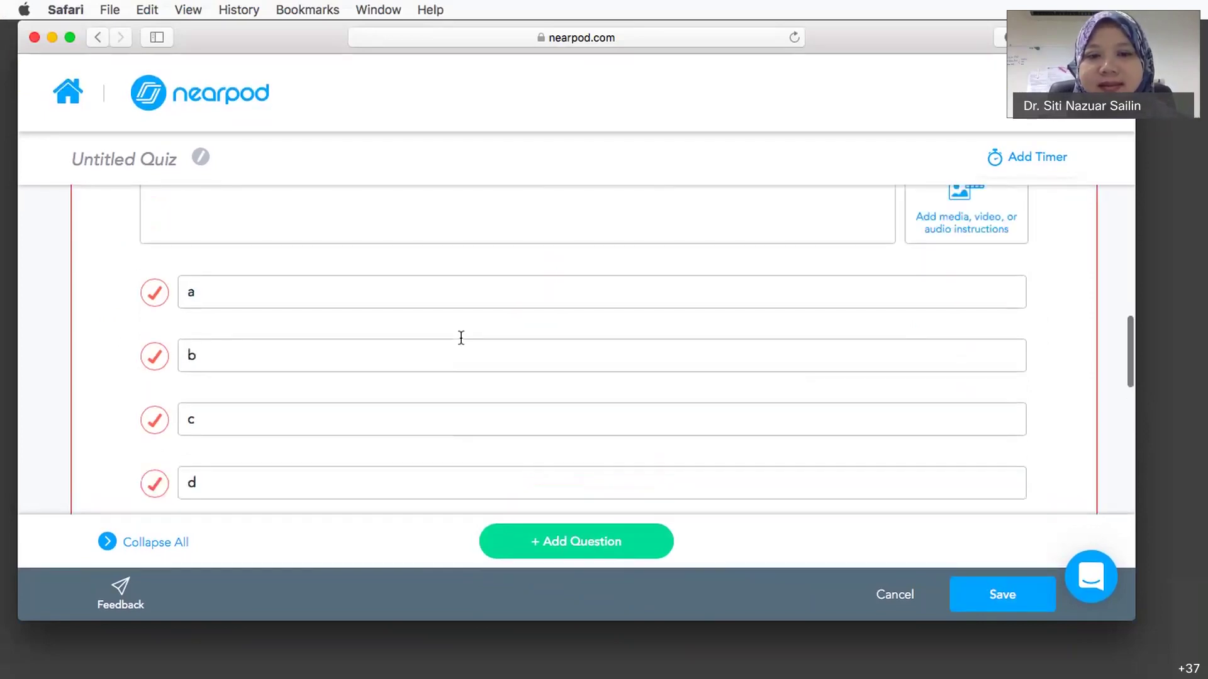
scroll(461, 338, down, 1)
scroll(459, 337, up, 1)
scroll(459, 339, down, 1)
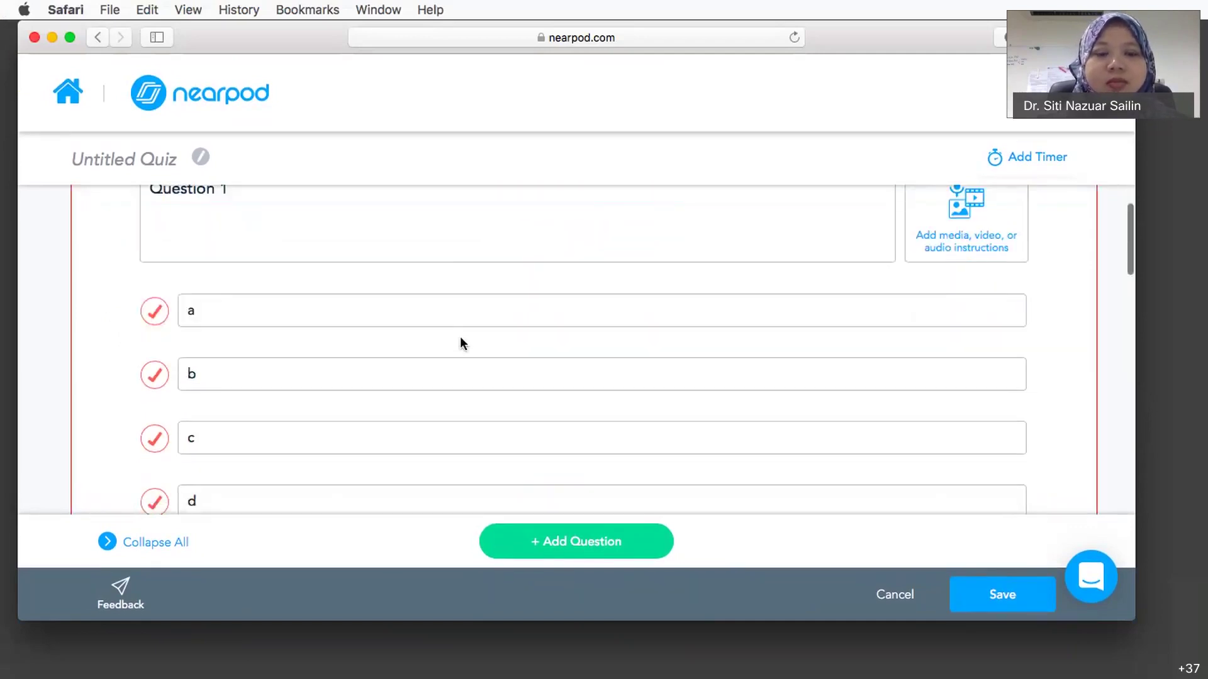
click(154, 376)
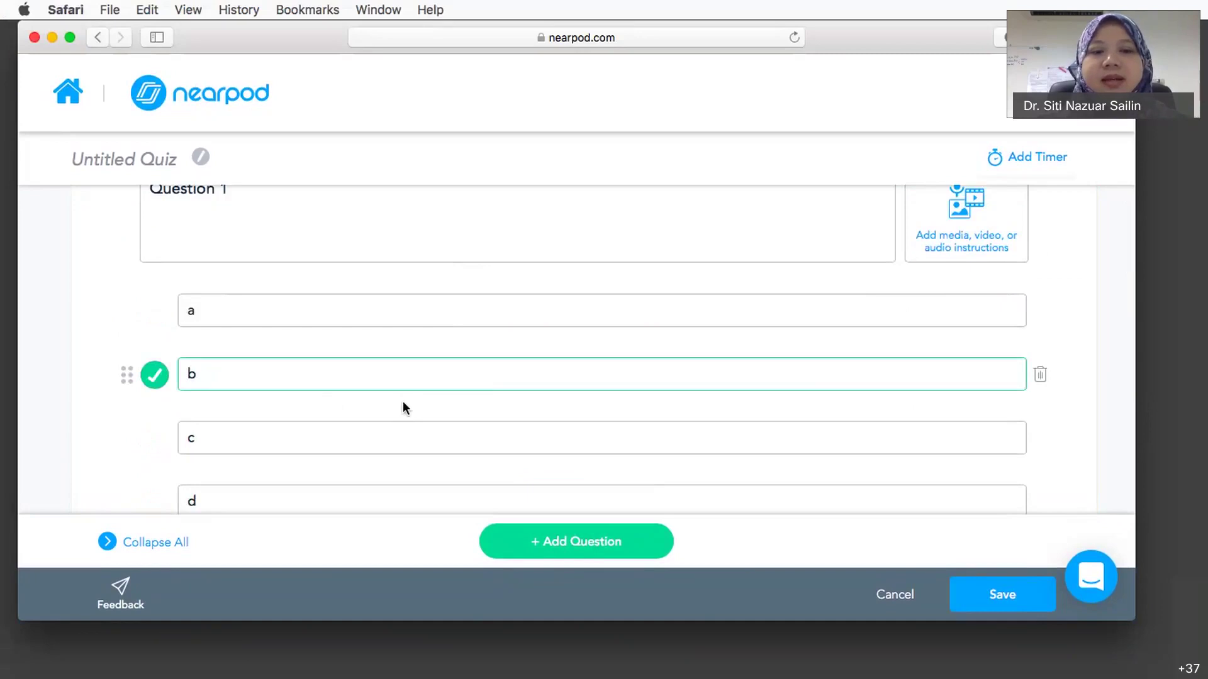
scroll(403, 401, down, 6)
scroll(402, 401, down, 2)
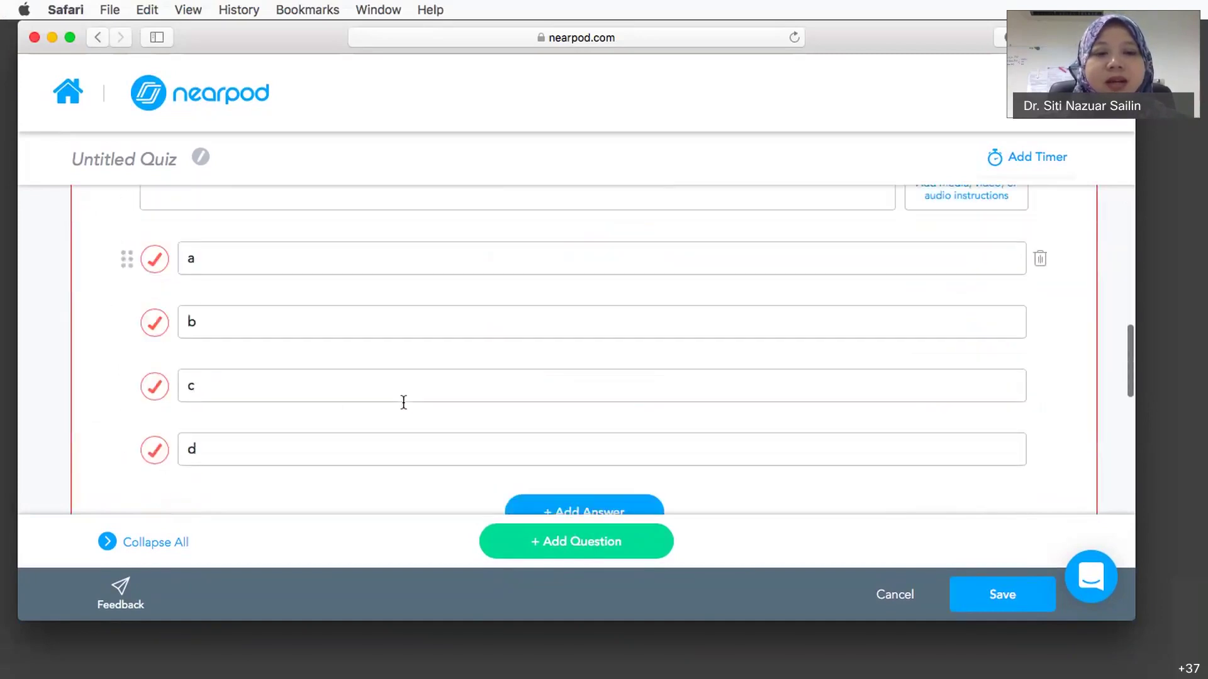
click(154, 386)
scroll(402, 385, down, 6)
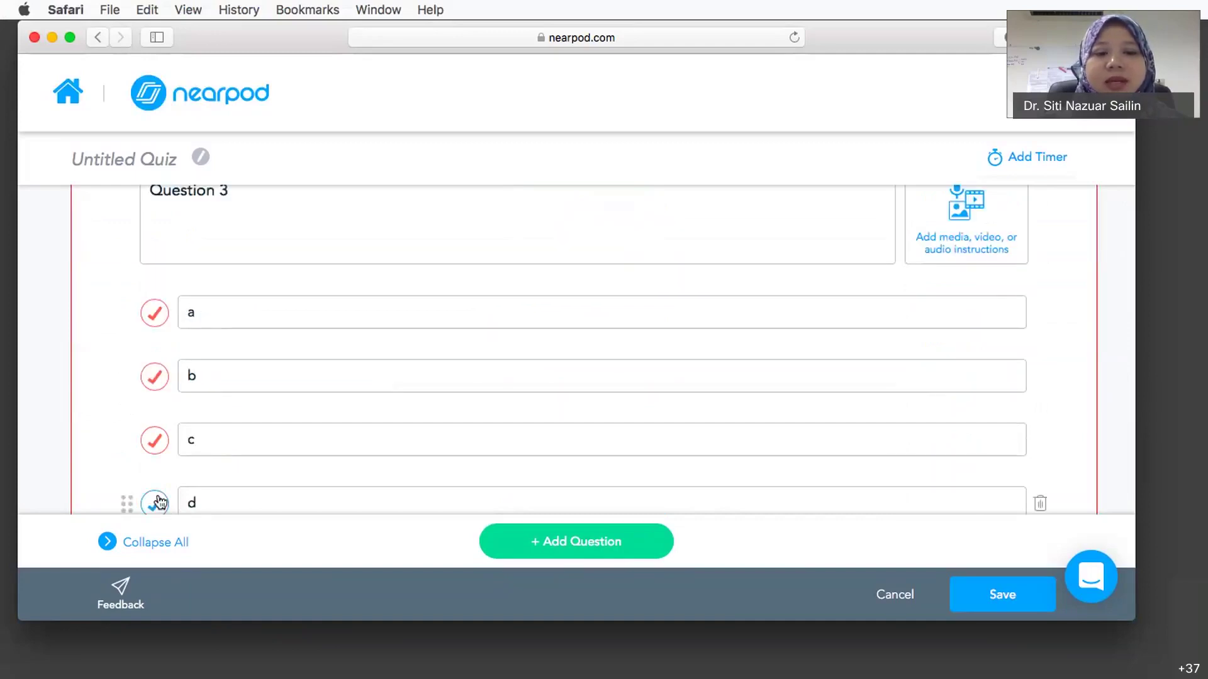
click(155, 503)
scroll(544, 294, down, 1)
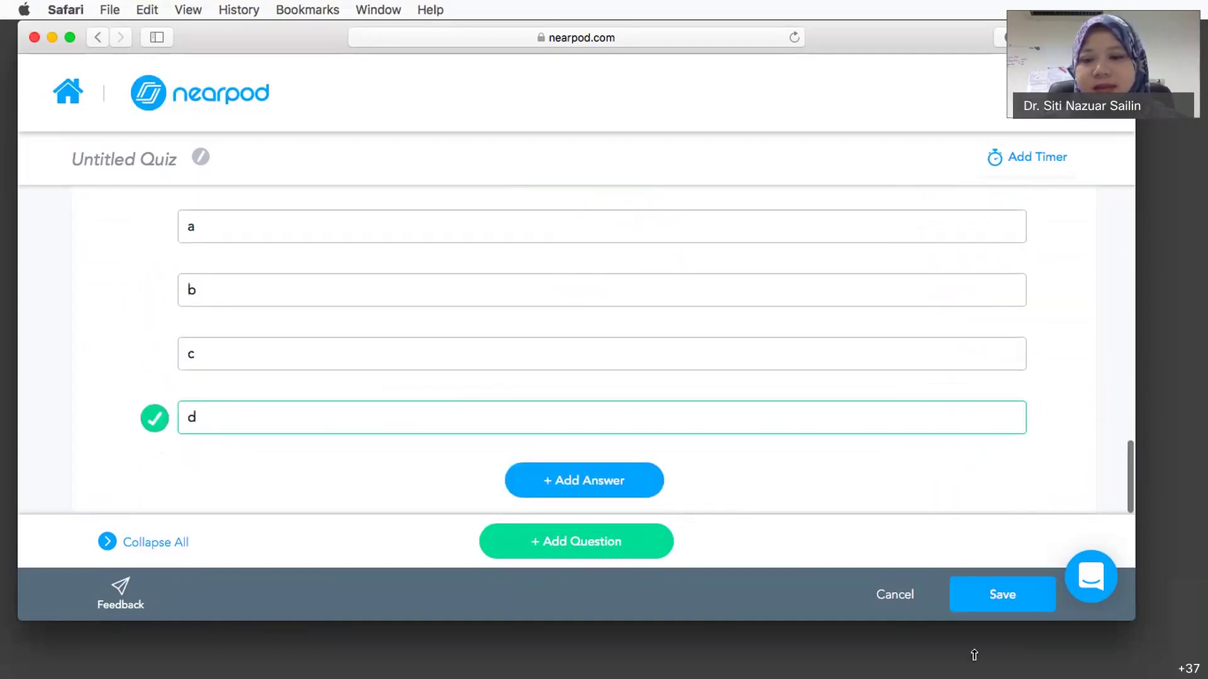
Save the quiz and look through the lesson's slides to check where the quiz and other activities sit
click(992, 602)
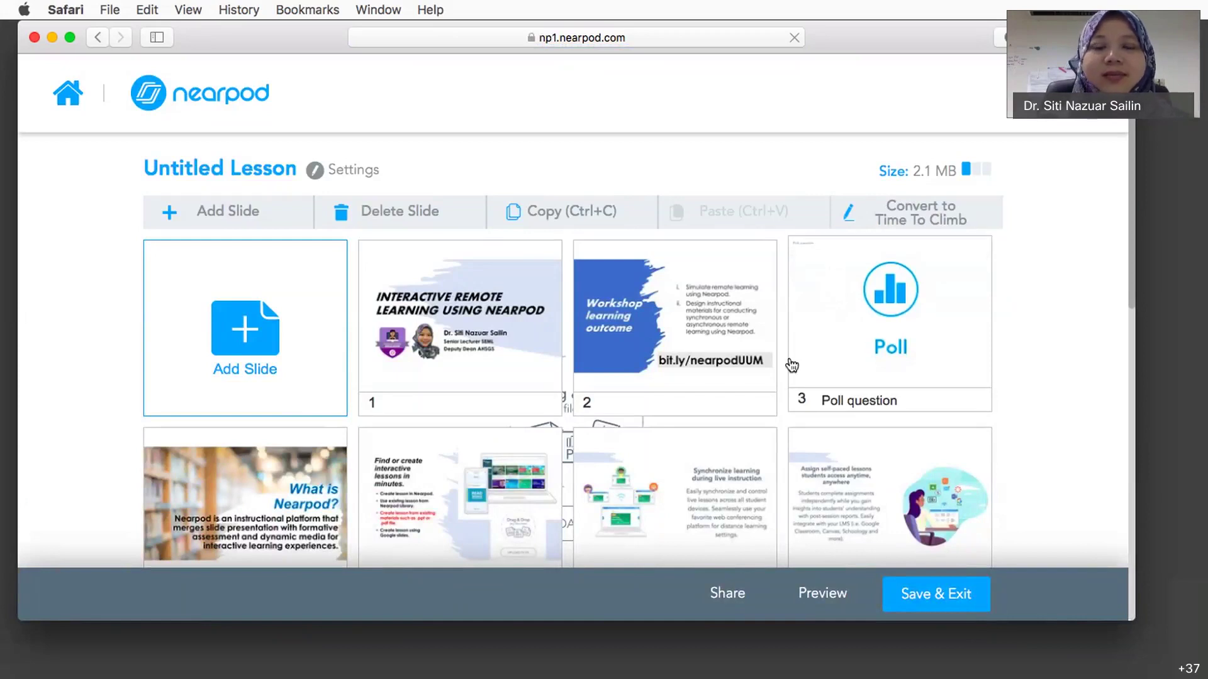
scroll(695, 348, down, 2)
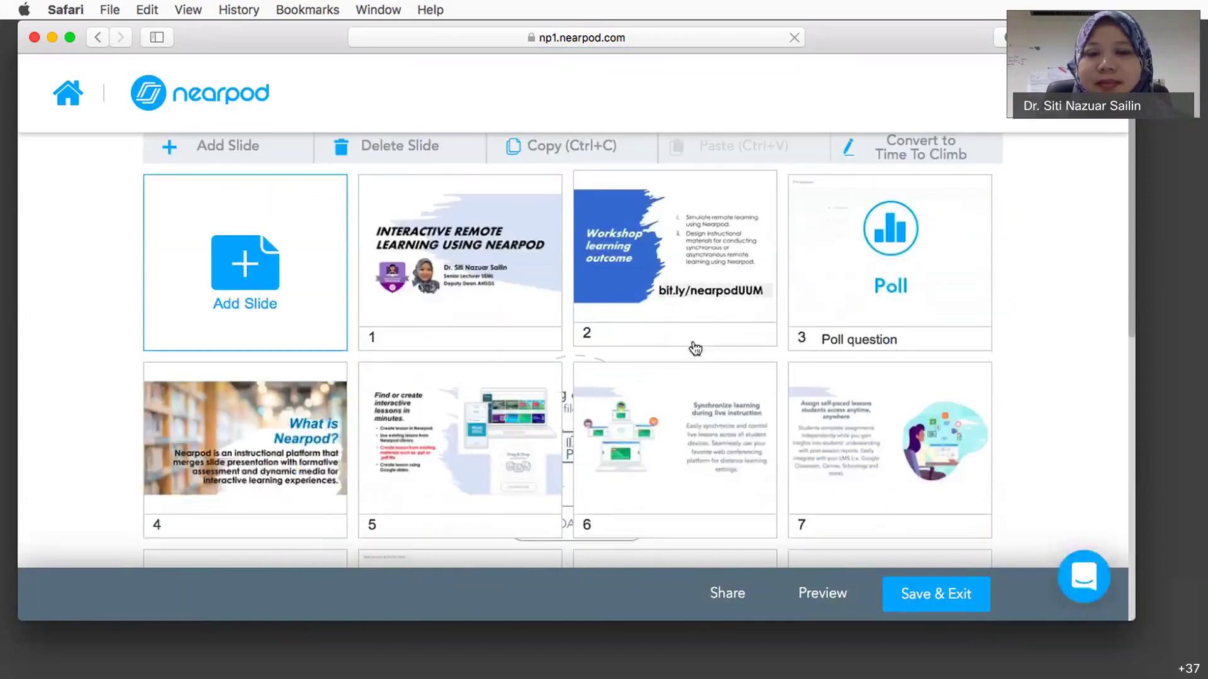
scroll(695, 348, down, 5)
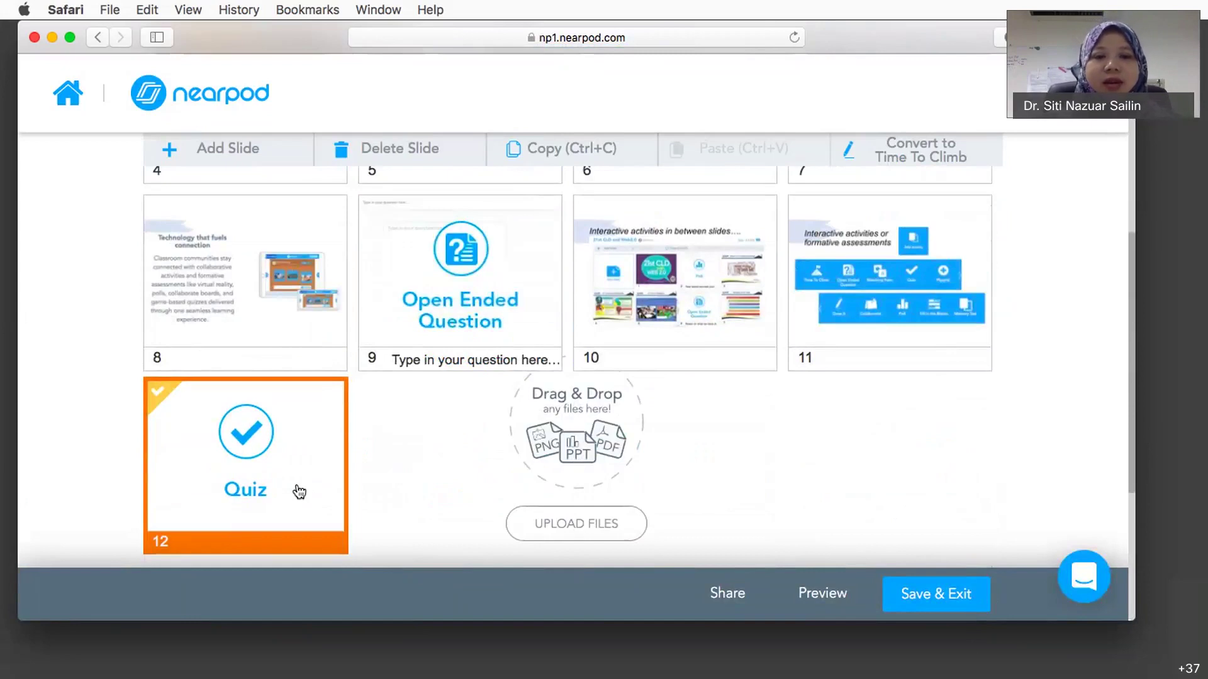
scroll(812, 464, up, 10)
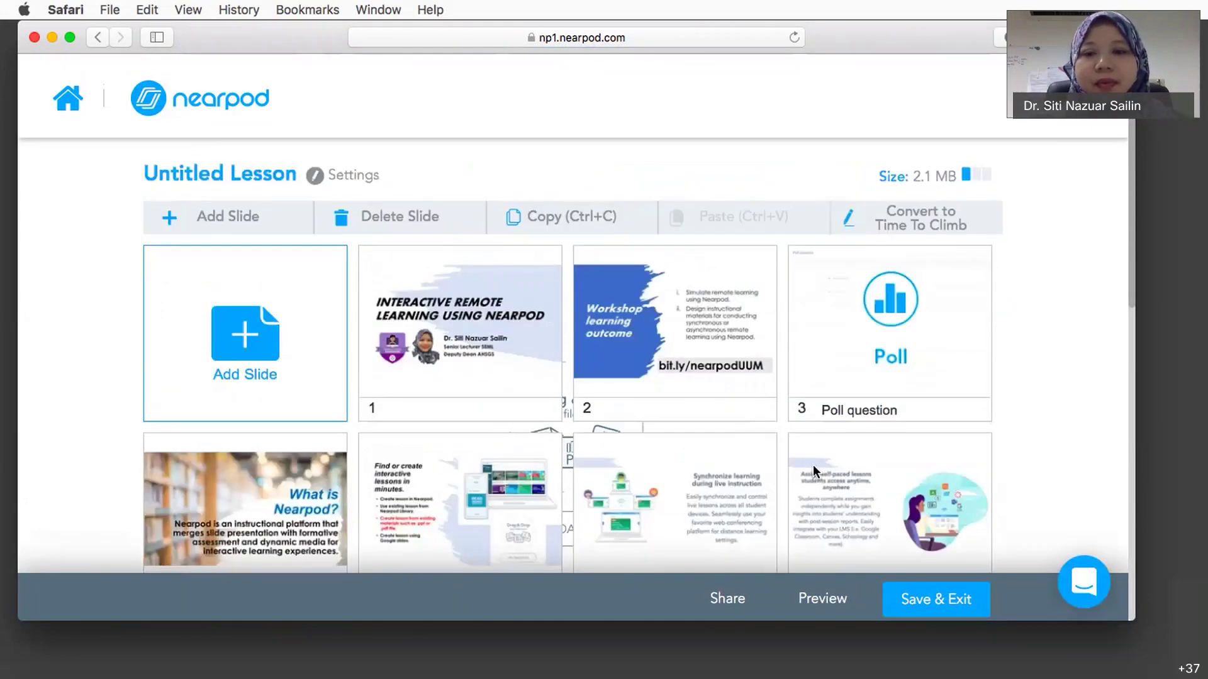
scroll(816, 473, down, 4)
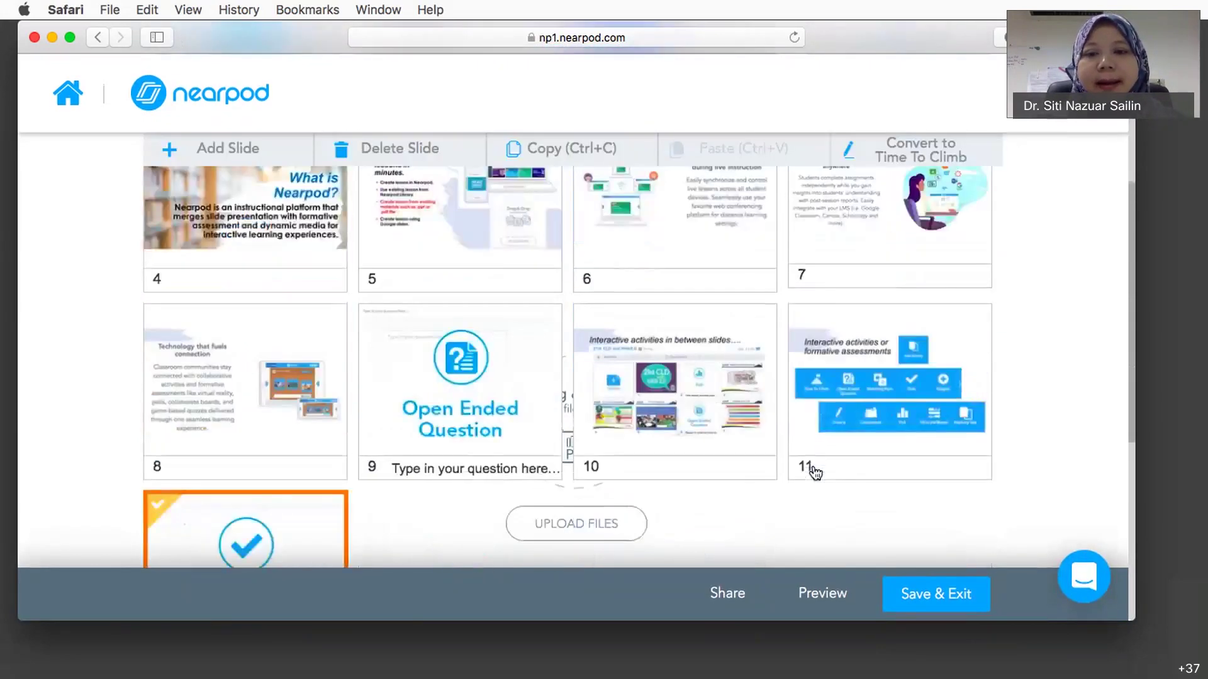
scroll(815, 473, up, 6)
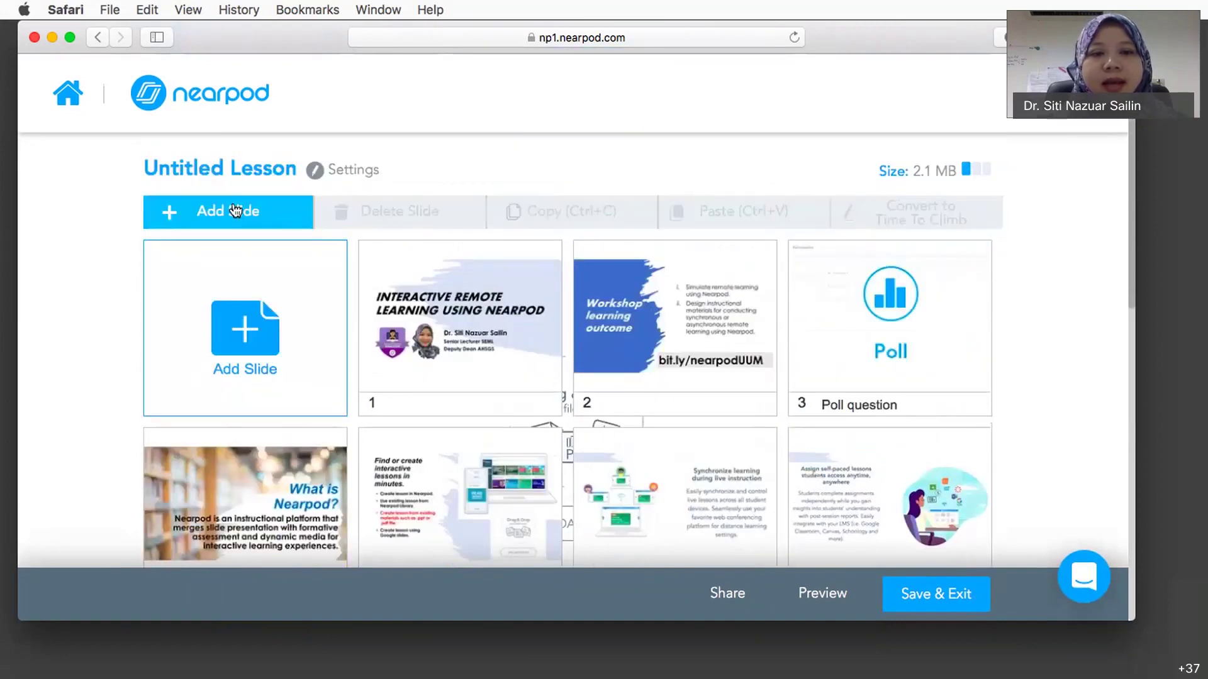
click(234, 211)
click(557, 335)
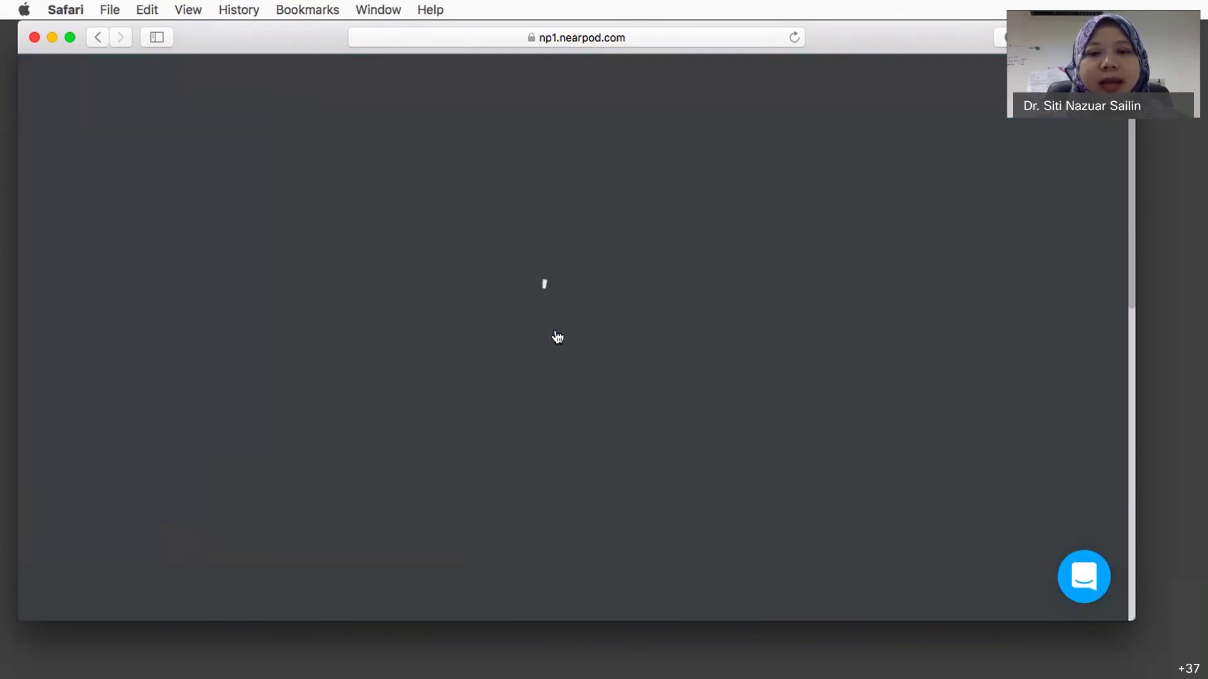
click(978, 106)
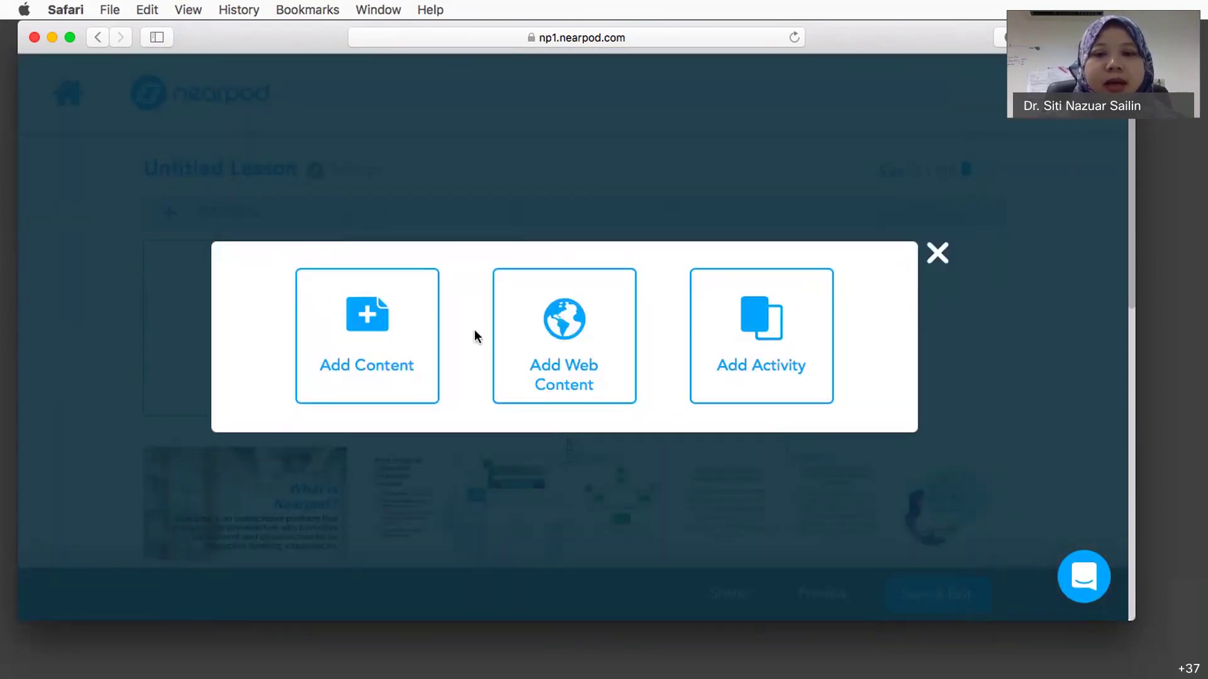
click(341, 341)
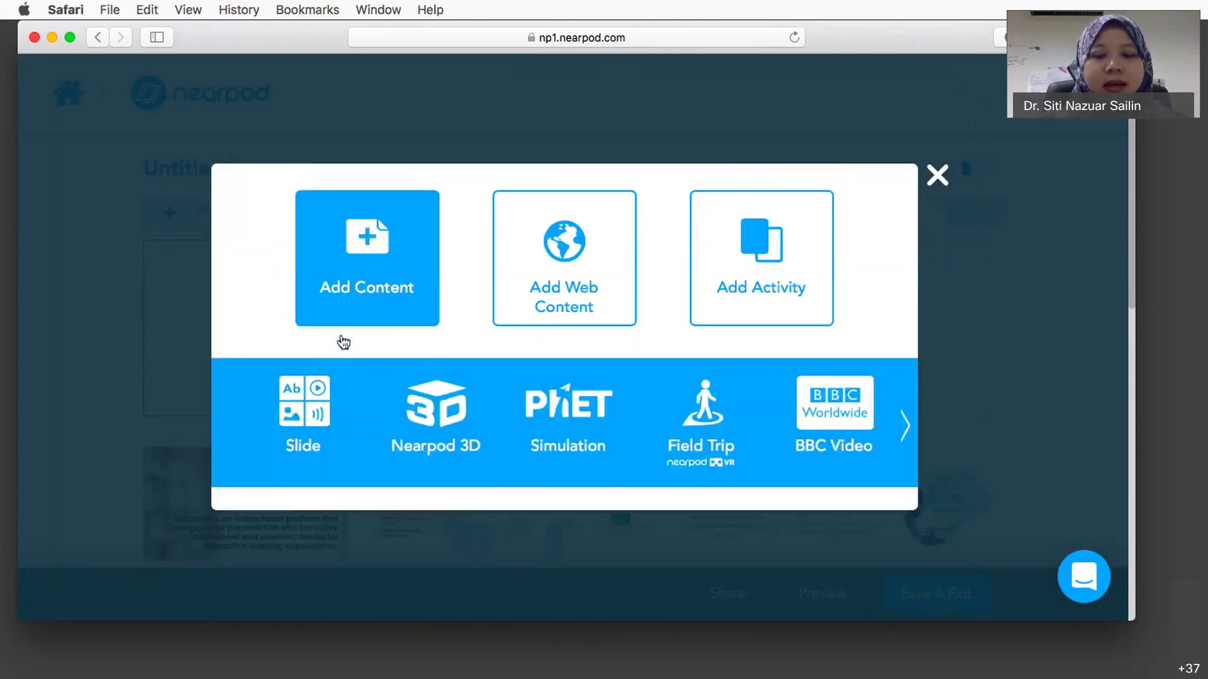
click(577, 293)
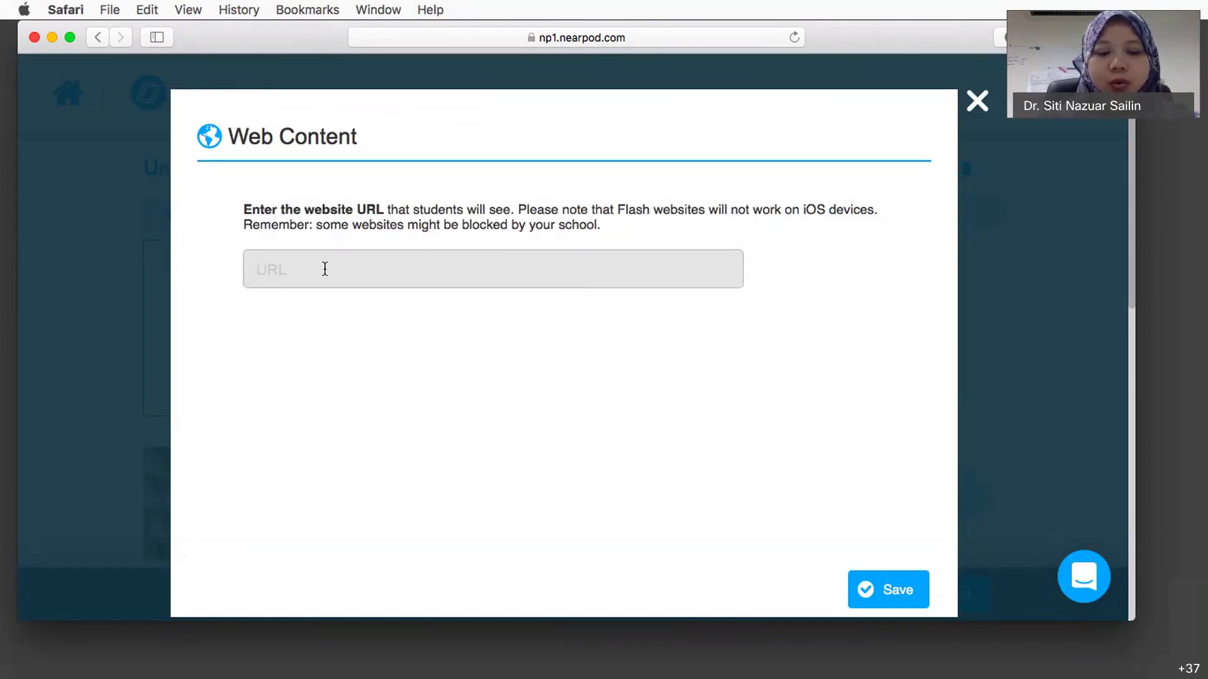
text(www.)
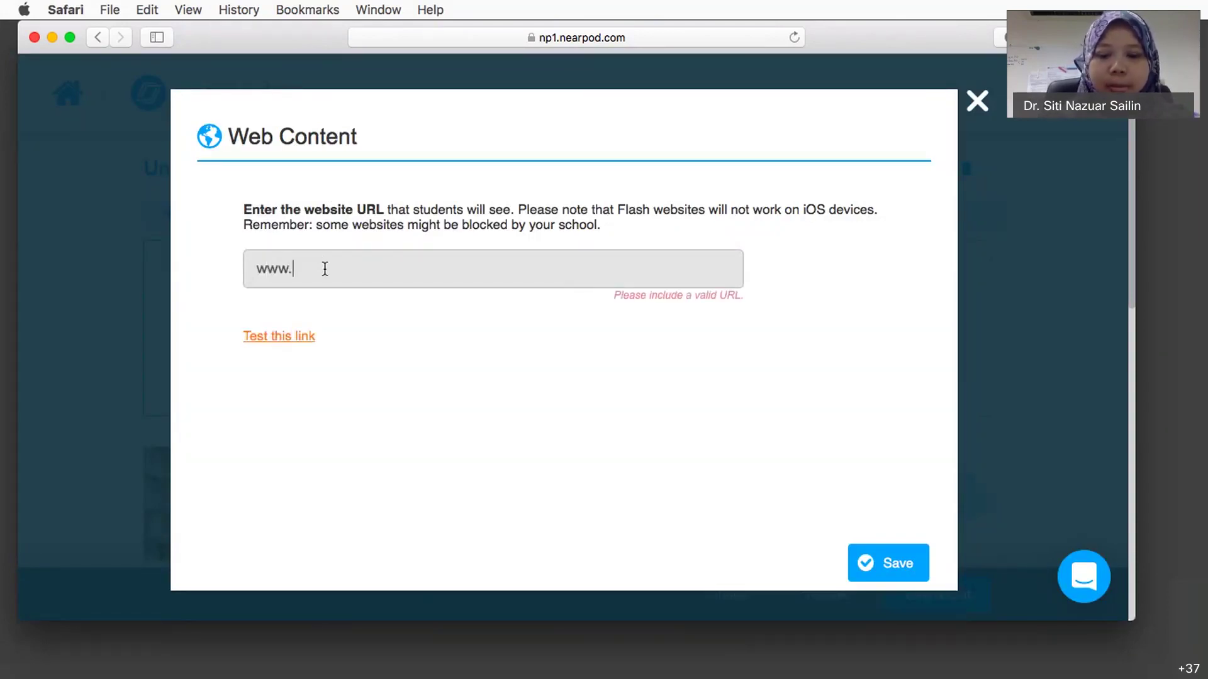
text(uum.edu.my)
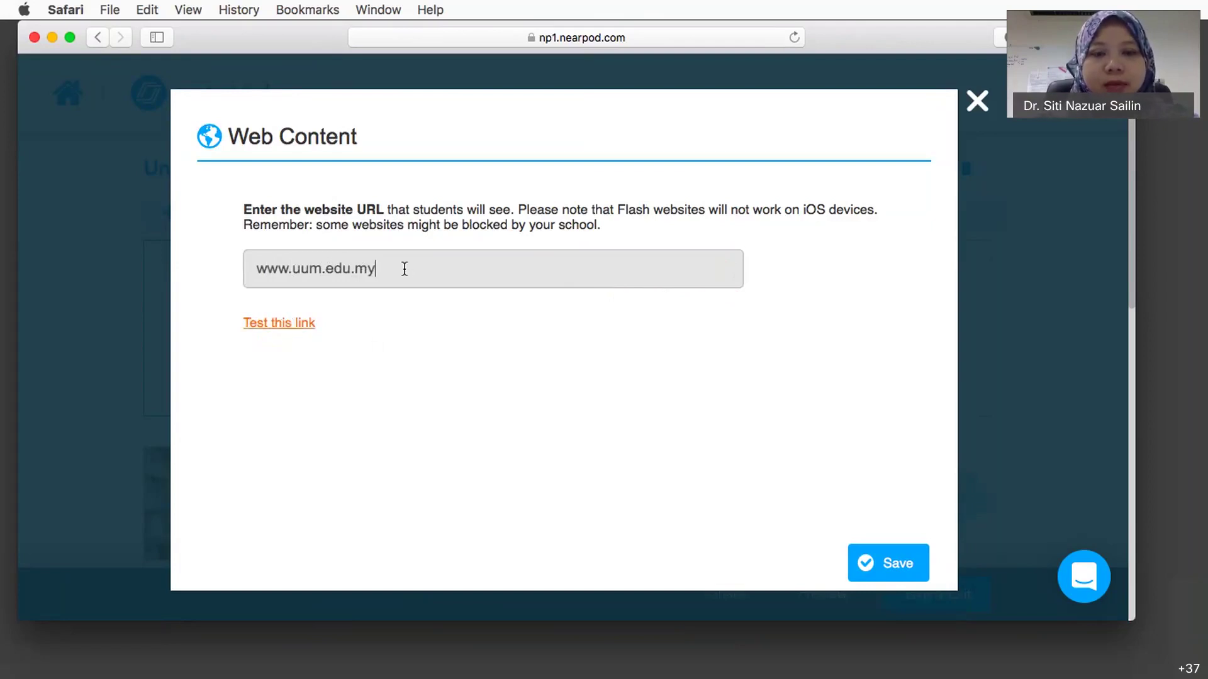
Test the website link, look over the page it opens, and save the web content slide
click(289, 324)
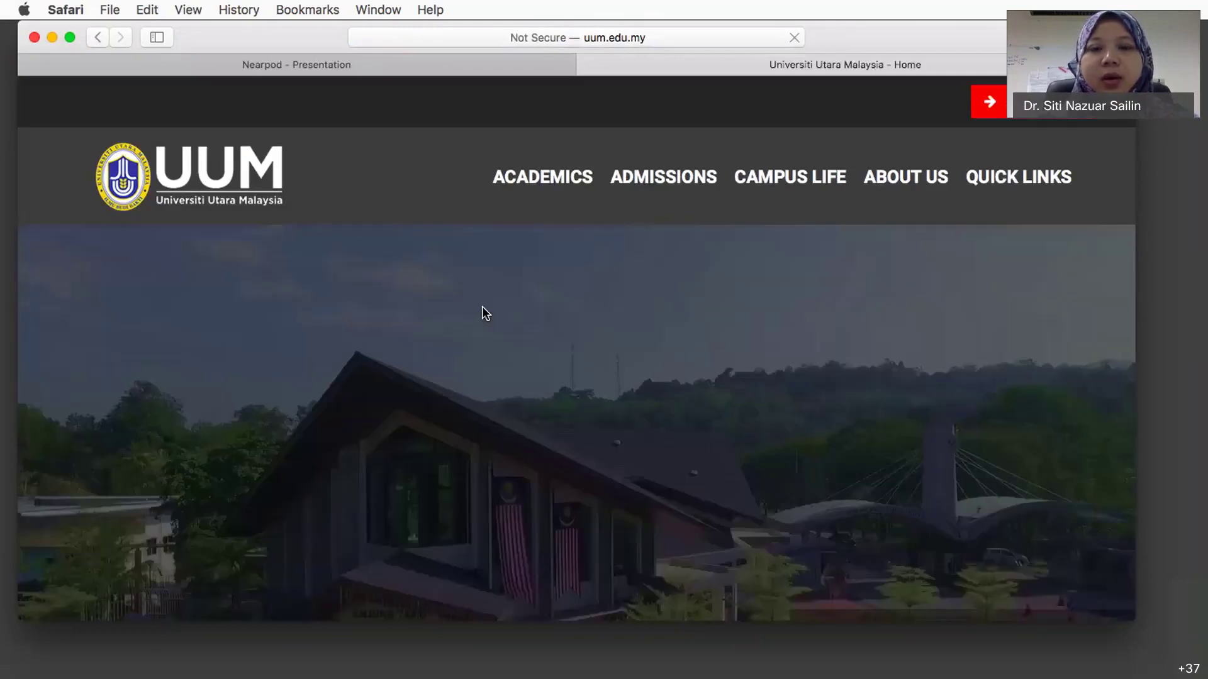
scroll(482, 307, down, 5)
scroll(633, 138, up, 5)
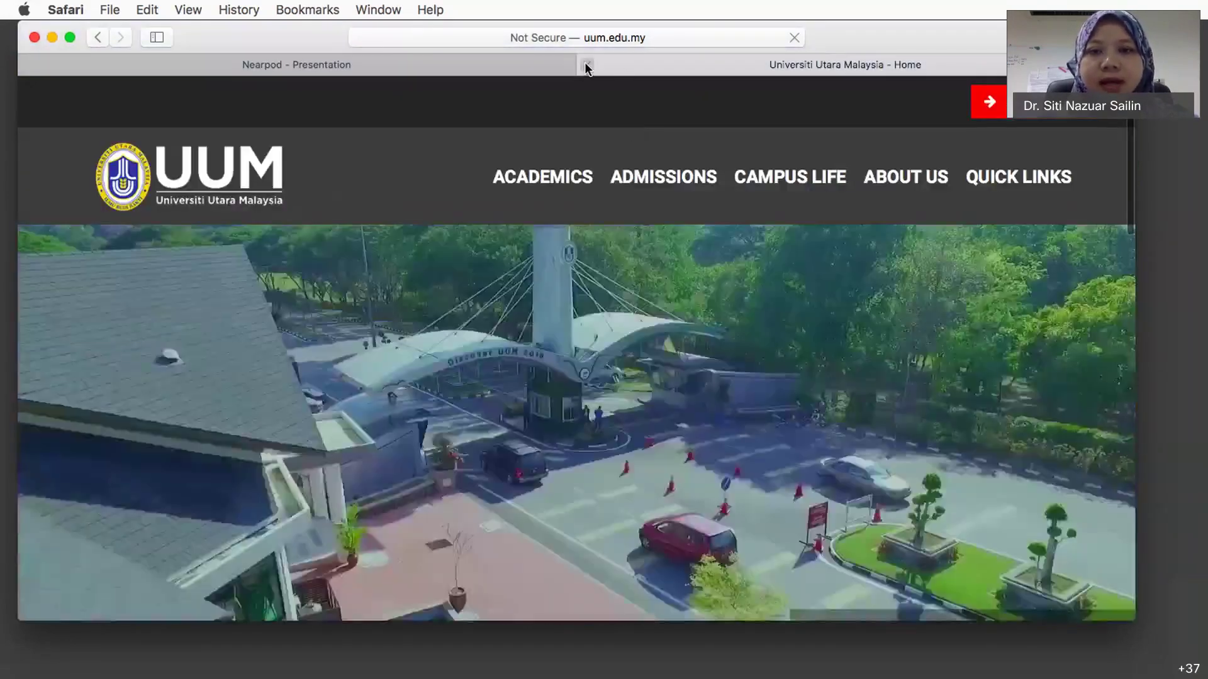
click(586, 64)
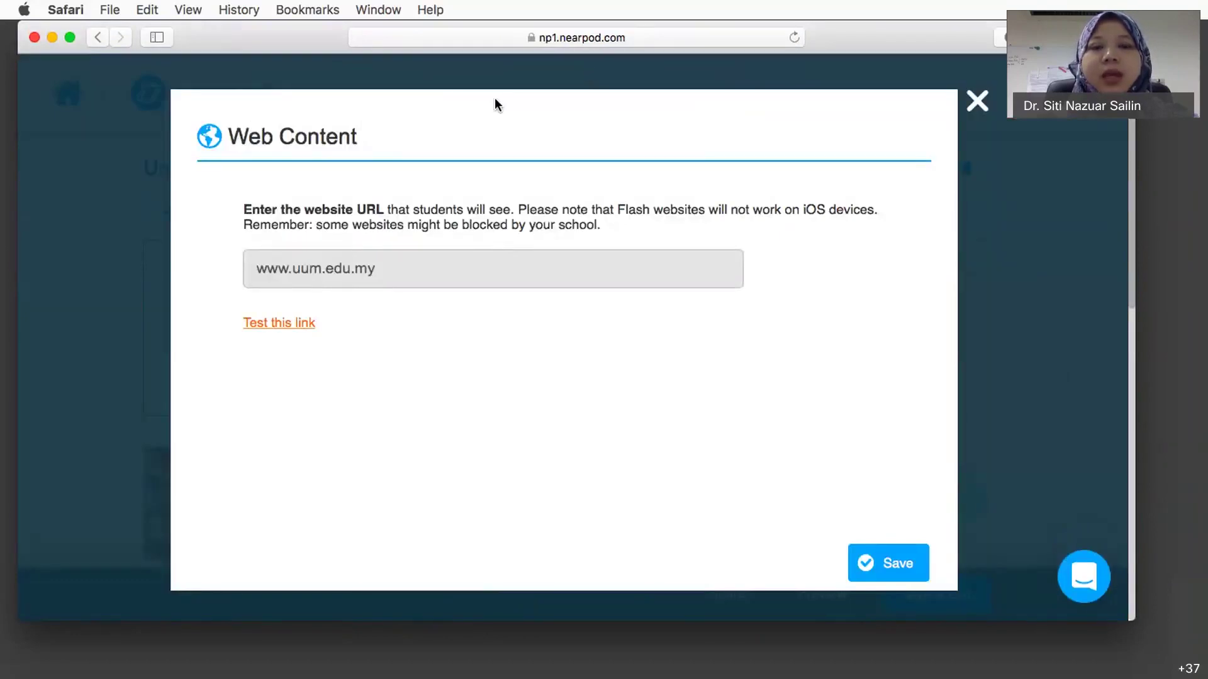
click(890, 571)
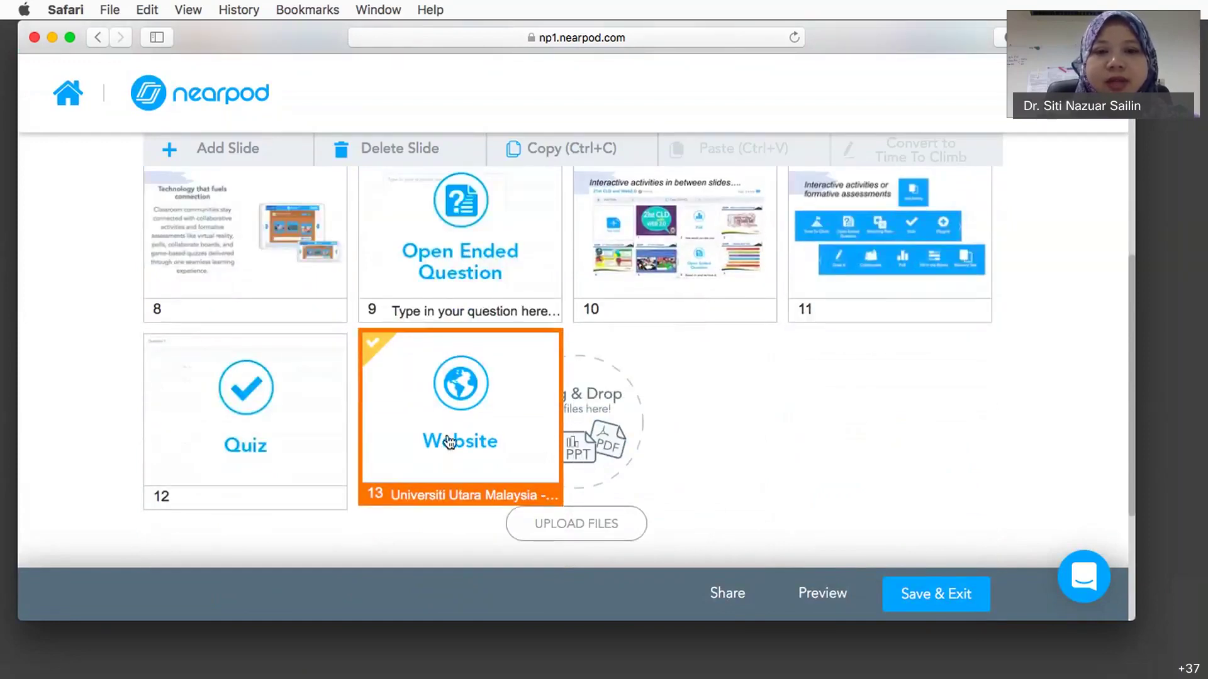
Move the website slide up to position 7, directly after slide 6, and check the new slide order
drag(449, 443, 224, 277)
scroll(507, 478, up, 5)
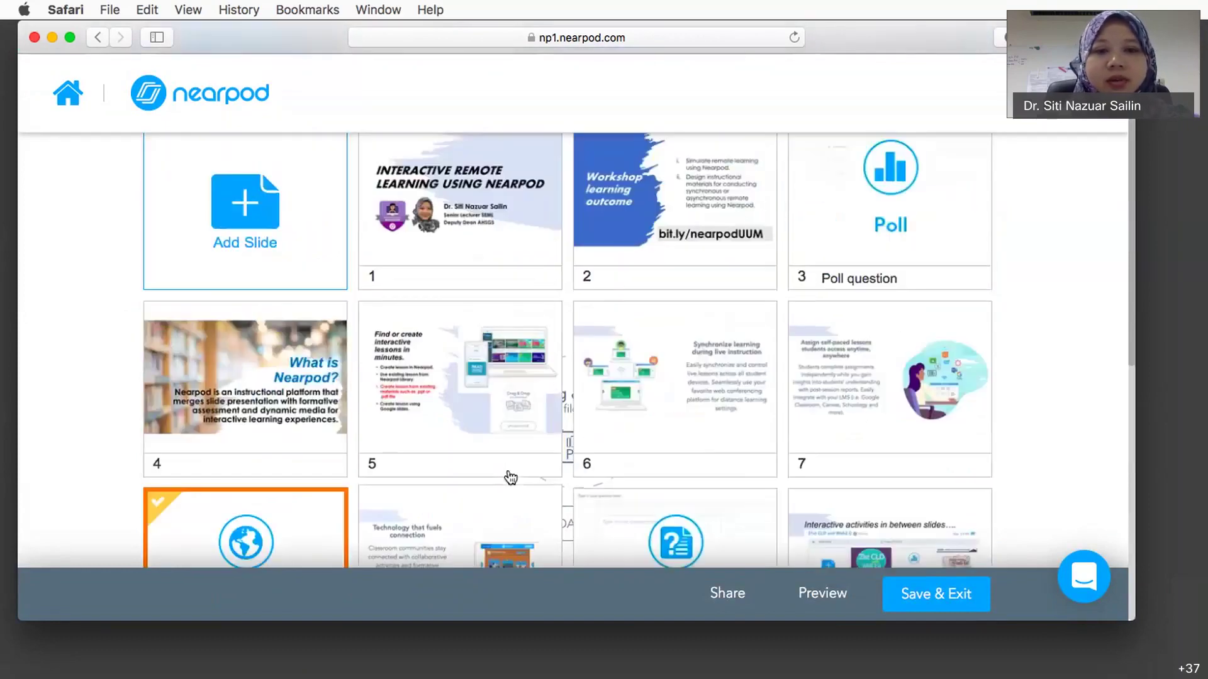
drag(291, 531, 943, 342)
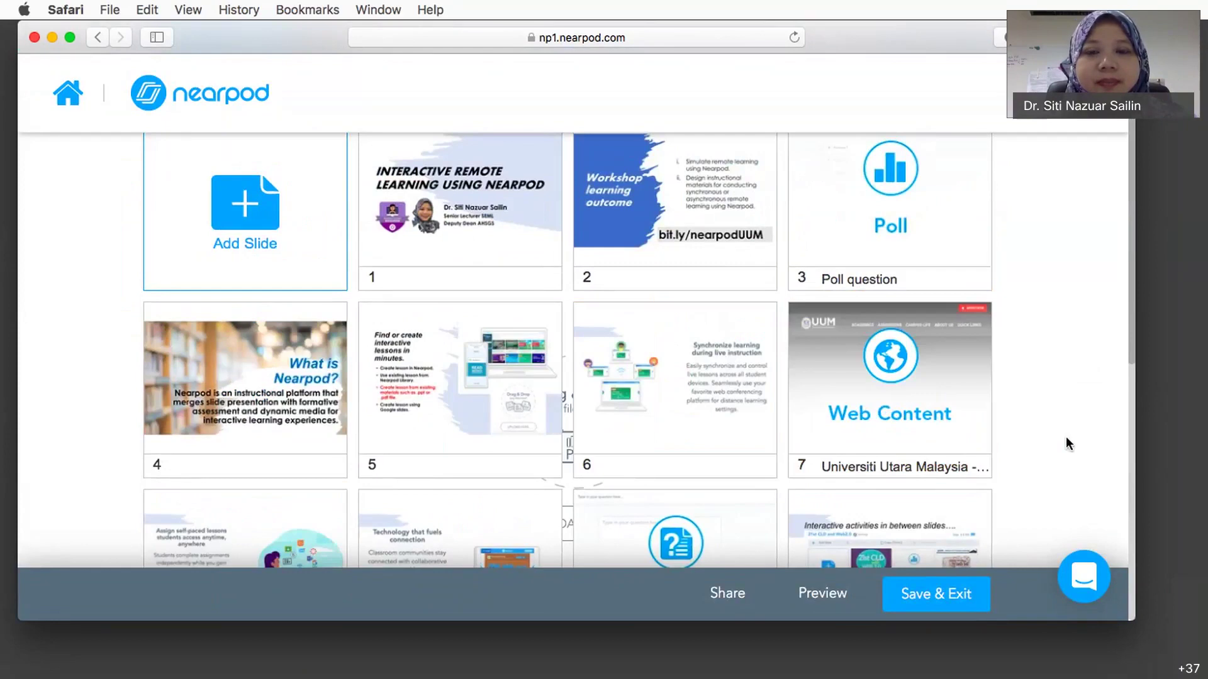
scroll(1066, 437, down, 5)
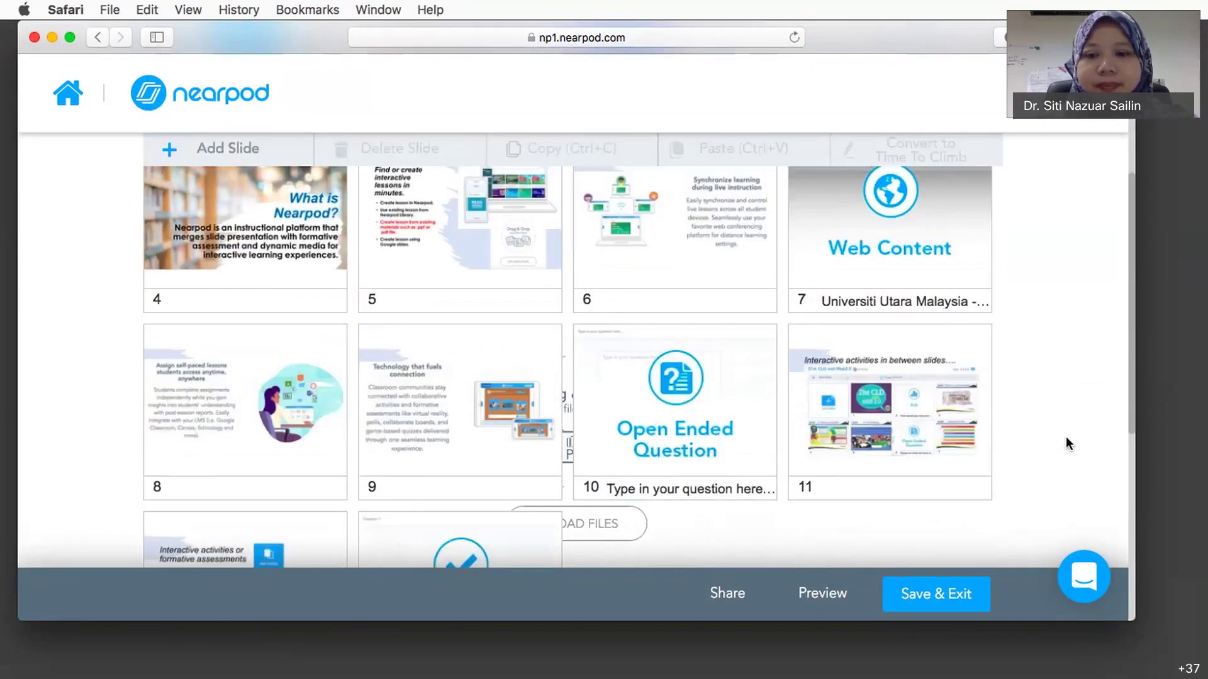
scroll(1065, 438, up, 6)
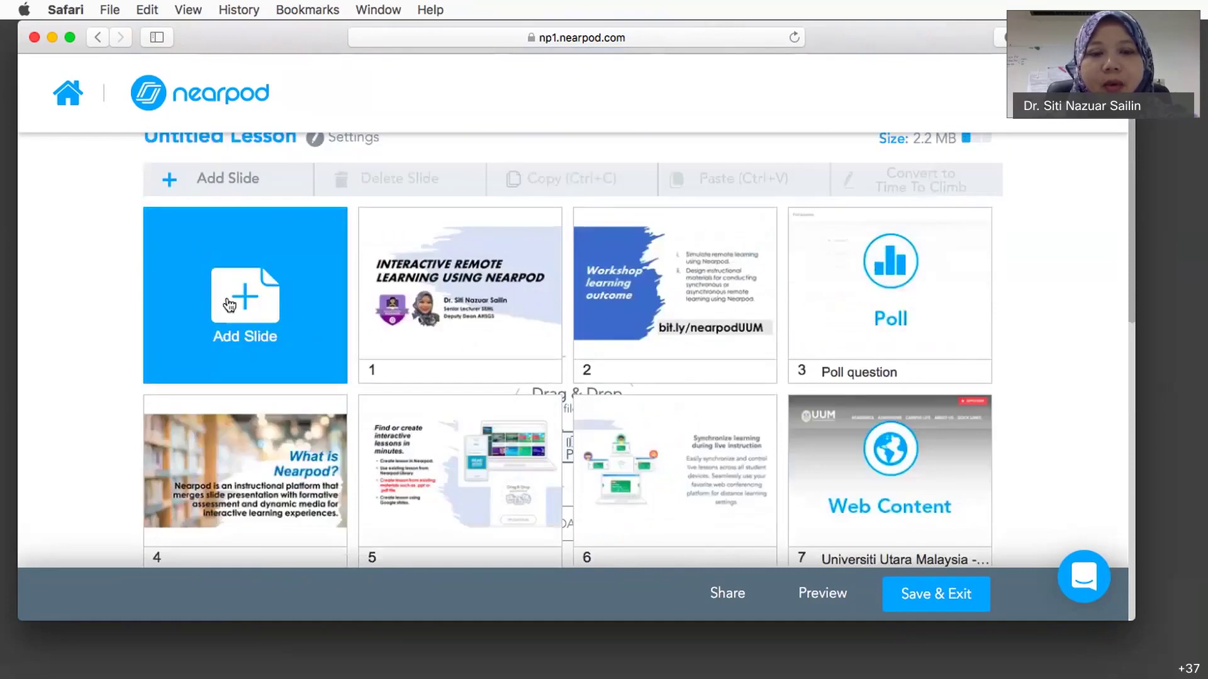
Add a new blank content slide to the lesson and title it "Topic 1"
click(249, 301)
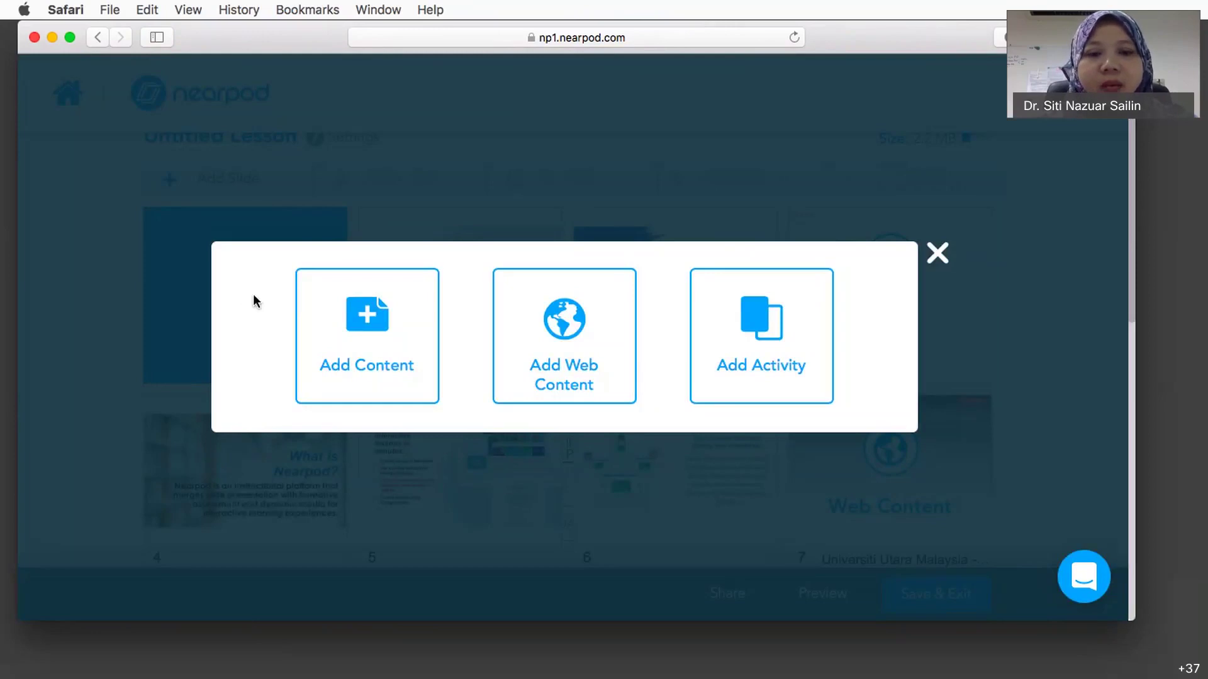
click(367, 318)
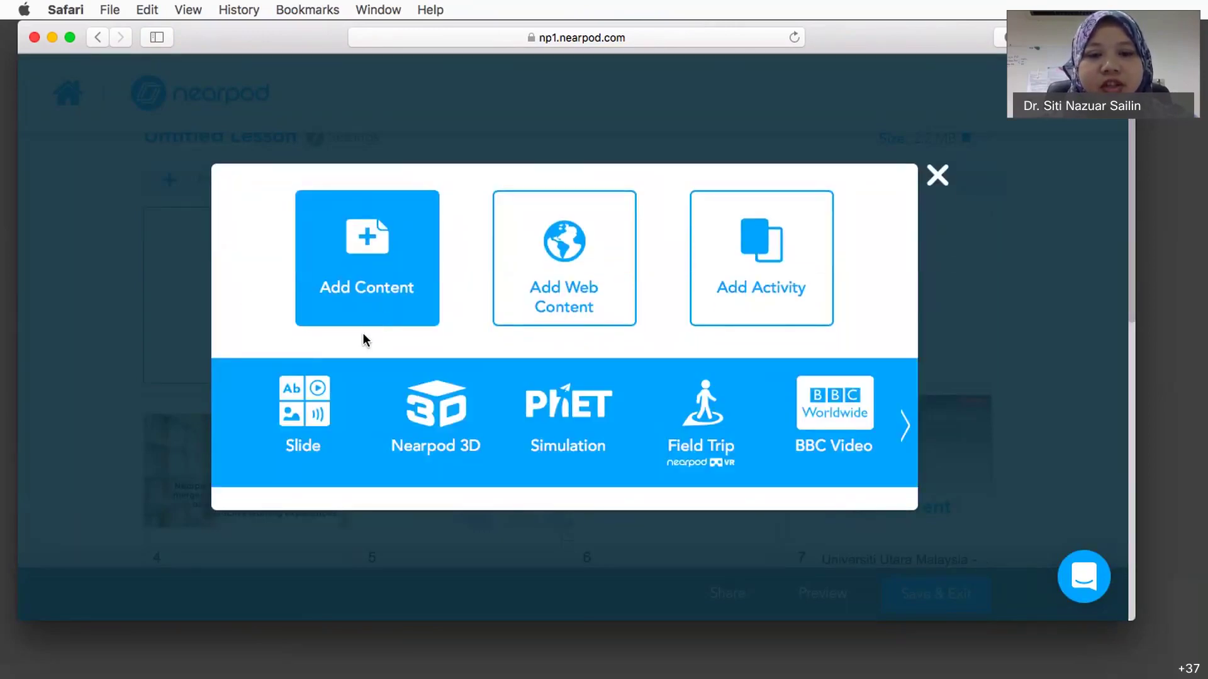
click(303, 410)
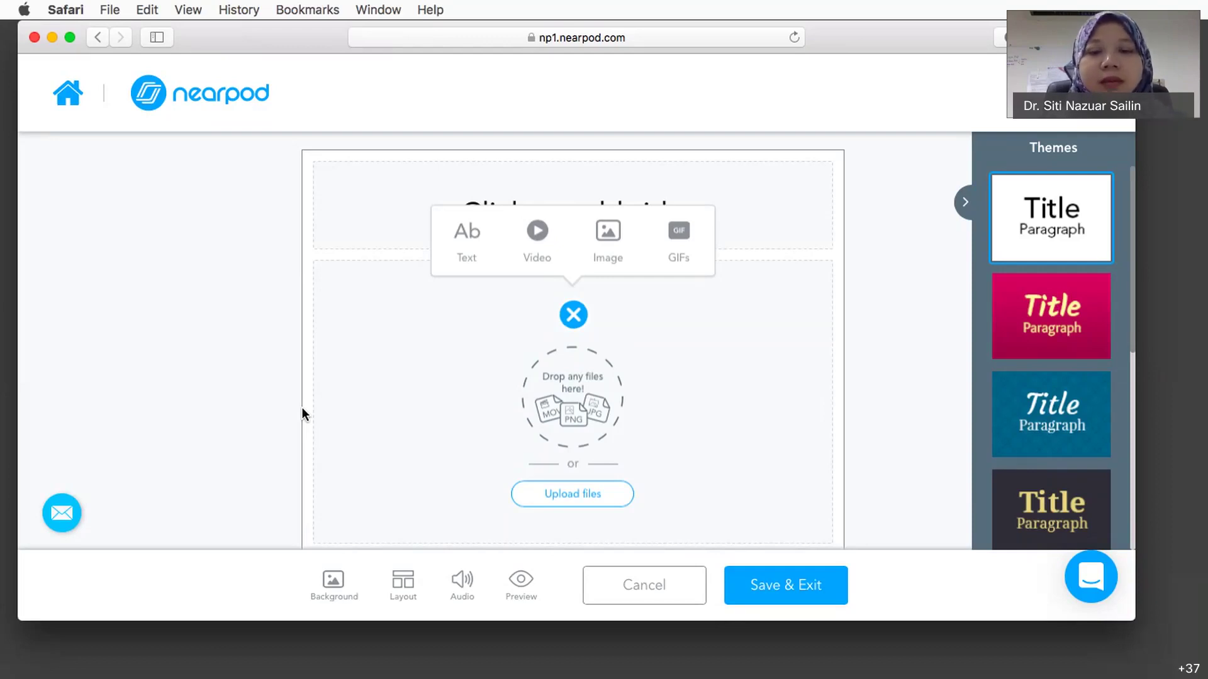
click(565, 191)
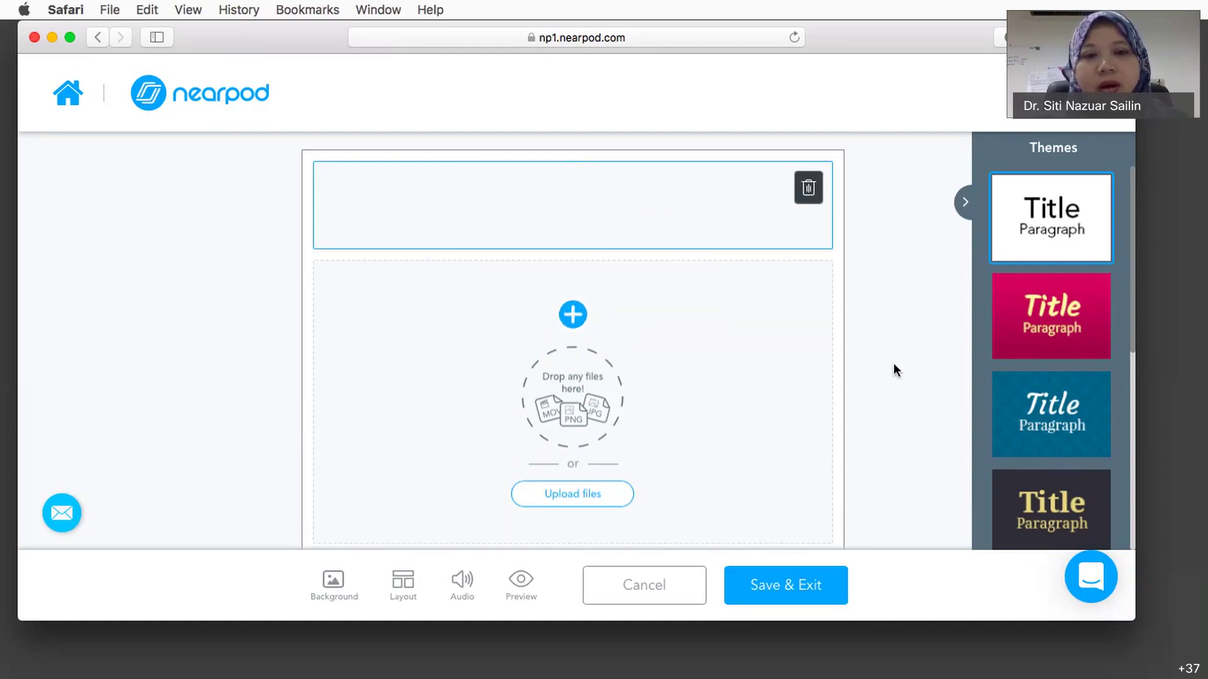
text(Topic 1)
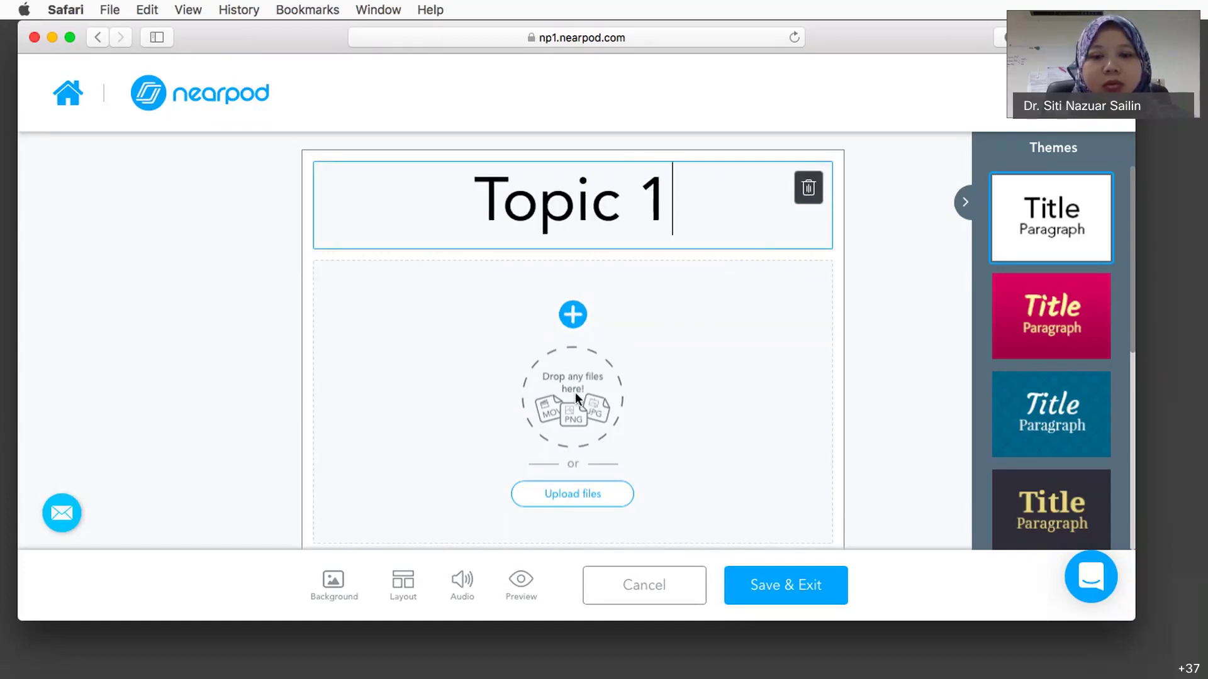
Upload the image "Screen Shot 2020-05-13 at 7.27.49 AM" from the Desktop into the slide's content area
click(572, 495)
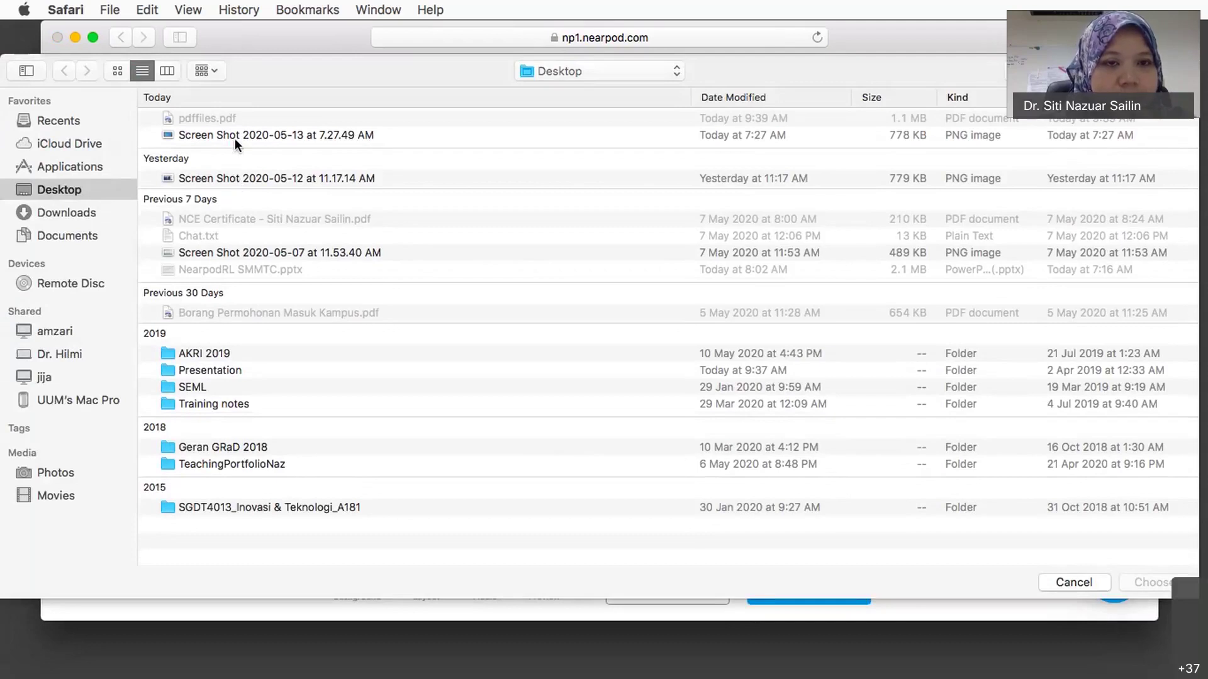
click(269, 134)
click(1151, 584)
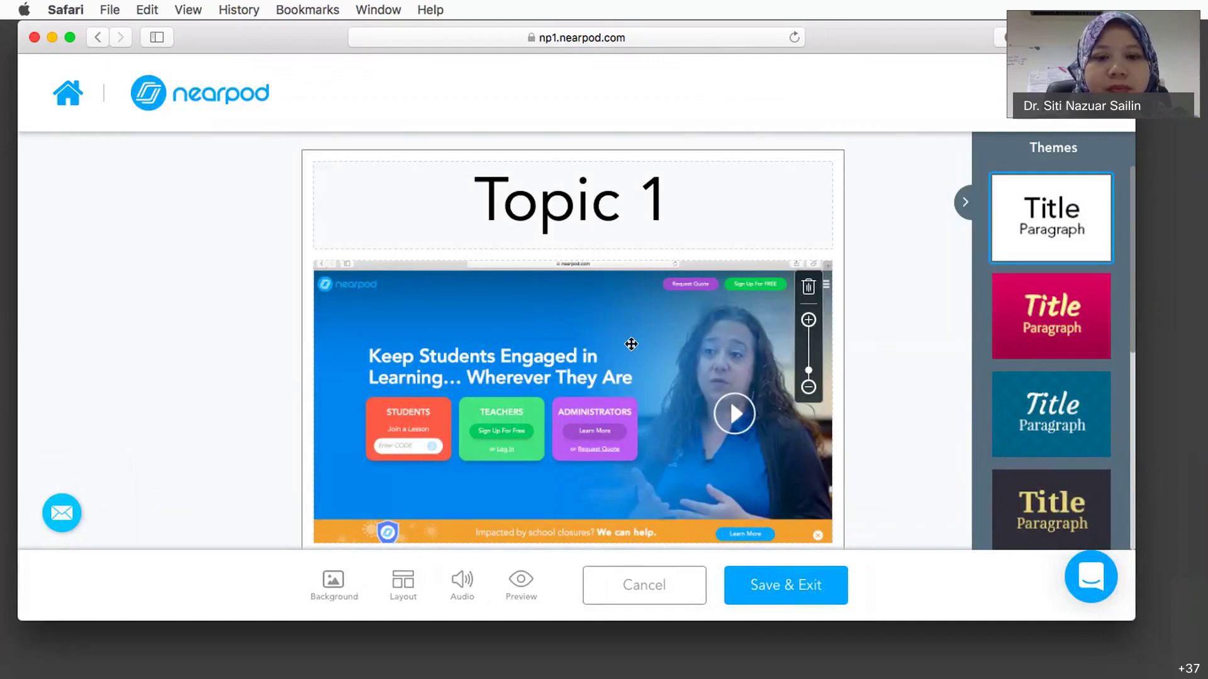
scroll(618, 504, down, 1)
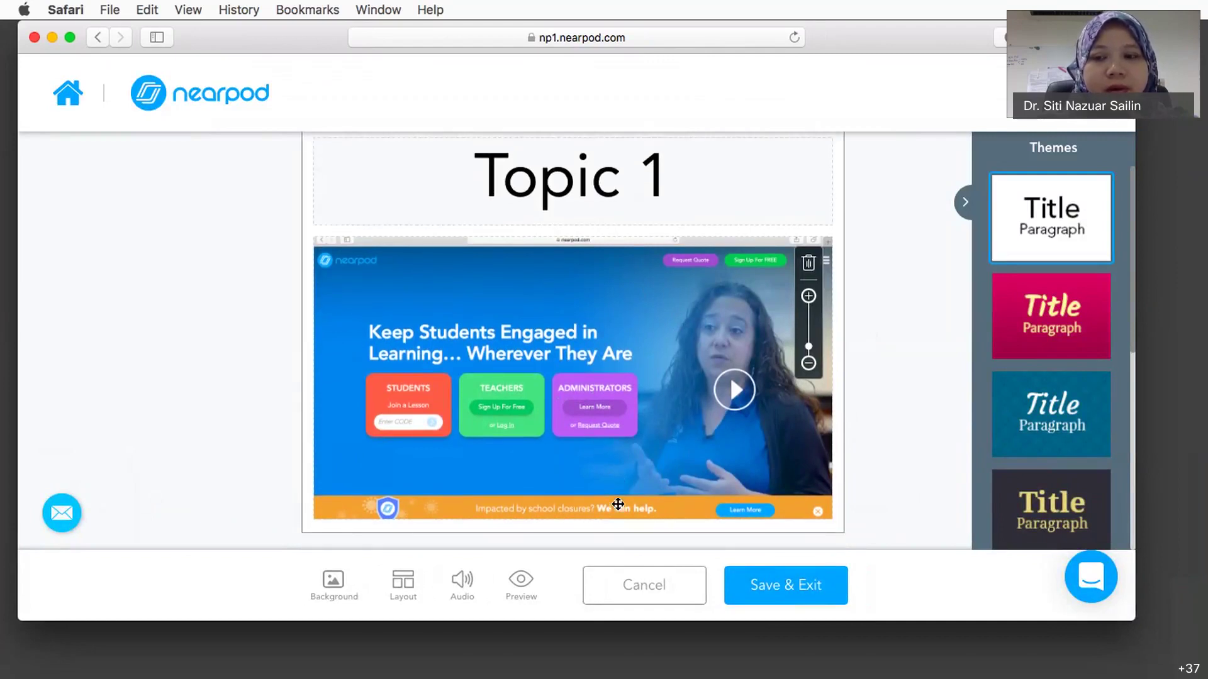
Try the dark theme with the yellow title, shrink the screenshot and move it toward the upper left of its frame
click(1050, 513)
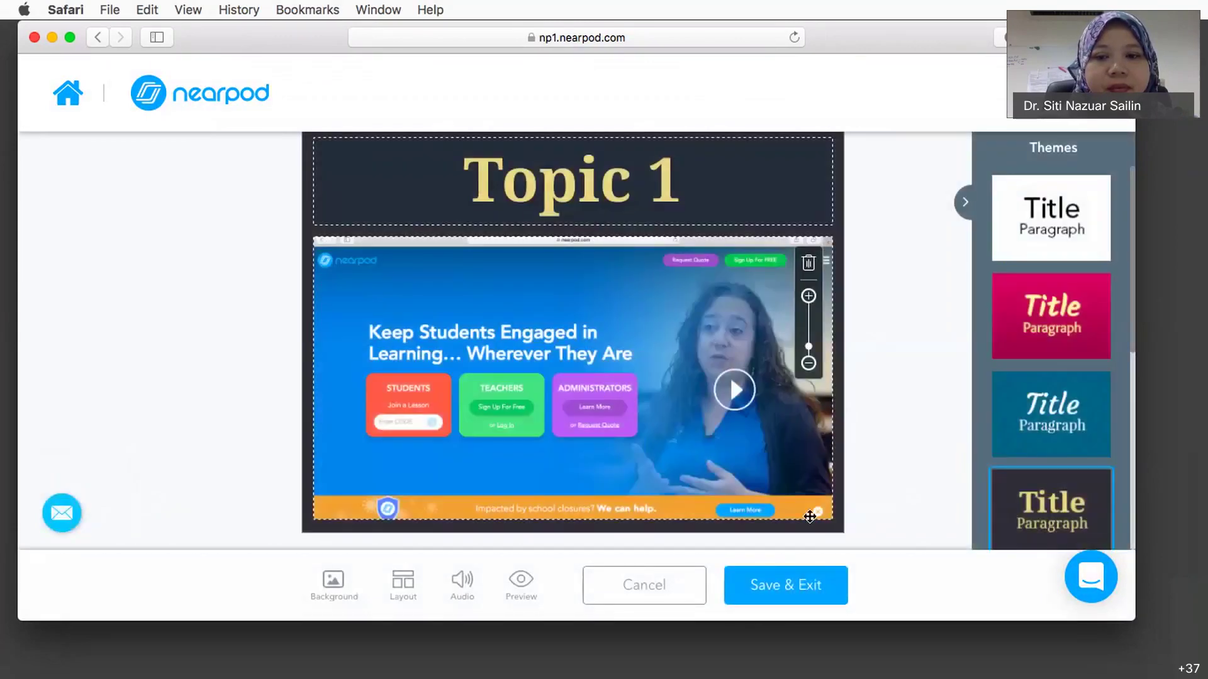
drag(833, 515, 783, 497)
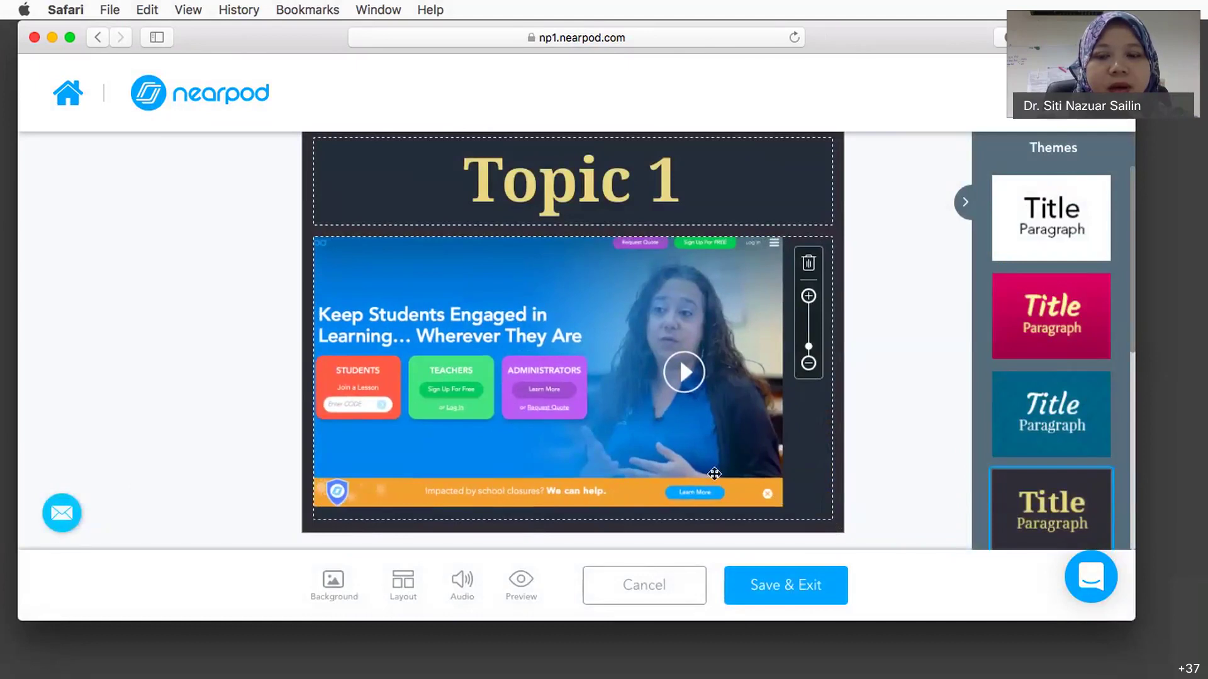
drag(810, 352, 812, 356)
drag(546, 377, 507, 353)
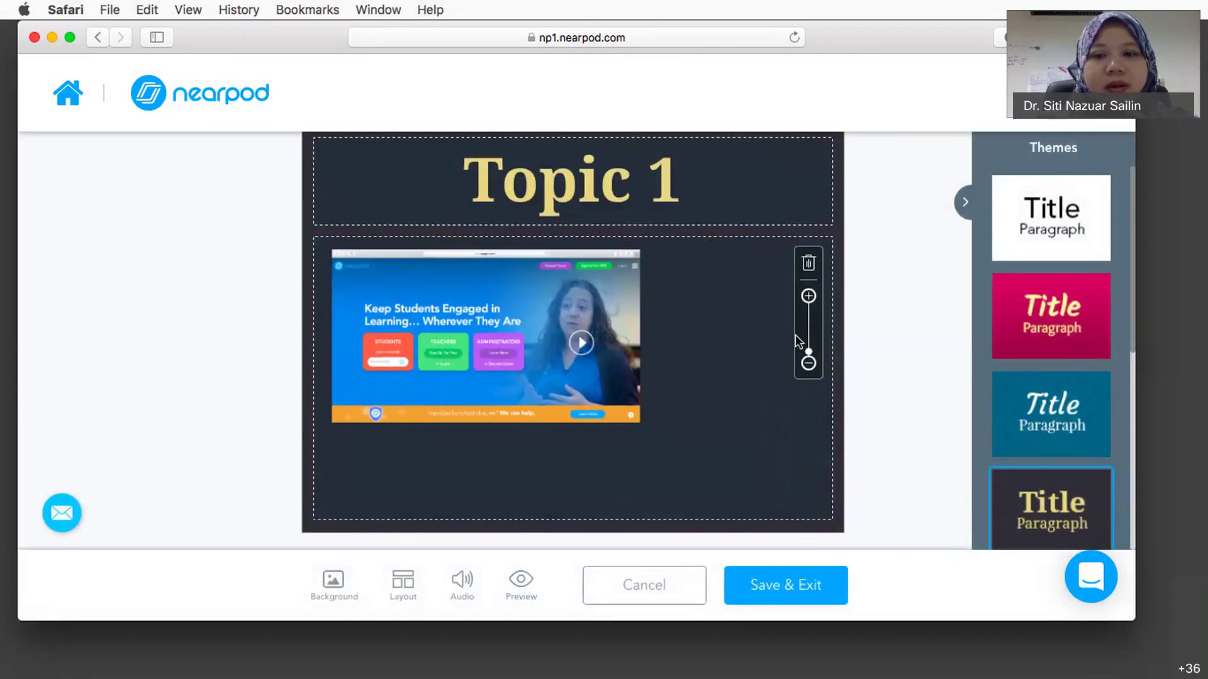
Apply the blue theme with the white script title and change the slide layout to "Title + two elements"
click(1038, 420)
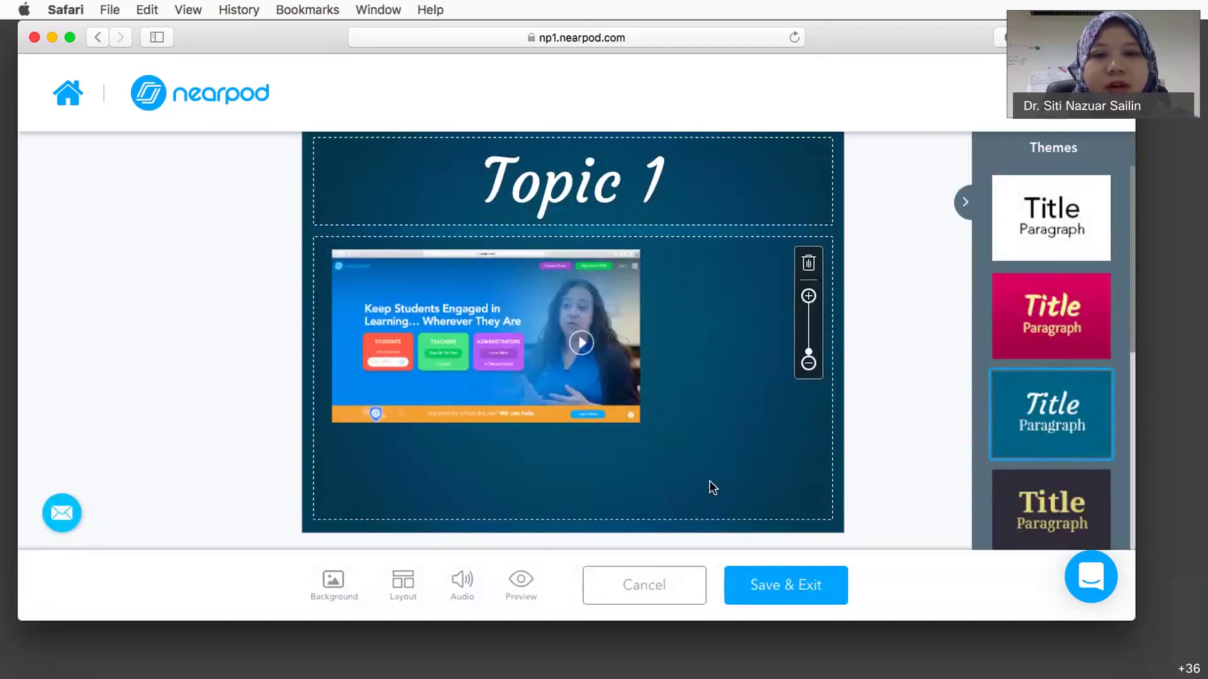
scroll(711, 488, up, 2)
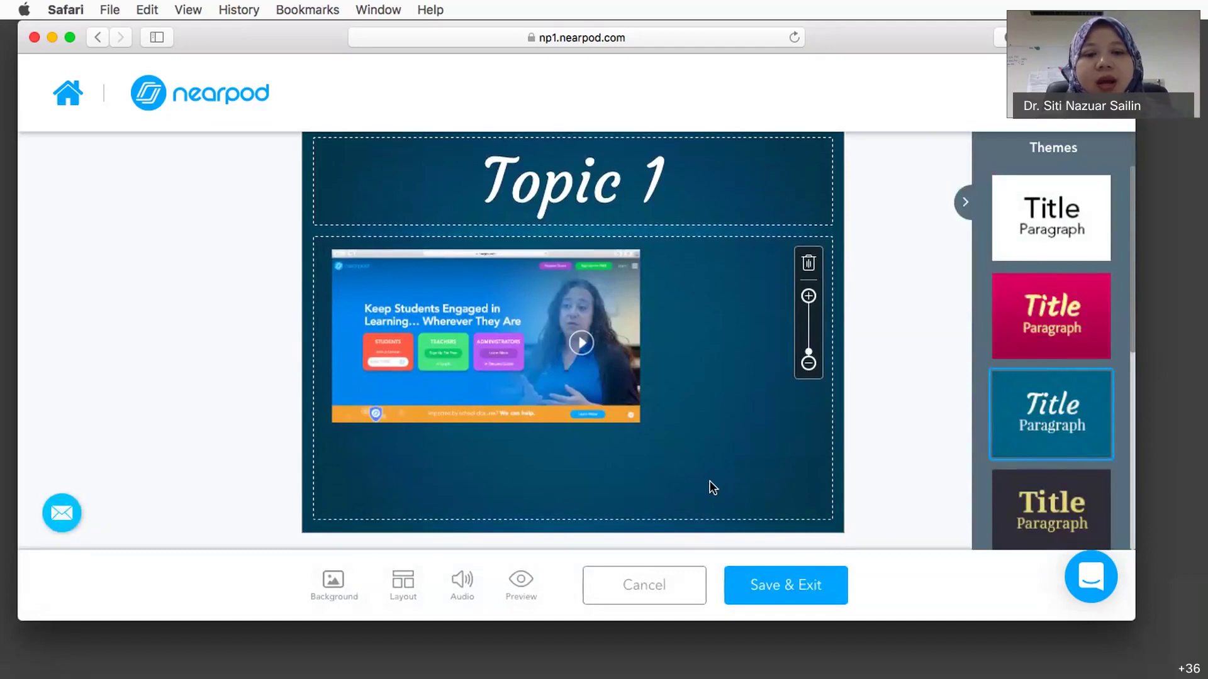
click(402, 585)
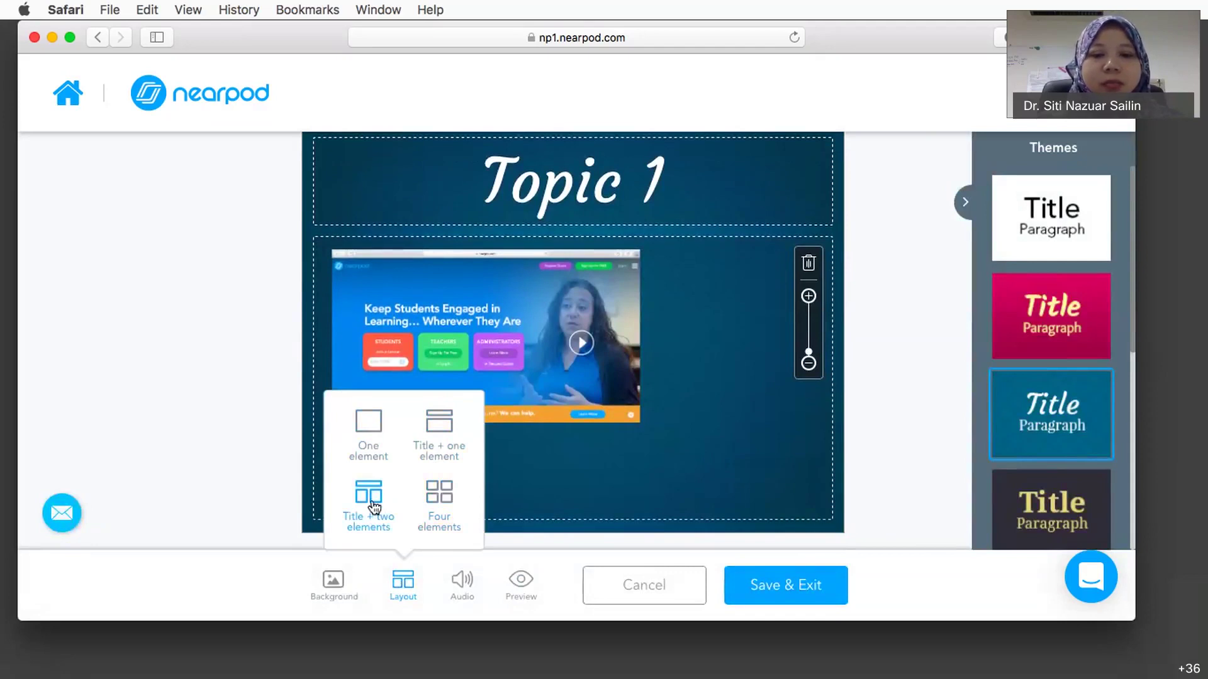
click(371, 516)
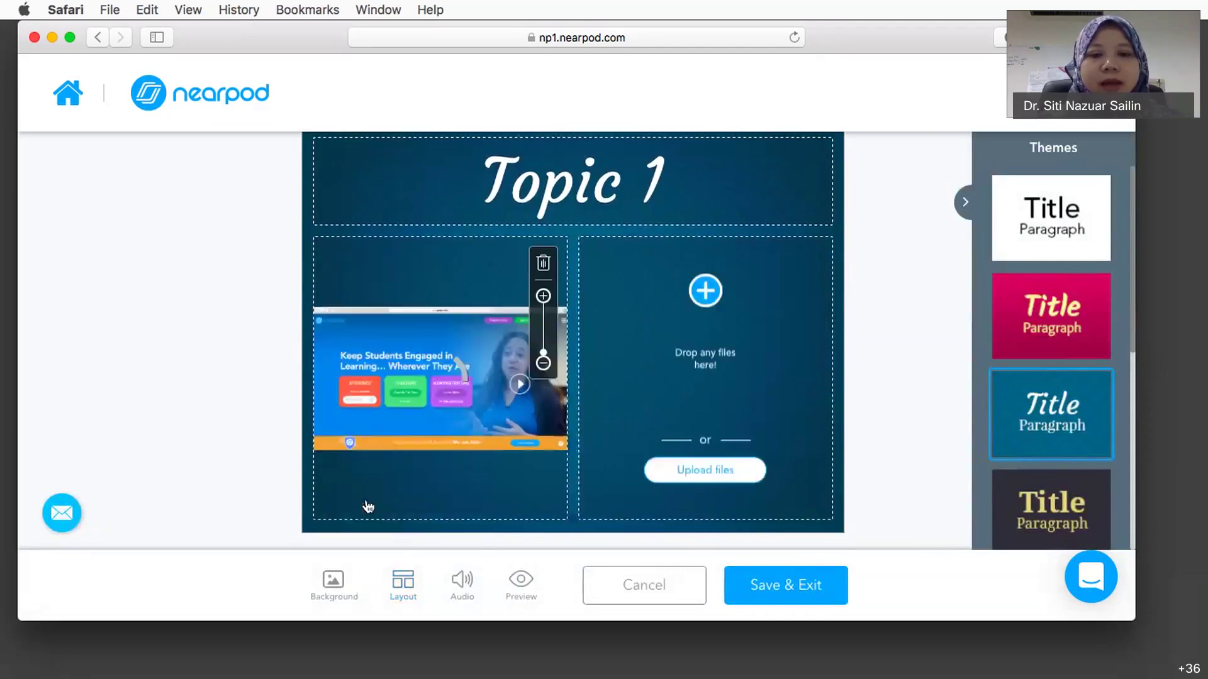
click(588, 189)
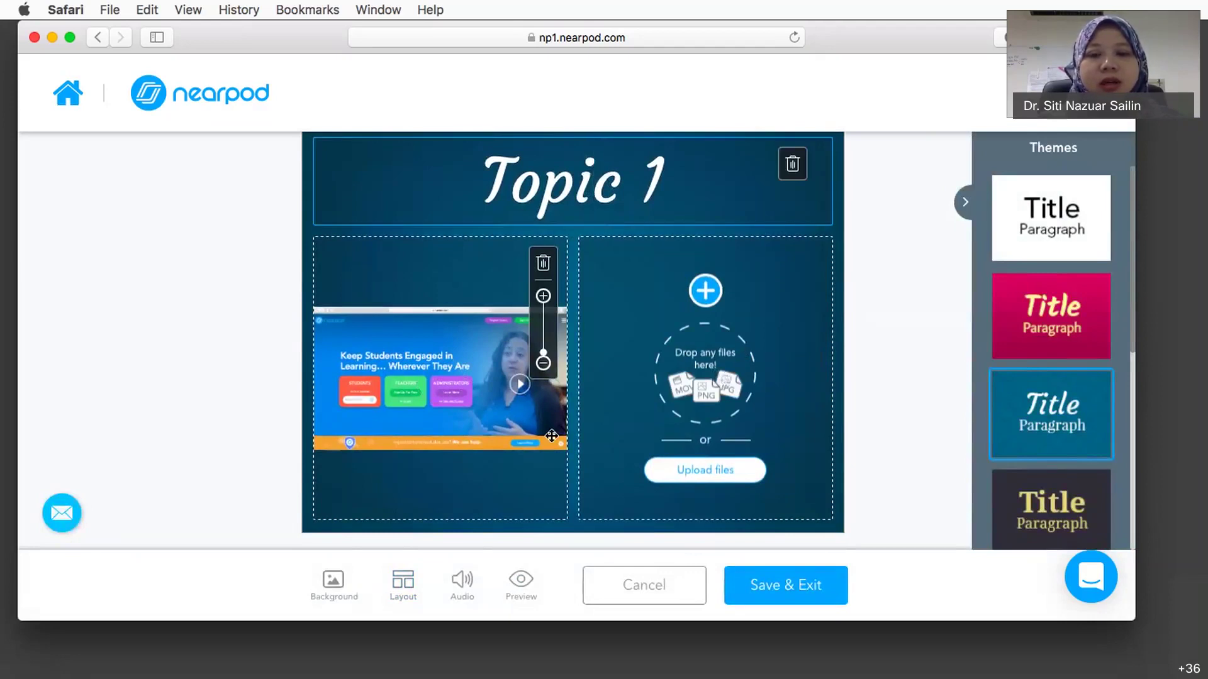
Try the "Title + one element" layout and switch the slide to the "Four elements" layout
click(405, 593)
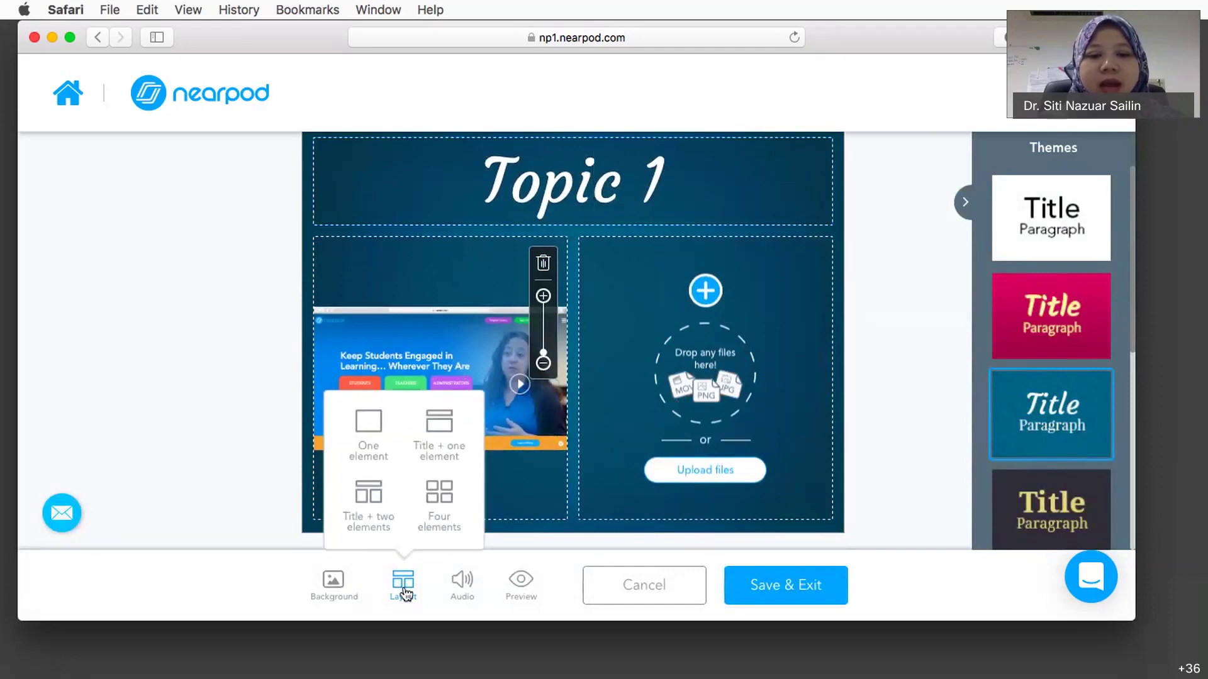
click(438, 429)
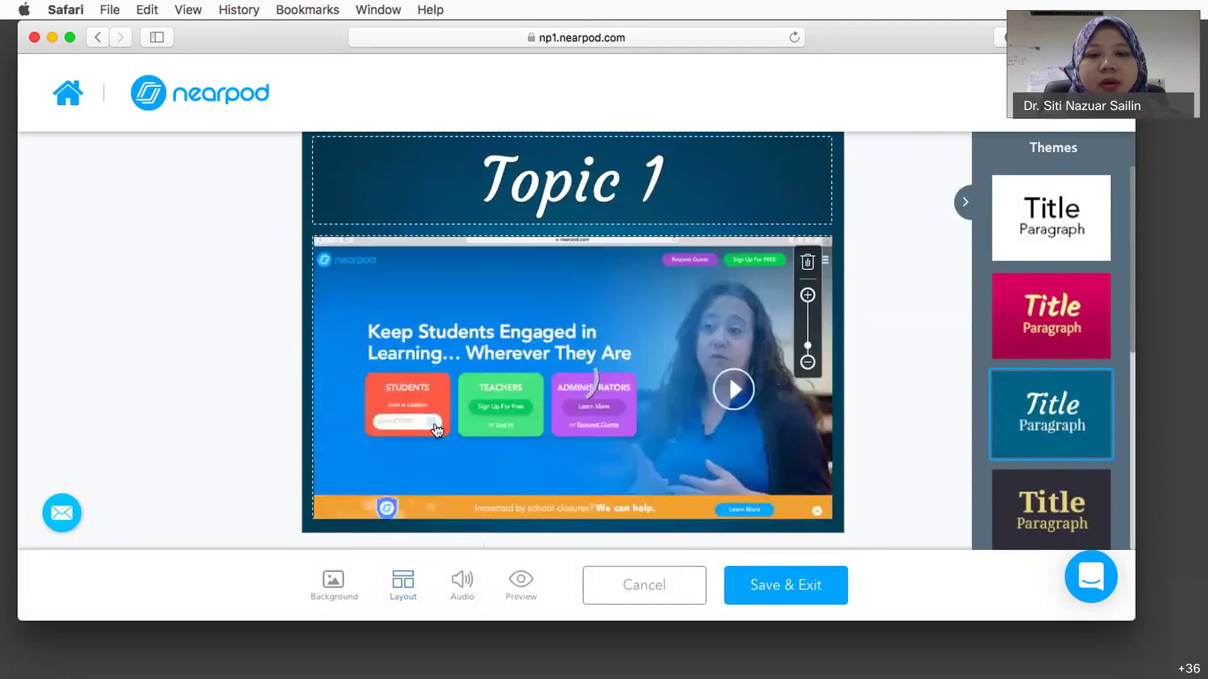
click(399, 594)
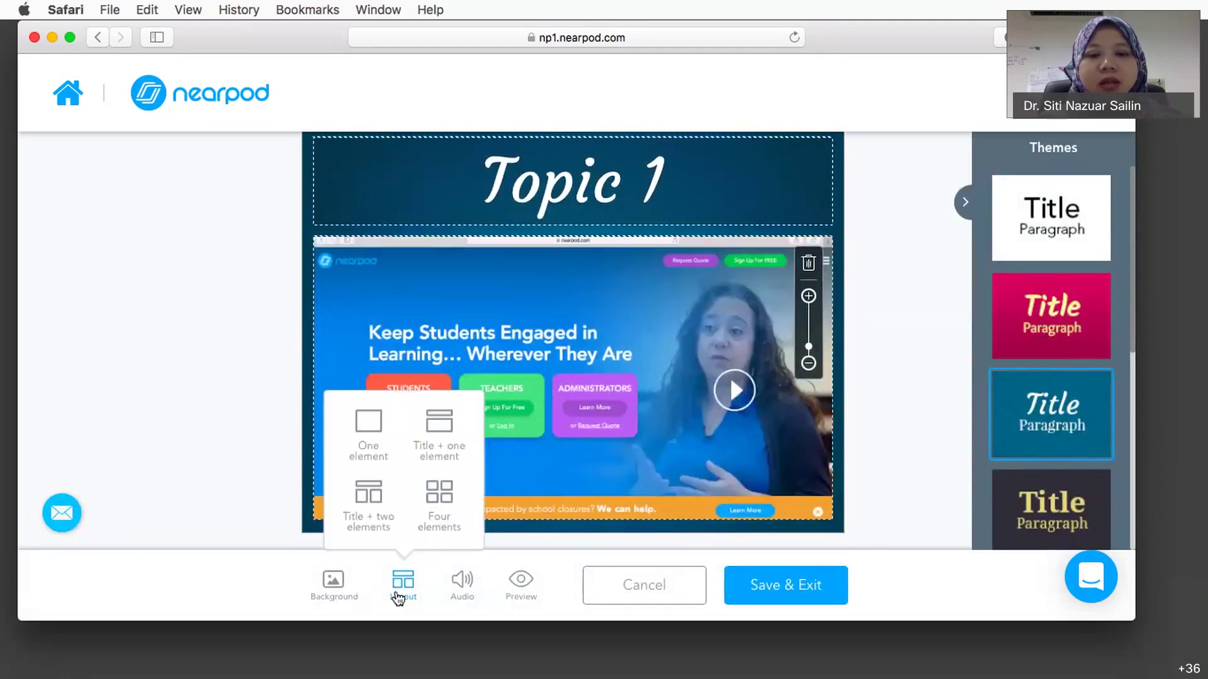
click(439, 494)
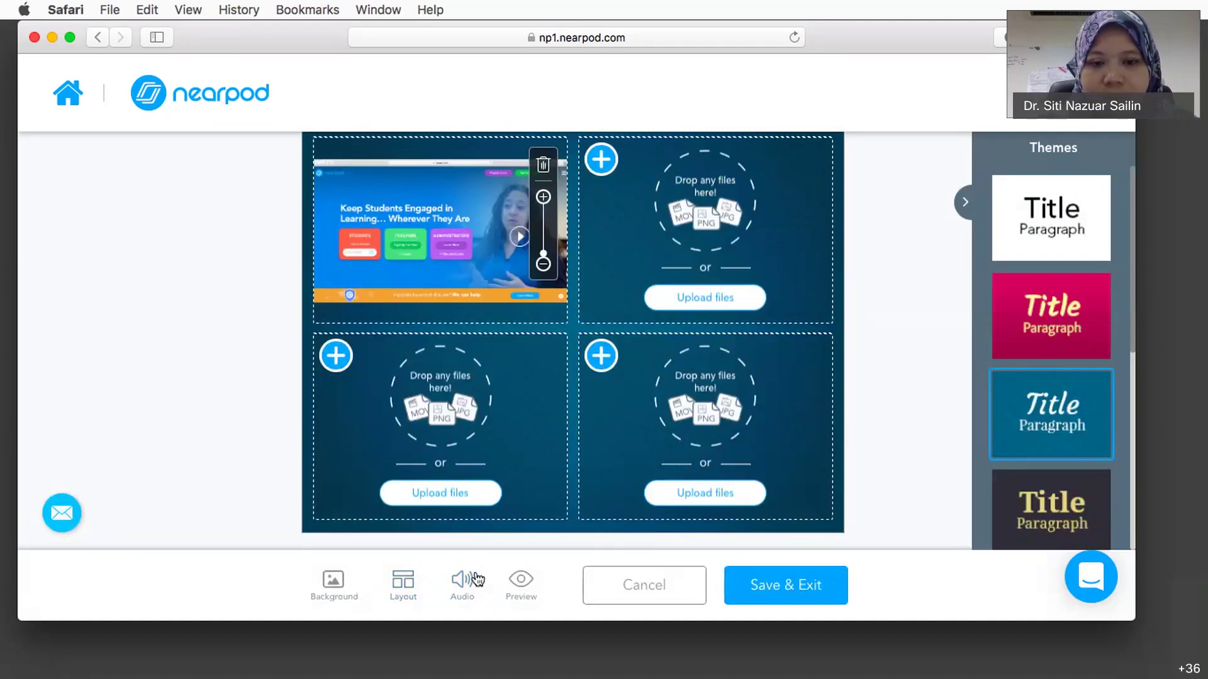
Try to add a voice recording to the slide with the Audio Recorder
click(464, 590)
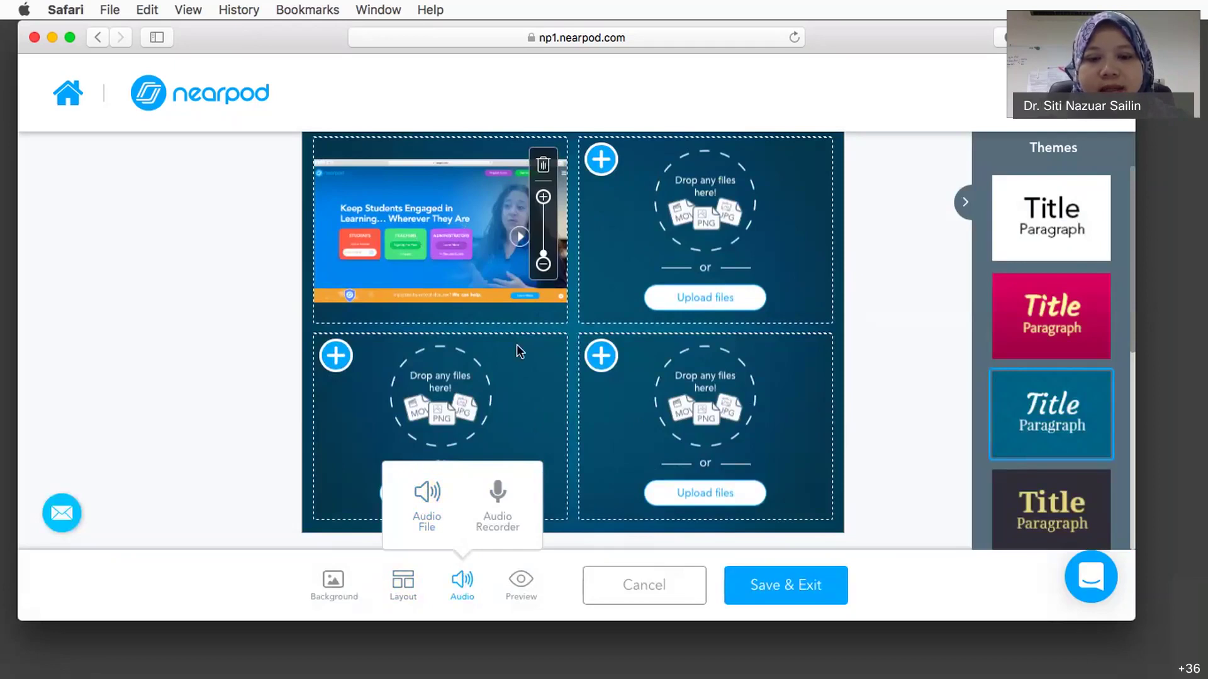
click(500, 505)
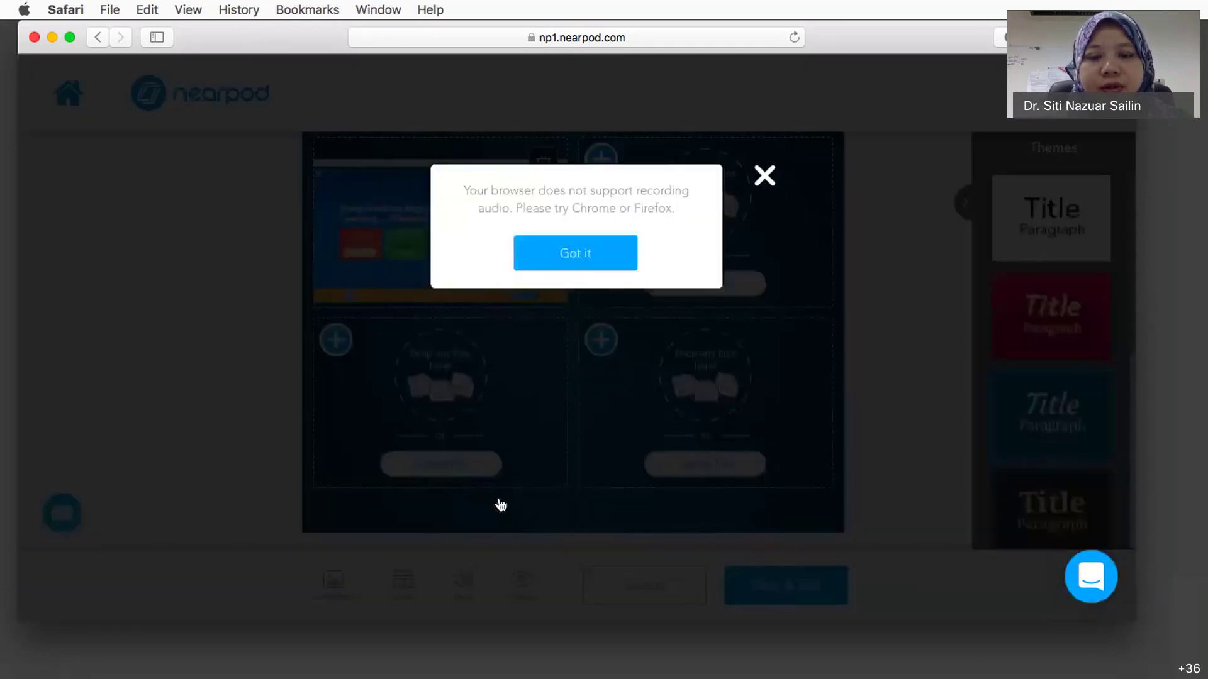
click(575, 254)
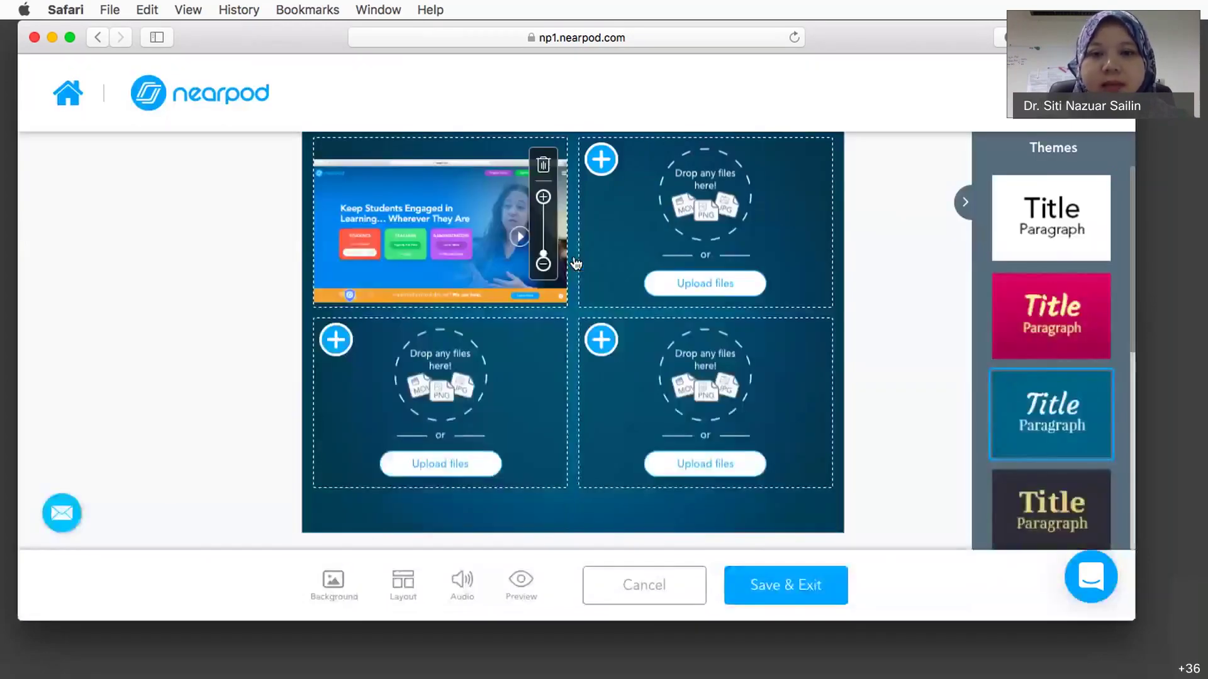
click(454, 582)
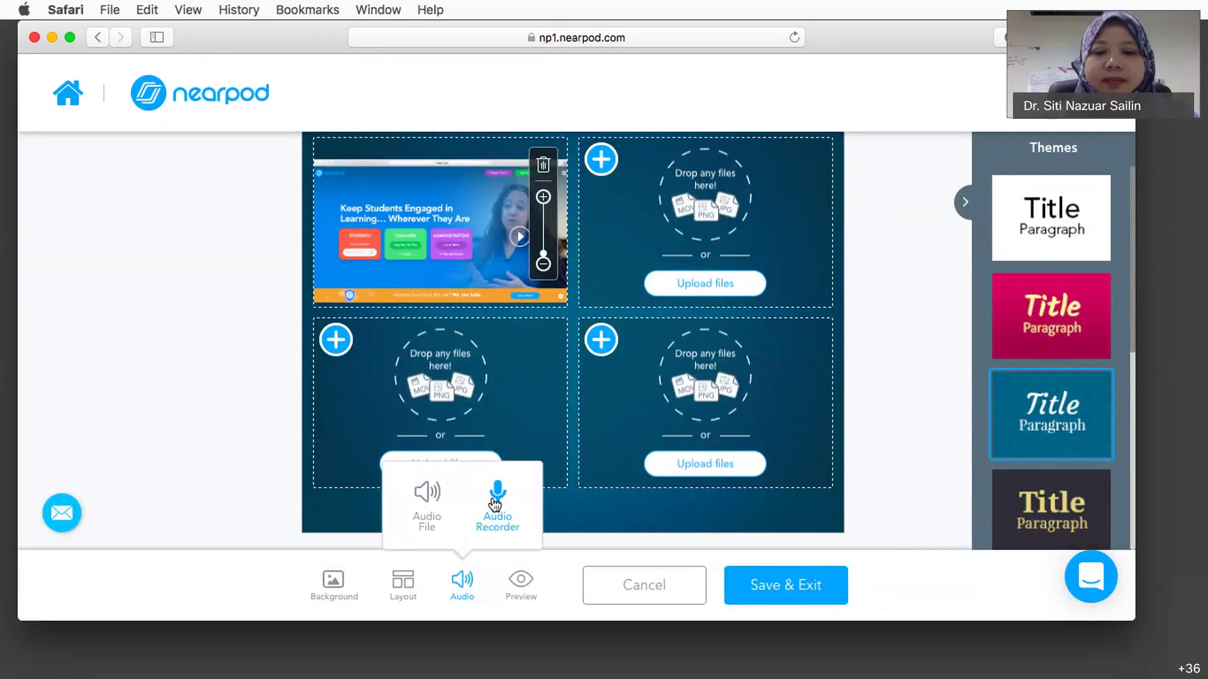
click(910, 511)
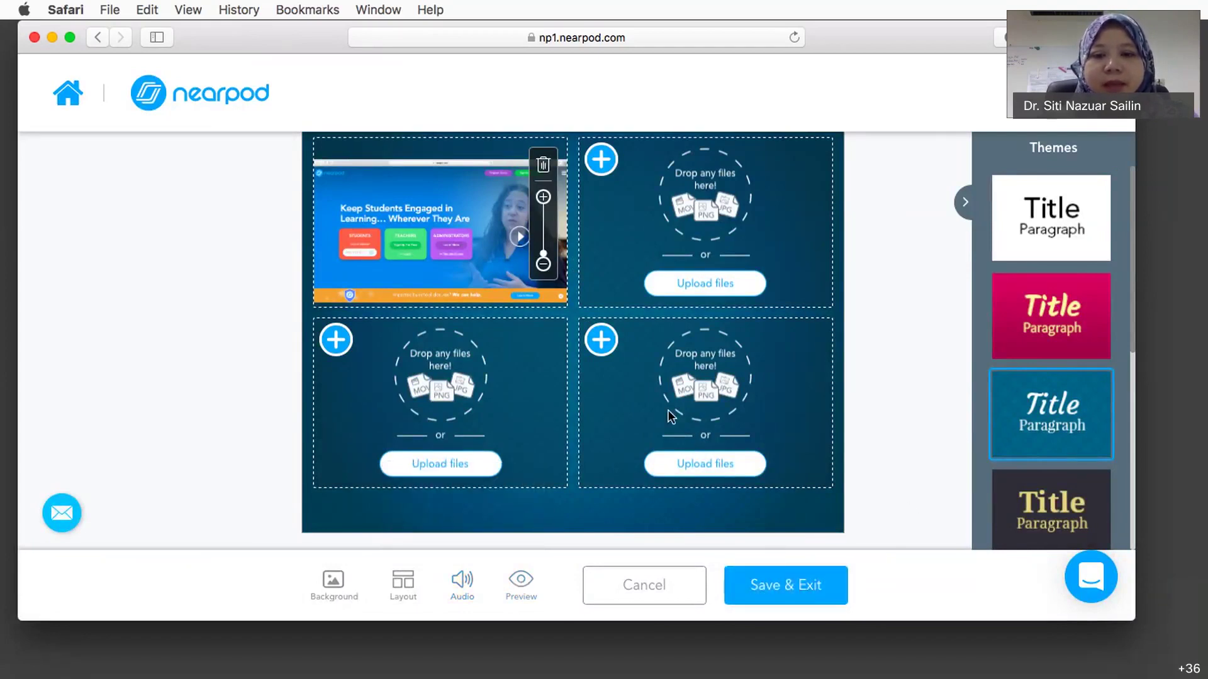
Change the slide layout to "Title + one element" and save the slide, applying the new theme to the whole lesson
click(402, 581)
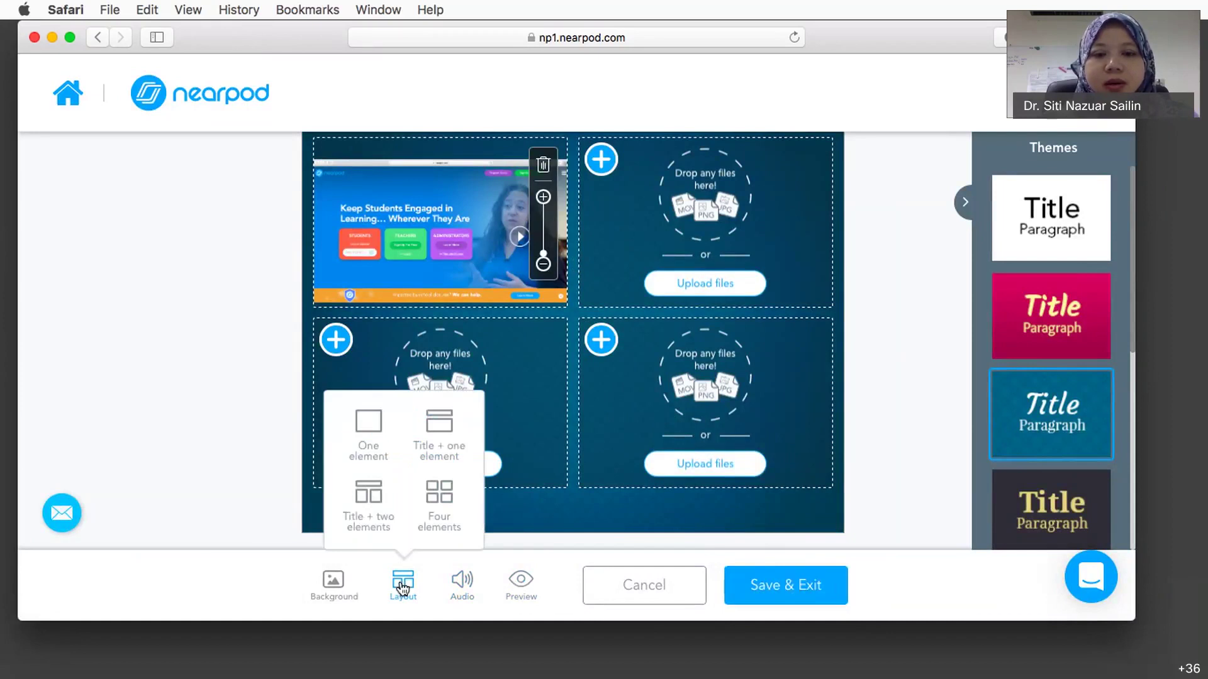
click(439, 453)
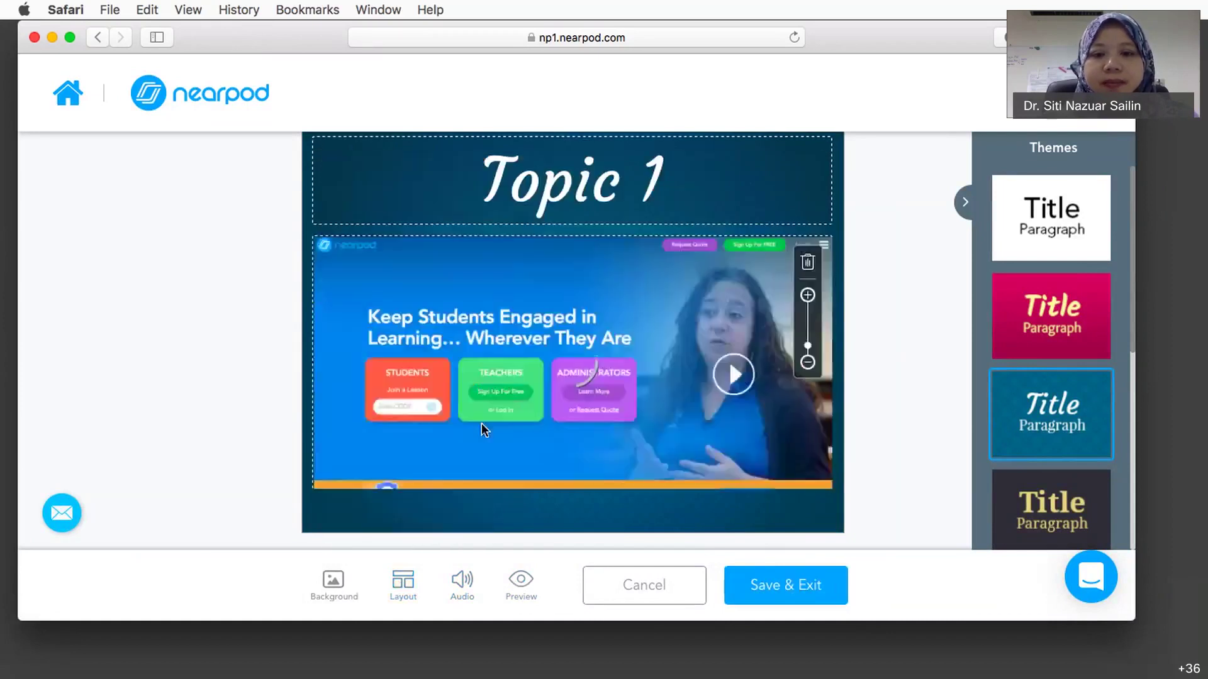
click(772, 593)
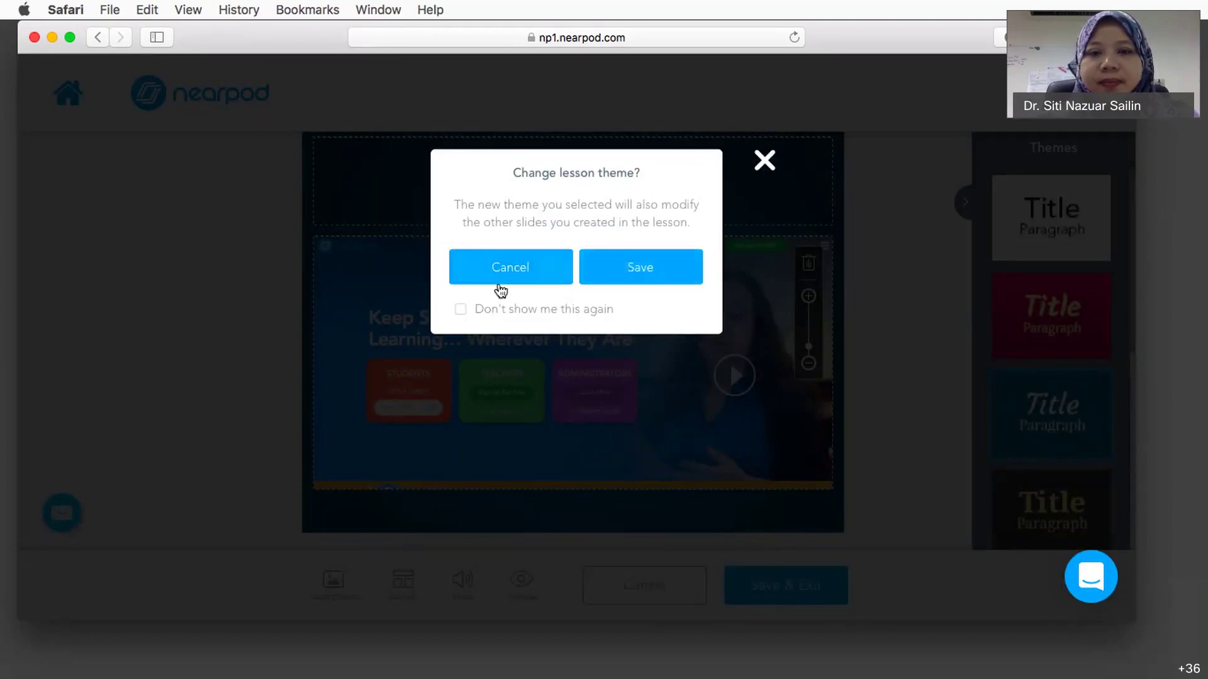
click(635, 268)
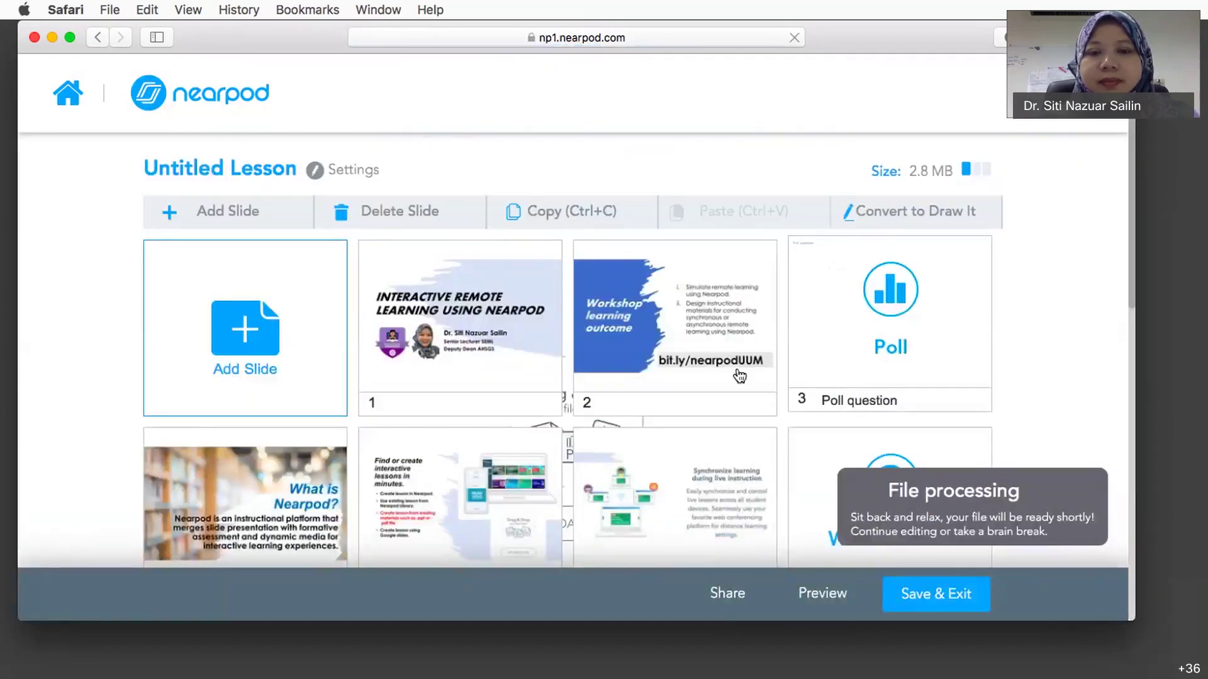
Review the lesson's slide thumbnails from the first slide through the new Topic 1 slide
scroll(588, 414, down, 1)
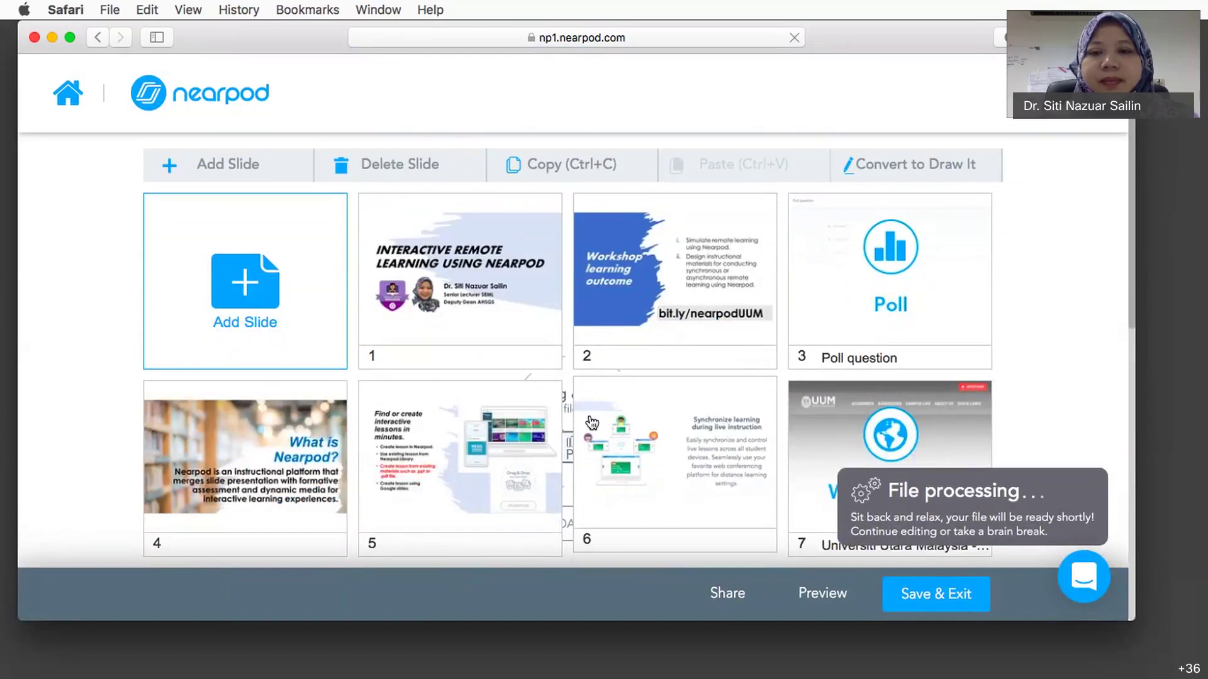
scroll(591, 422, down, 8)
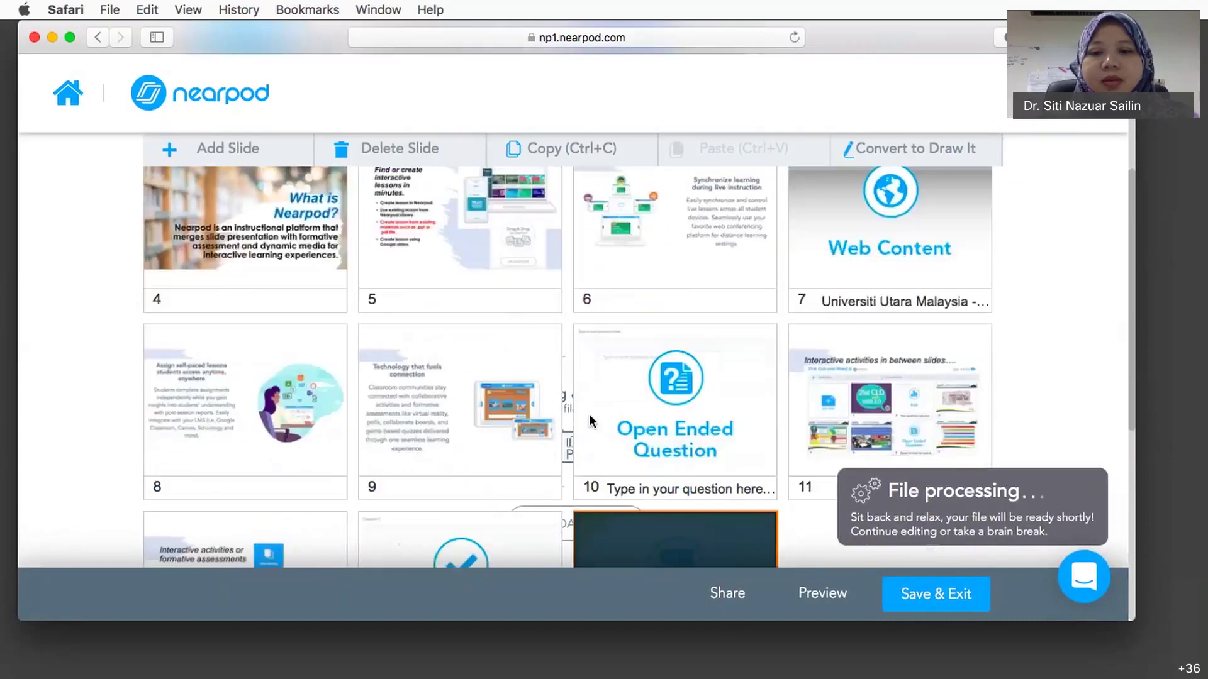
scroll(591, 422, down, 2)
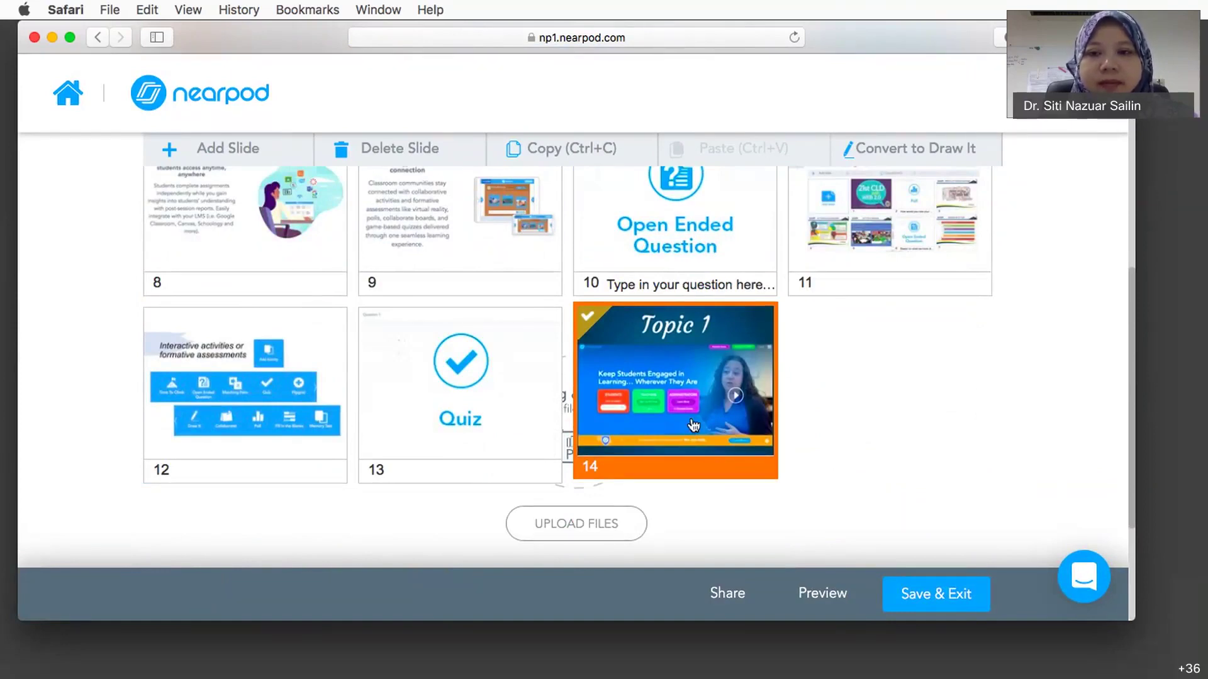
scroll(693, 426, up, 10)
scroll(693, 426, down, 3)
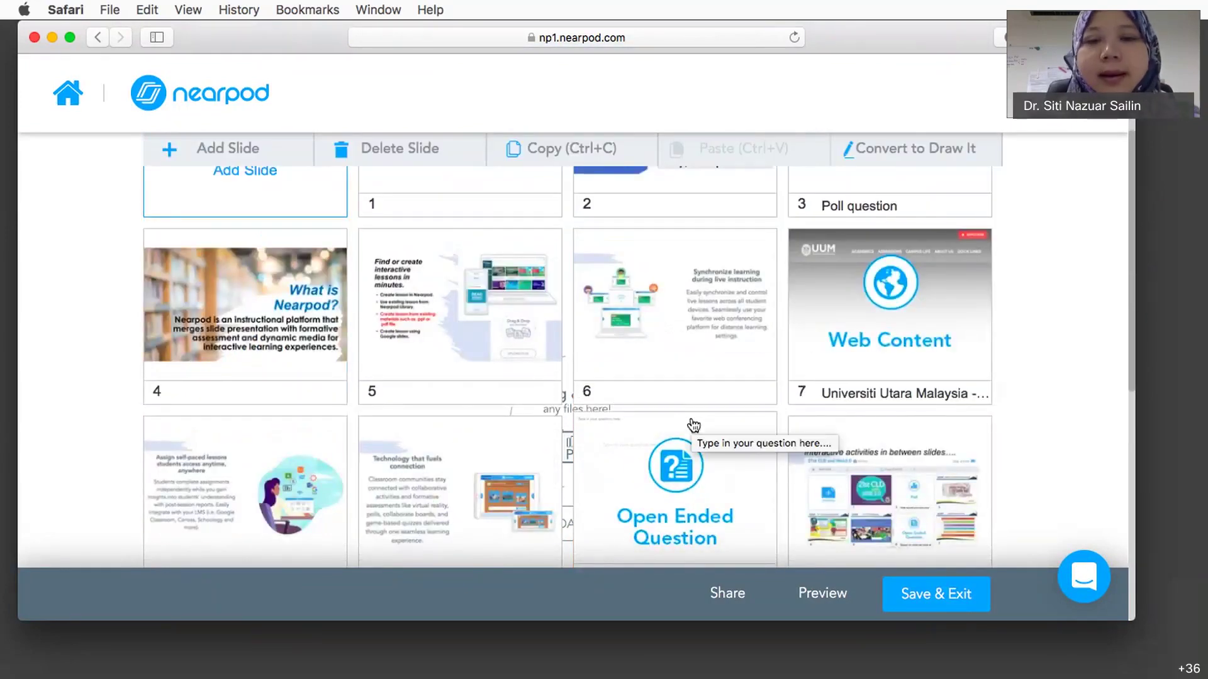
scroll(693, 426, up, 3)
scroll(693, 426, down, 5)
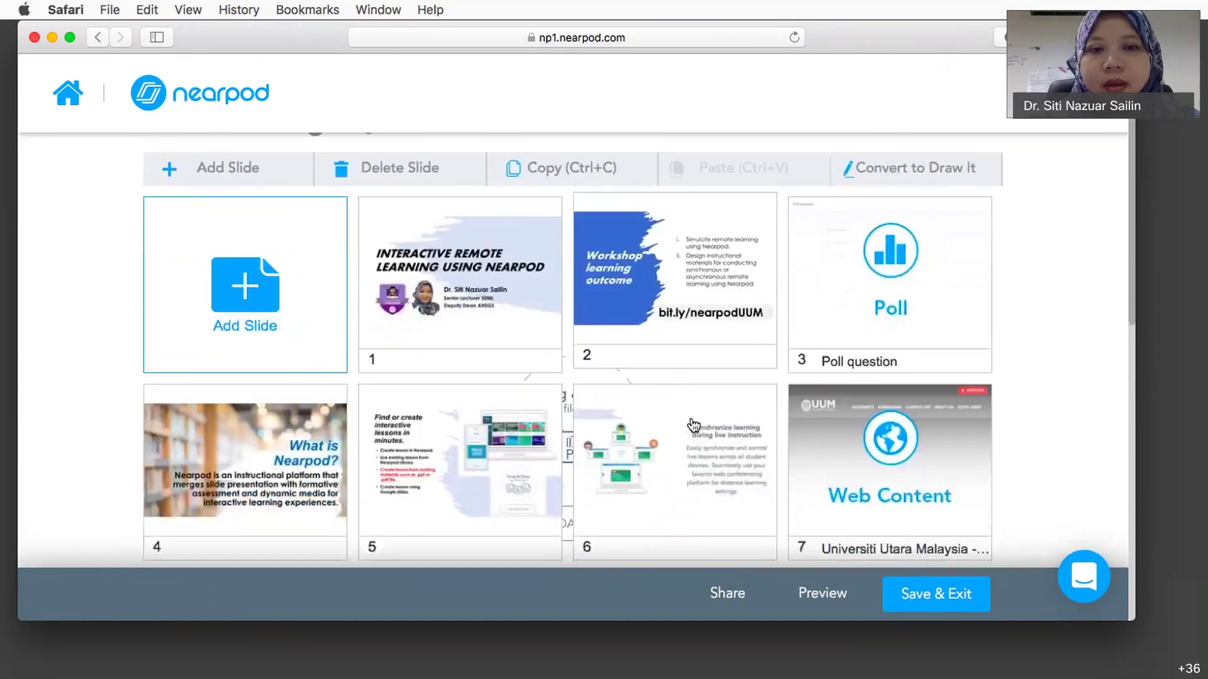
scroll(692, 426, down, 3)
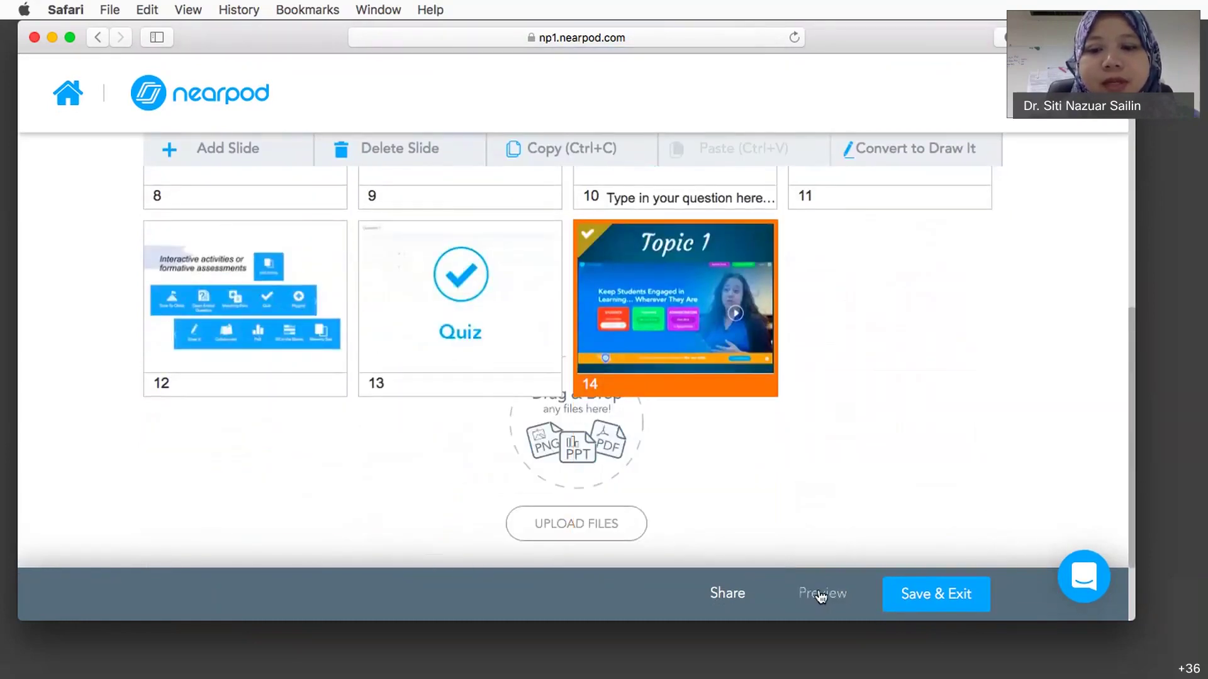
scroll(816, 531, down, 2)
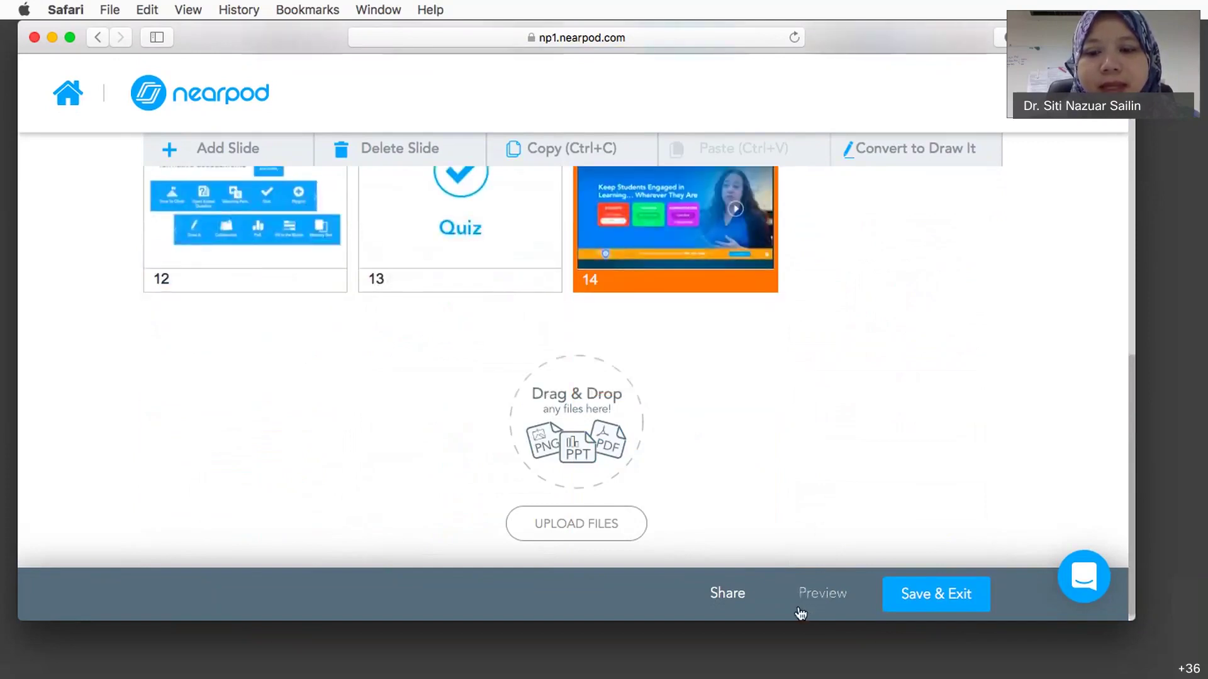
scroll(776, 410, up, 10)
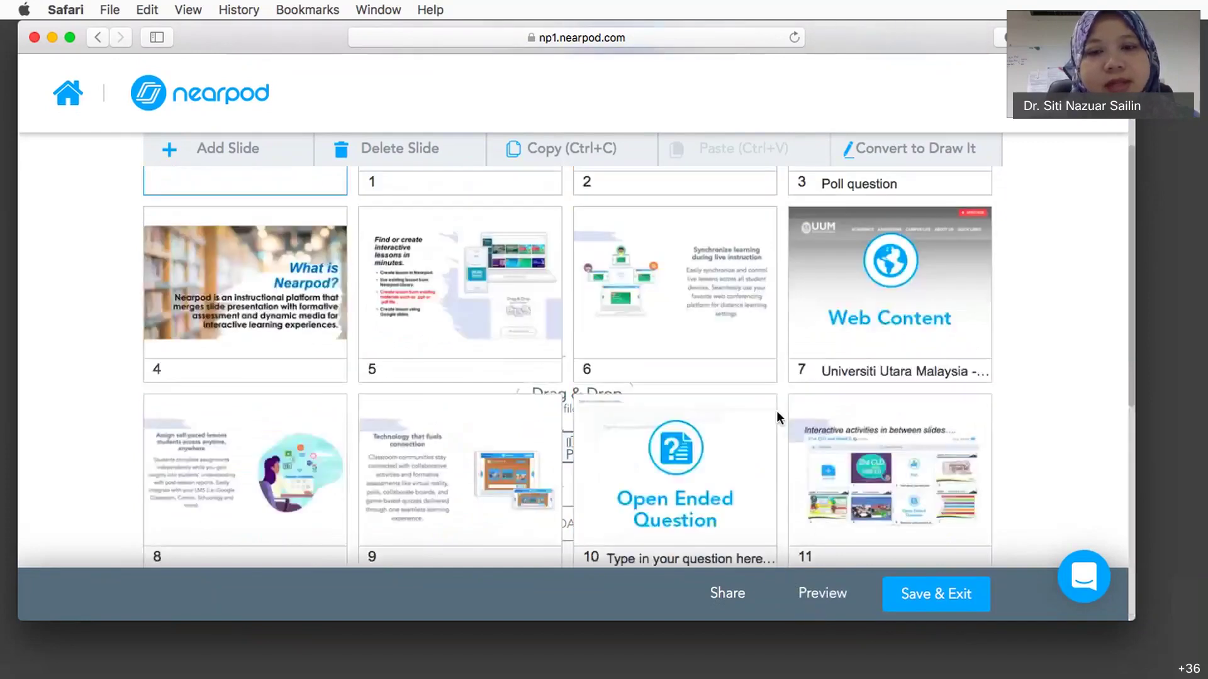
scroll(776, 410, down, 3)
scroll(777, 410, up, 1)
scroll(776, 410, down, 6)
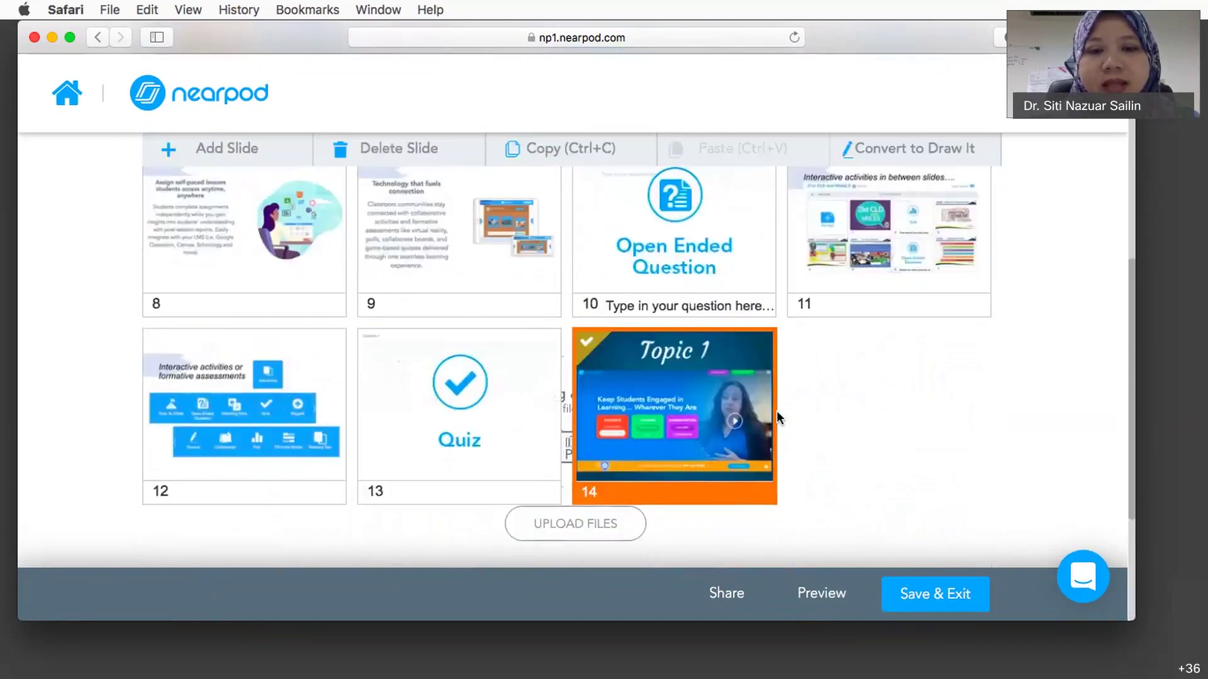
scroll(776, 410, up, 6)
scroll(776, 410, down, 5)
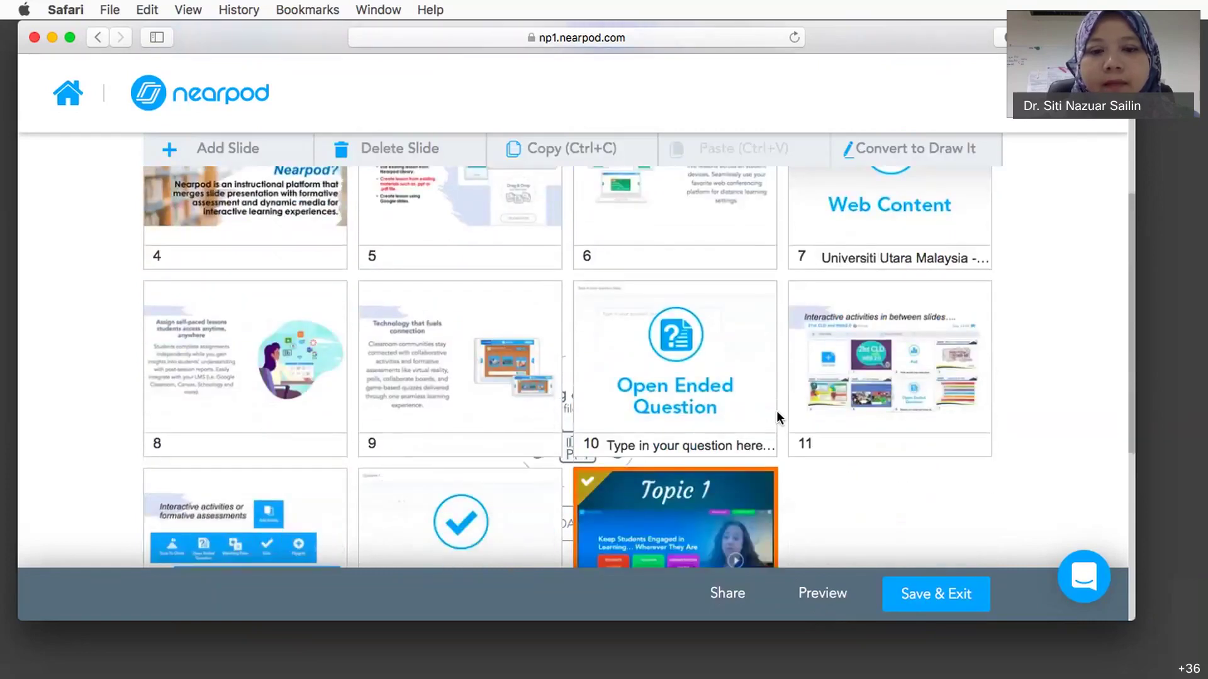
scroll(776, 410, down, 3)
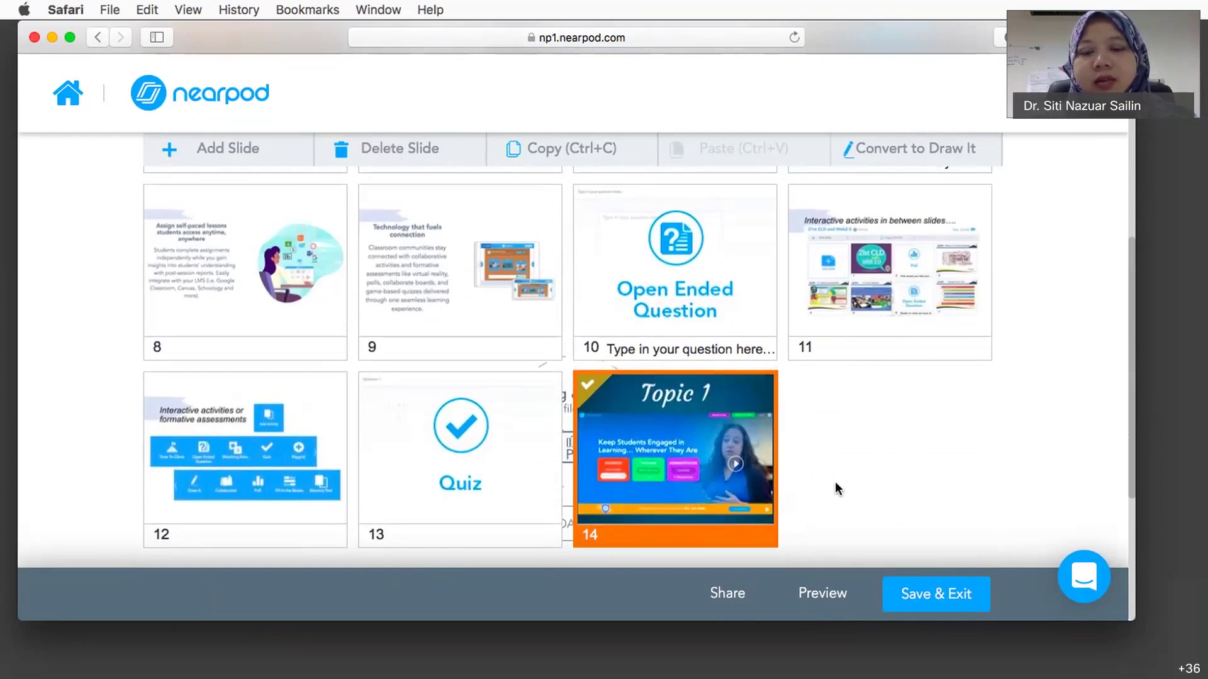
Preview the lesson as a student, going back from the Topic 1 slide to "Interactive activities in between slides", and close the preview
click(821, 595)
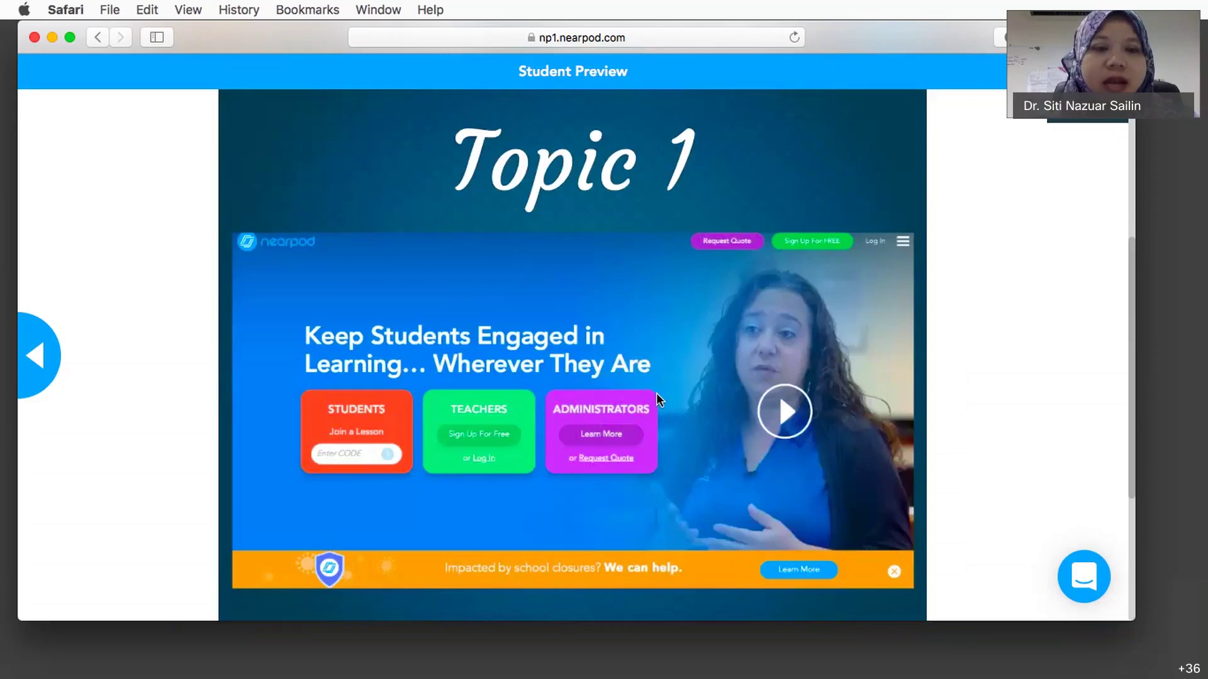
click(35, 362)
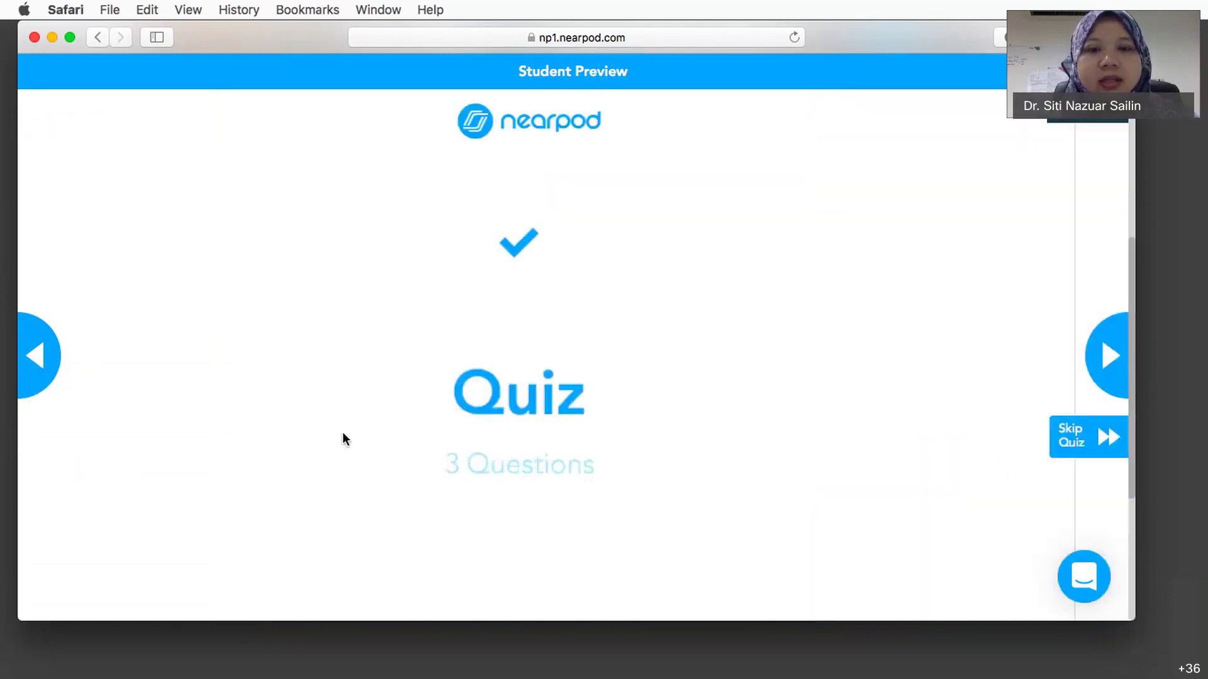
click(35, 356)
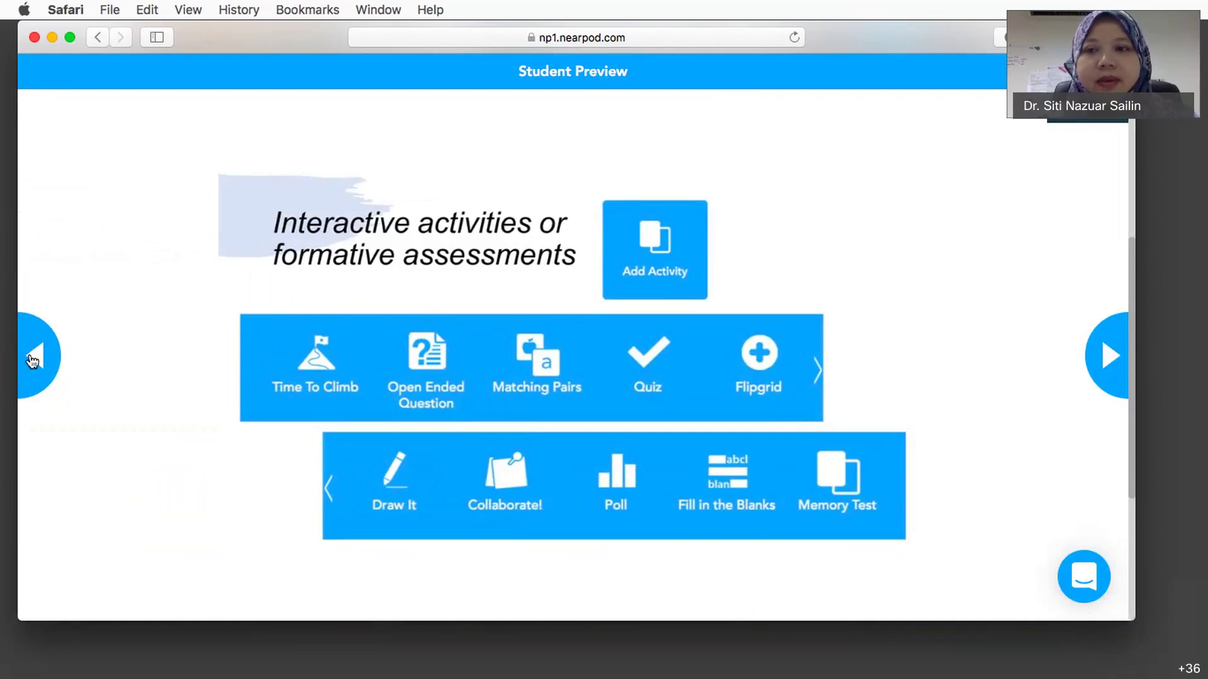
click(33, 360)
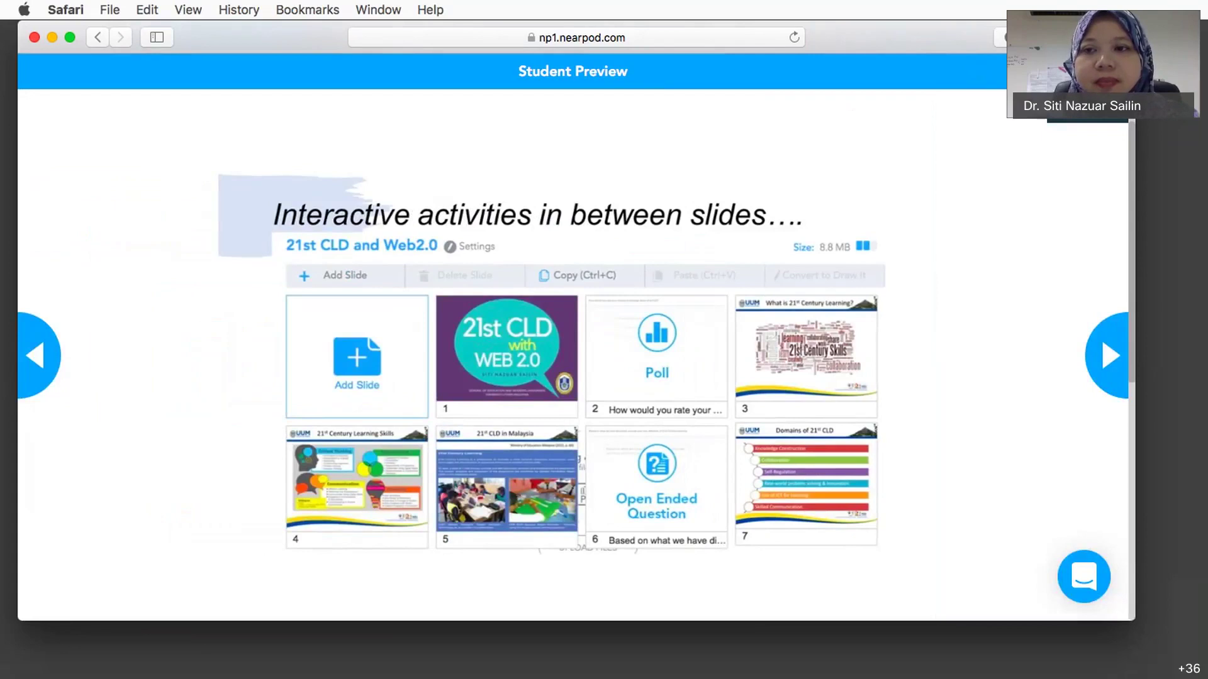
key(Escape)
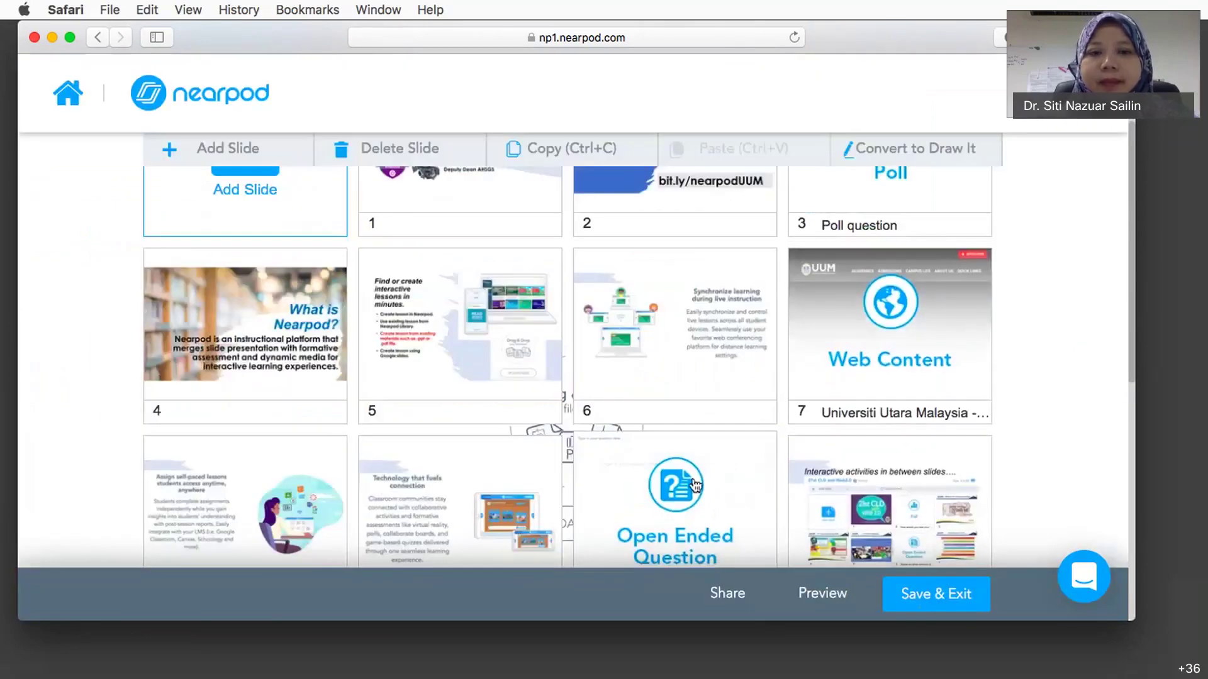
Start saving the lesson and title it "Remote Learning Using Nearpod"
scroll(695, 484, up, 3)
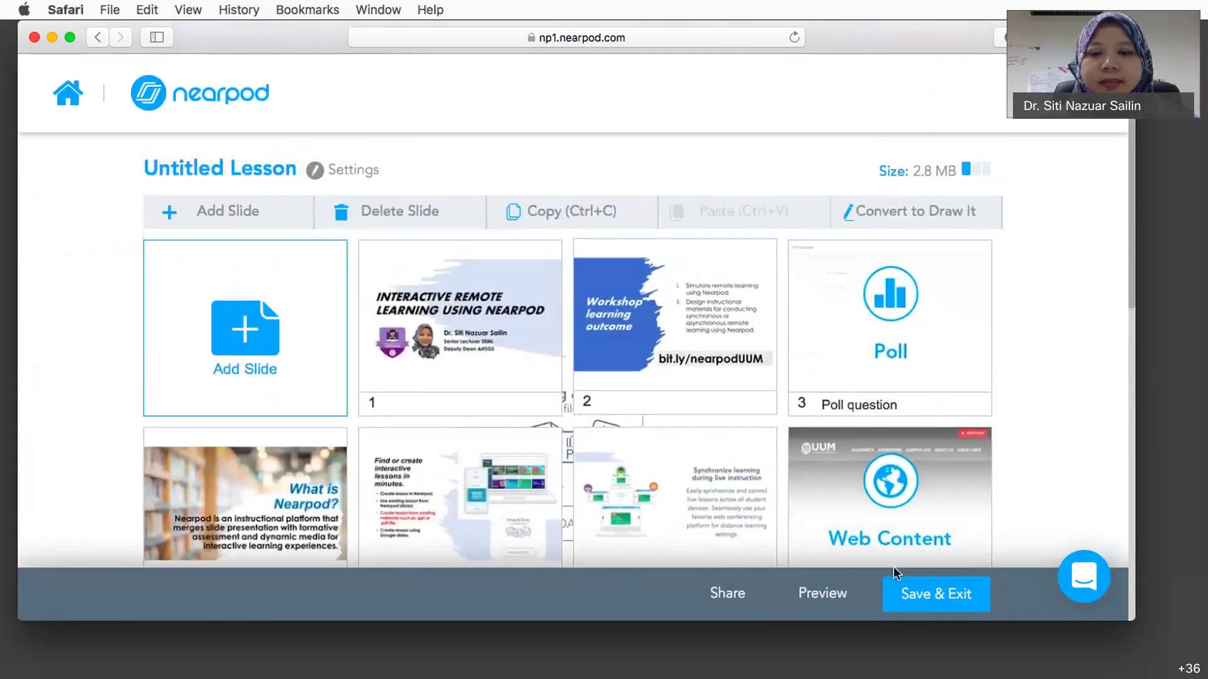
click(932, 606)
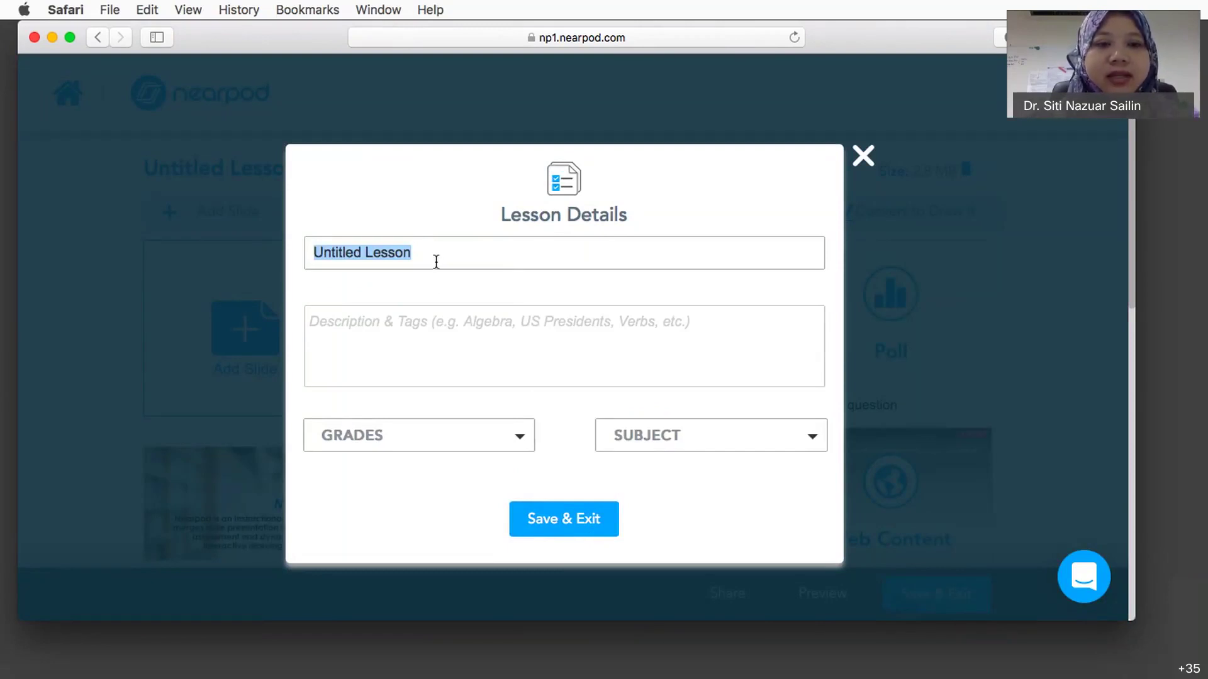
text(Remo)
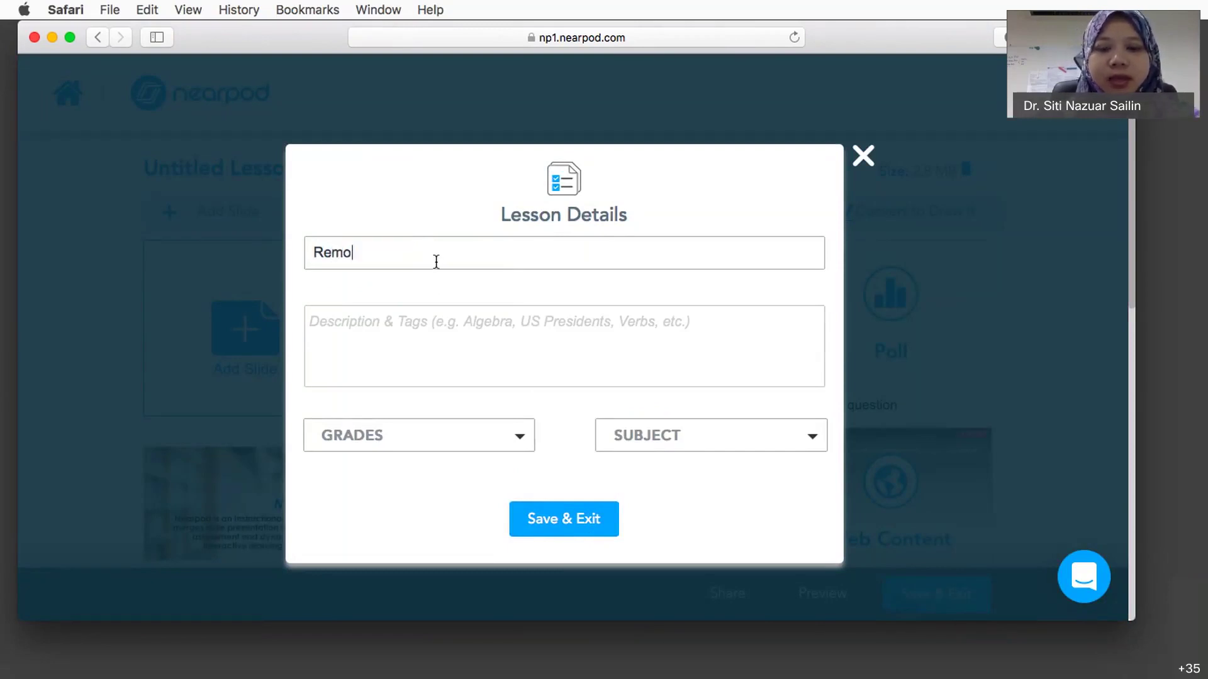
text(te Lear)
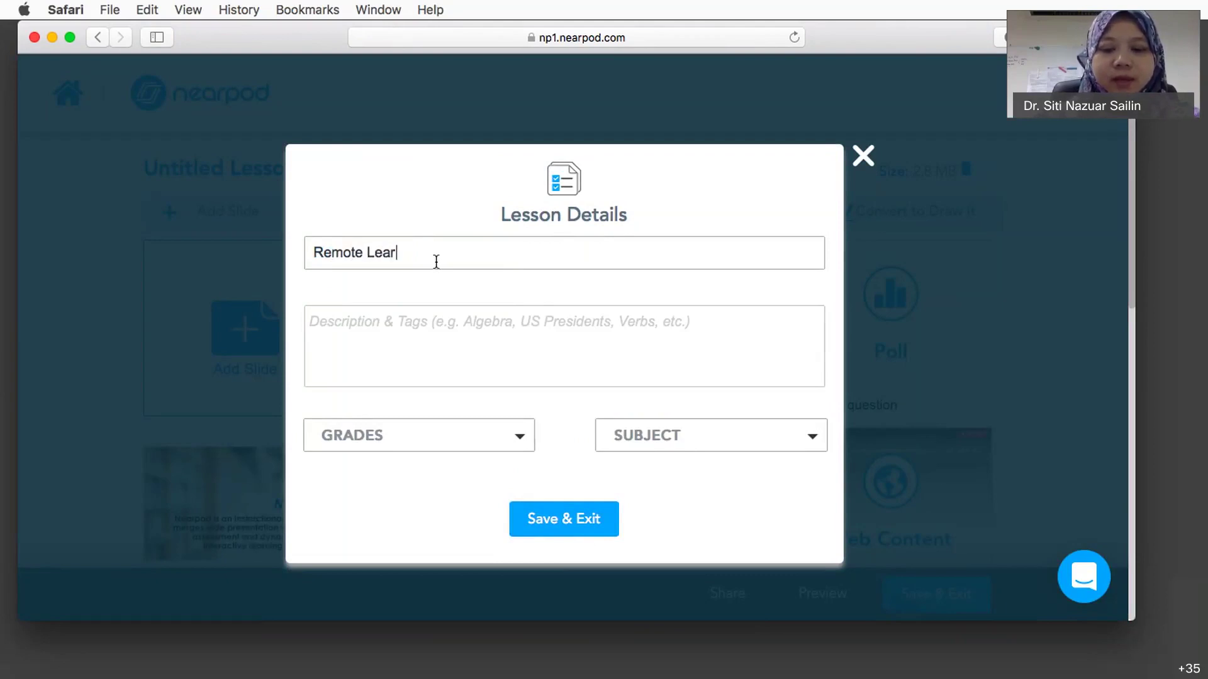
text(ning Usi)
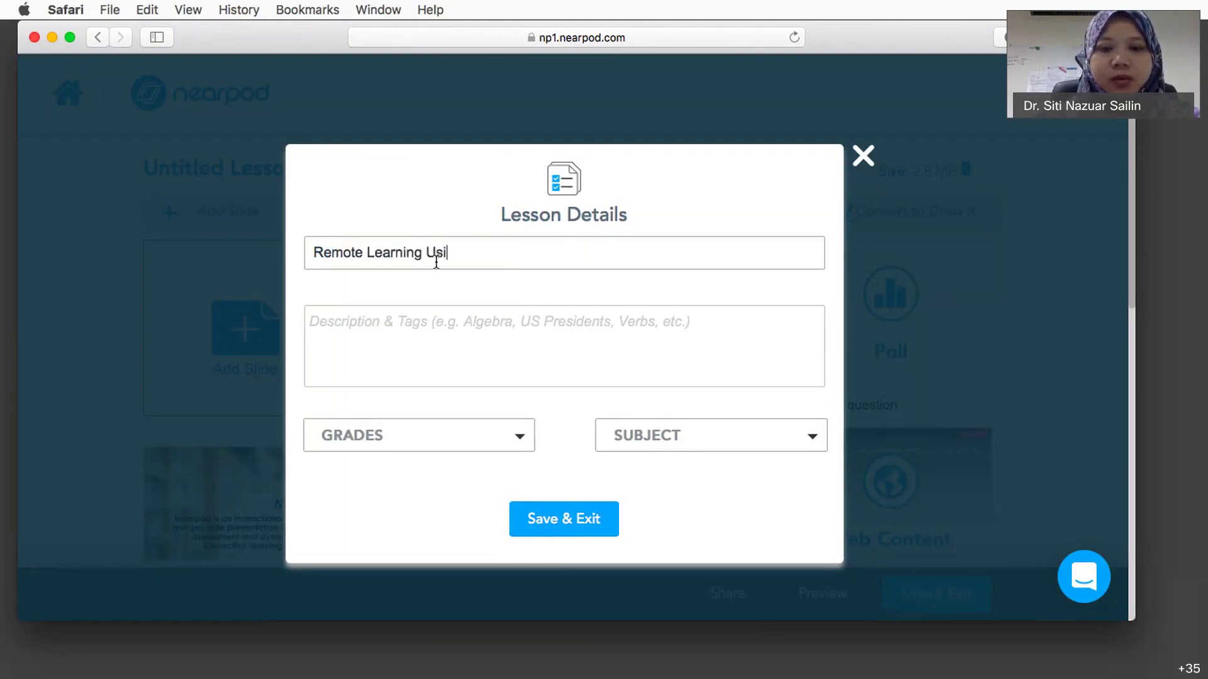
text(ng Nearpod)
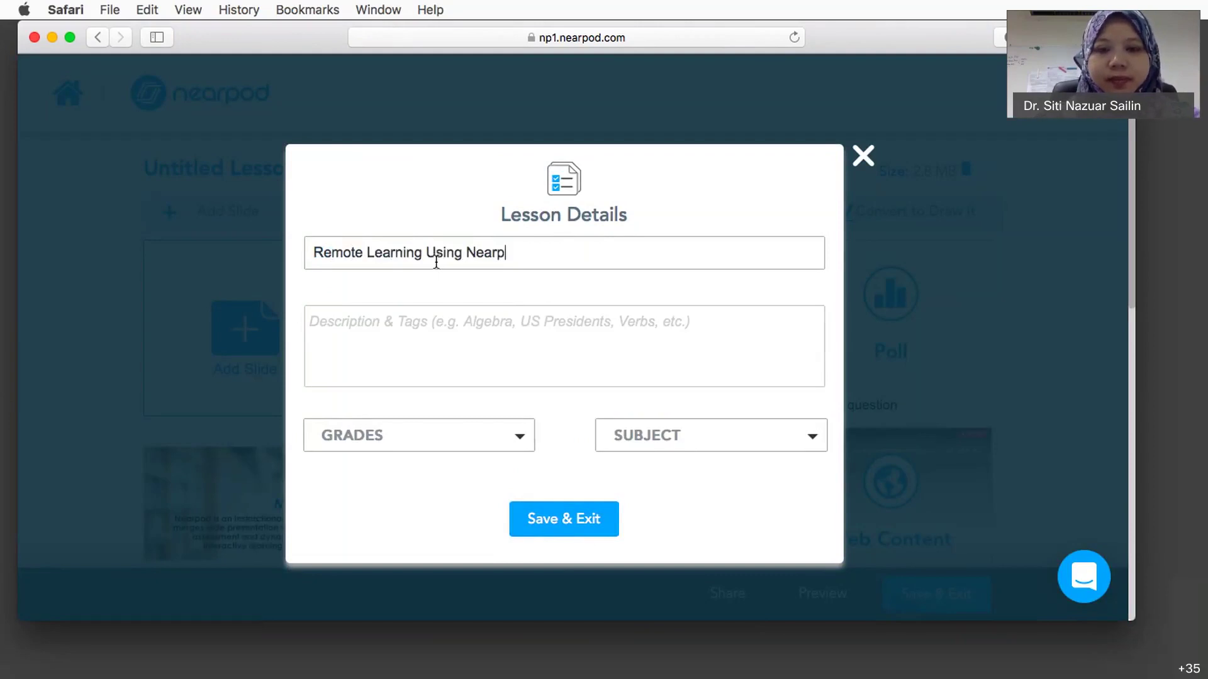
Set the lesson's grades to Higher Ed and PD, leaving the description empty
click(369, 334)
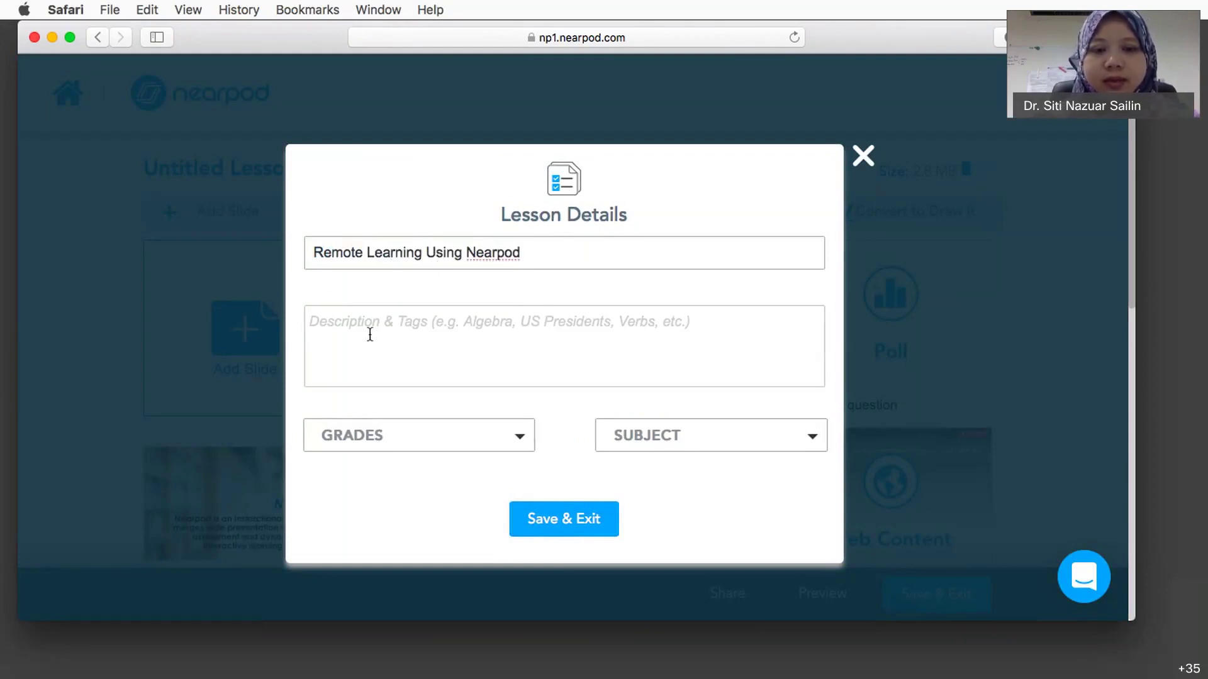
click(521, 443)
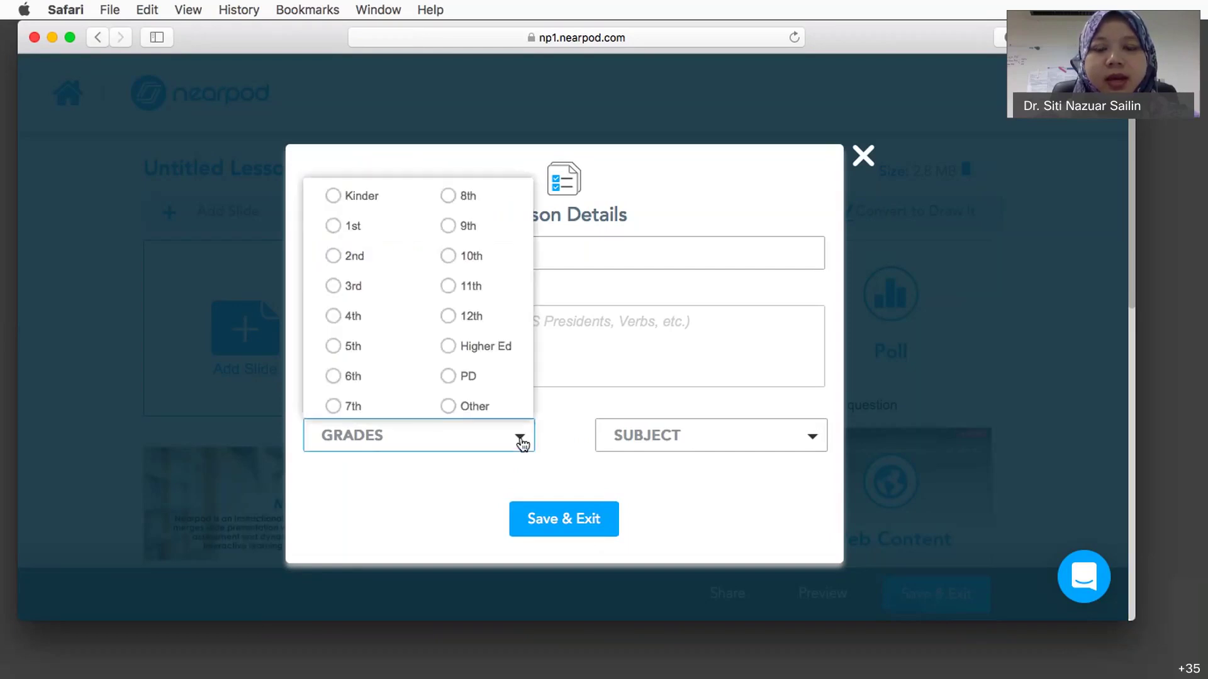
click(451, 349)
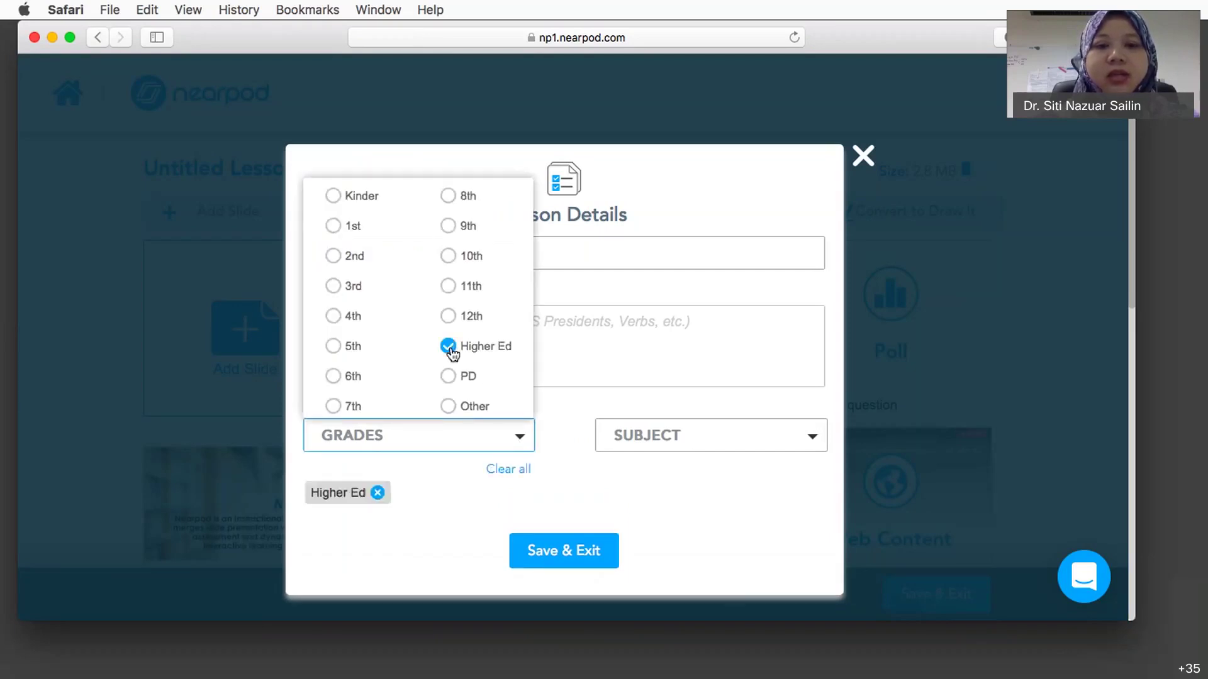
click(450, 379)
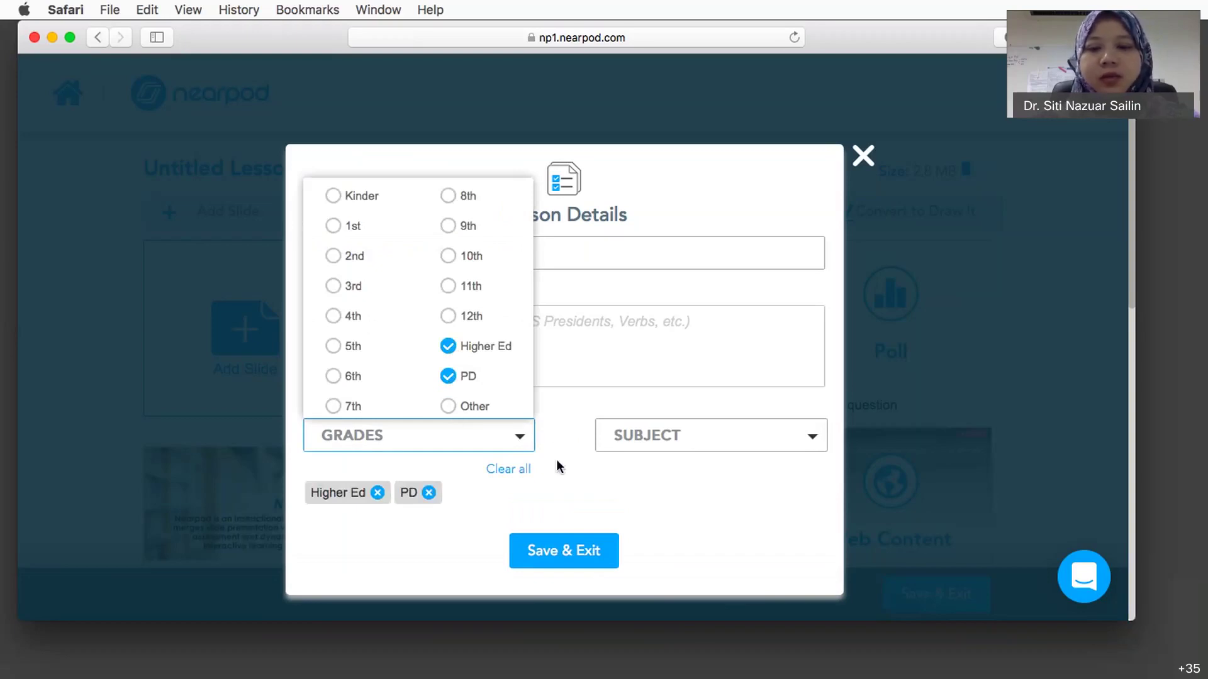
Set the lesson's subject to Professional Development, then save the lesson and exit the editor
click(693, 440)
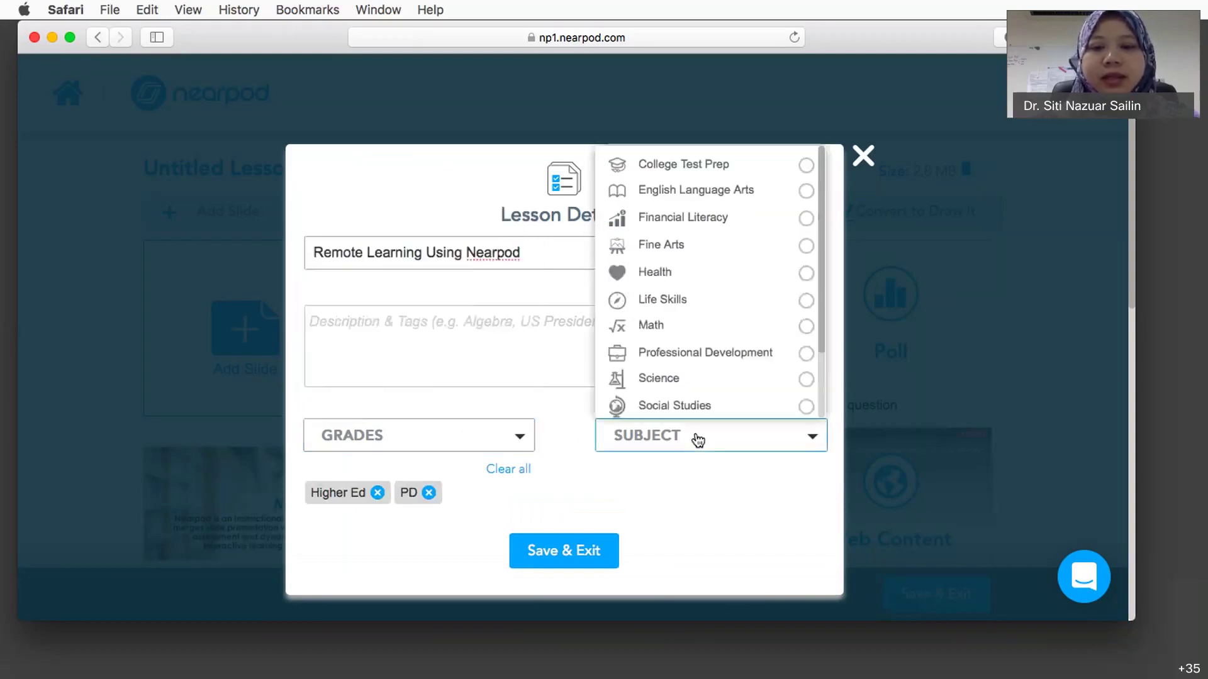
click(806, 355)
click(565, 553)
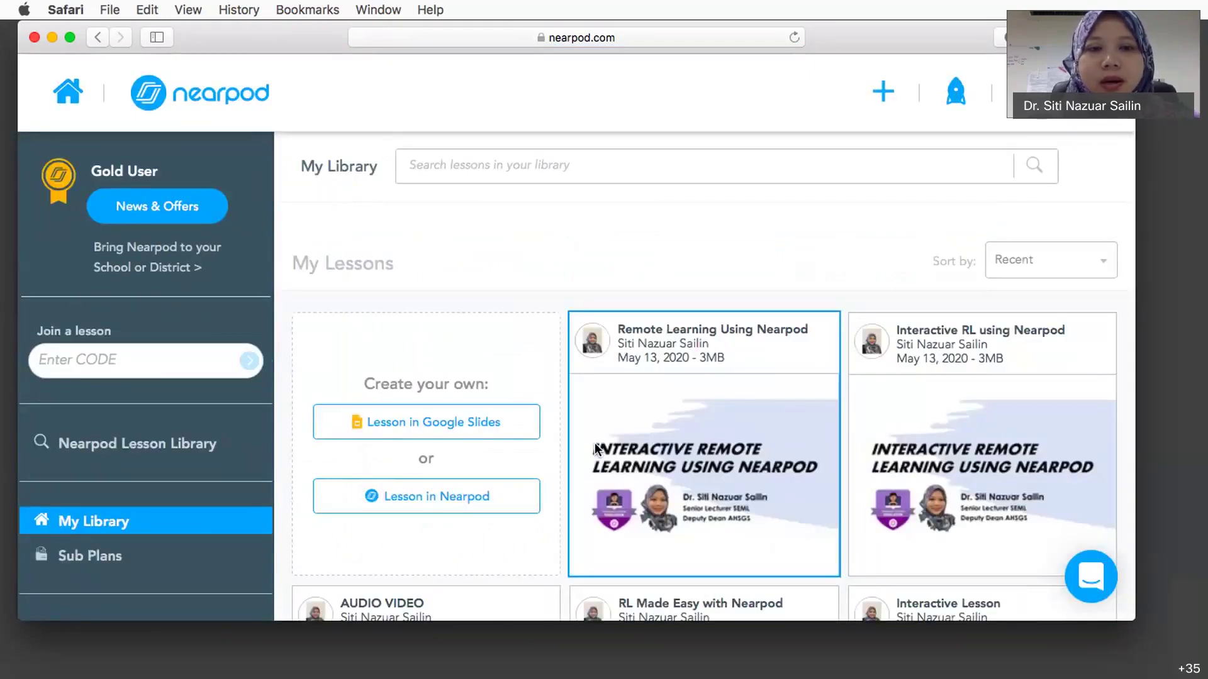
Launch "Remote Learning Using Nearpod" from My Library as a live lesson and dismiss its join-code window
scroll(594, 443, down, 2)
scroll(594, 443, up, 1)
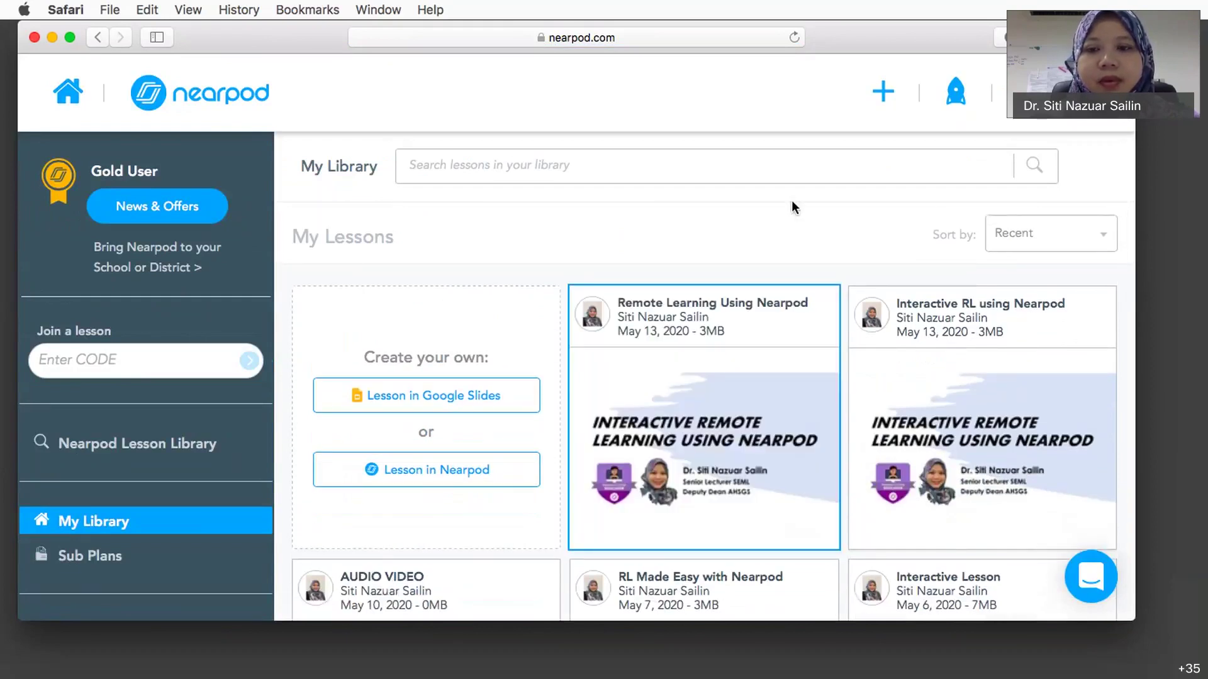
mouse_move(981, 403)
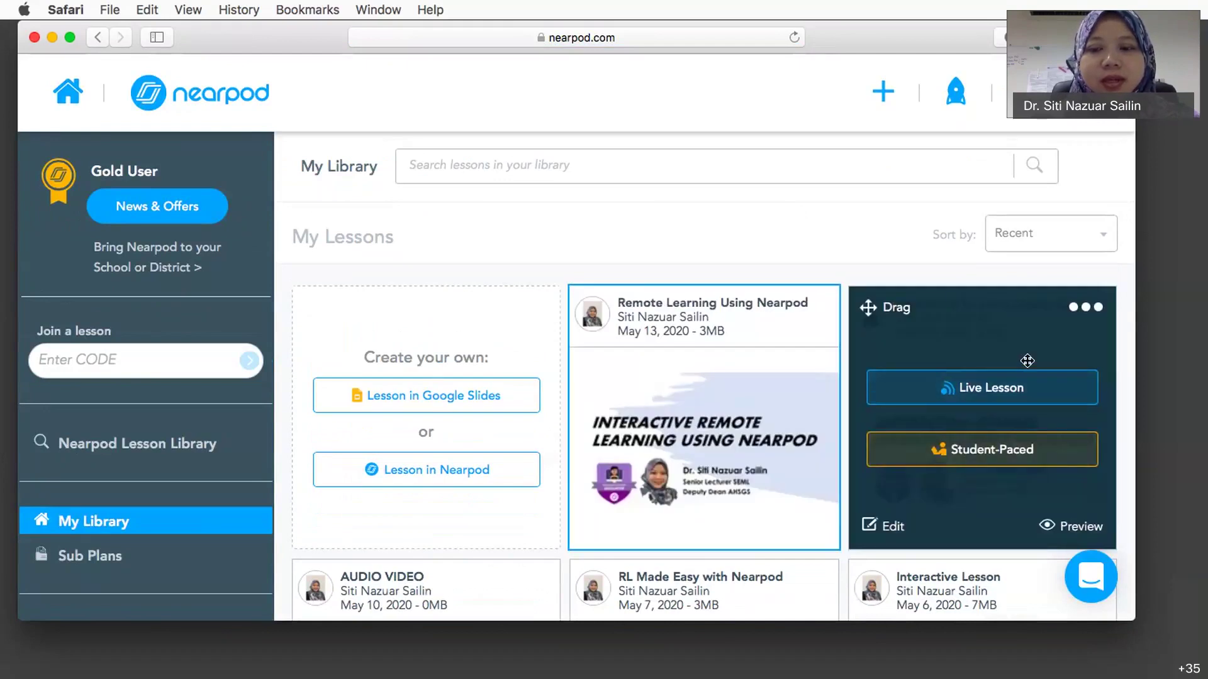
mouse_move(669, 340)
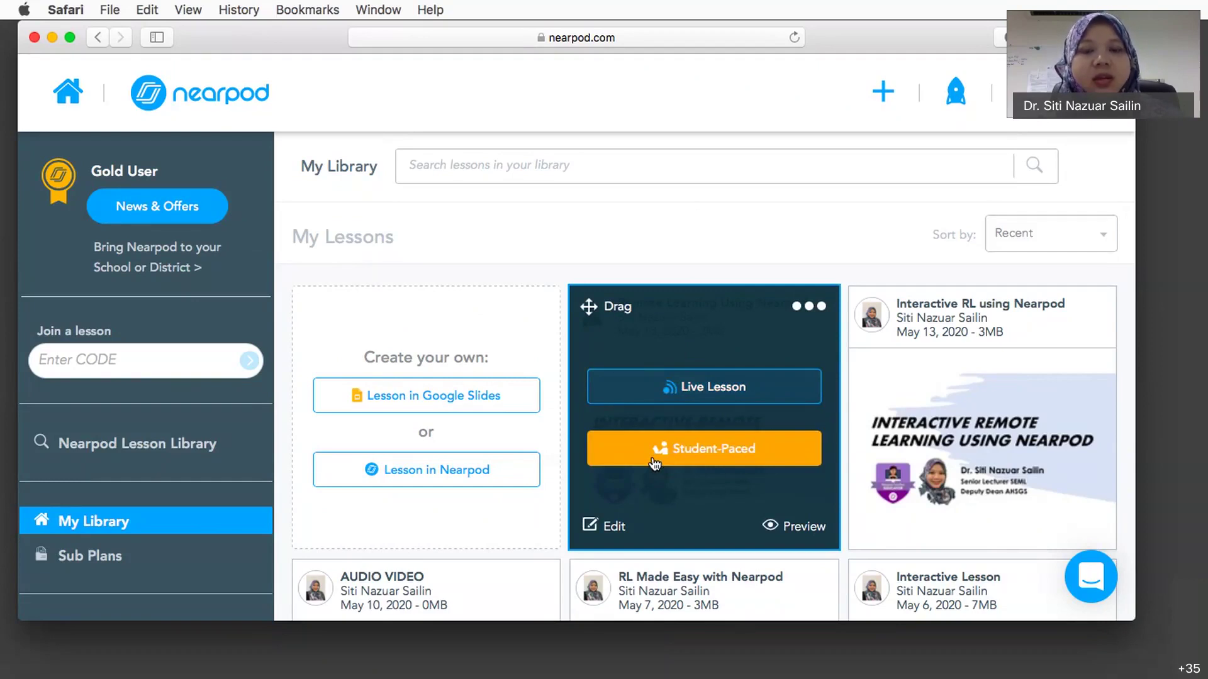
click(662, 398)
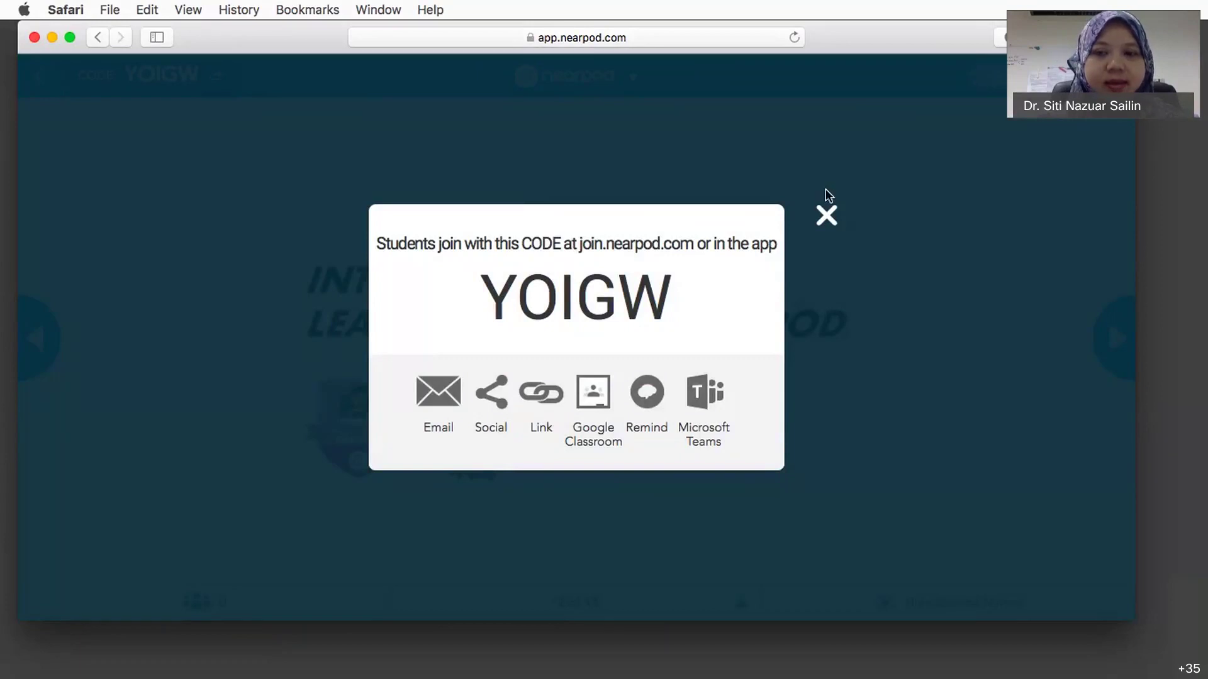
click(826, 215)
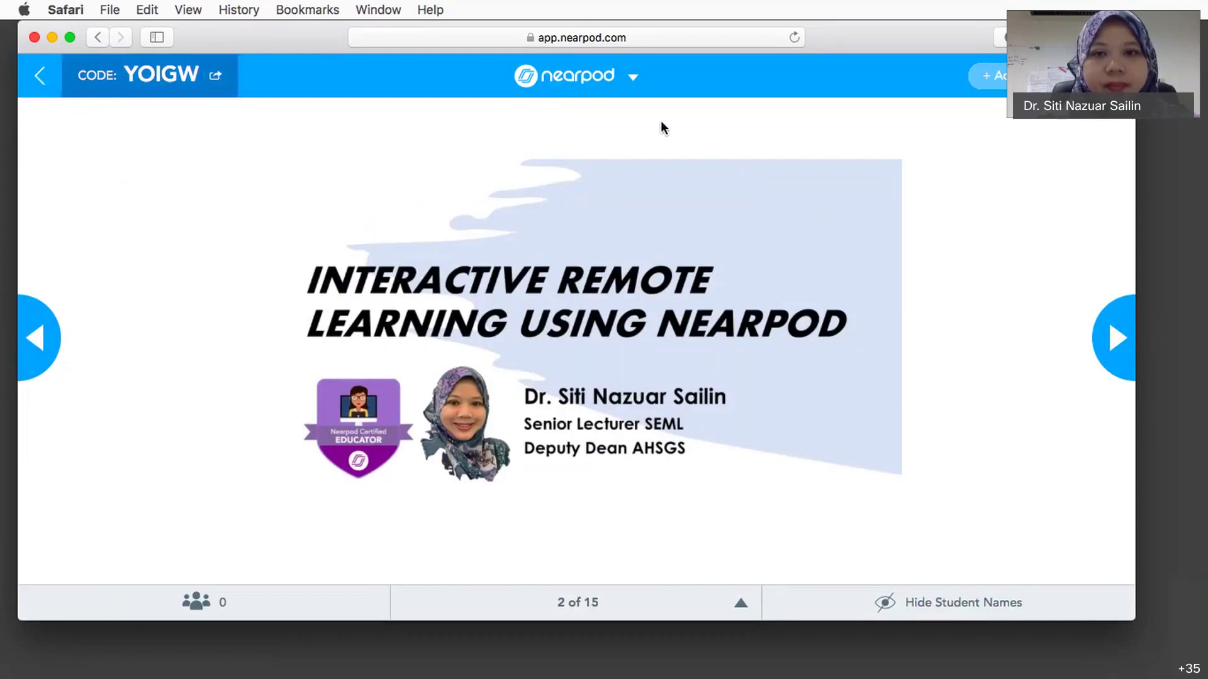
End the live lesson session for all students and return to My Library
click(632, 78)
click(617, 157)
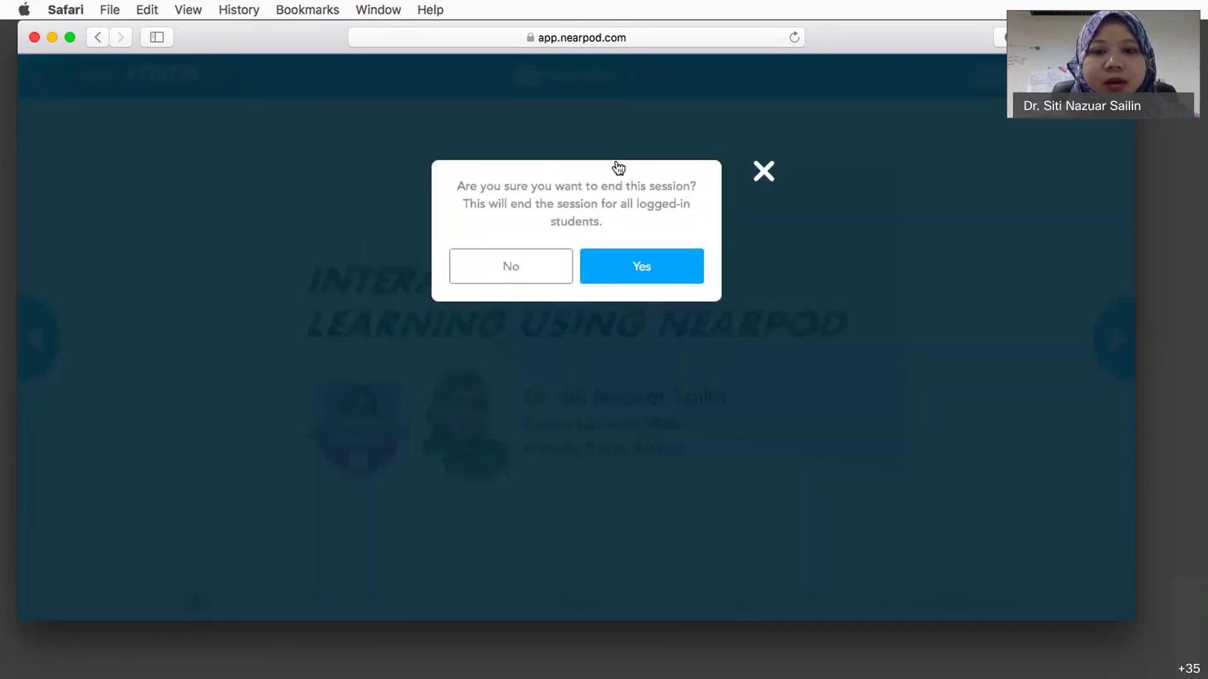
click(630, 276)
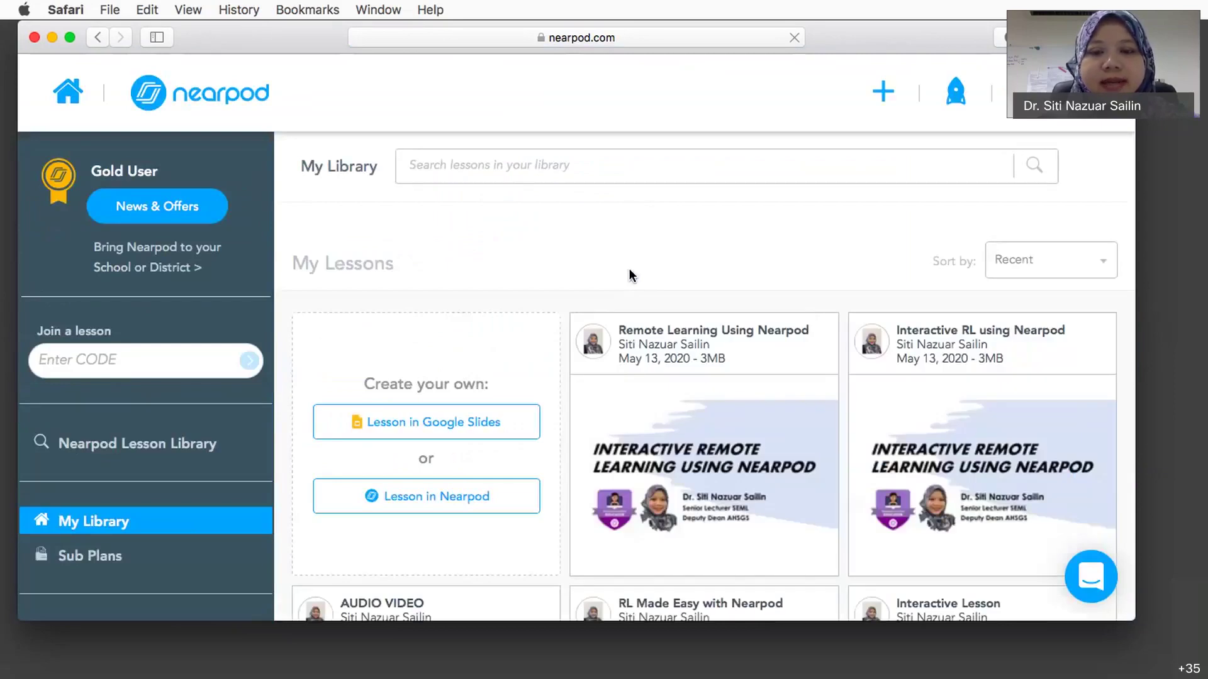
Launch the "Remote Learning Using Nearpod" lesson in student-paced mode
mouse_move(698, 378)
scroll(714, 442, down, 2)
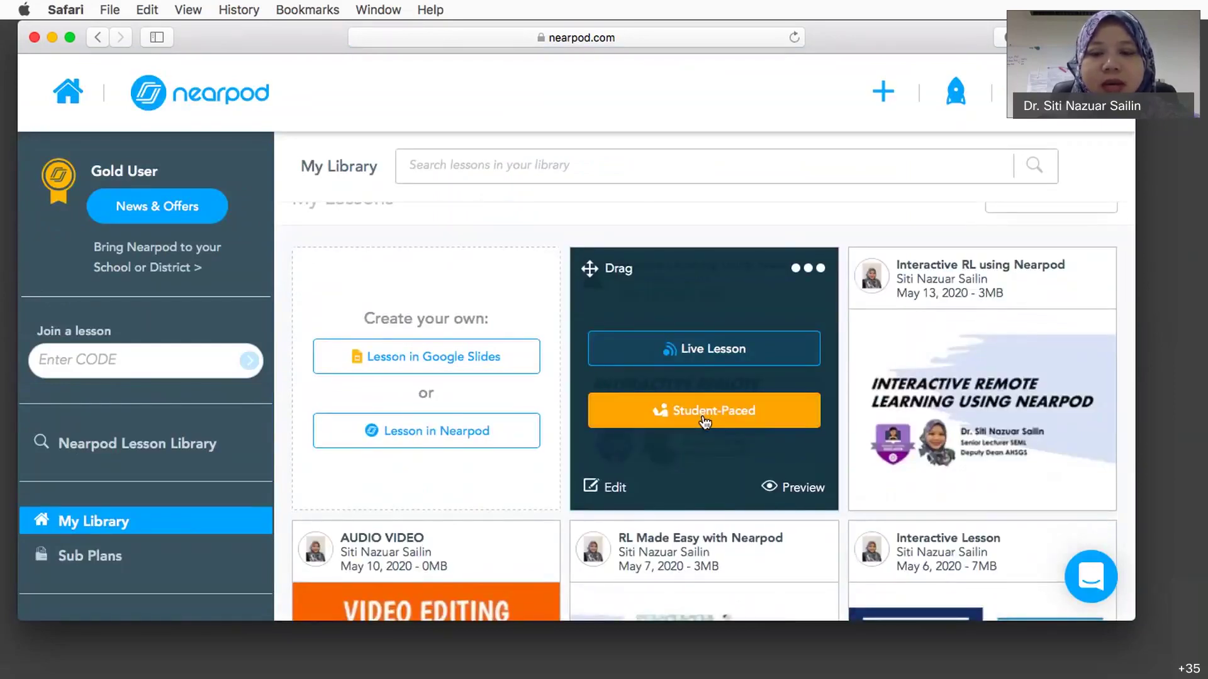
click(705, 422)
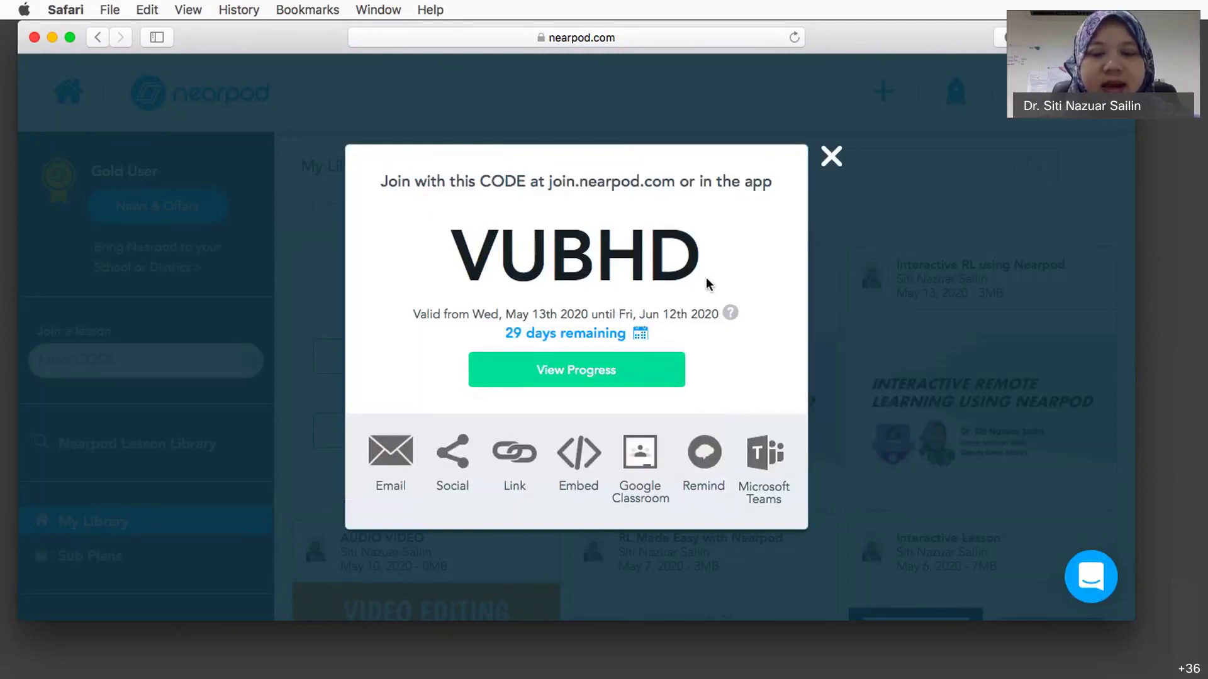
Set the student-paced join code to expire on May 27, 2020, and apply the date
click(640, 337)
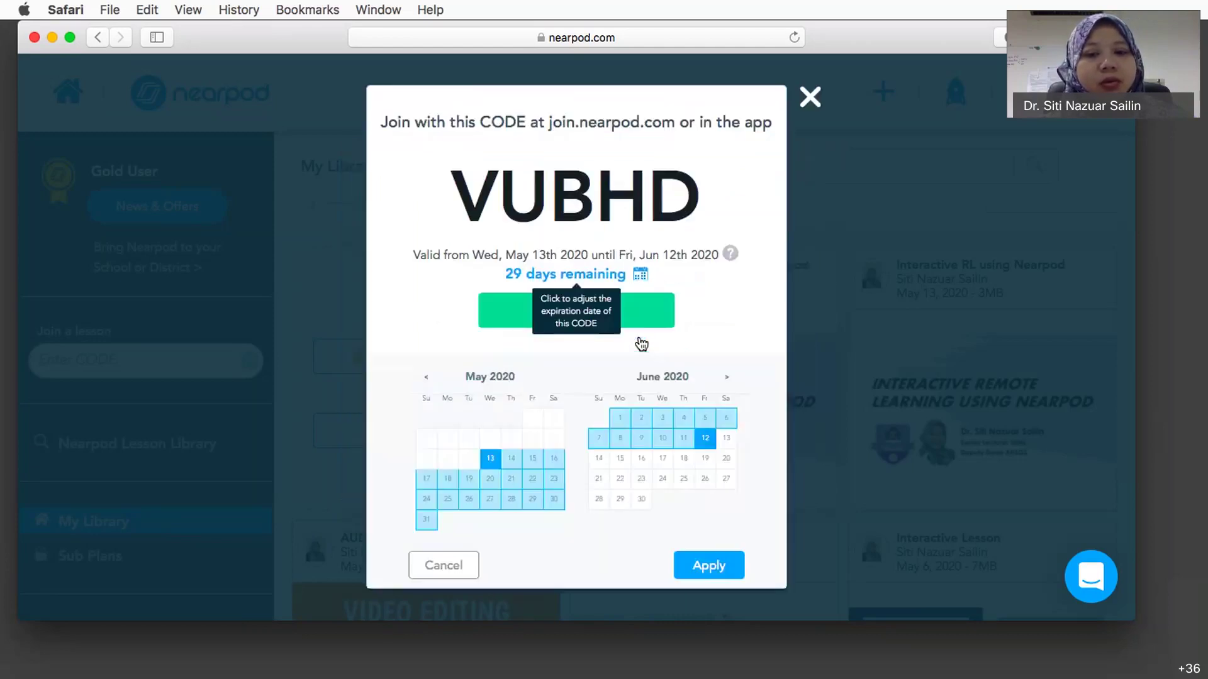
click(554, 501)
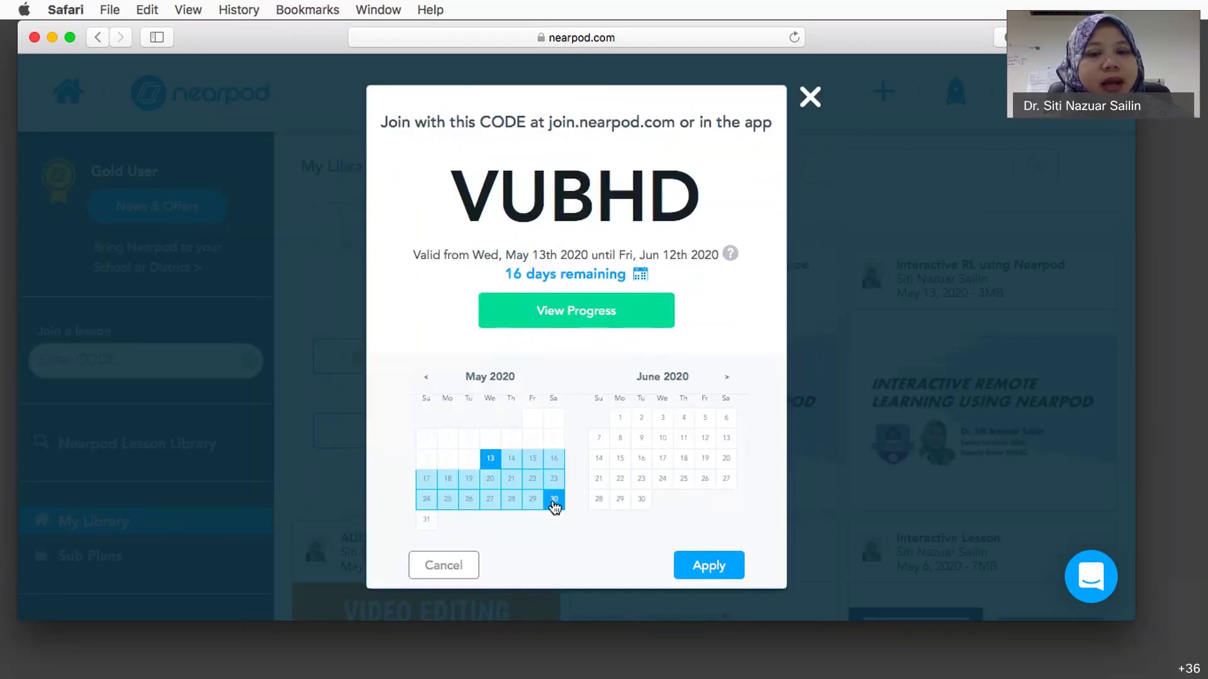
click(490, 500)
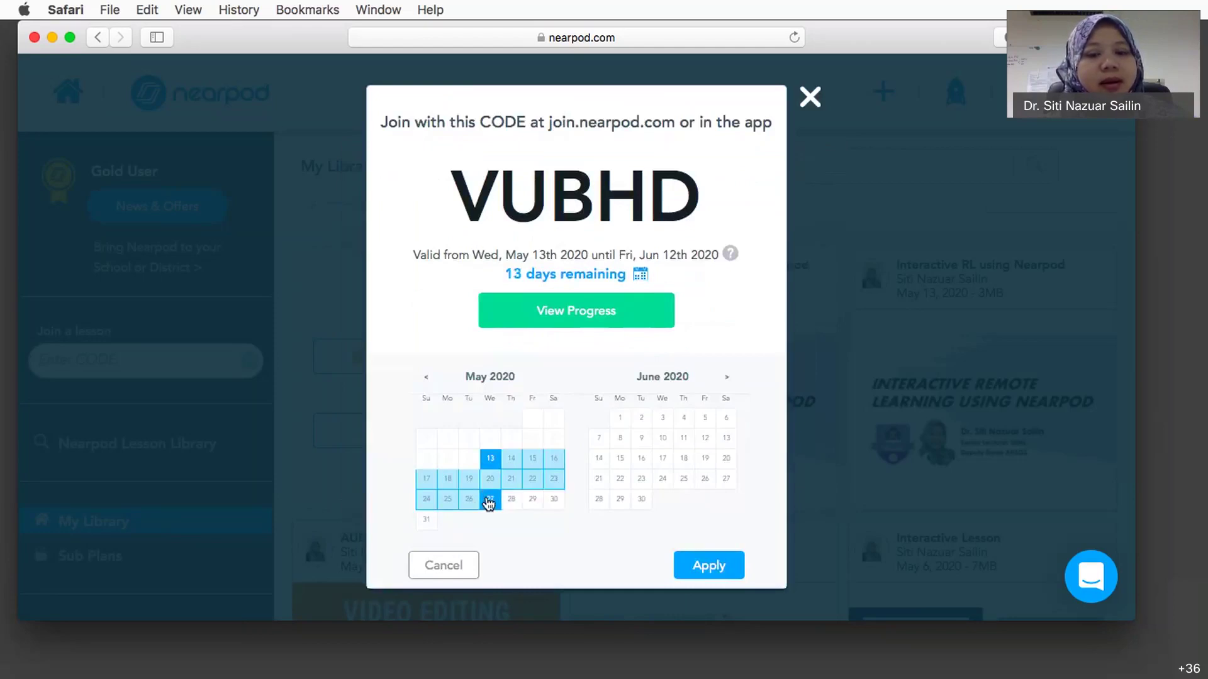
click(717, 568)
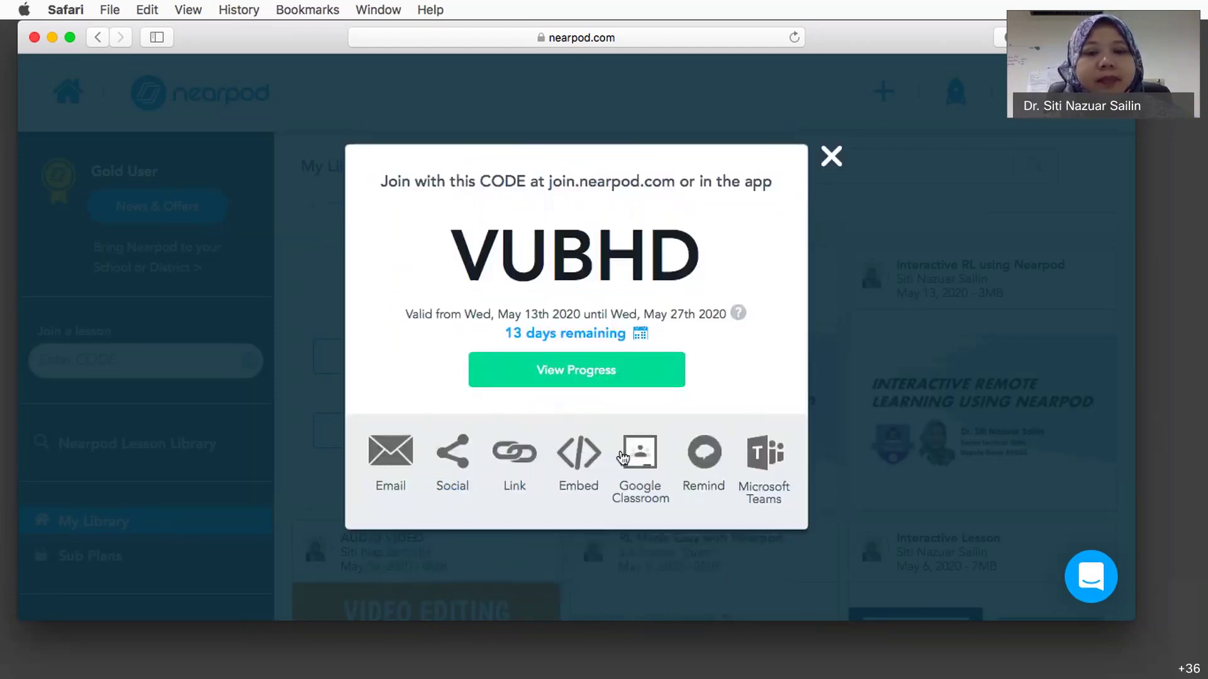
Copy the student-paced lesson's share link and close the sharing window
drag(451, 258, 703, 278)
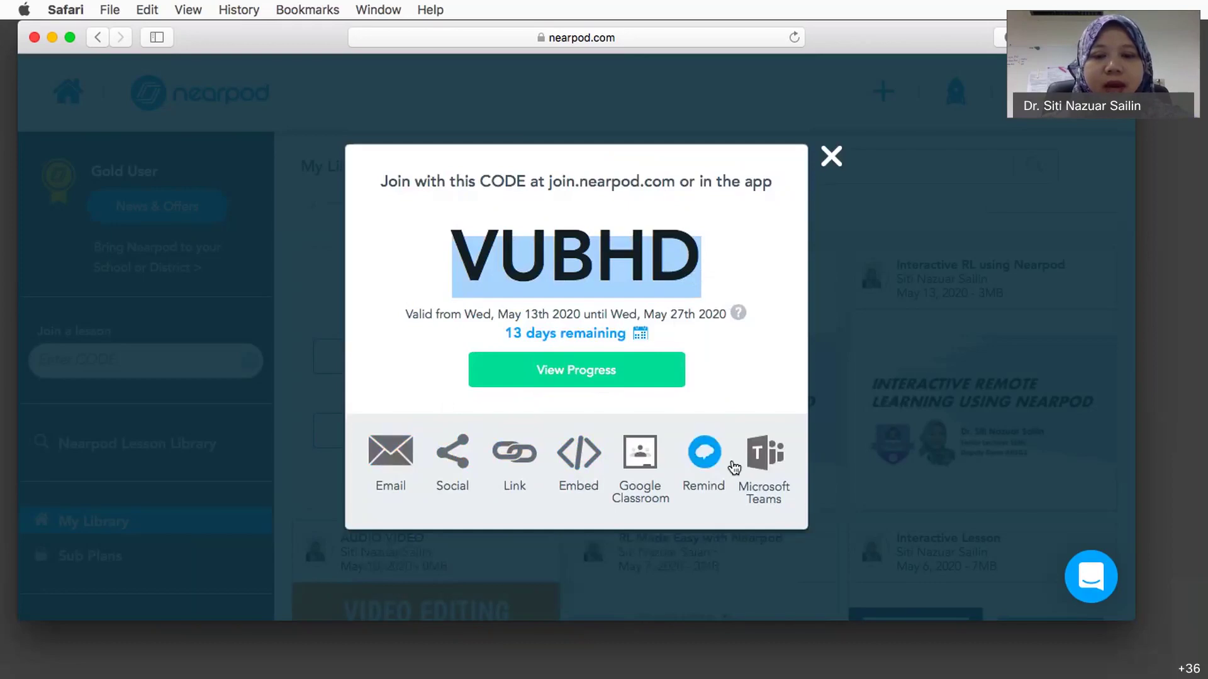
click(505, 464)
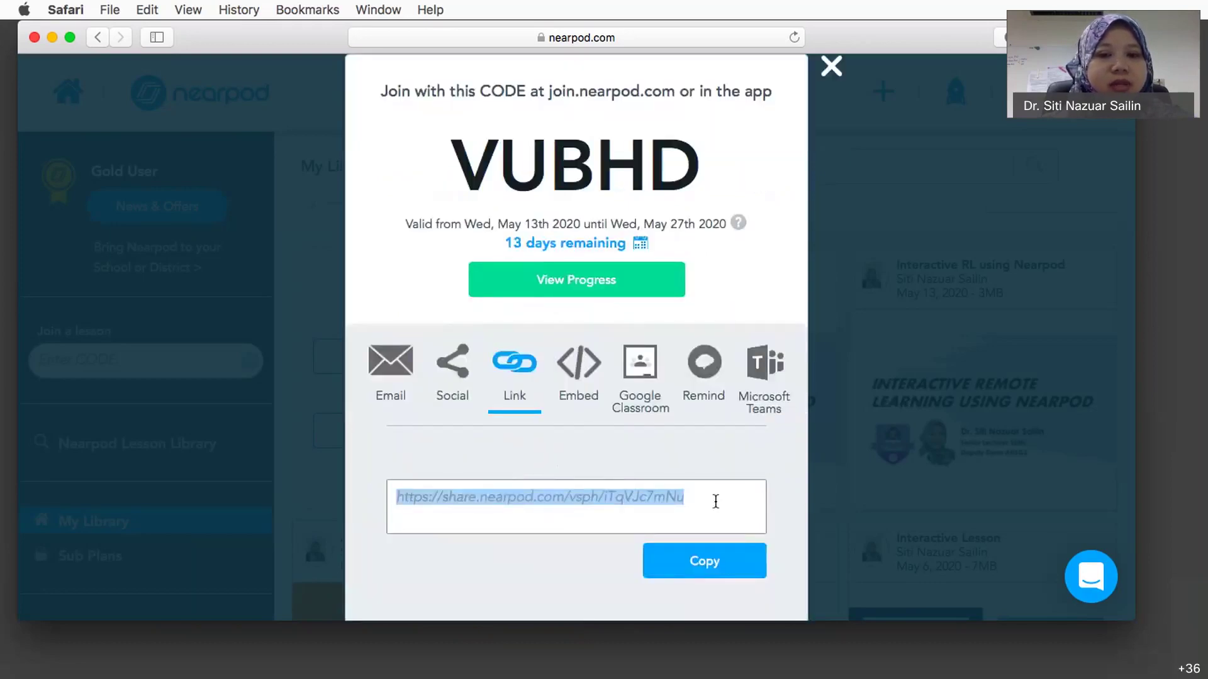
click(712, 568)
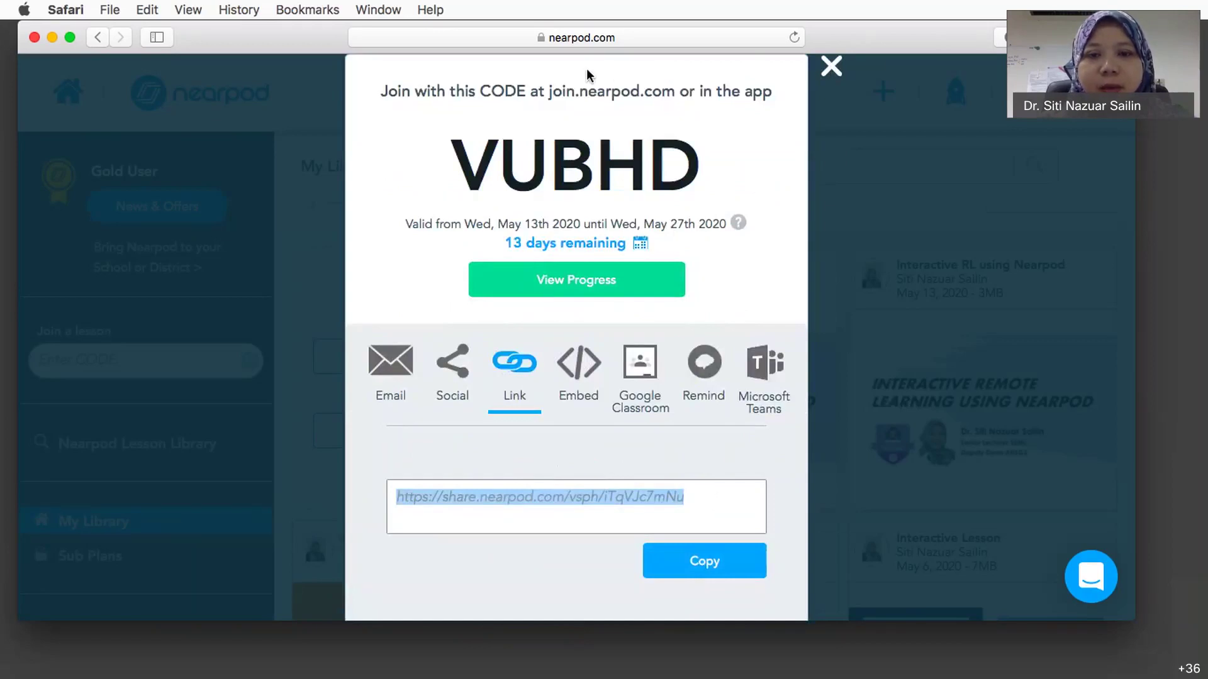
click(449, 128)
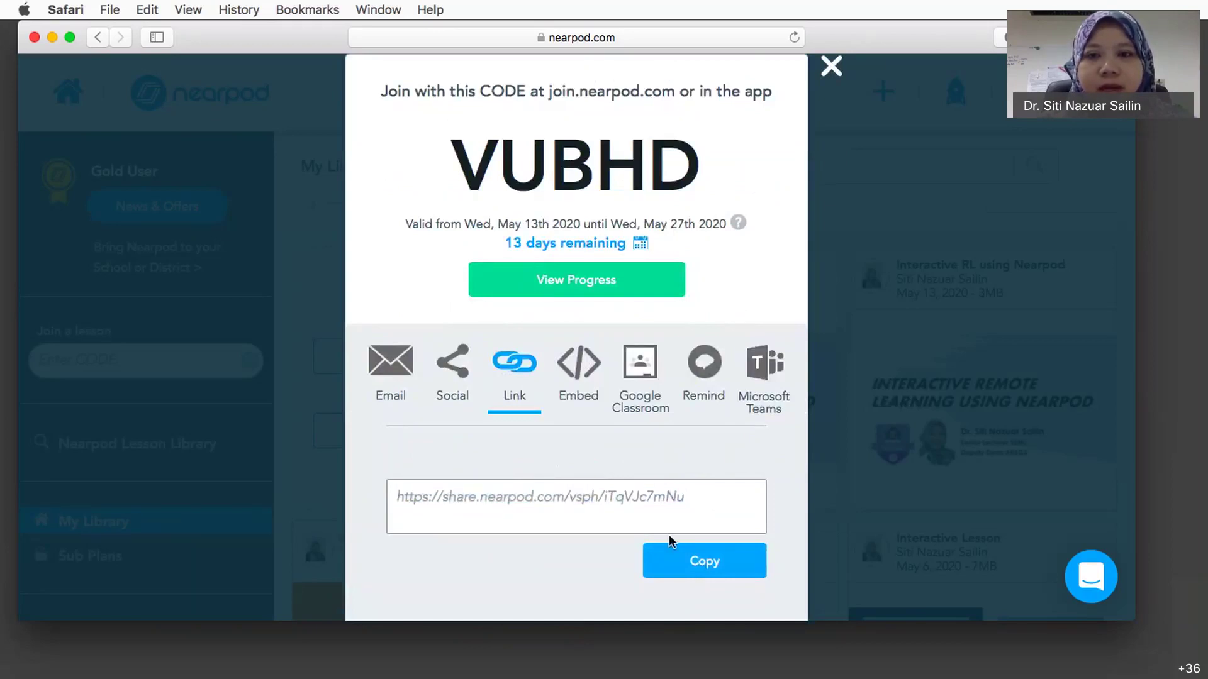
click(832, 68)
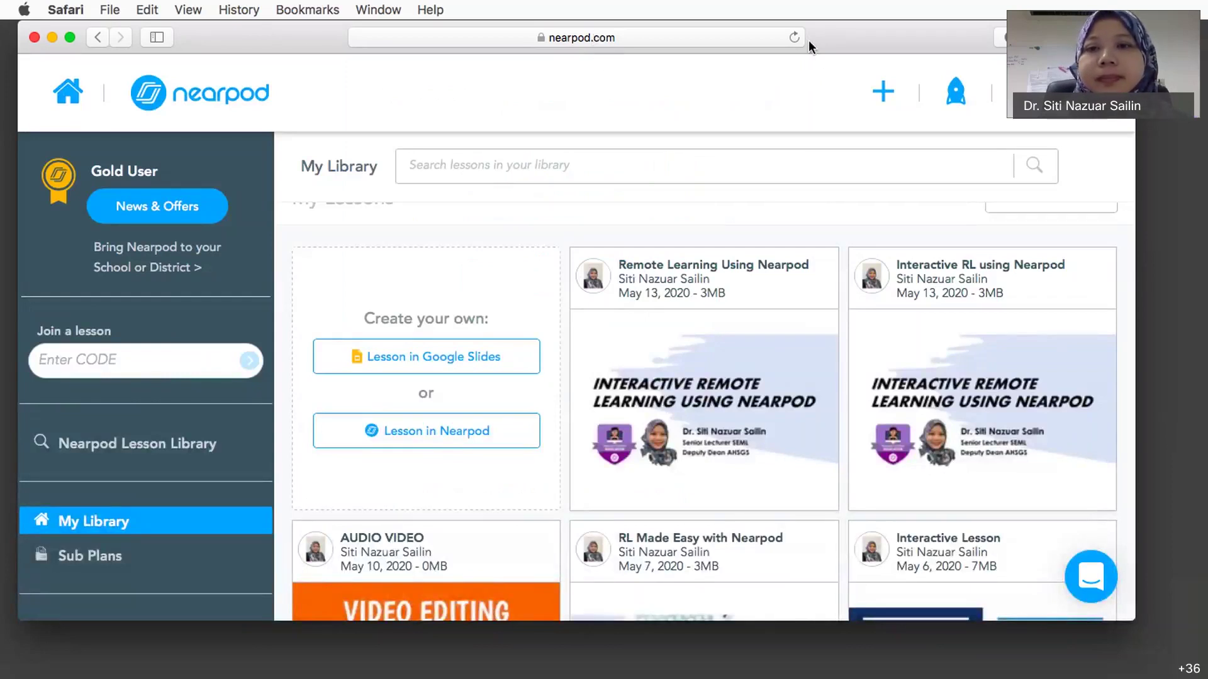
mouse_move(979, 376)
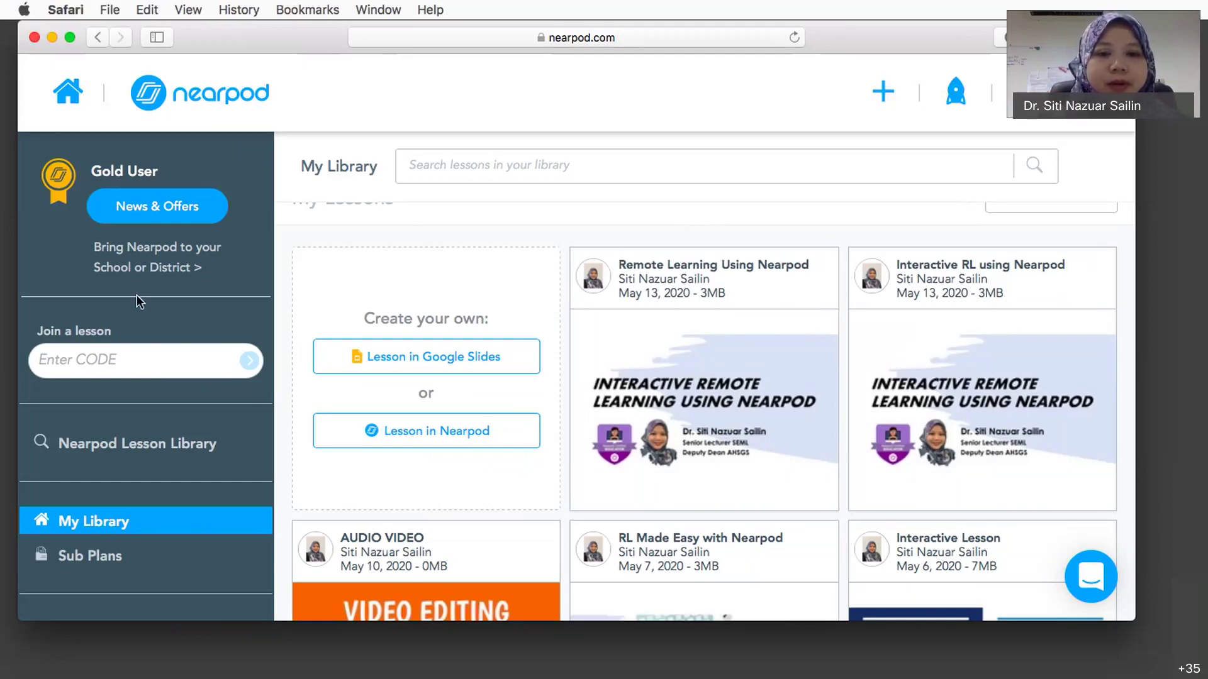
scroll(129, 418, down, 3)
scroll(129, 421, up, 3)
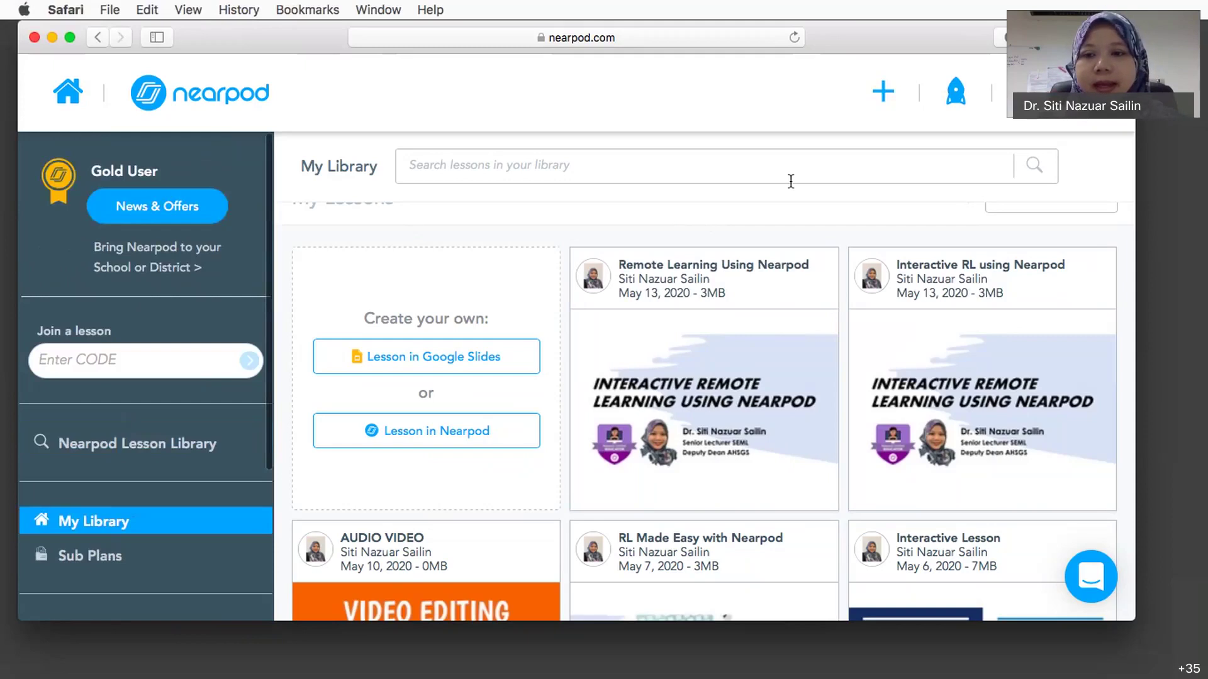
mouse_move(971, 306)
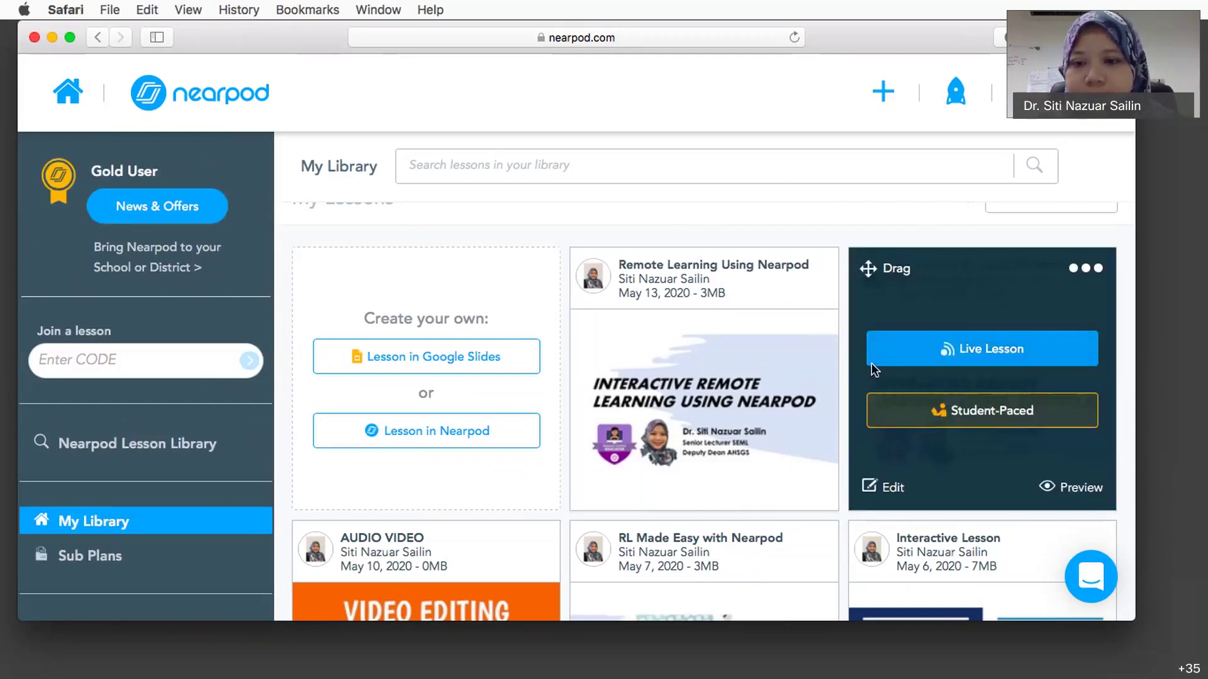
Open the progress view of the active May 07 student-paced session of "RL Made Easy with Nearpod"
mouse_move(709, 419)
scroll(709, 419, down, 4)
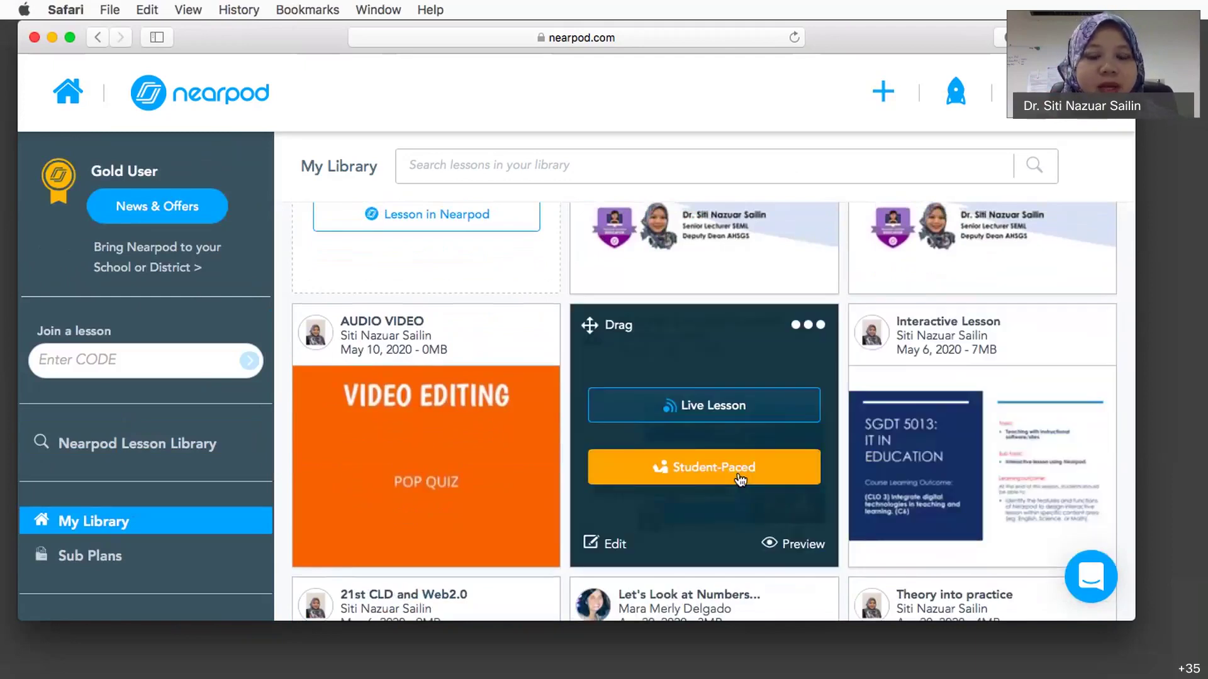
click(697, 472)
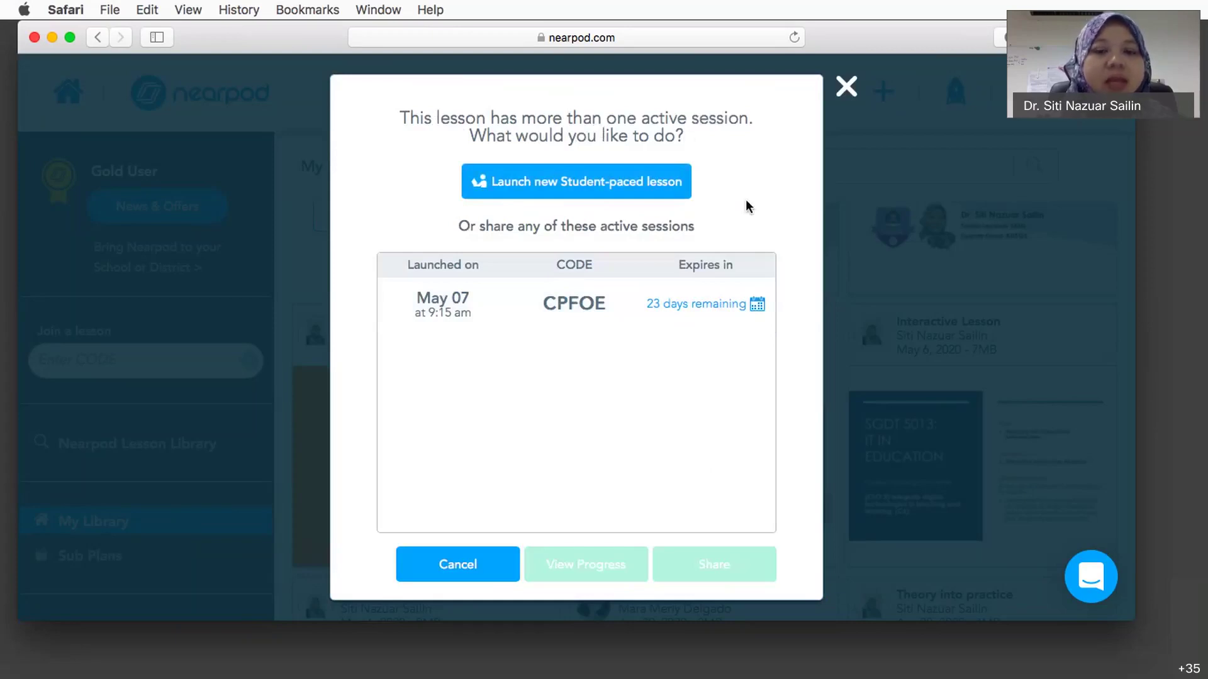
click(584, 320)
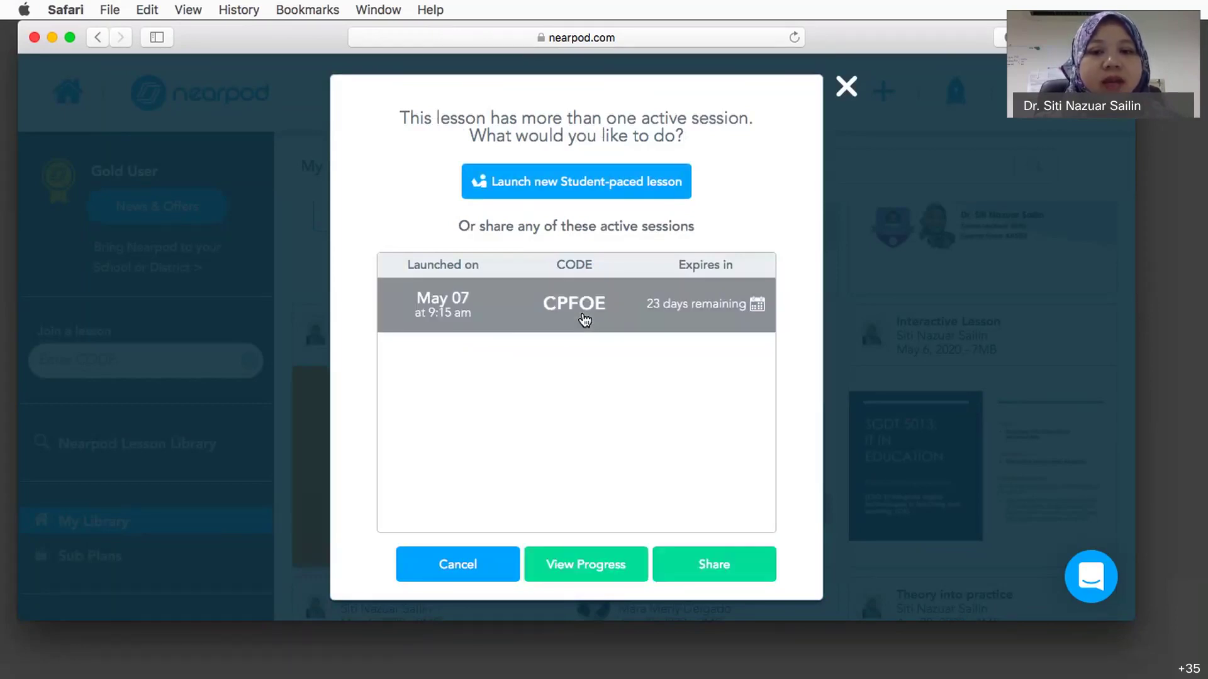
click(590, 568)
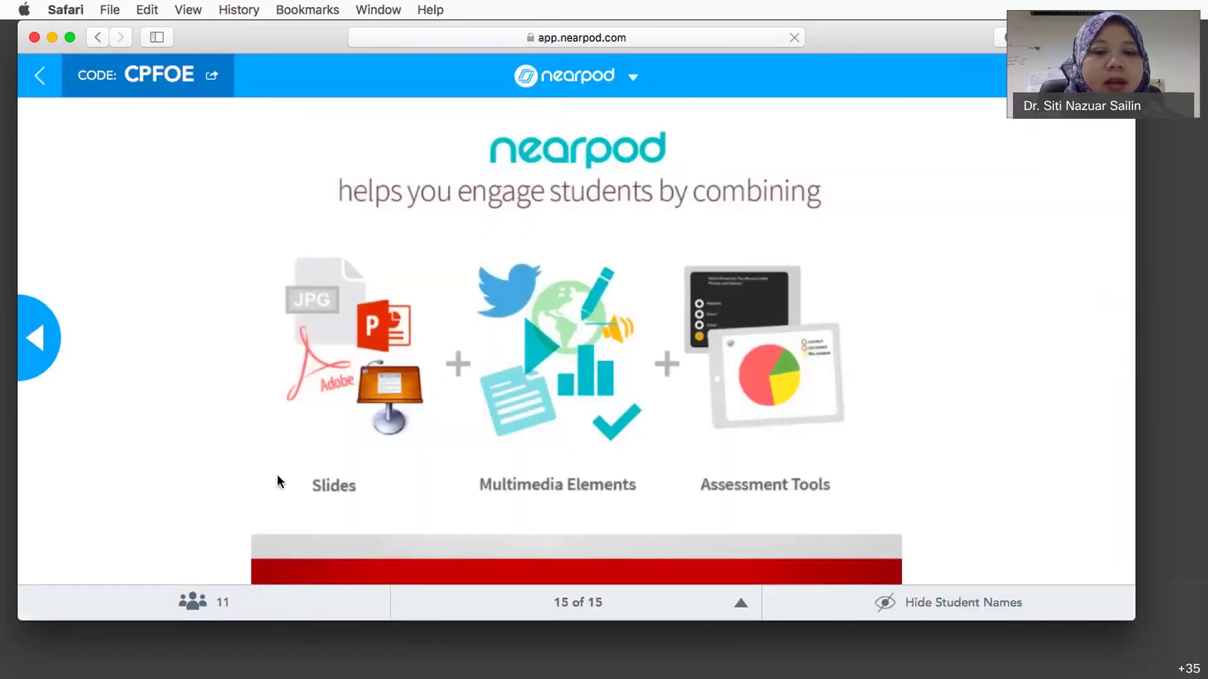
Review the full list of students who joined the session, and close the list
click(192, 601)
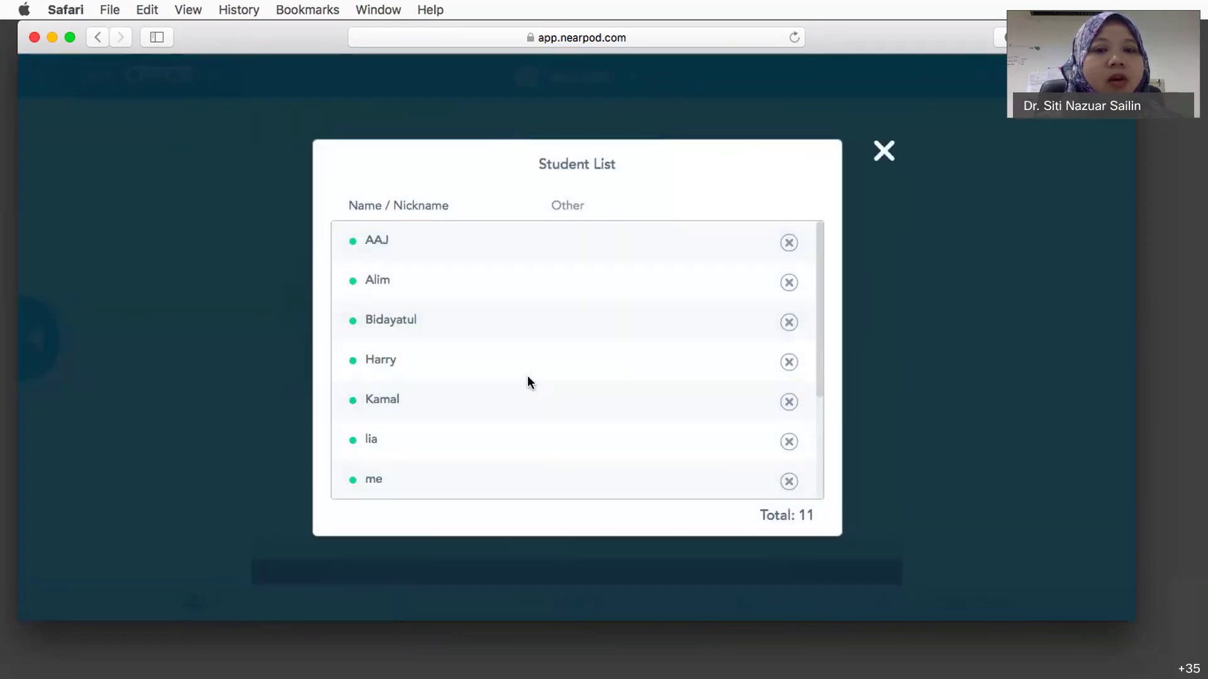
scroll(528, 381, down, 4)
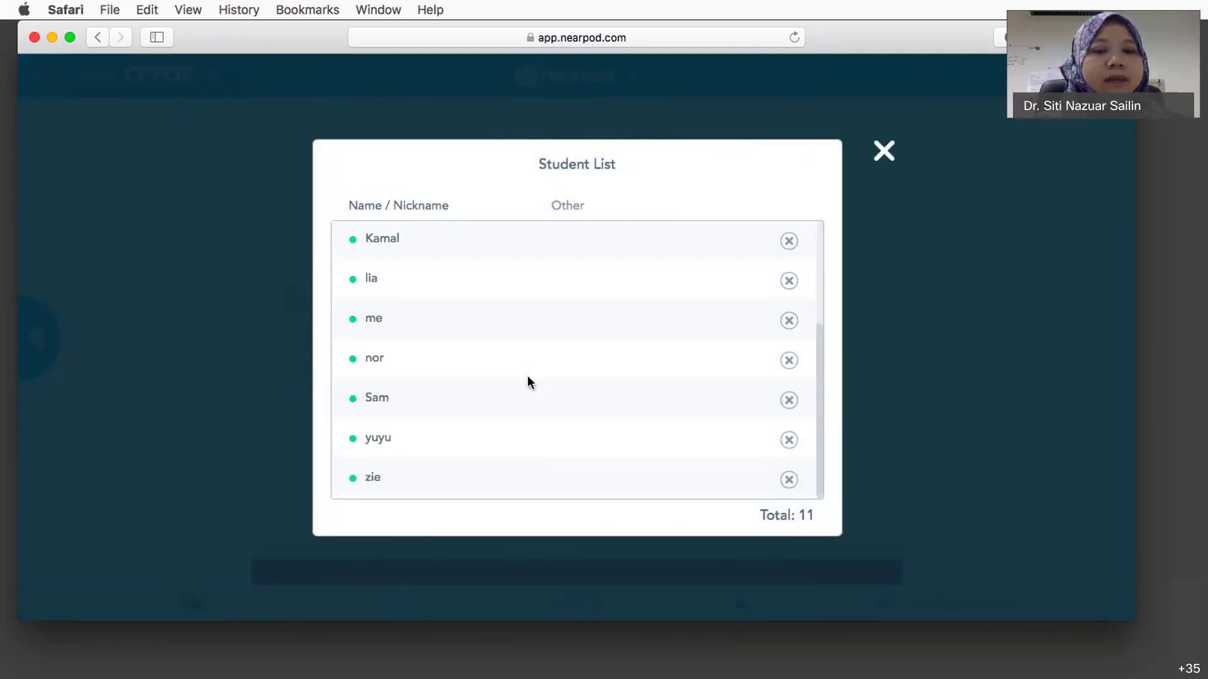
scroll(529, 382, up, 4)
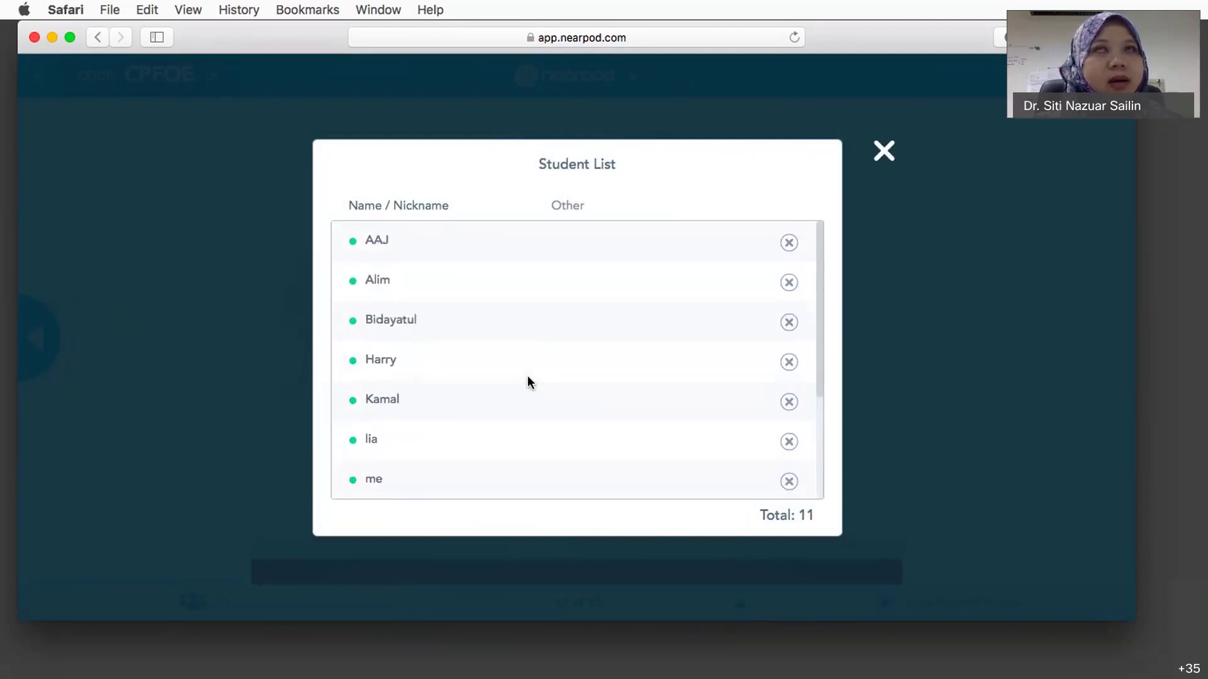
scroll(528, 382, down, 4)
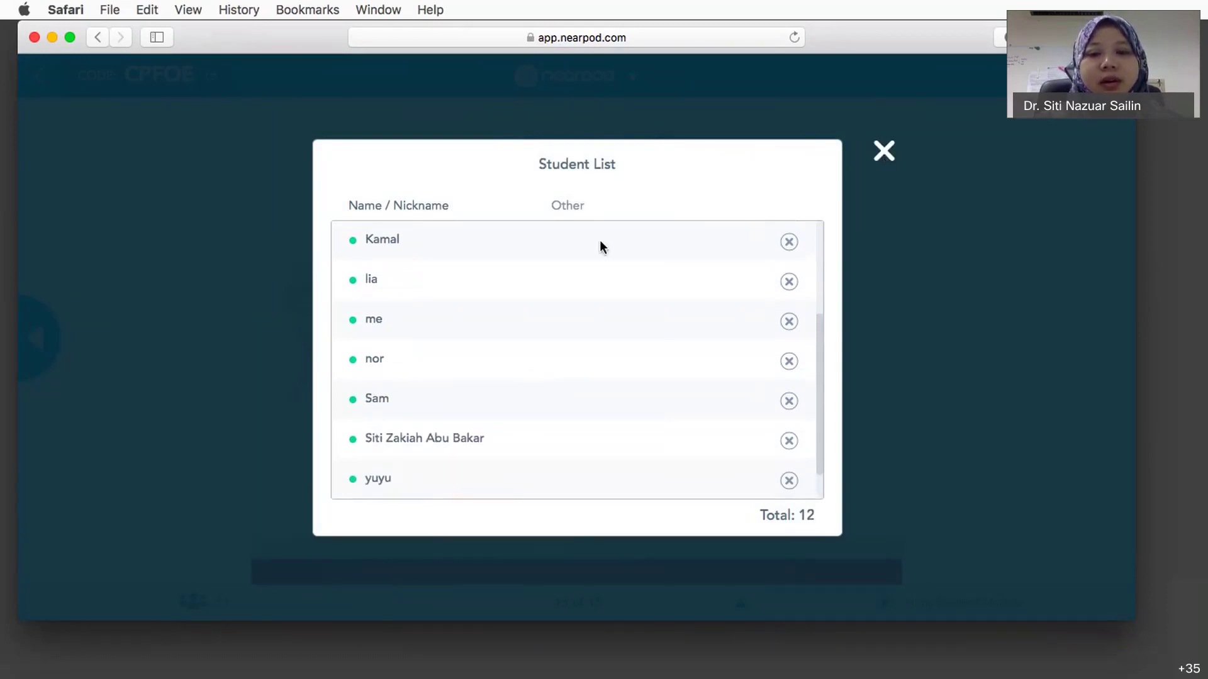
click(884, 153)
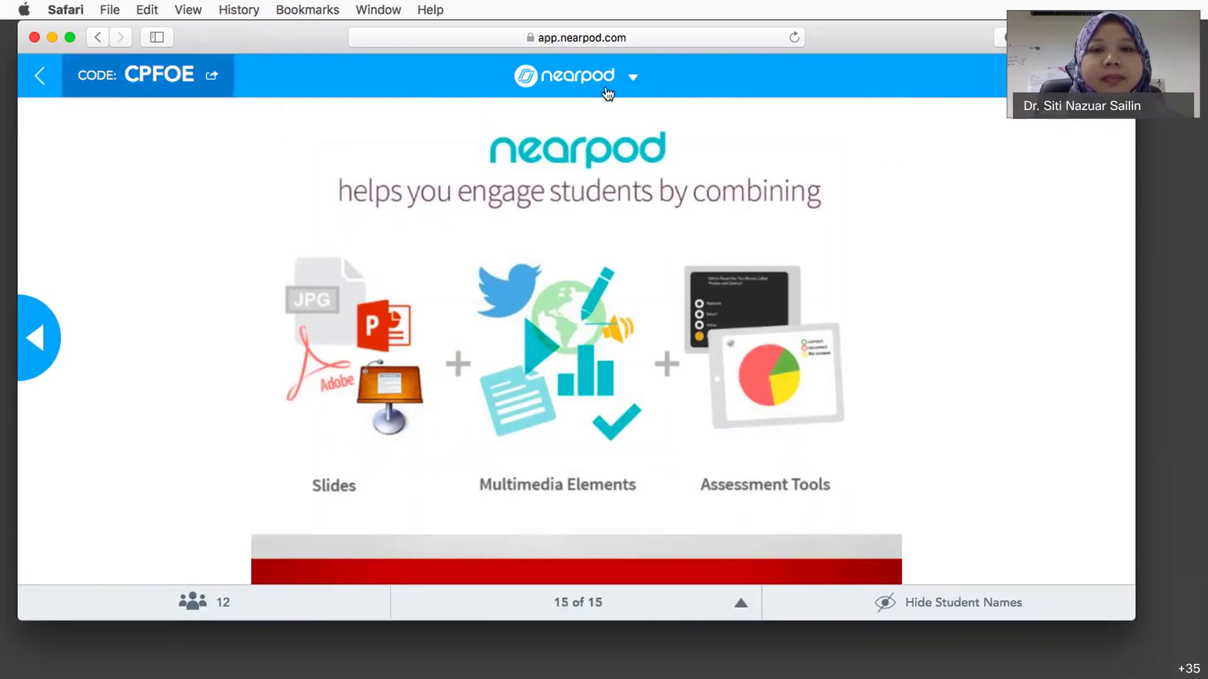
Check the option for e-mailing the session's assessment report, and close the prompt without requesting the report
click(633, 79)
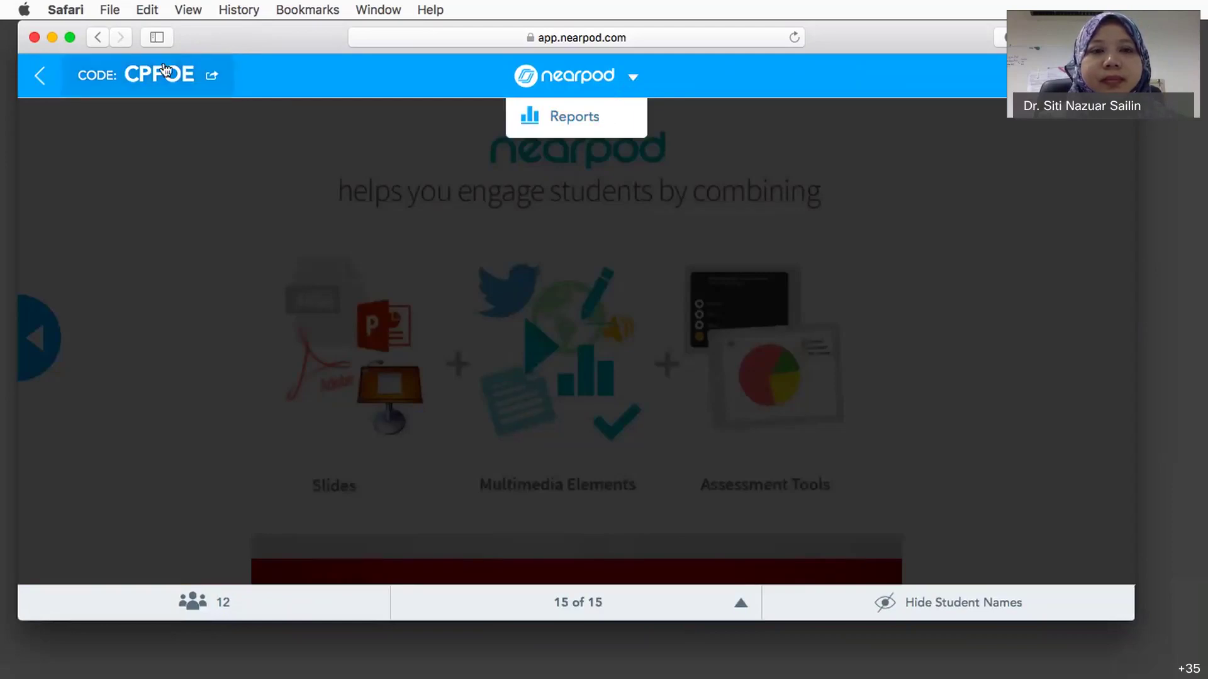
click(606, 129)
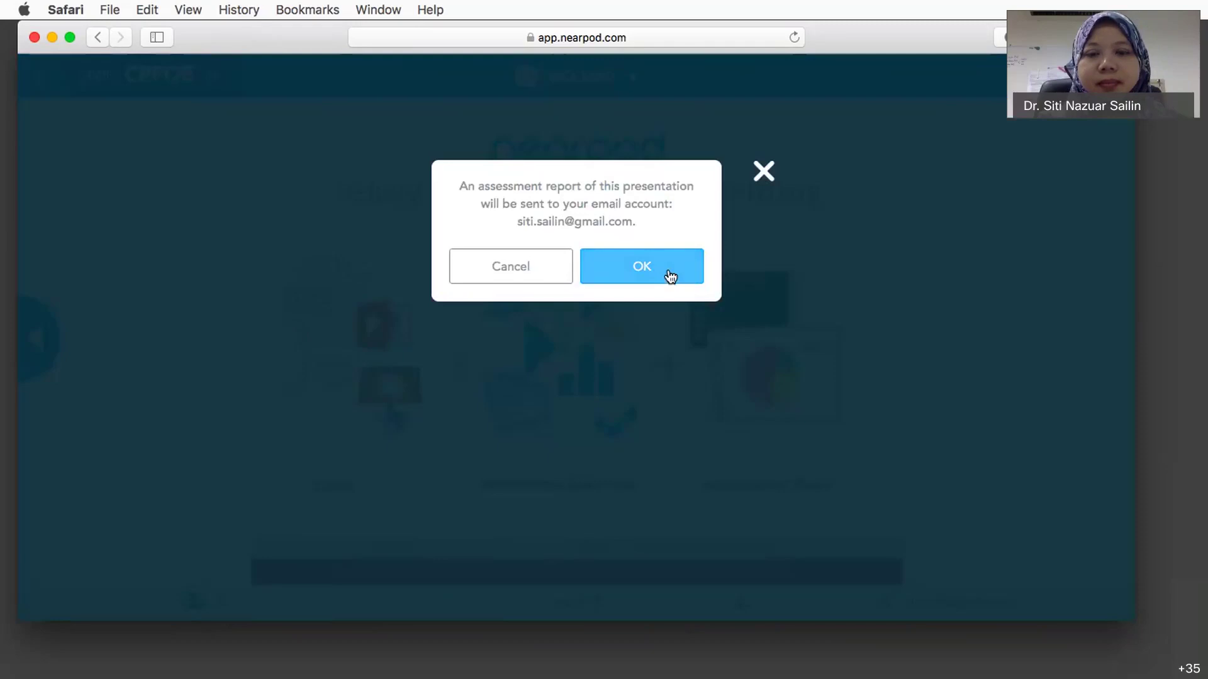
click(763, 174)
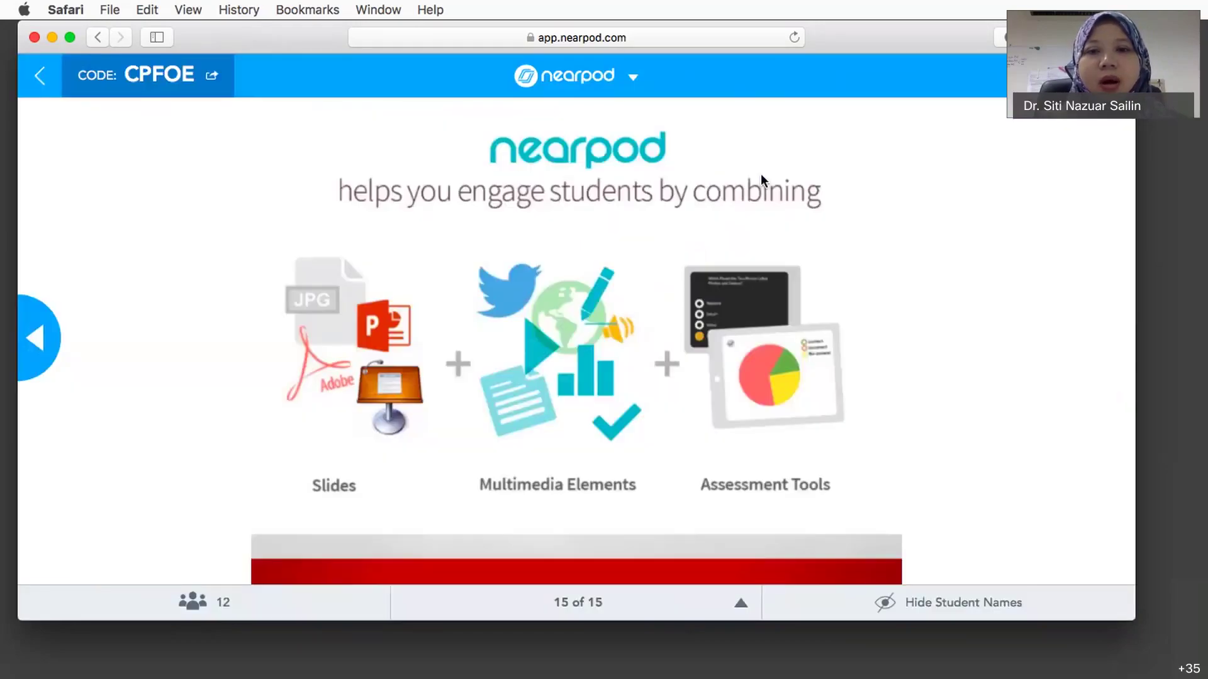
Bring up the prompt for e-mailing the session's assessment report again, and dismiss it without sending the report
click(632, 83)
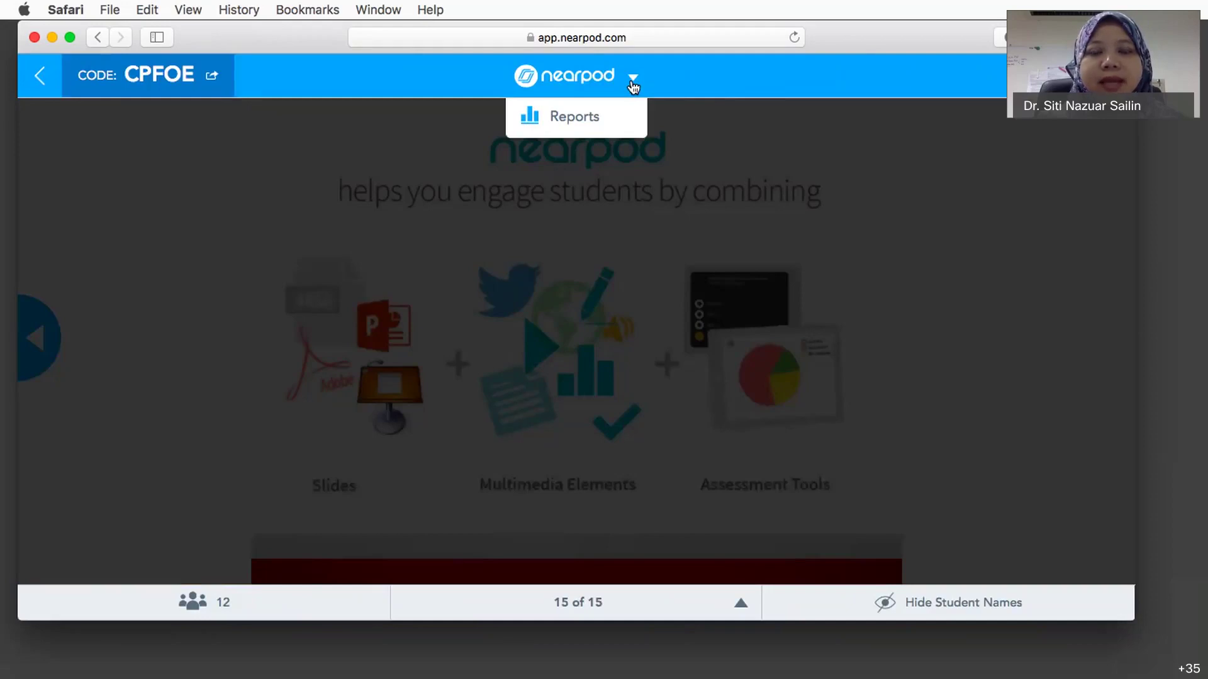
click(600, 121)
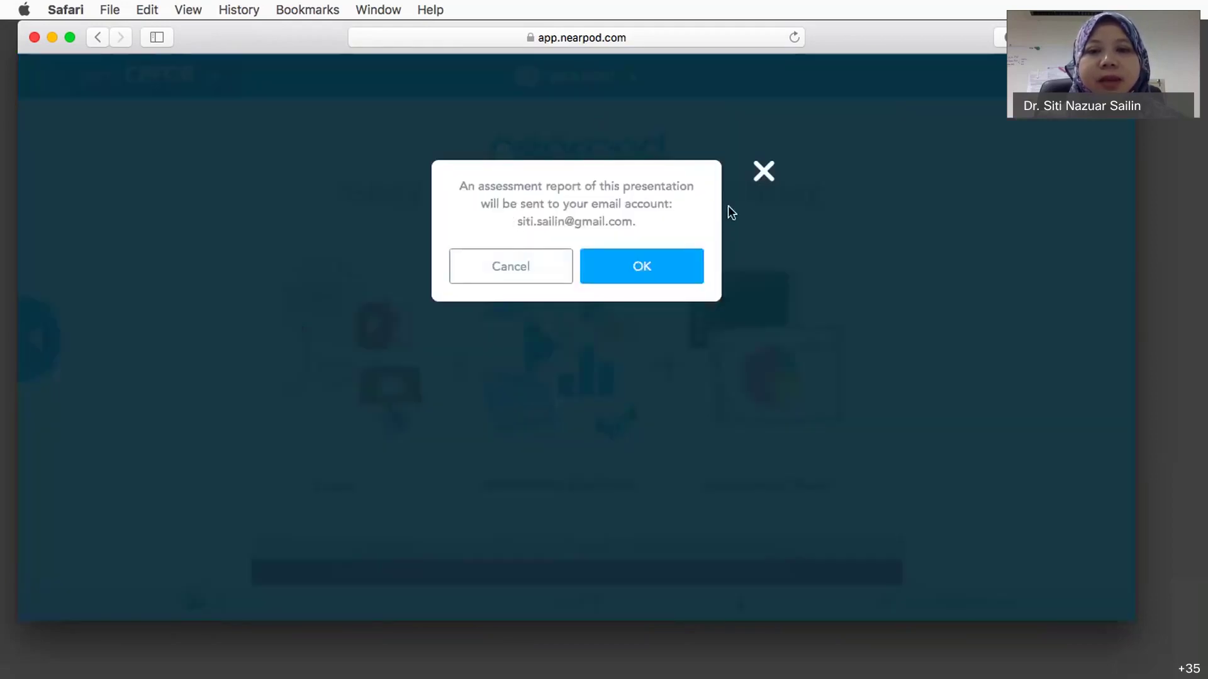
click(762, 174)
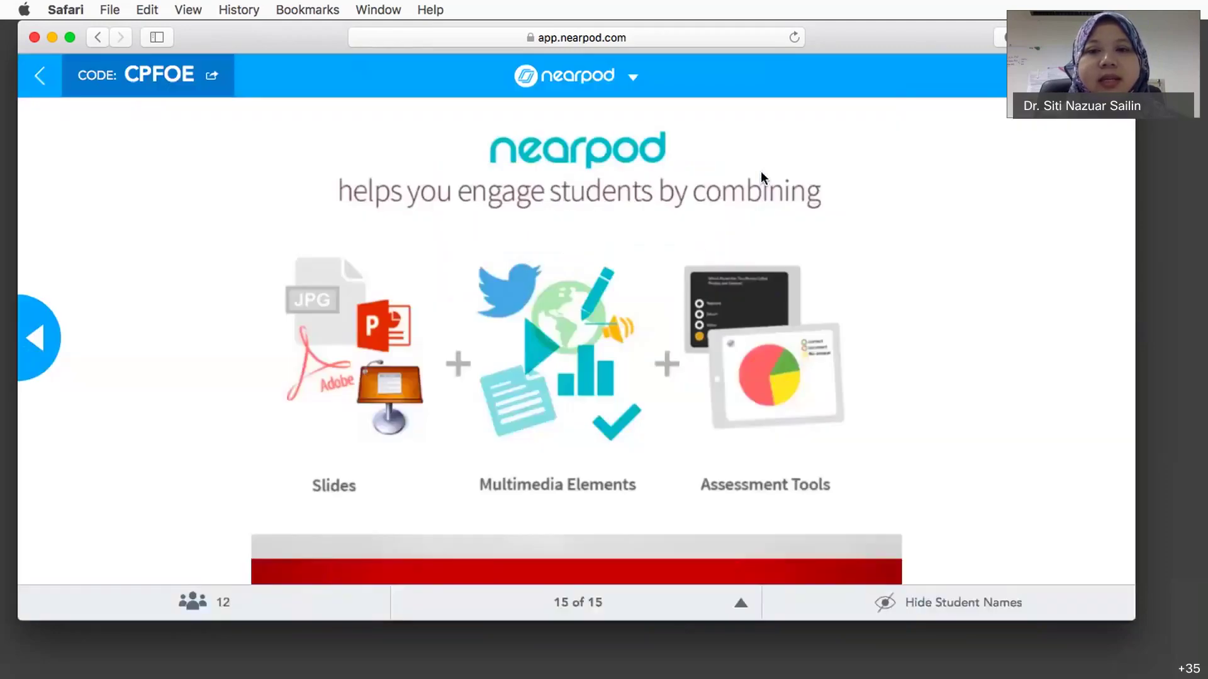
click(633, 79)
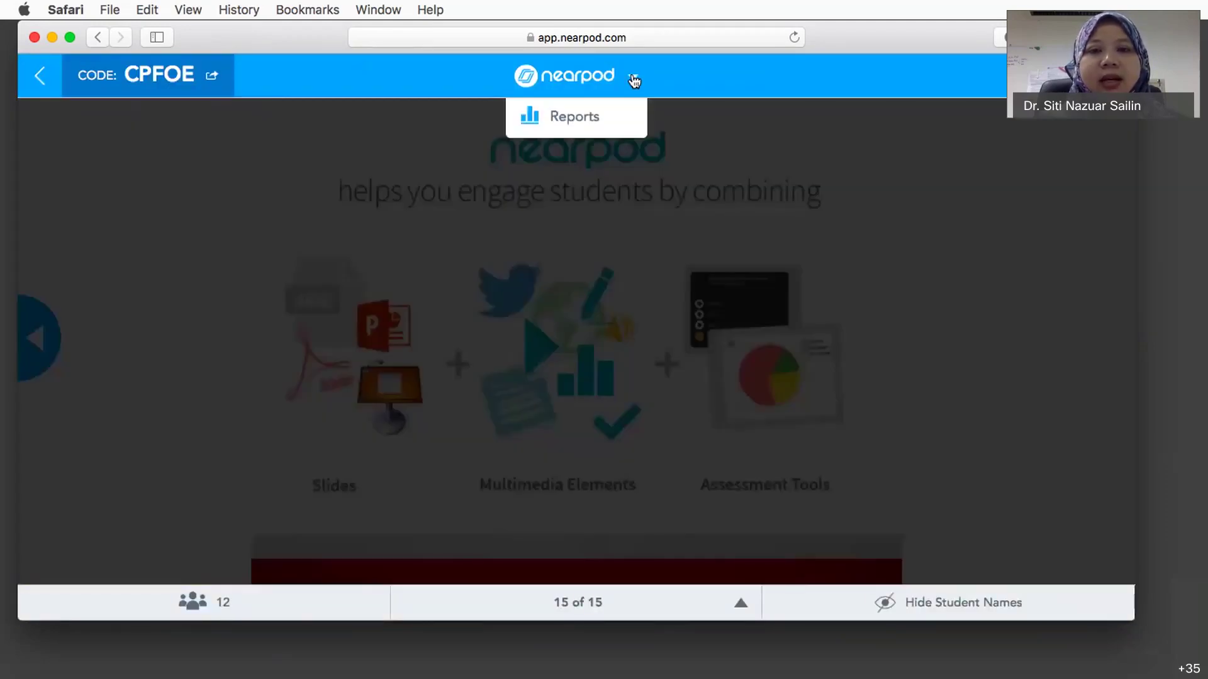
click(578, 129)
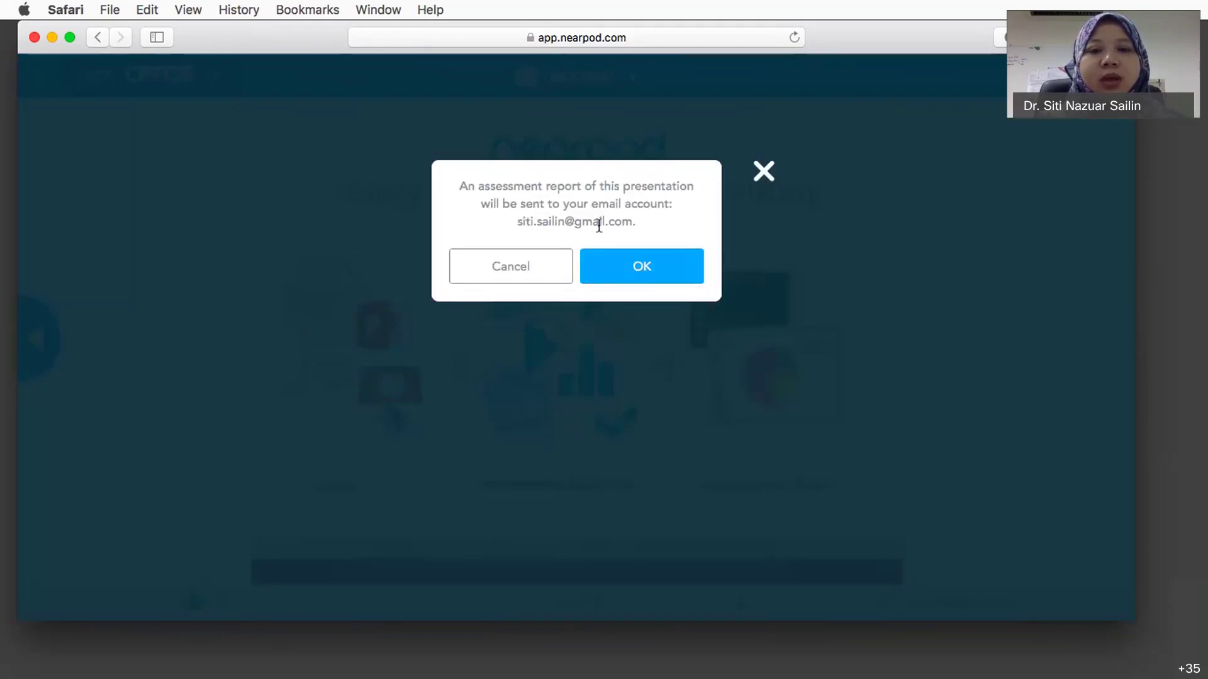
click(653, 285)
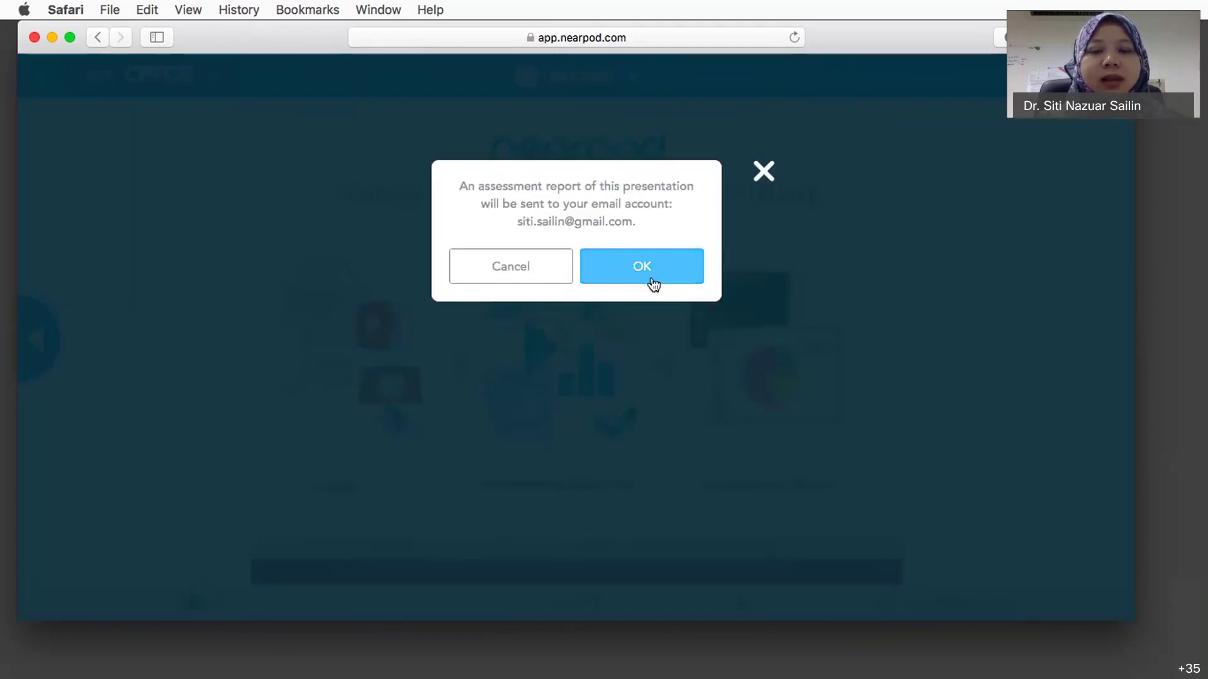
click(763, 170)
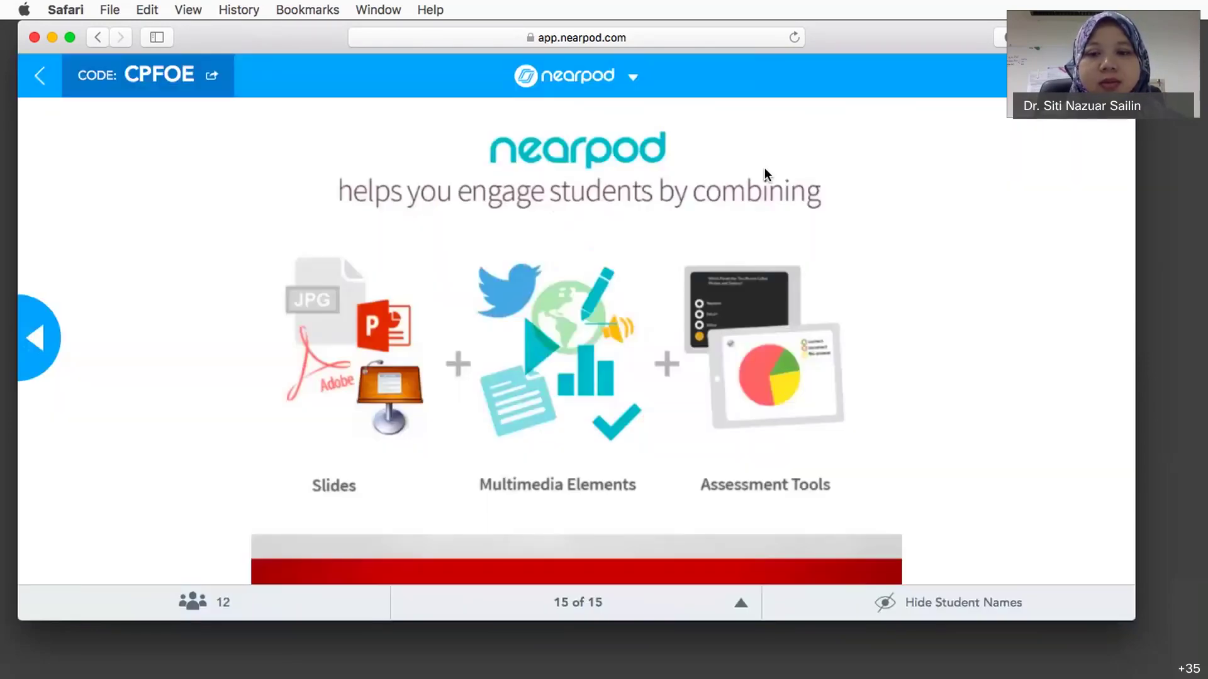
Leave the live progress view of the student-paced session and open the Post-Session Reports page
click(44, 80)
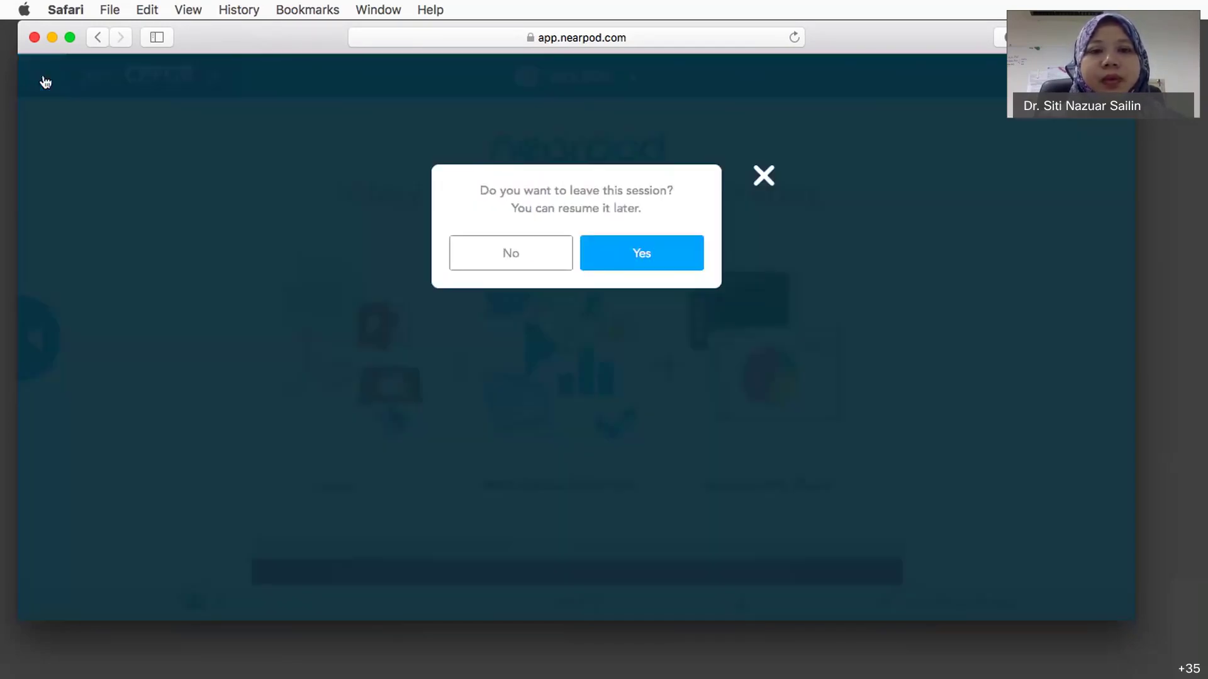
click(646, 257)
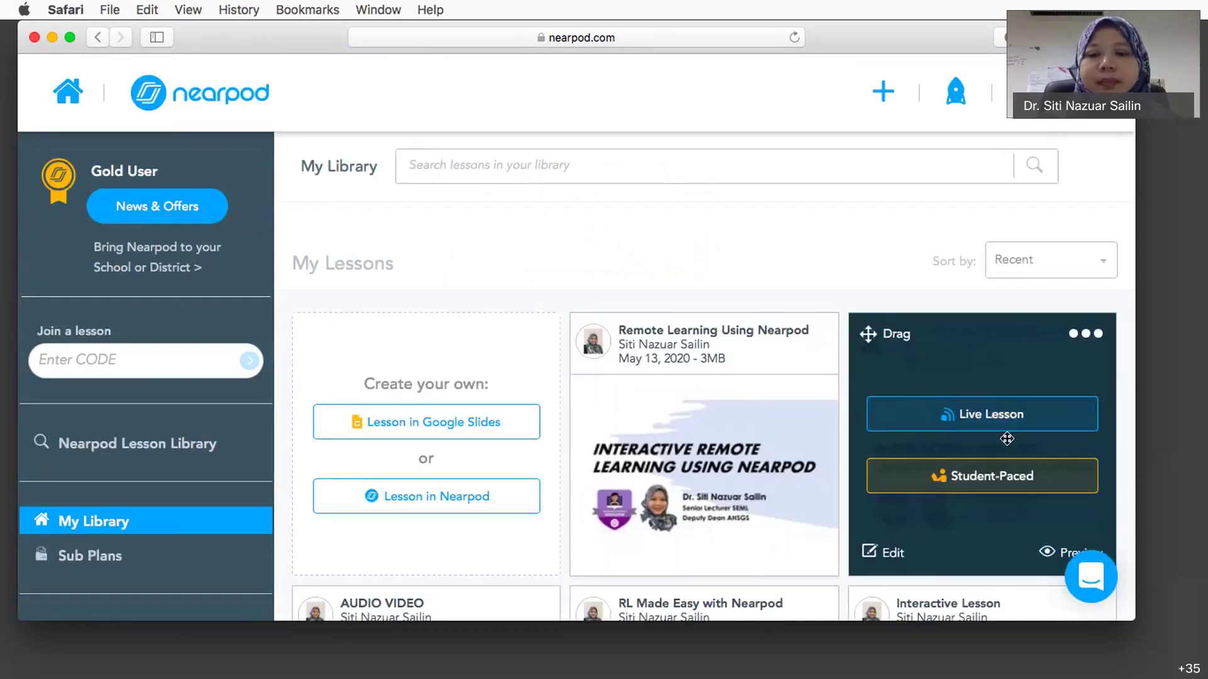
scroll(1005, 438, down, 2)
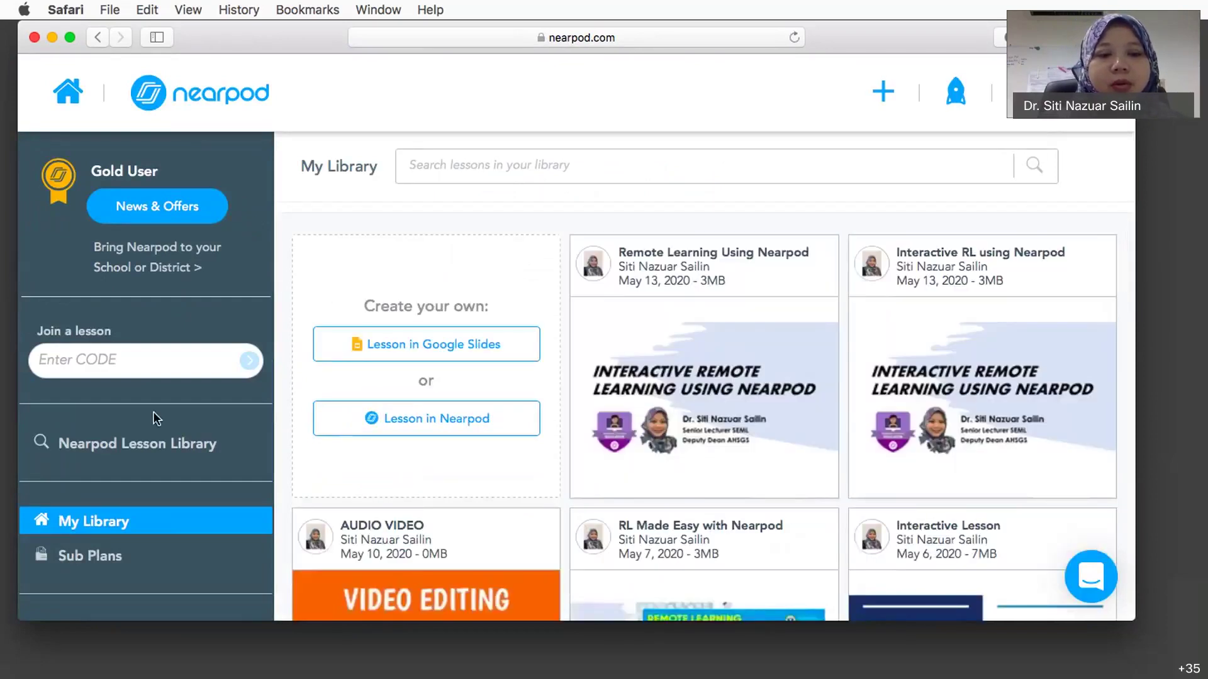
scroll(153, 415, down, 4)
click(73, 422)
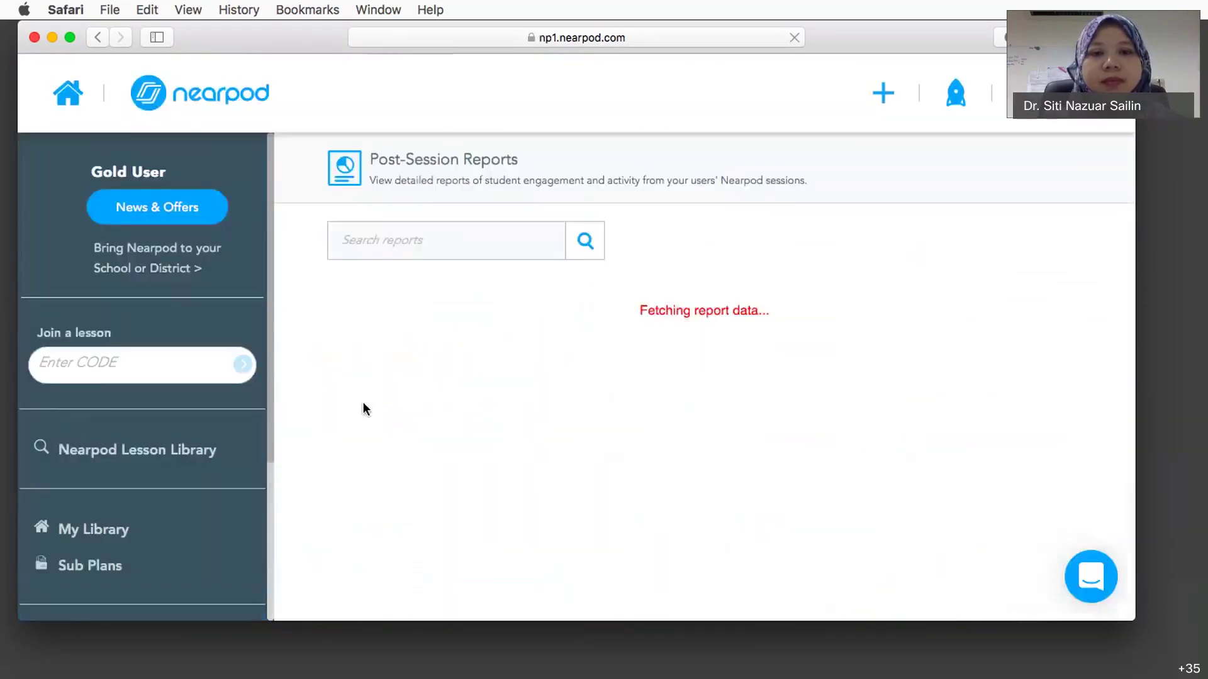
Review the recorded sessions listed under the "Interactive RL using Nearpod" and "RL Made Easy with Nearpod" reports
scroll(641, 334, down, 2)
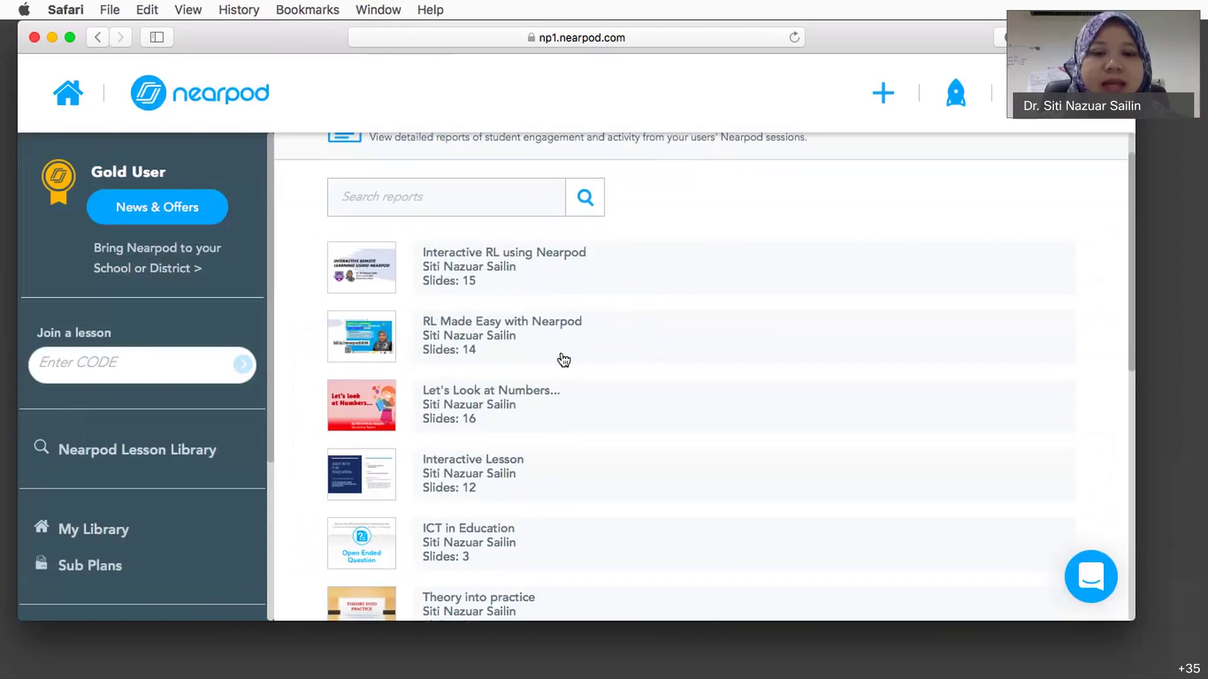
click(510, 271)
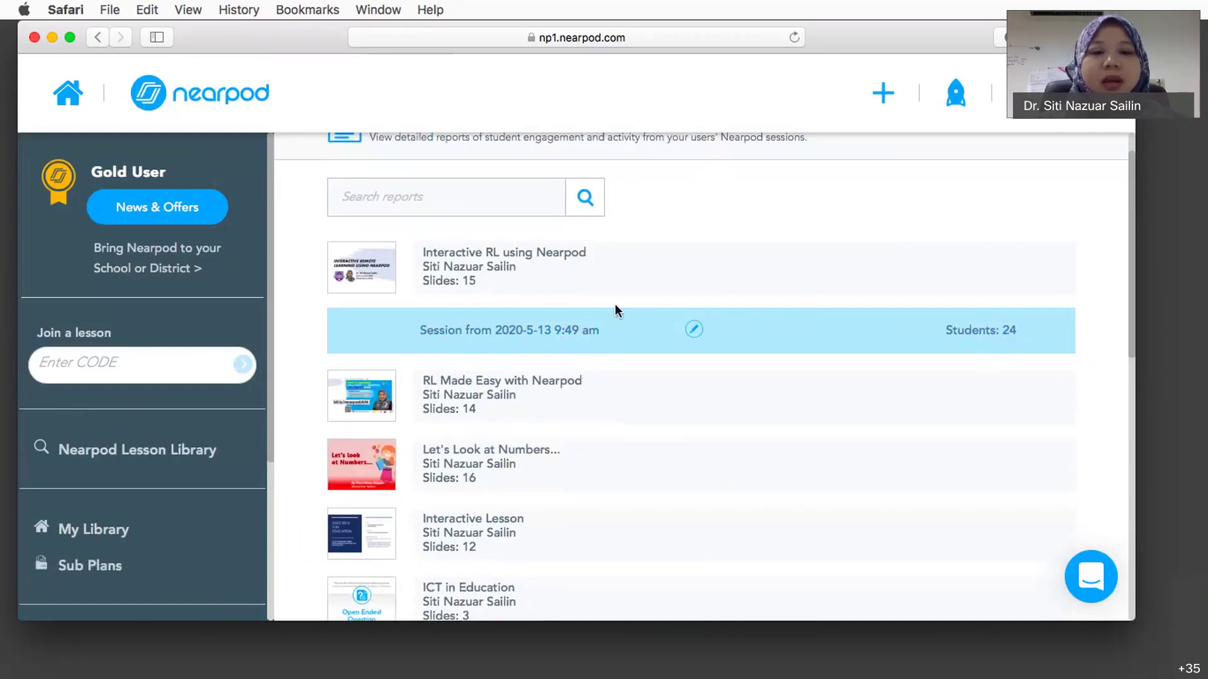
click(458, 407)
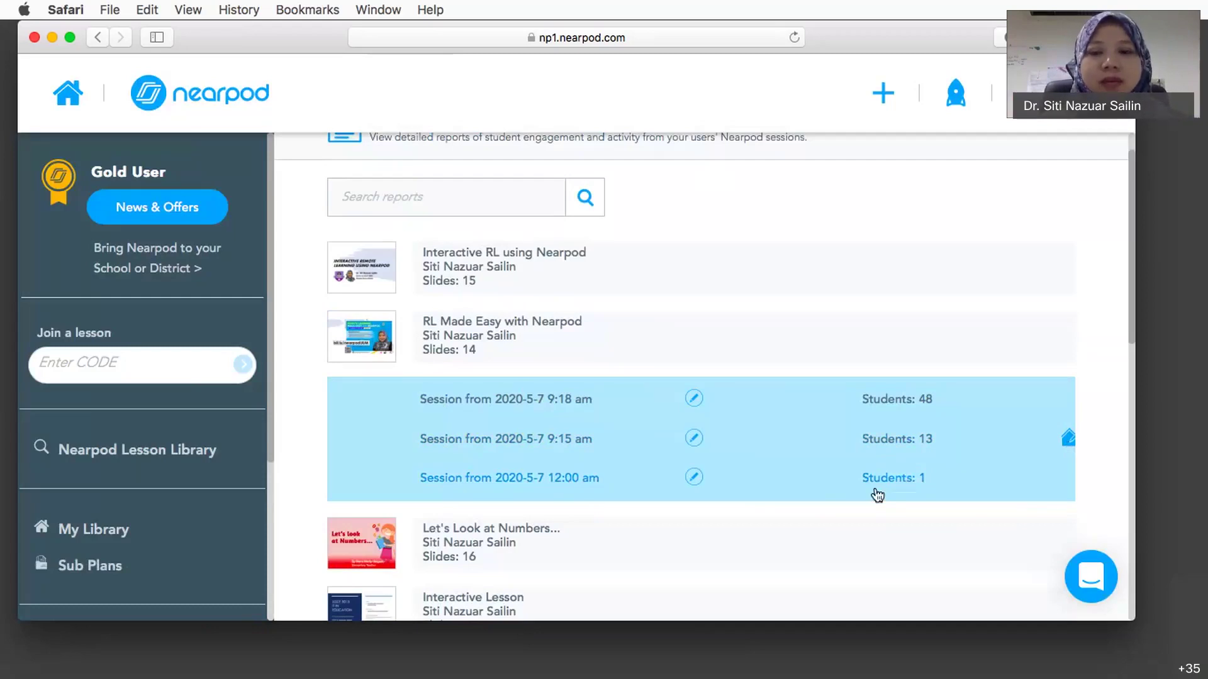
scroll(878, 496, down, 2)
scroll(876, 495, up, 4)
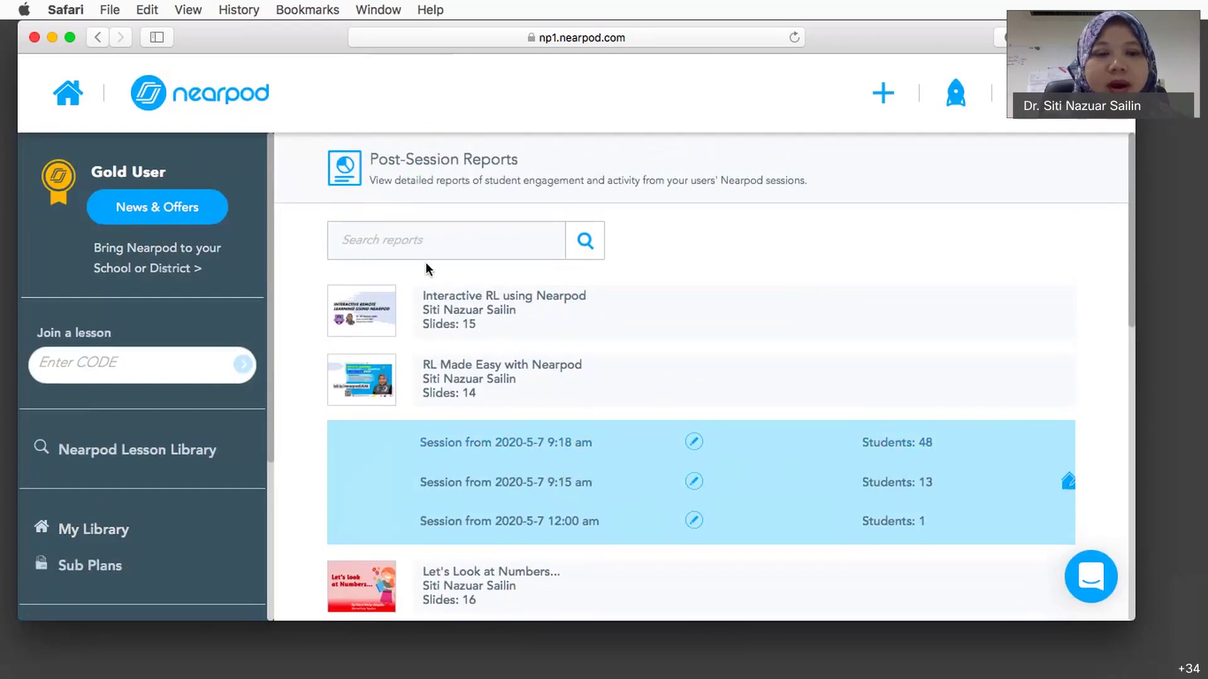
Return from the reports to My Library and look over the lessons listed there
click(68, 94)
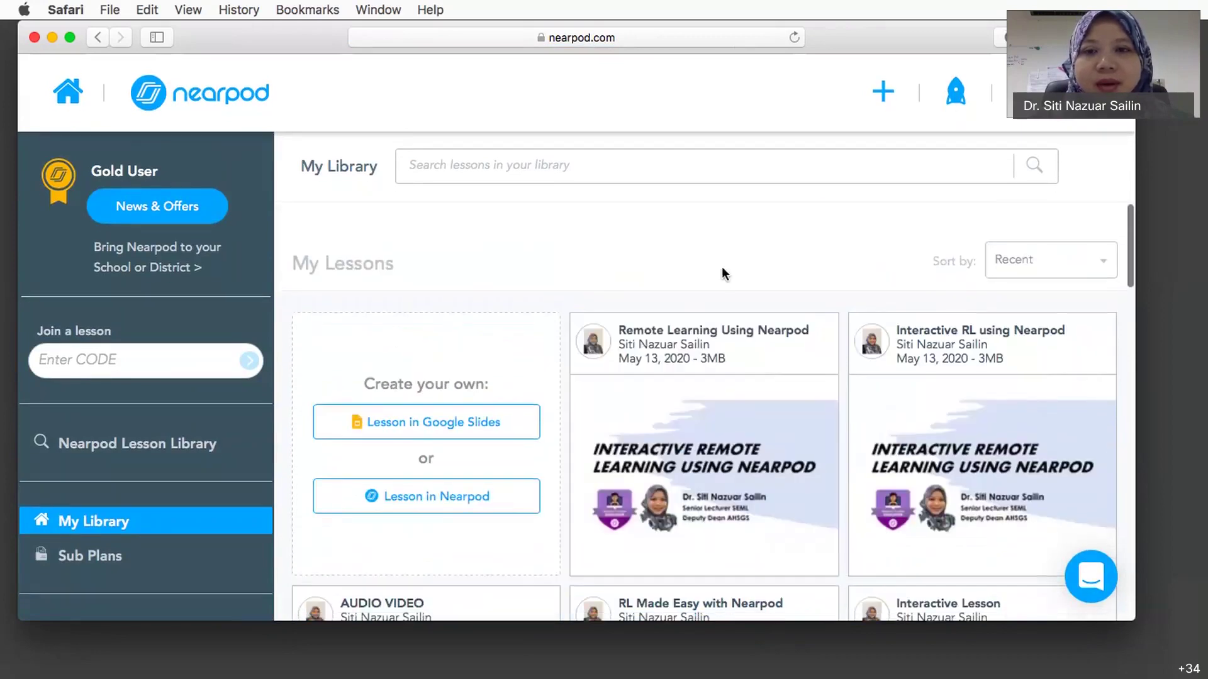
mouse_move(956, 328)
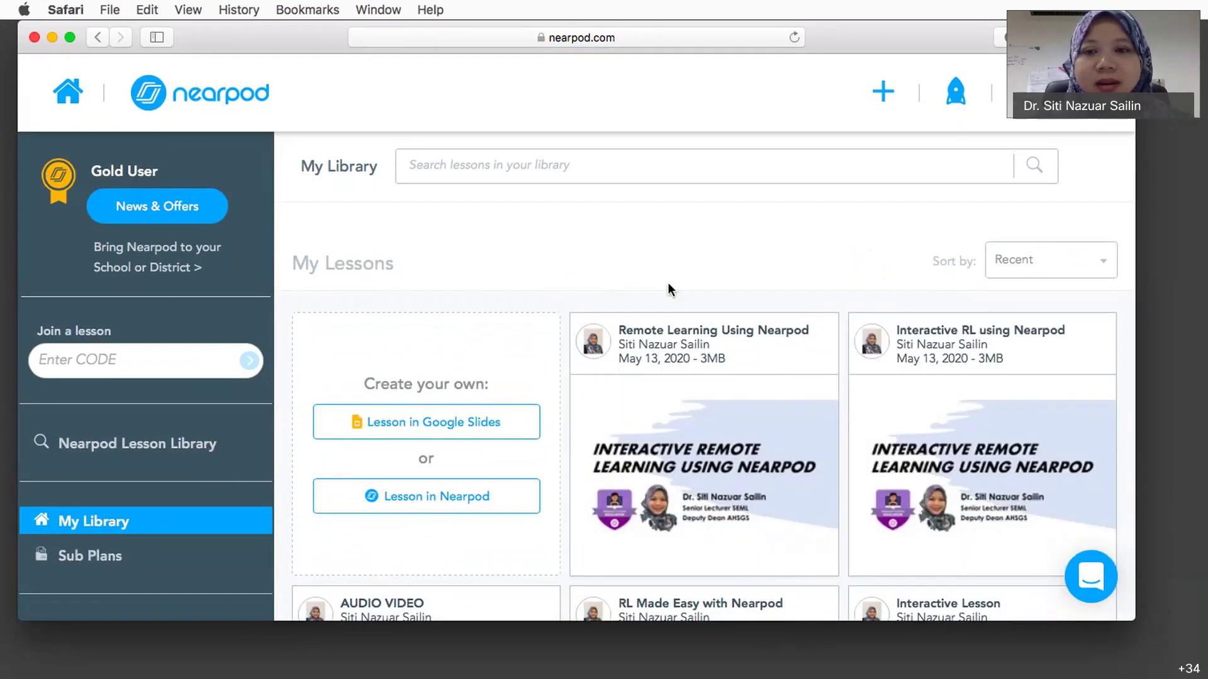
scroll(667, 282, down, 3)
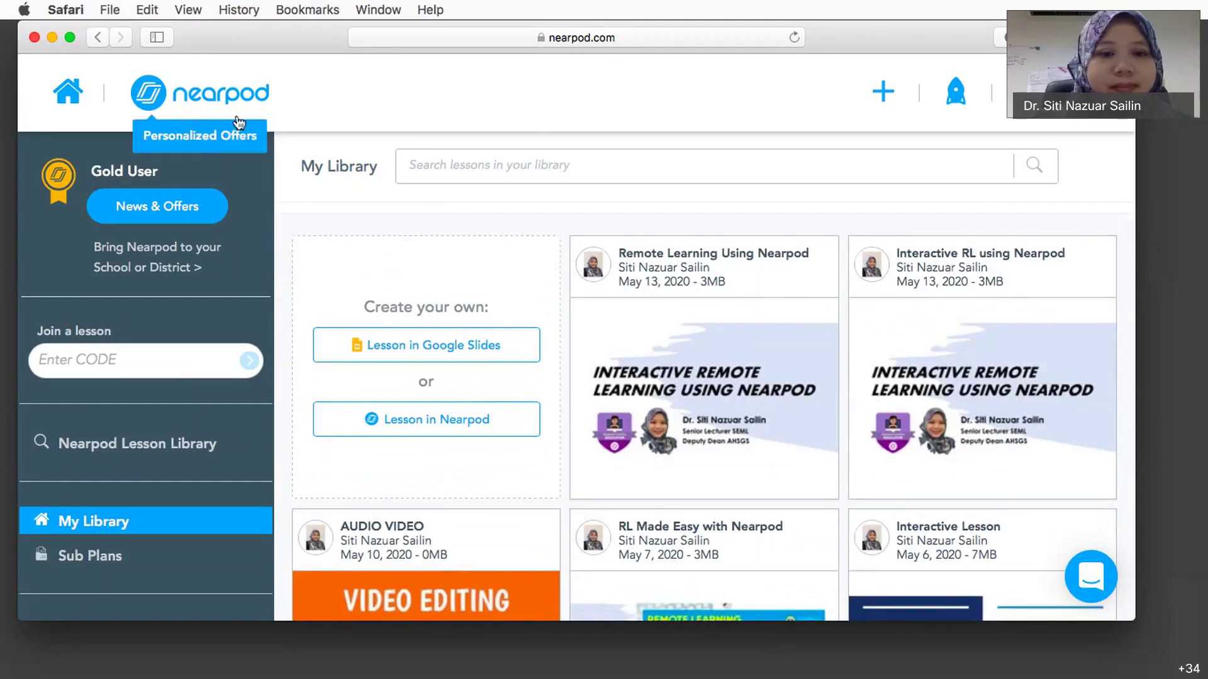
click(733, 665)
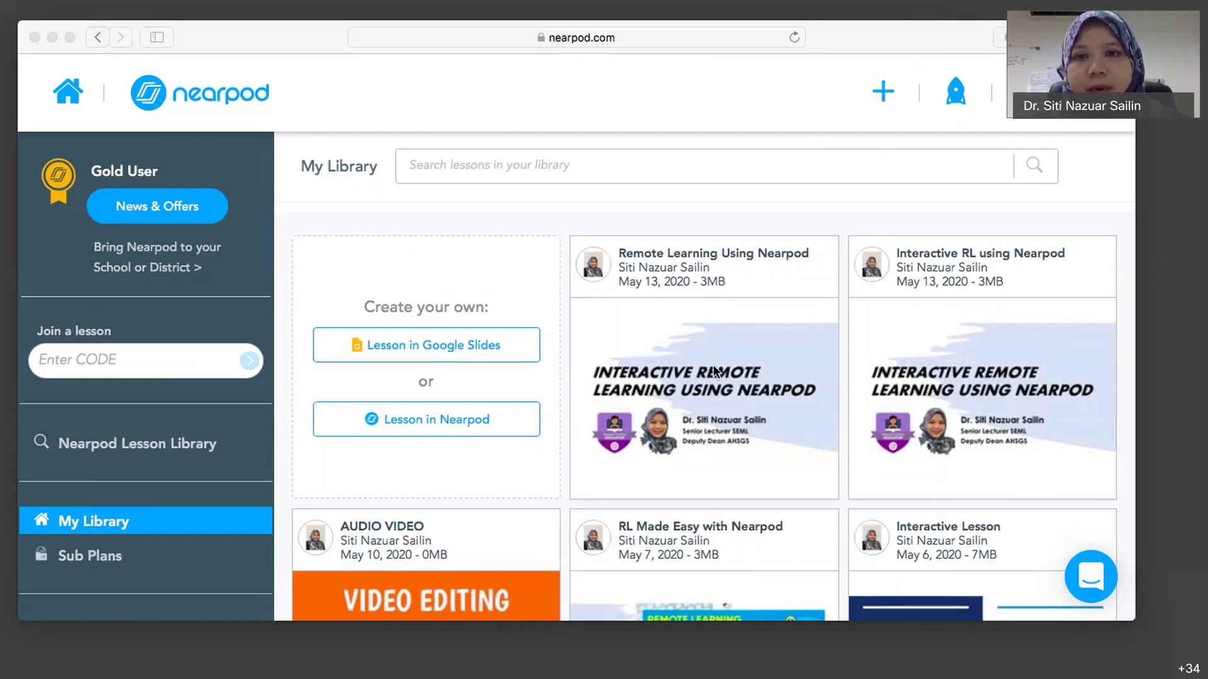
scroll(713, 365, down, 1)
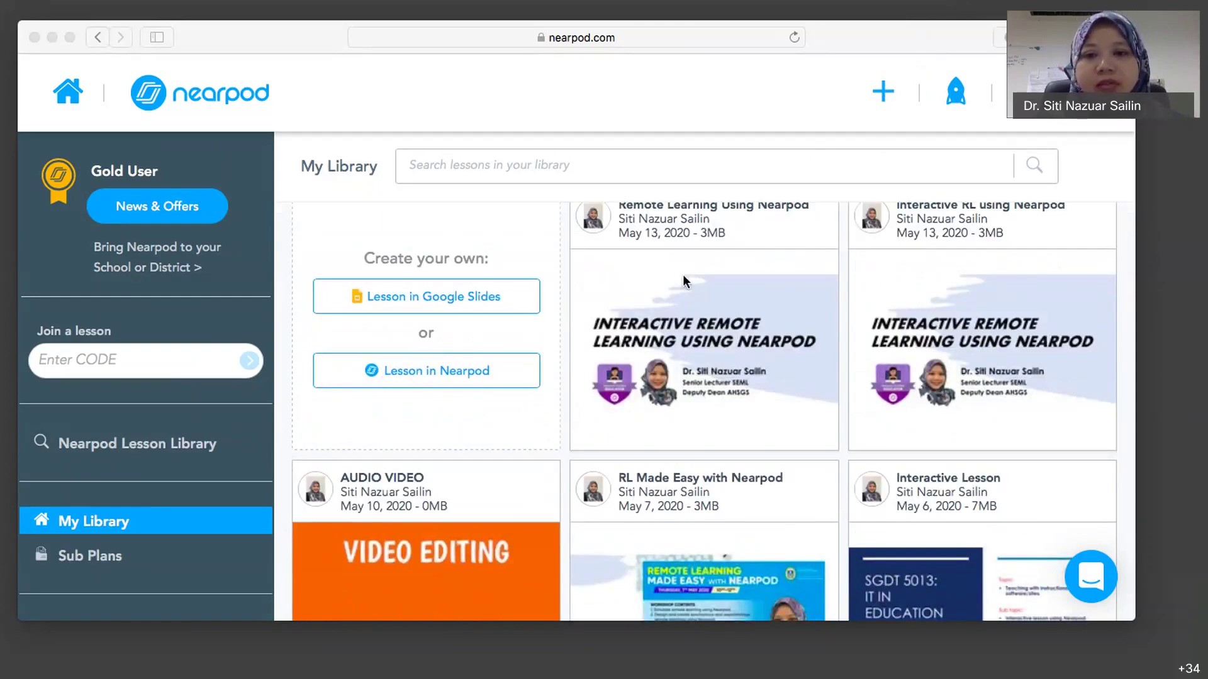
scroll(725, 326, up, 2)
click(679, 335)
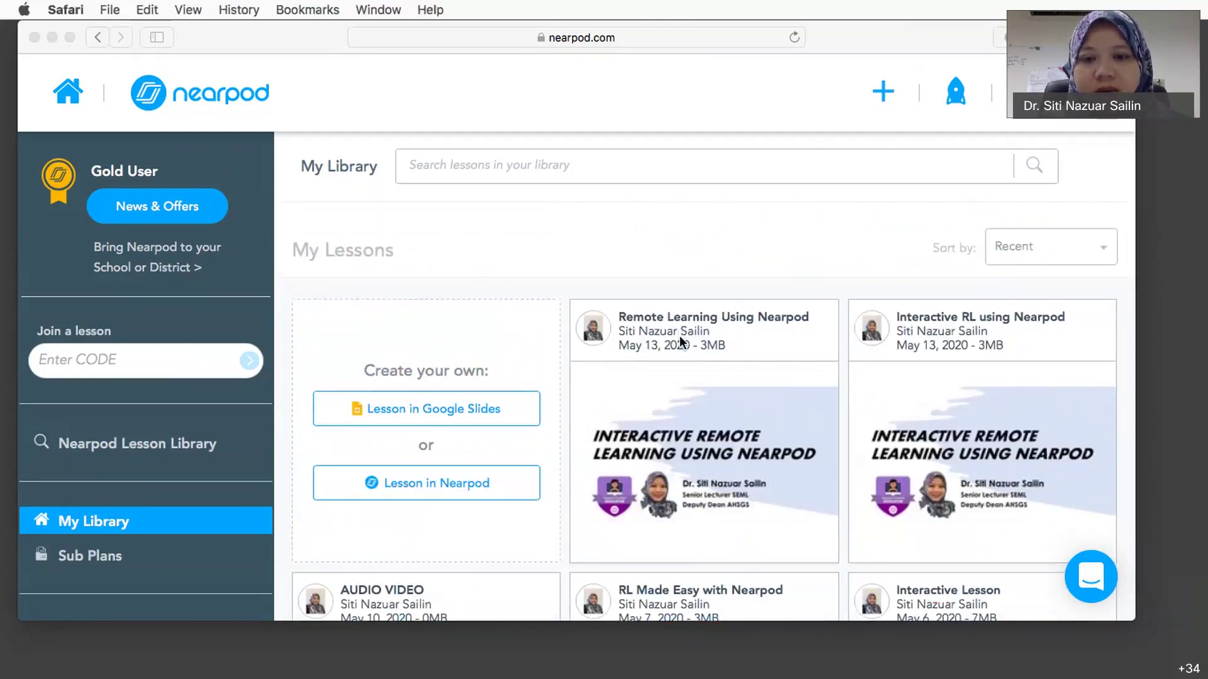
Open the "Remote Learning Using Nearpod" lesson for editing, accepting that its active code is lost, and look over its slides
scroll(679, 336, down, 2)
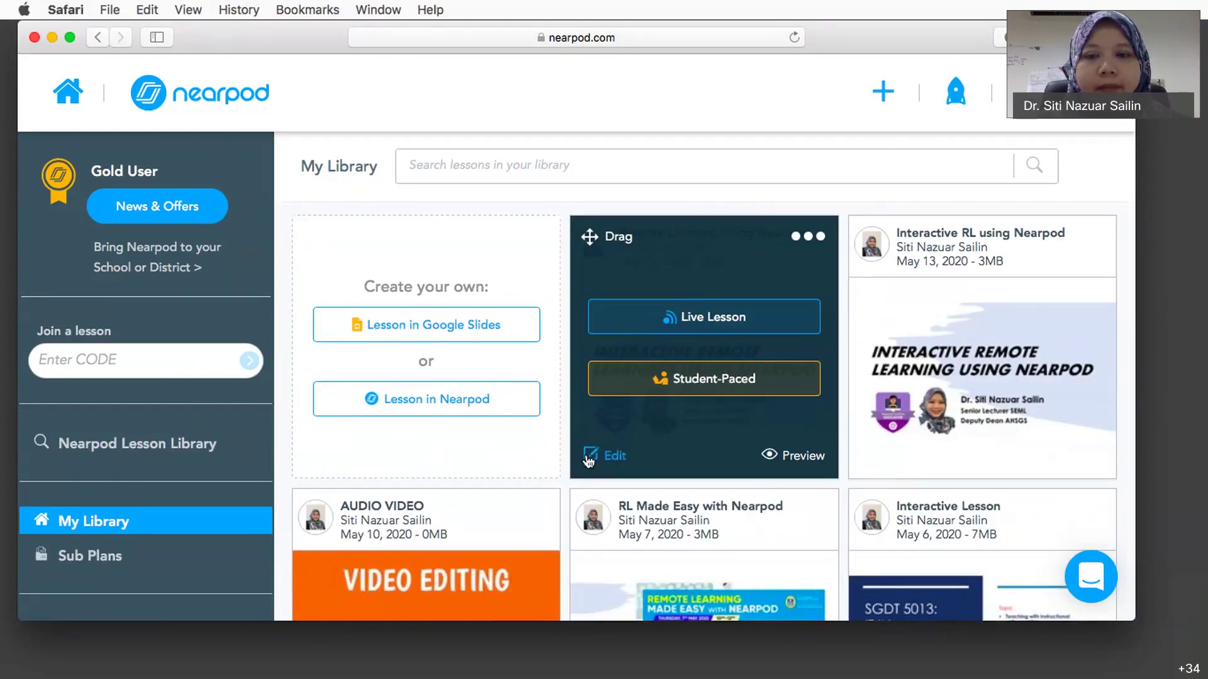
click(588, 458)
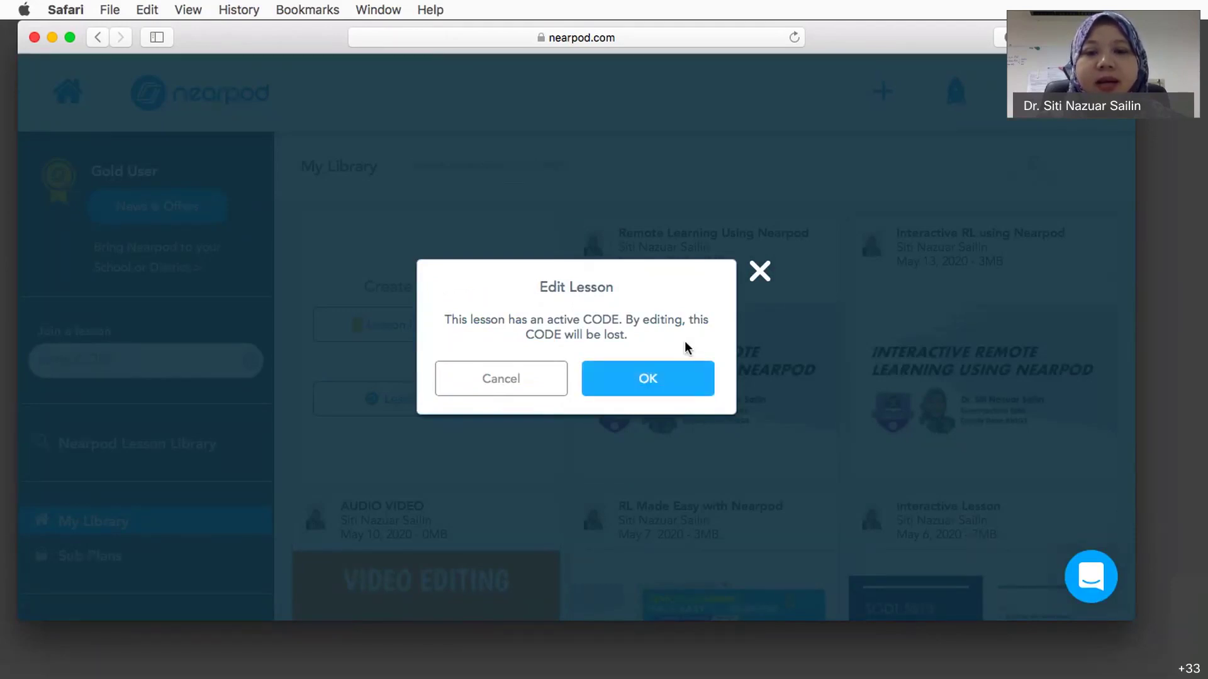
click(652, 384)
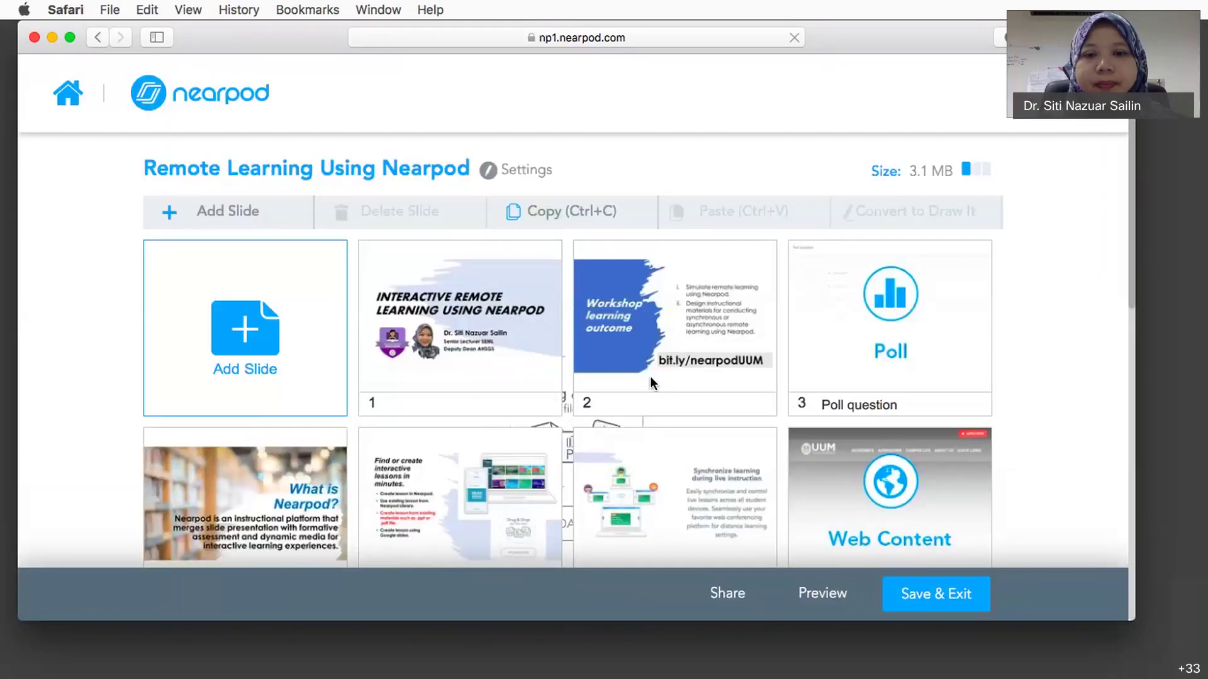
scroll(648, 353, down, 3)
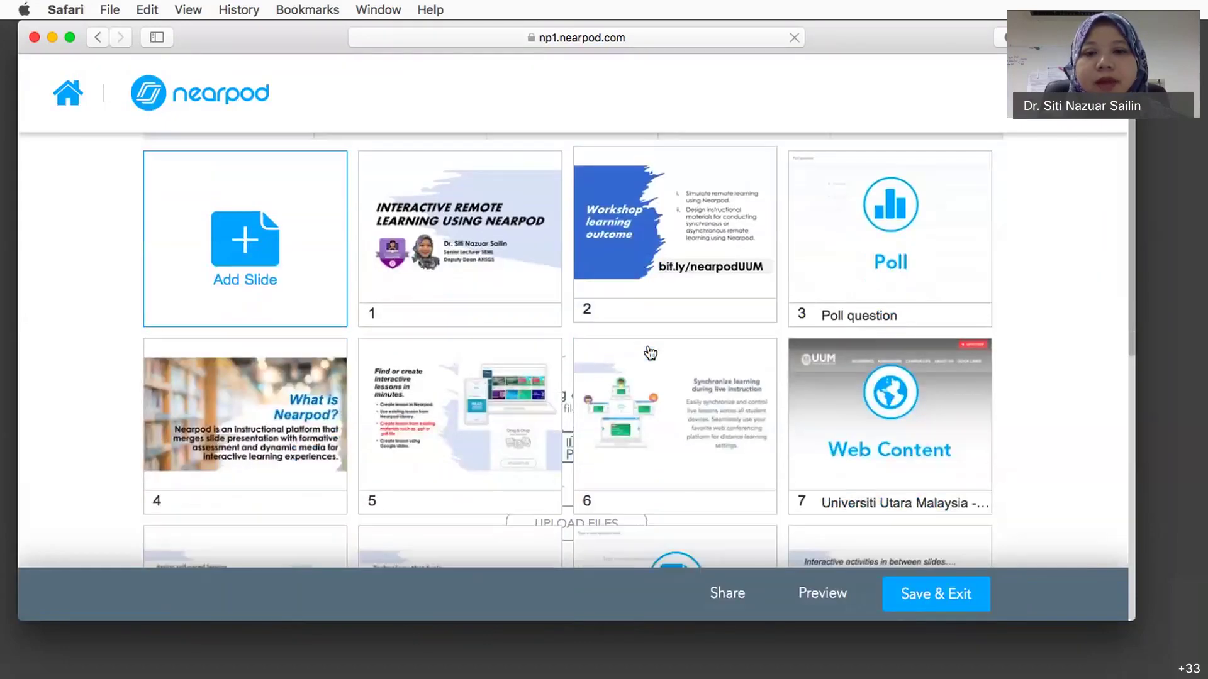
scroll(629, 349, up, 3)
Start adding a Flipgrid activity to the lesson and examine its Teacher URL and Student URL fields
click(216, 211)
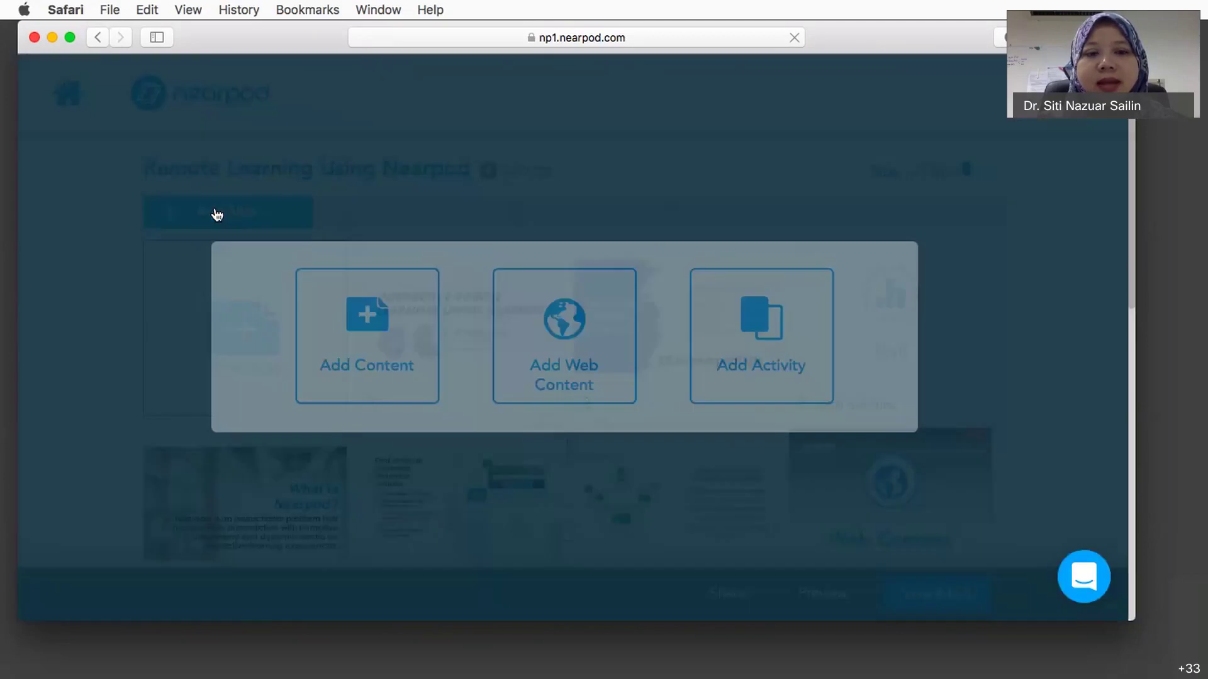
click(763, 339)
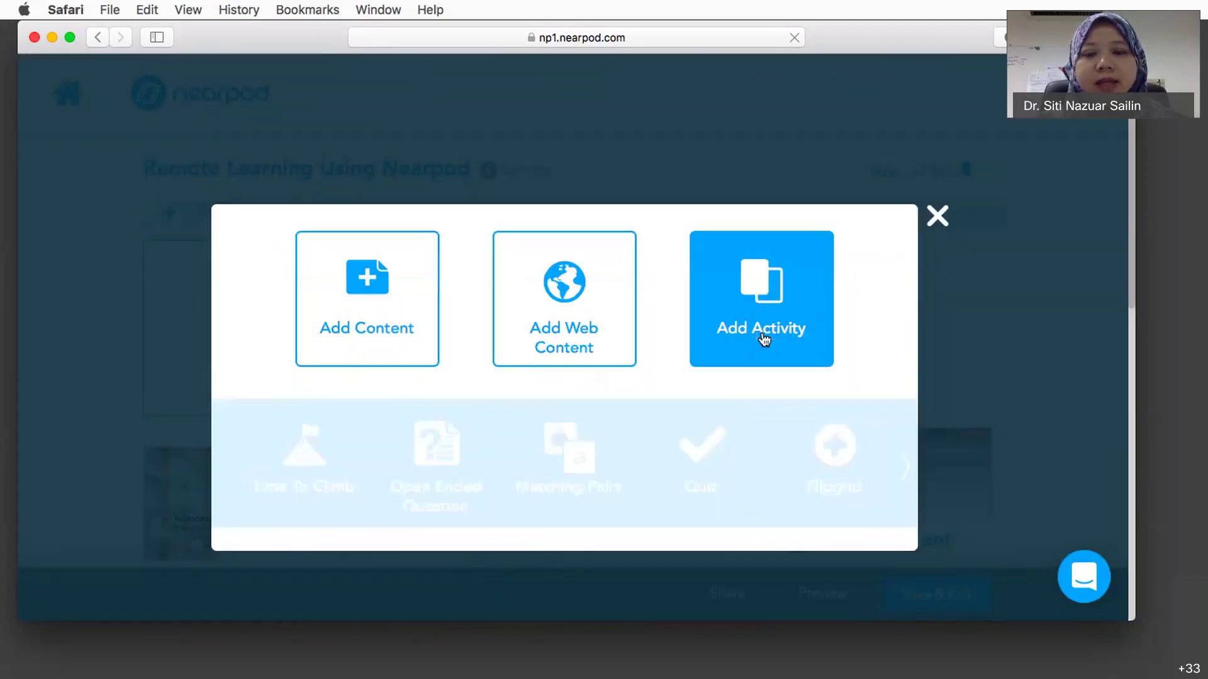
click(835, 409)
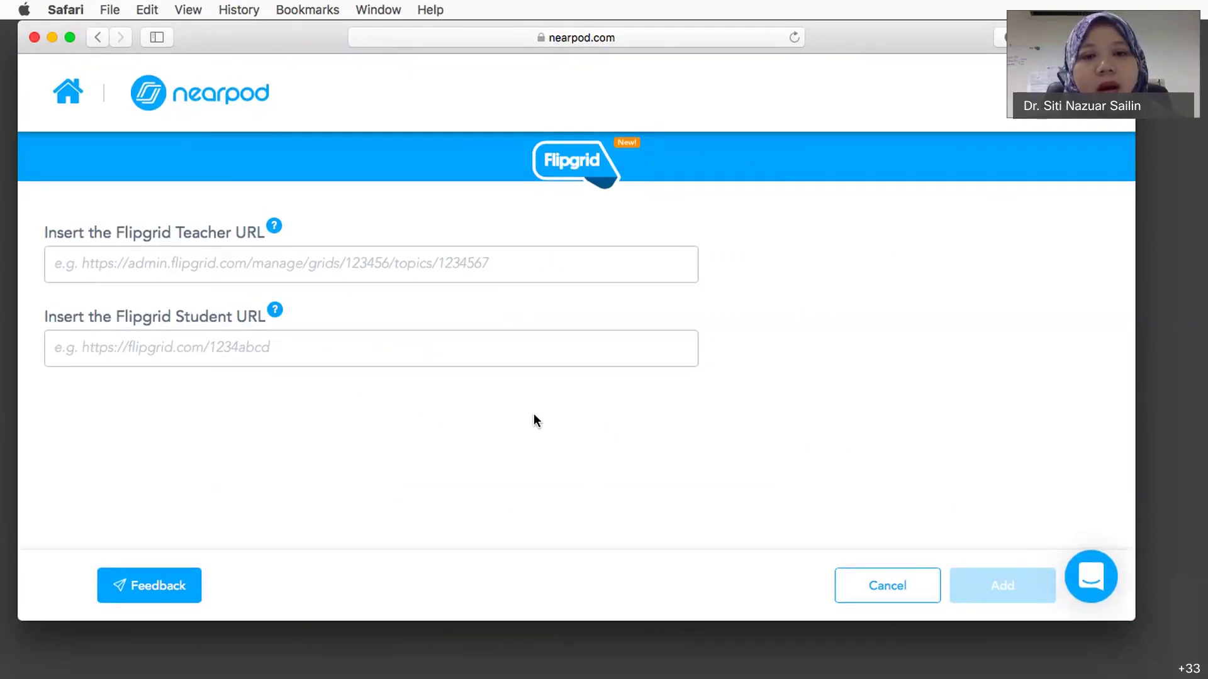
click(411, 272)
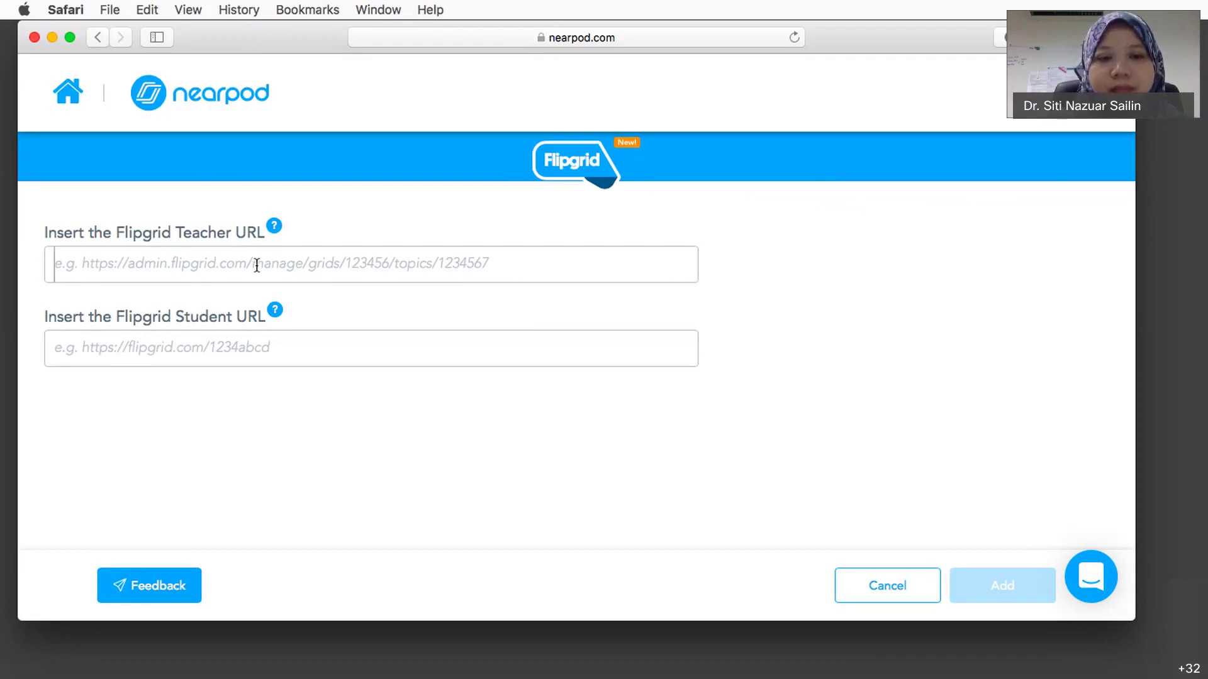
click(258, 353)
click(319, 269)
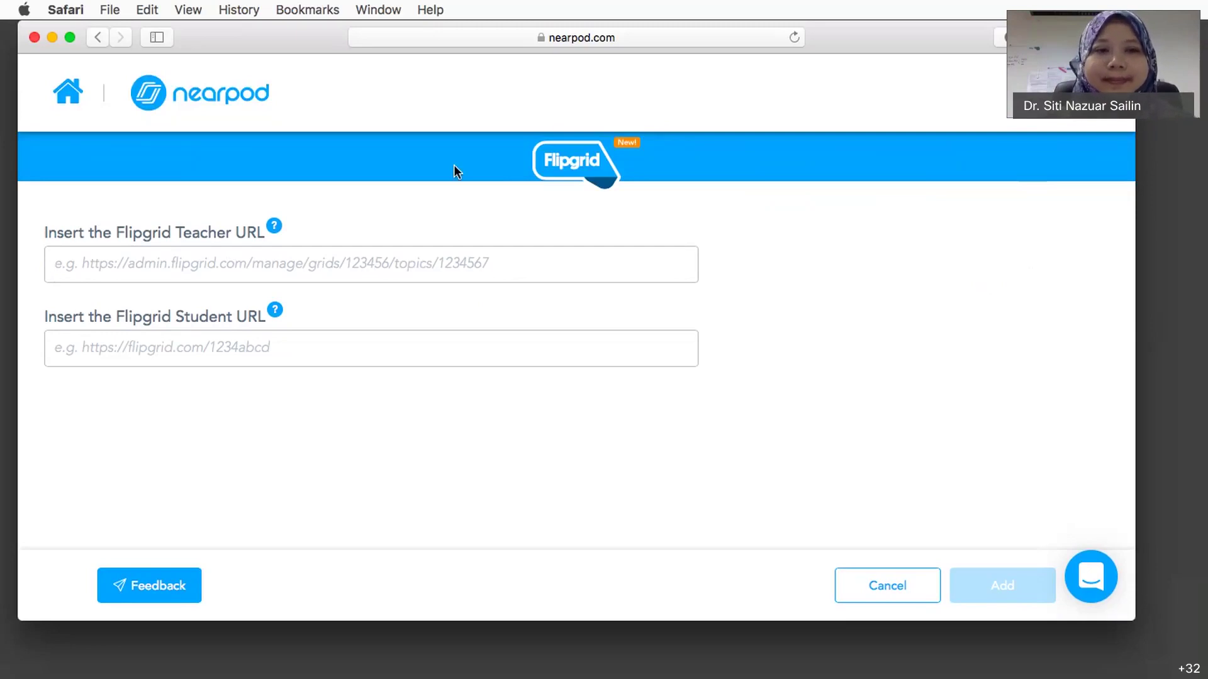
Leave the Flipgrid form without adding the activity and go back to My Library
click(69, 94)
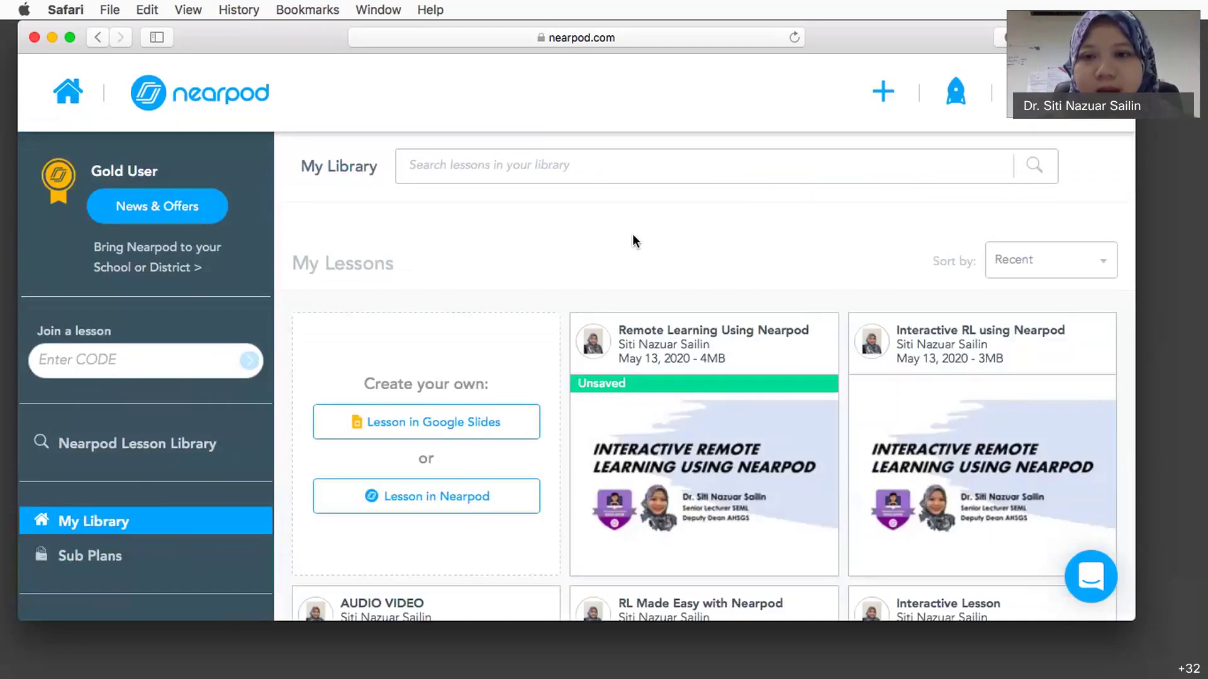
scroll(634, 240, down, 3)
scroll(634, 240, up, 3)
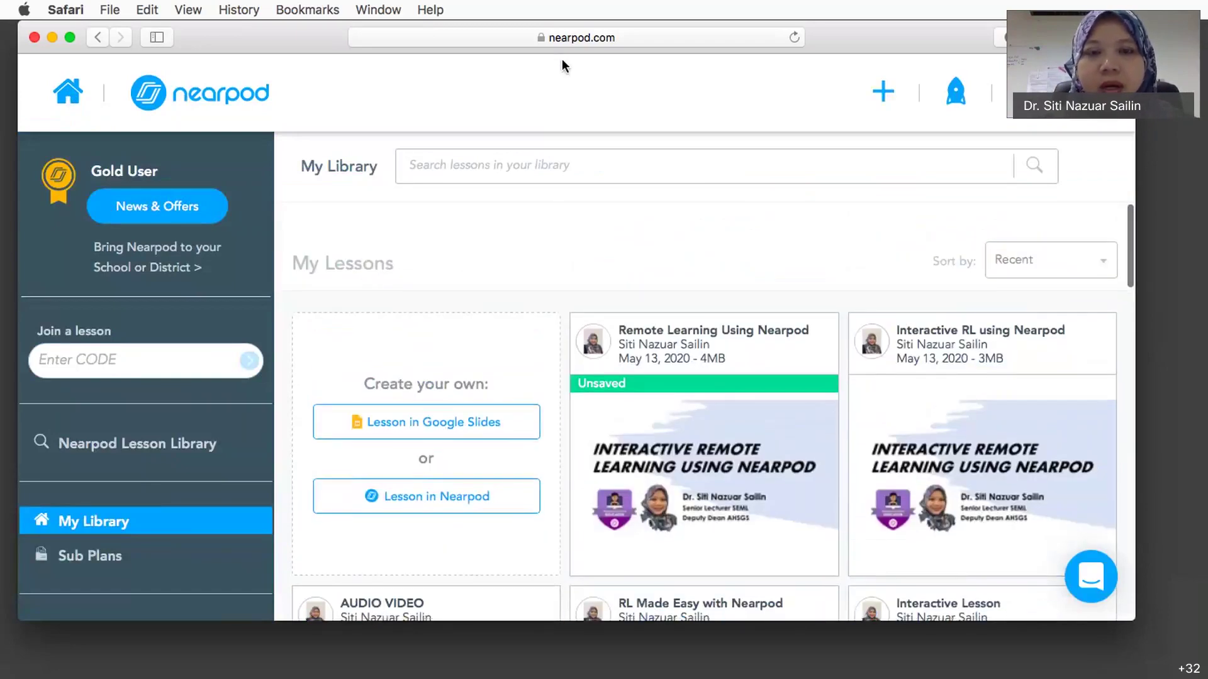